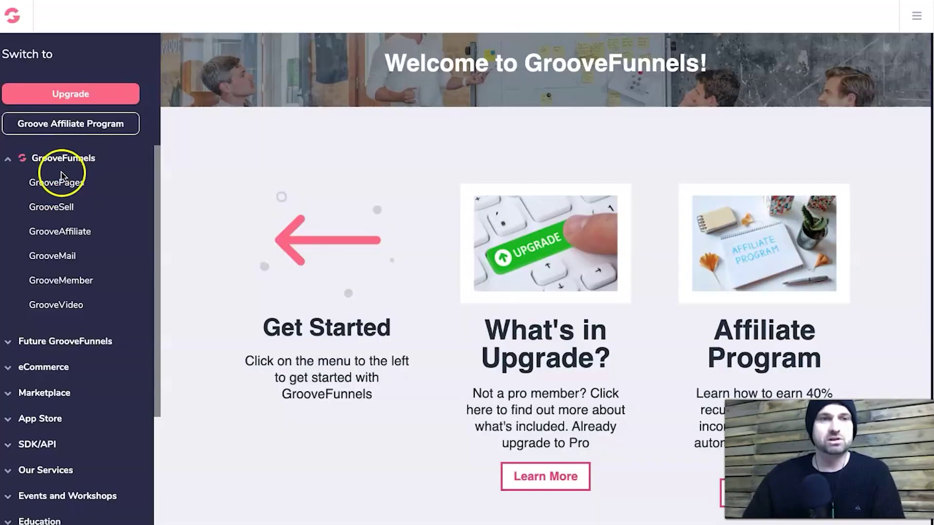
Step: Open GroovePages from the GrooveFunnels apps and check the remaining site allowance under My Sites
{"action": "left_click", "coordinate": [69, 192]}
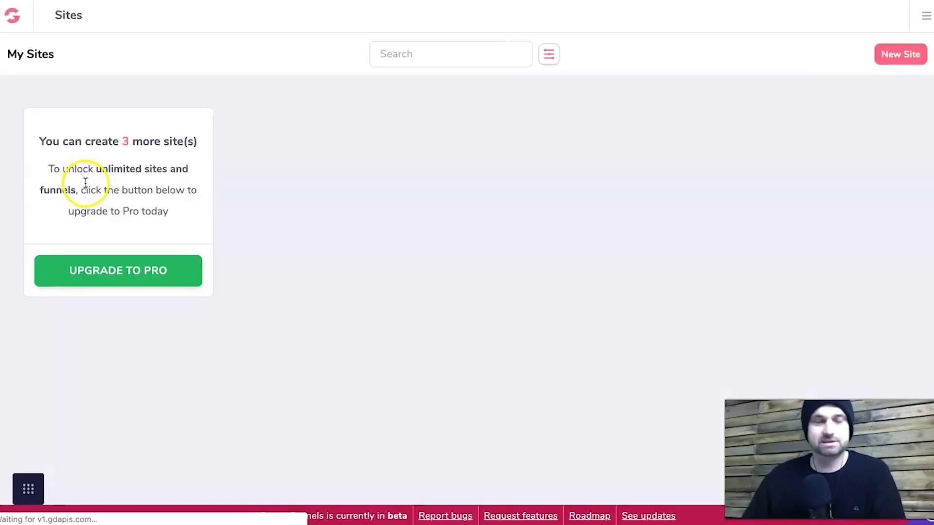
{"action": "left_click_drag", "start_coordinate": [39, 141], "coordinate": [195, 138]}
{"action": "left_click", "coordinate": [206, 160]}
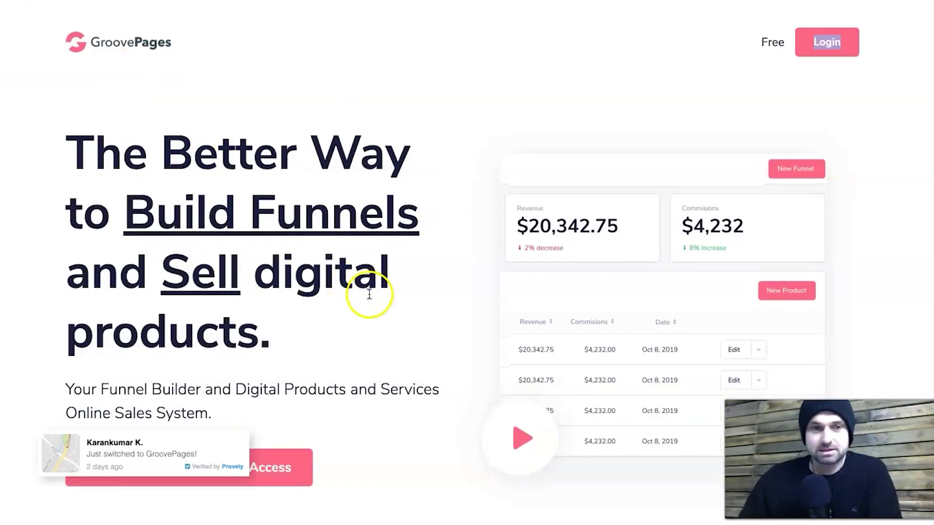
Step: Look over the public GroovePages landing page from its headline to its footer
{"action": "scroll", "coordinate": [521, 288], "scroll_direction": "down", "scroll_amount": 20}
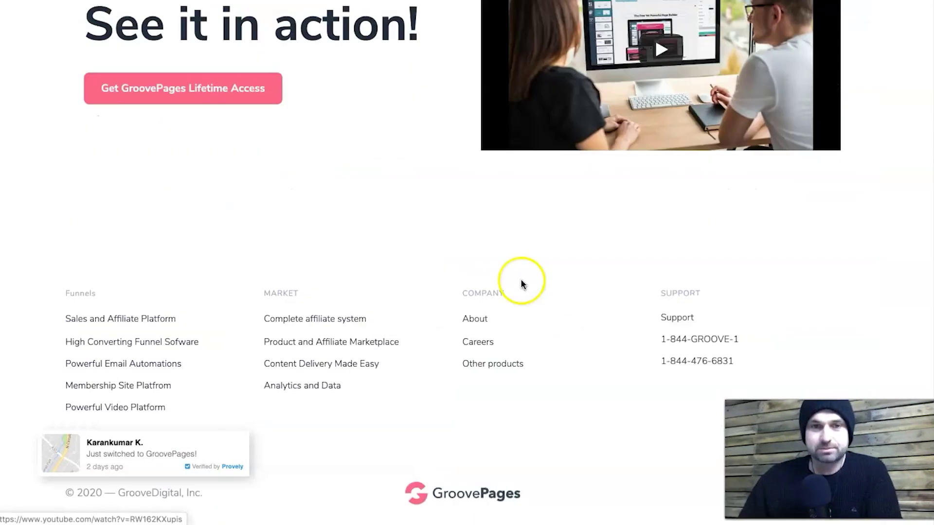
{"action": "scroll", "coordinate": [519, 277], "scroll_direction": "up", "scroll_amount": 20}
{"action": "left_click", "coordinate": [508, 98]}
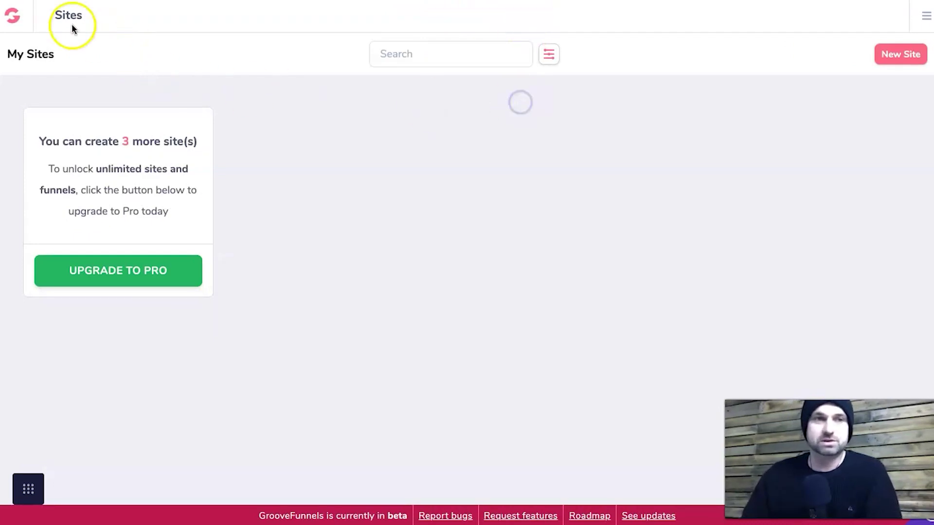
Step: Start a new site and expand the collection of ready-made templates
{"action": "left_click", "coordinate": [905, 62]}
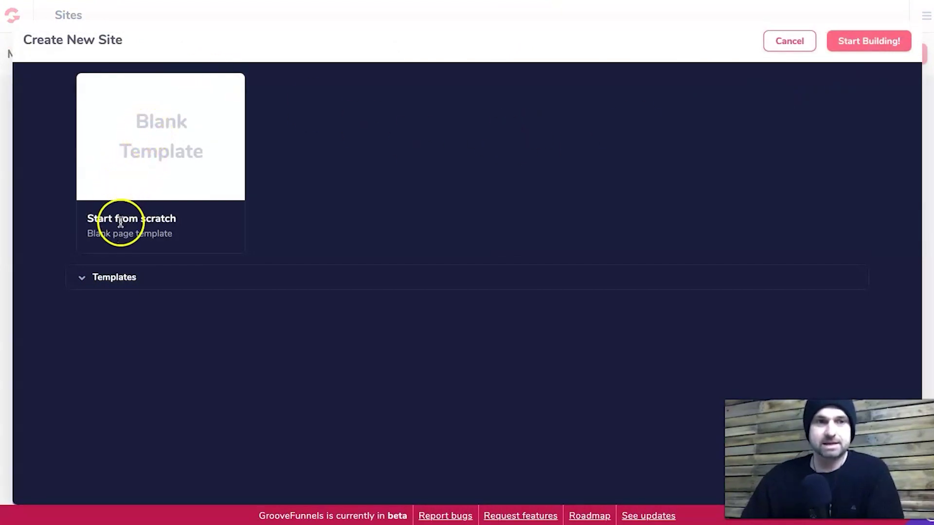
{"action": "left_click", "coordinate": [83, 277]}
{"action": "scroll", "coordinate": [181, 287], "scroll_direction": "down", "scroll_amount": 1}
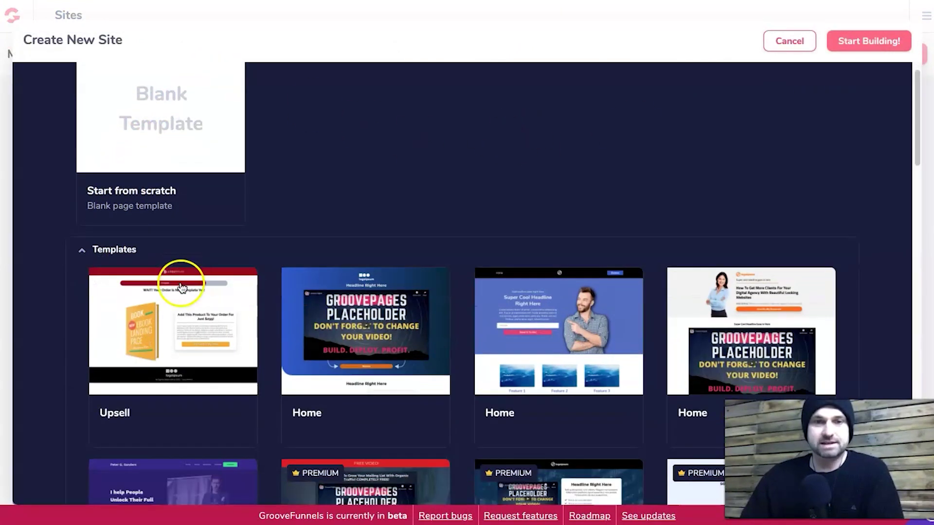
Step: Browse the free and premium page templates offered for the new site
{"action": "scroll", "coordinate": [181, 287], "scroll_direction": "down", "scroll_amount": 10}
{"action": "scroll", "coordinate": [605, 257], "scroll_direction": "down", "scroll_amount": 4}
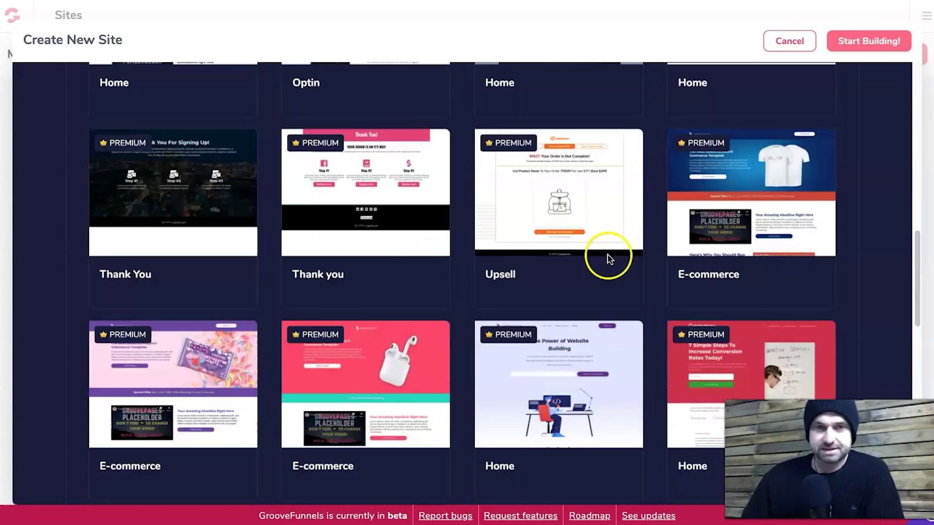
{"action": "scroll", "coordinate": [609, 256], "scroll_direction": "down", "scroll_amount": 5}
{"action": "scroll", "coordinate": [547, 229], "scroll_direction": "up", "scroll_amount": 20}
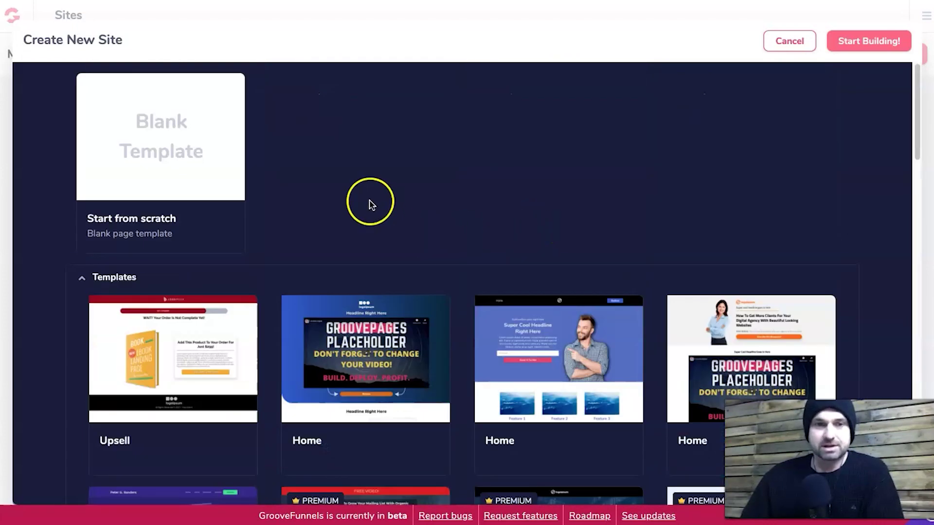
{"action": "scroll", "coordinate": [462, 263], "scroll_direction": "down", "scroll_amount": 20}
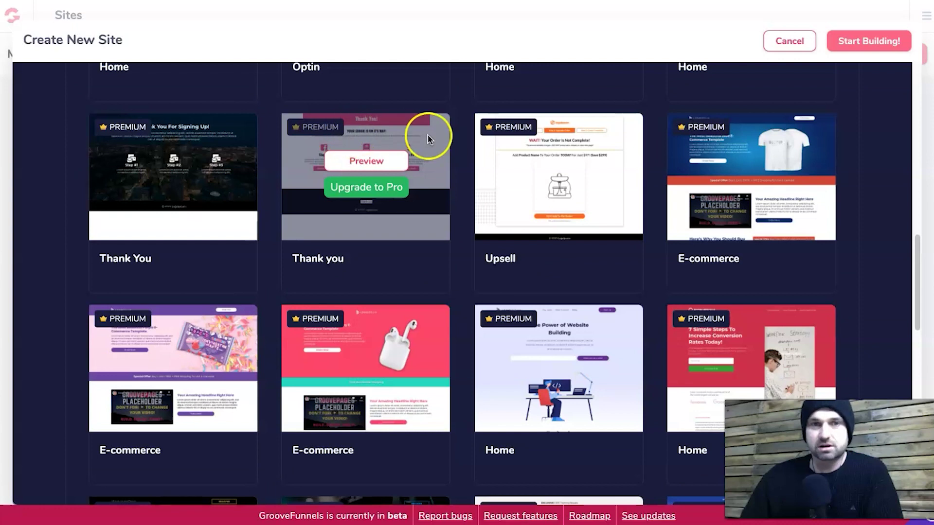
{"action": "scroll", "coordinate": [267, 292], "scroll_direction": "up", "scroll_amount": 20}
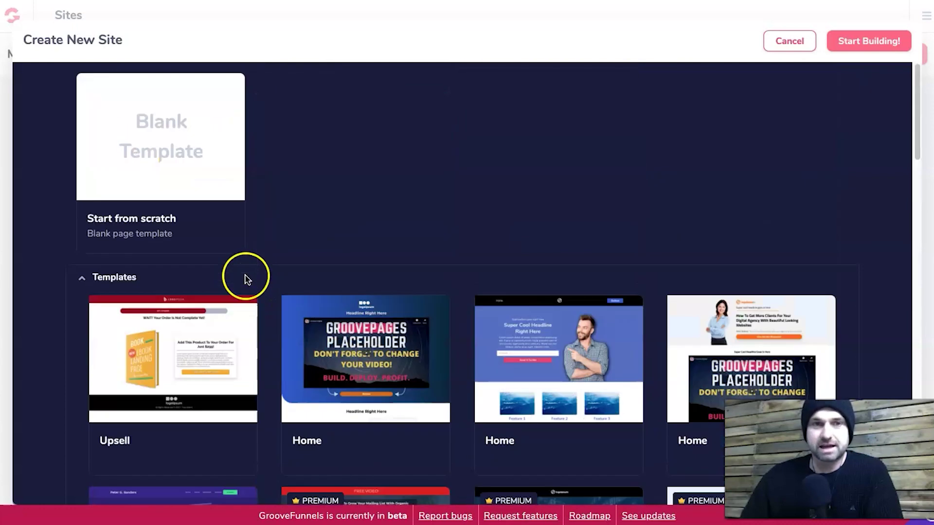
Step: Create the new site from scratch with the Blank Template and start building it
{"action": "scroll", "coordinate": [253, 360], "scroll_direction": "down", "scroll_amount": 3}
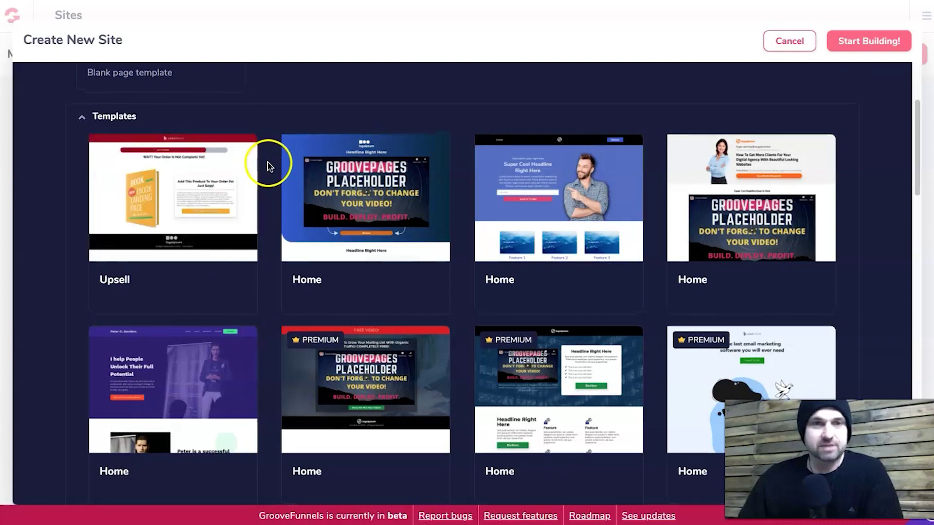
{"action": "scroll", "coordinate": [263, 165], "scroll_direction": "up", "scroll_amount": 3}
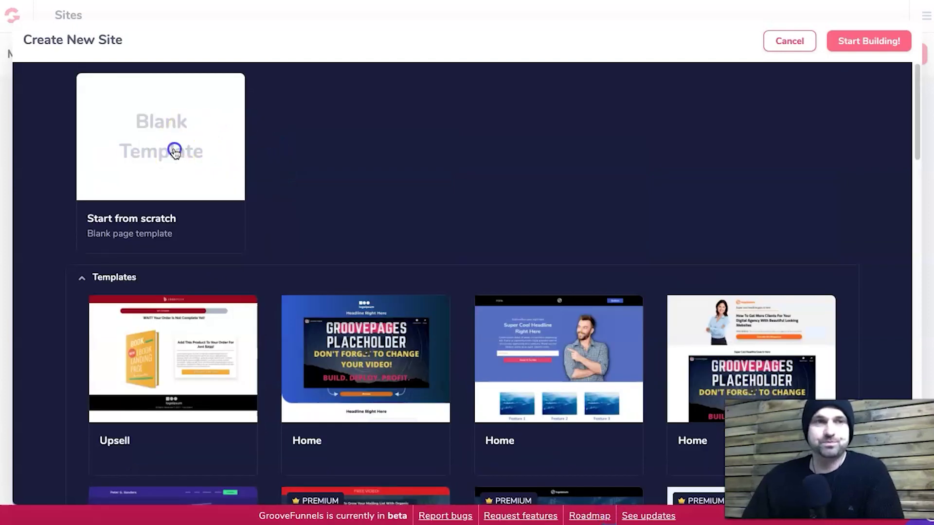
{"action": "left_click", "coordinate": [840, 49]}
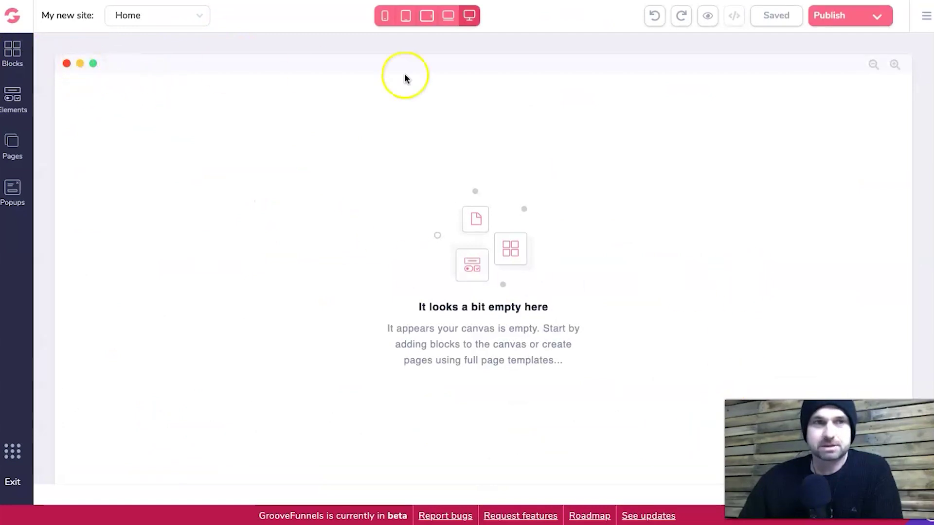
Step: Examine all the designed blocks available for the empty Home page
{"action": "left_click", "coordinate": [12, 50]}
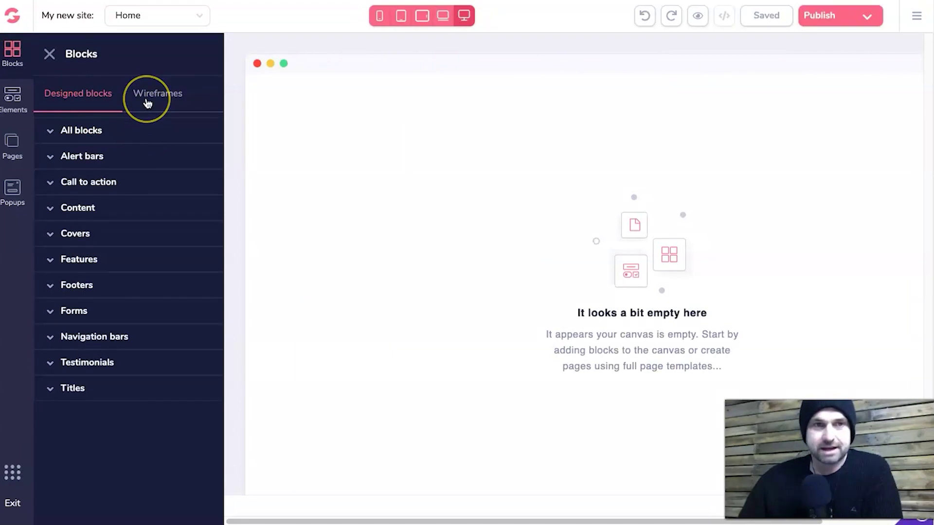
{"action": "left_click", "coordinate": [98, 130]}
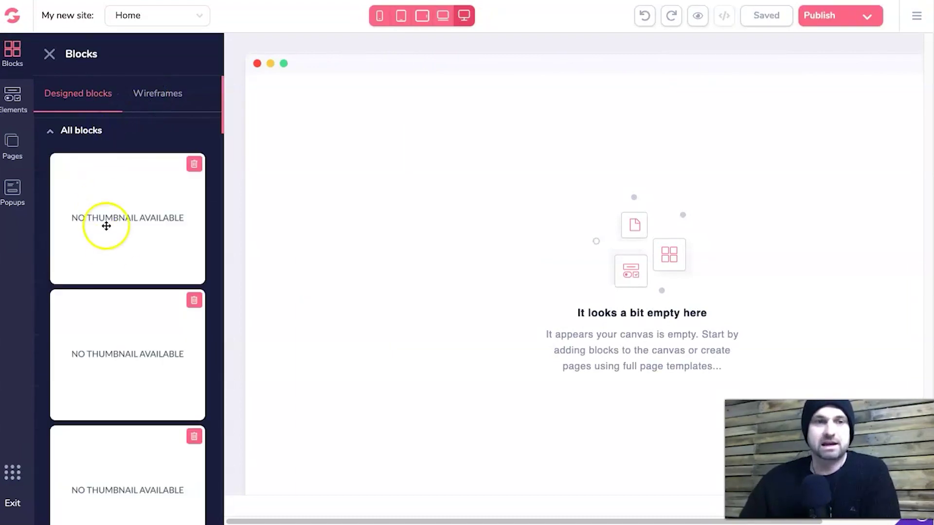
{"action": "scroll", "coordinate": [97, 244], "scroll_direction": "down", "scroll_amount": 1}
{"action": "scroll", "coordinate": [90, 263], "scroll_direction": "down", "scroll_amount": 5}
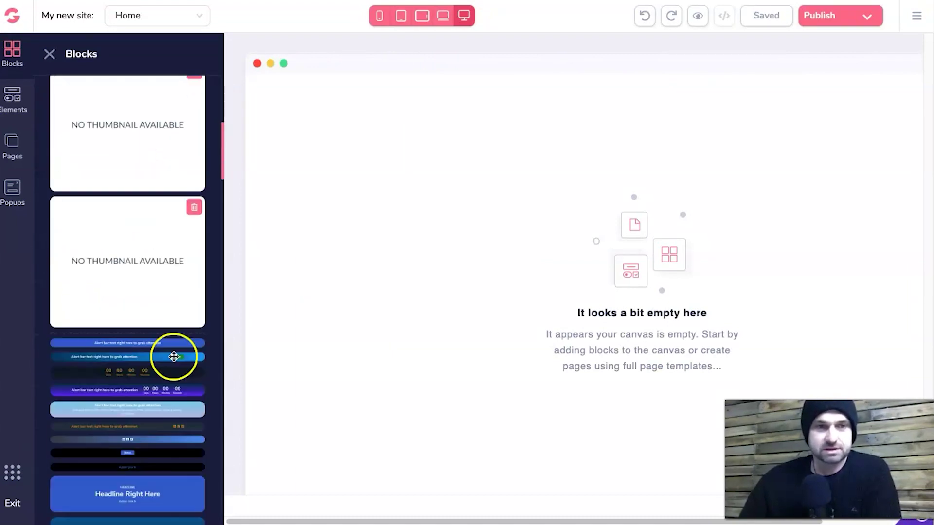
{"action": "scroll", "coordinate": [172, 356], "scroll_direction": "down", "scroll_amount": 2}
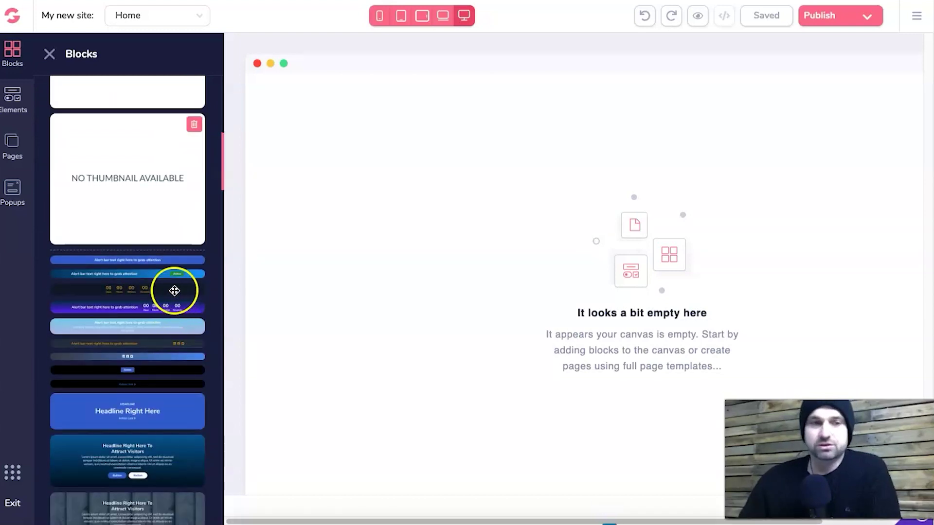
{"action": "scroll", "coordinate": [159, 271], "scroll_direction": "down", "scroll_amount": 3}
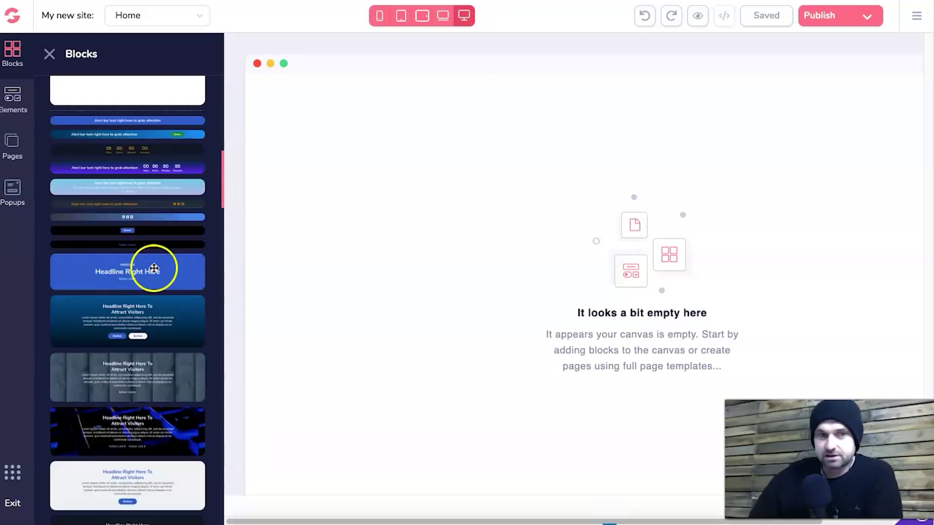
{"action": "scroll", "coordinate": [127, 308], "scroll_direction": "down", "scroll_amount": 5}
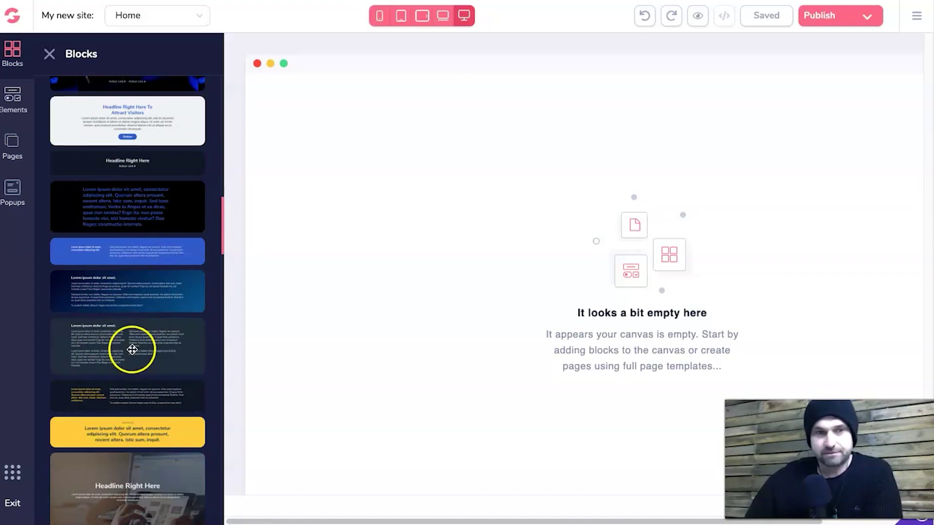
{"action": "scroll", "coordinate": [136, 360], "scroll_direction": "down", "scroll_amount": 5}
{"action": "scroll", "coordinate": [126, 348], "scroll_direction": "up", "scroll_amount": 15}
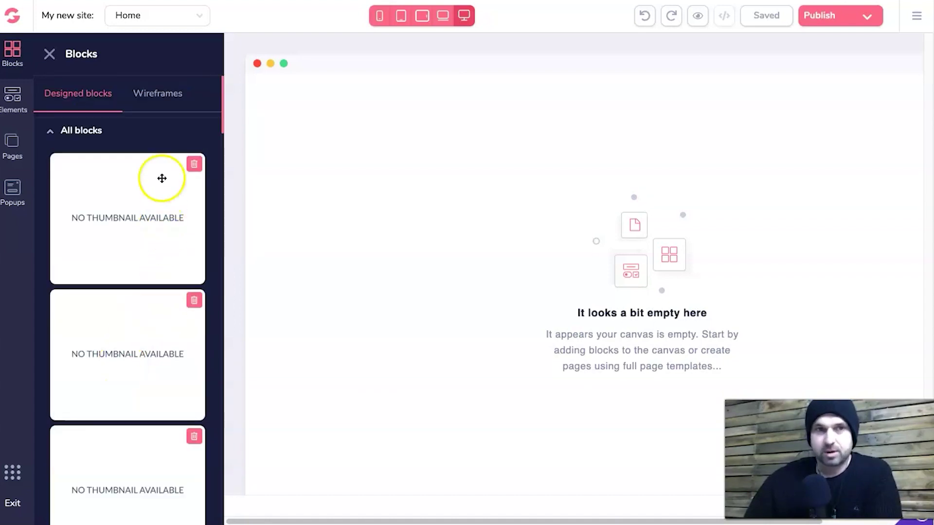
Step: Examine all the wireframe blocks, from alert bars through contact and content blocks to covers
{"action": "left_click", "coordinate": [159, 93]}
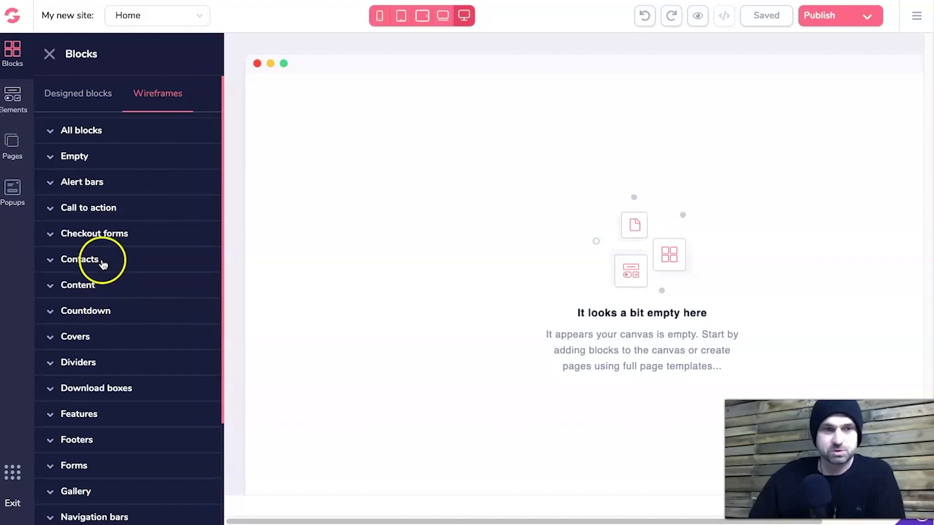
{"action": "left_click", "coordinate": [102, 139]}
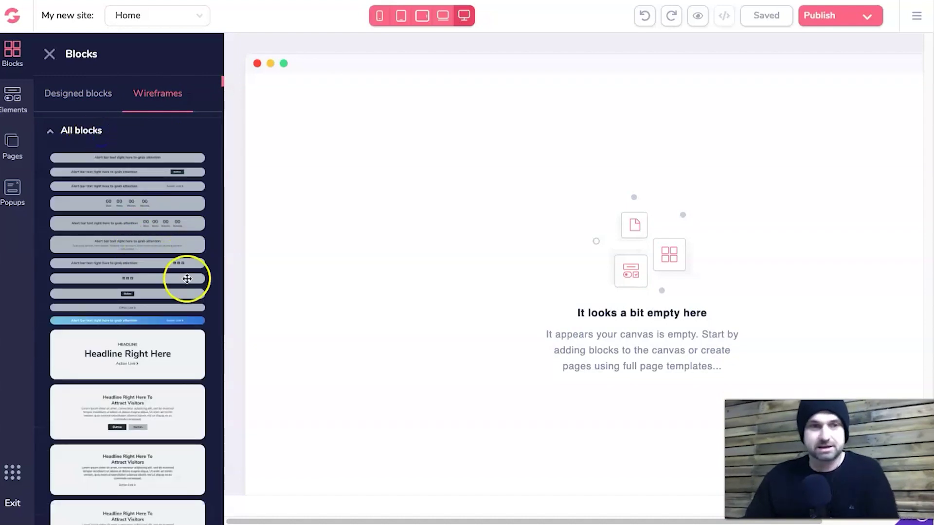
{"action": "scroll", "coordinate": [187, 185], "scroll_direction": "down", "scroll_amount": 1}
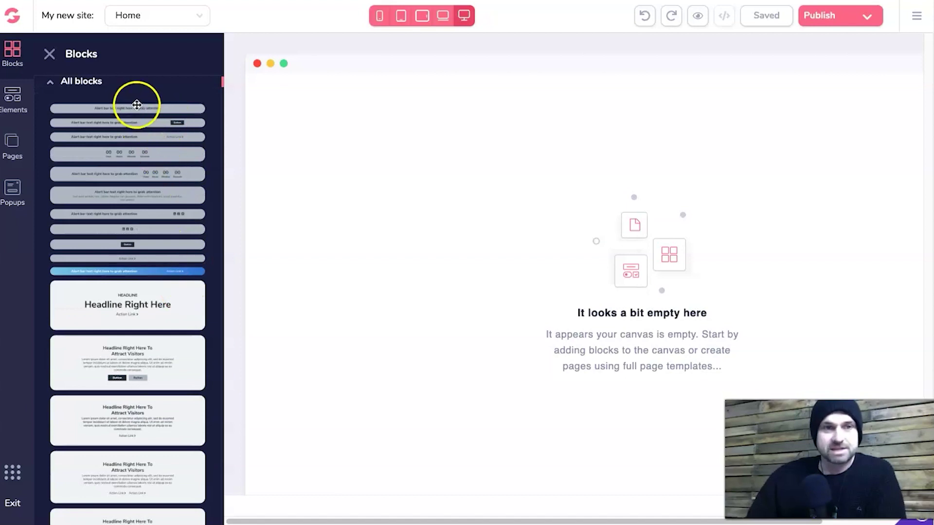
{"action": "scroll", "coordinate": [119, 271], "scroll_direction": "down", "scroll_amount": 12}
{"action": "scroll", "coordinate": [101, 333], "scroll_direction": "down", "scroll_amount": 15}
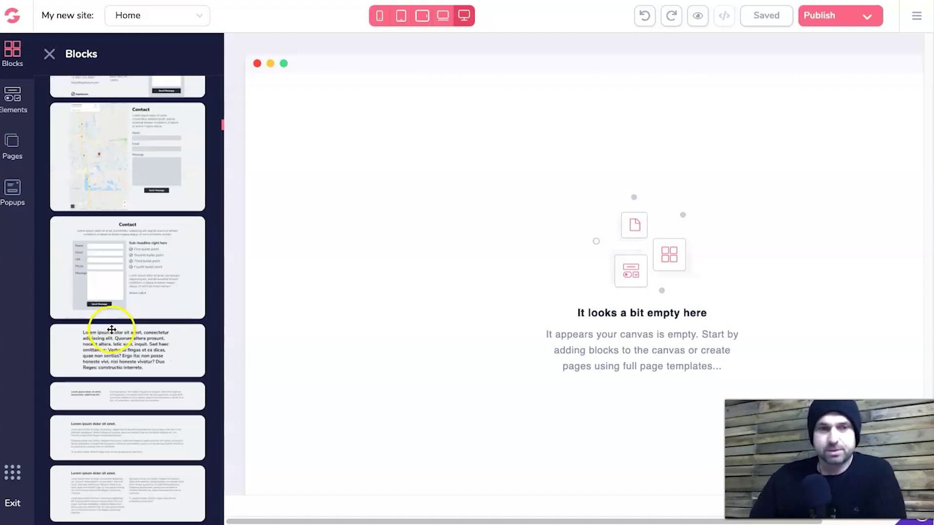
{"action": "scroll", "coordinate": [117, 316], "scroll_direction": "up", "scroll_amount": 8}
{"action": "scroll", "coordinate": [183, 163], "scroll_direction": "up", "scroll_amount": 12}
{"action": "scroll", "coordinate": [166, 267], "scroll_direction": "down", "scroll_amount": 13}
{"action": "scroll", "coordinate": [98, 228], "scroll_direction": "down", "scroll_amount": 12}
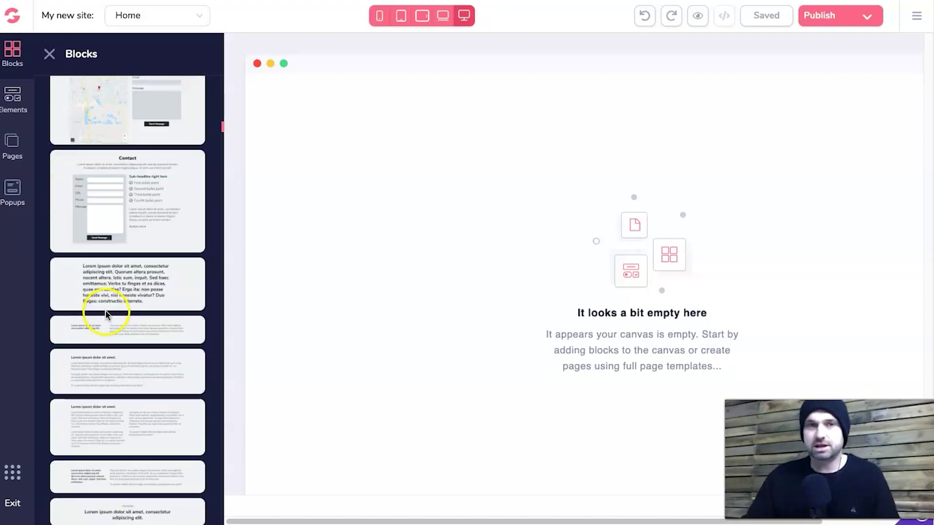
{"action": "scroll", "coordinate": [108, 307], "scroll_direction": "down", "scroll_amount": 5}
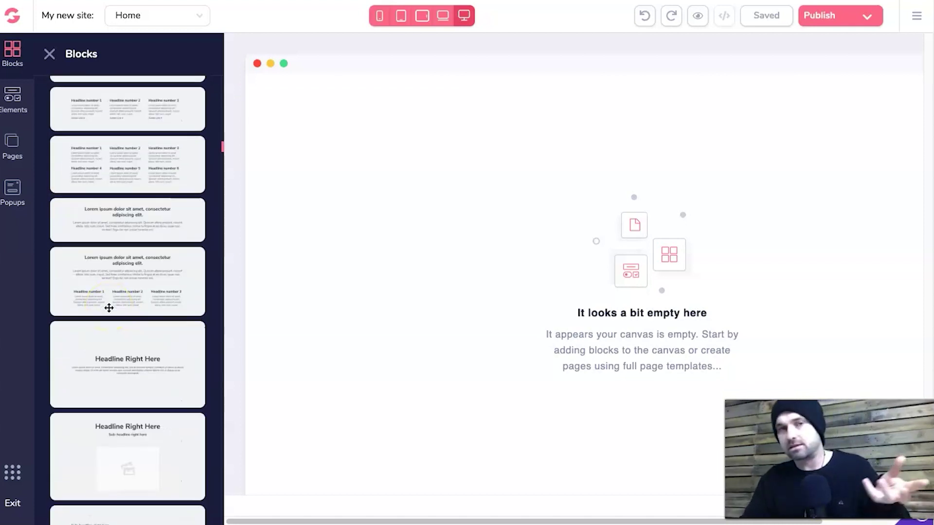
{"action": "scroll", "coordinate": [109, 308], "scroll_direction": "down", "scroll_amount": 8}
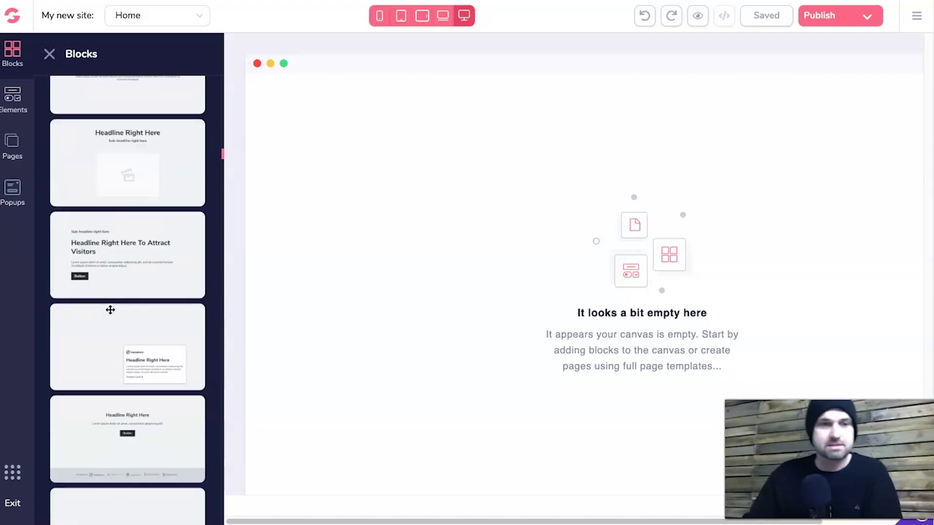
Step: Add the wireframe cover block with a navigation bar, headline and button beside a browser frame to the empty Home page
{"action": "scroll", "coordinate": [112, 309], "scroll_direction": "down", "scroll_amount": 5}
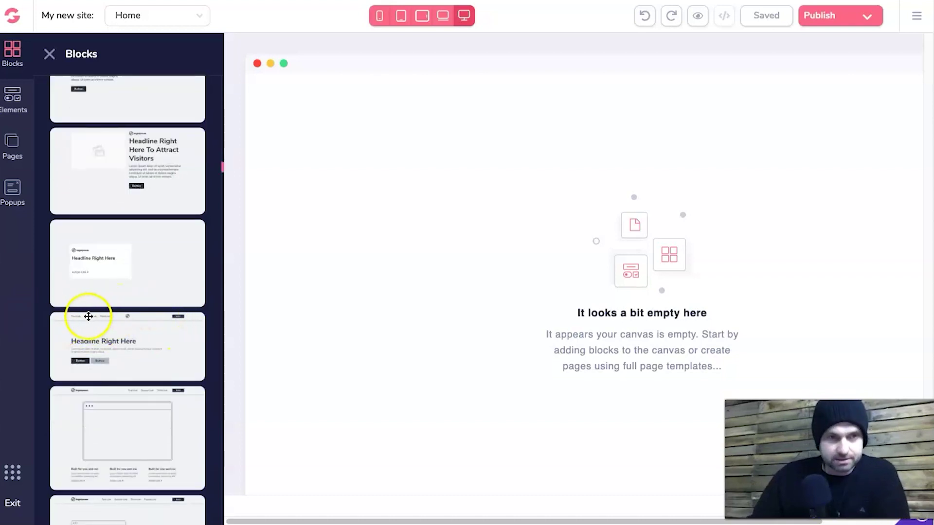
{"action": "scroll", "coordinate": [129, 334], "scroll_direction": "down", "scroll_amount": 2}
{"action": "scroll", "coordinate": [104, 336], "scroll_direction": "down", "scroll_amount": 5}
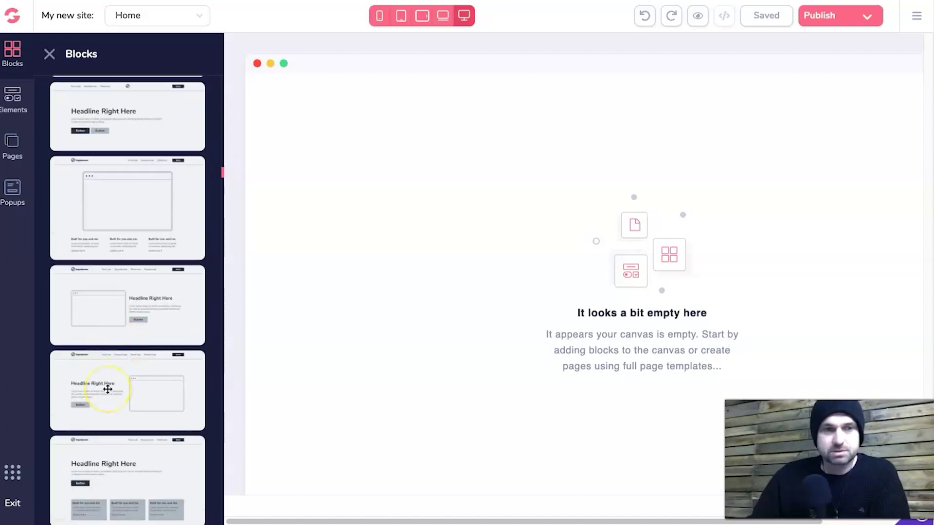
{"action": "left_click", "coordinate": [108, 389]}
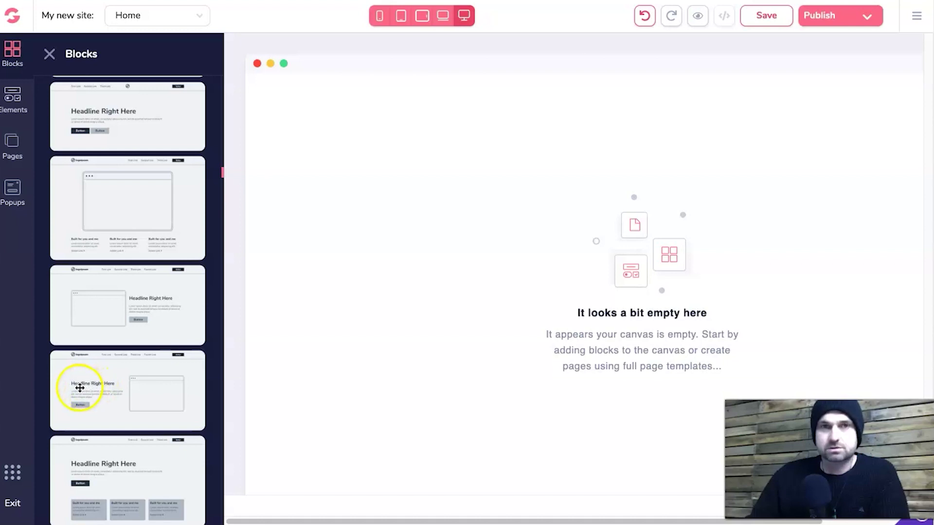
{"action": "left_click_drag", "start_coordinate": [208, 369], "coordinate": [607, 129]}
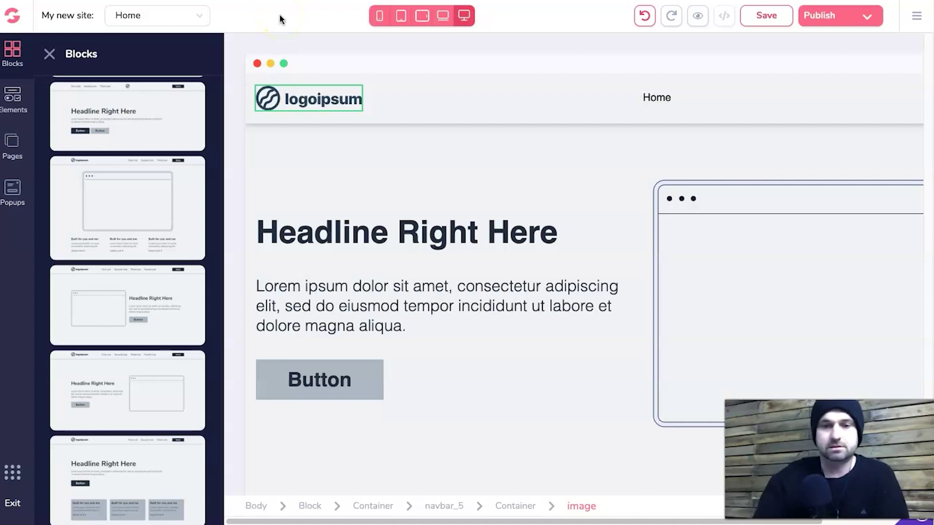
Step: Select the whole cover block on the canvas and turn on Expert mode in its settings
{"action": "key", "text": "ctrl+minus"}
{"action": "key", "text": "ctrl+minus"}
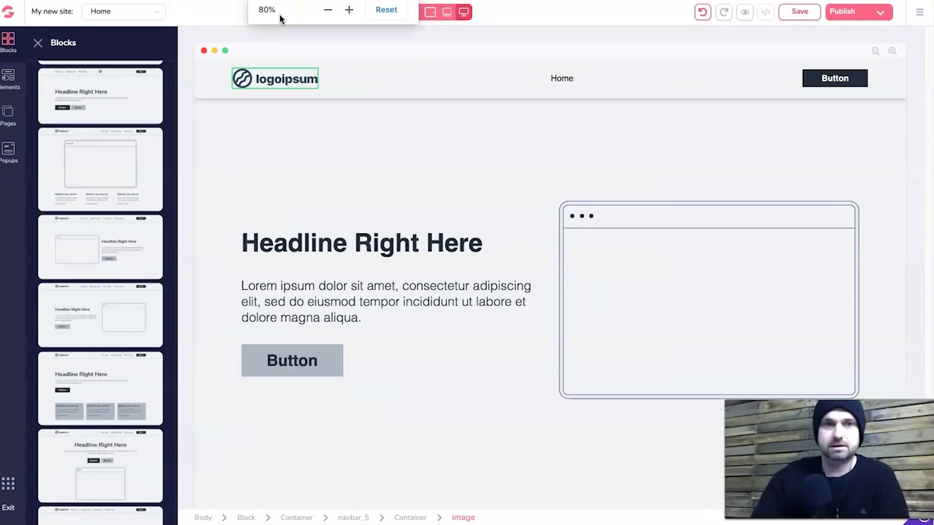
{"action": "left_click", "coordinate": [291, 67]}
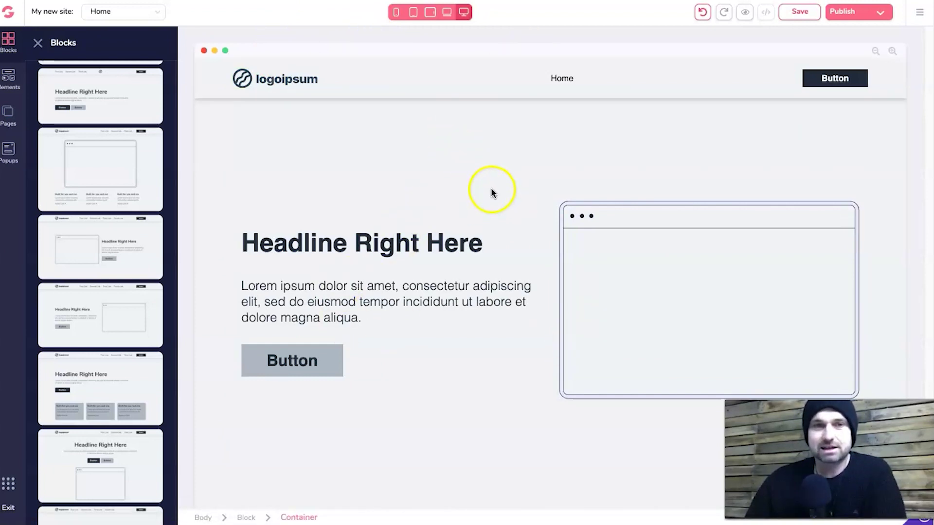
{"action": "left_click", "coordinate": [880, 137]}
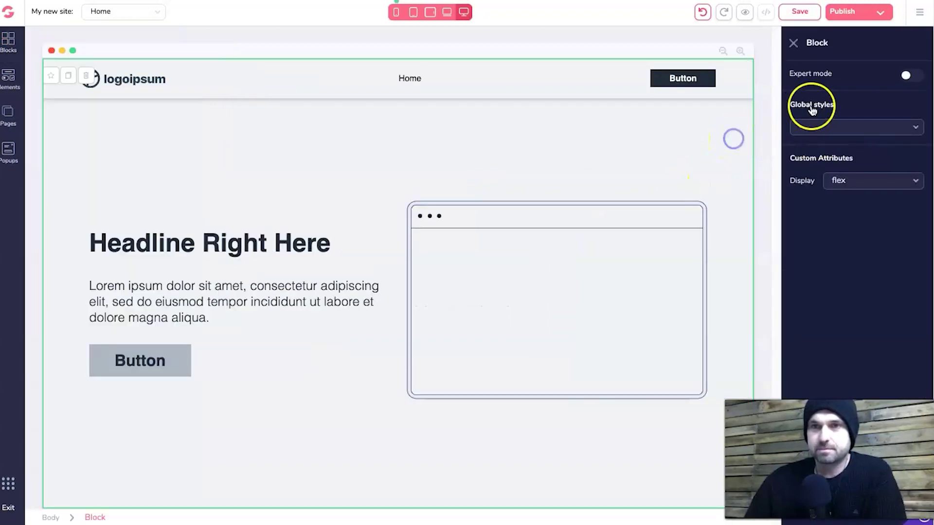
{"action": "left_click", "coordinate": [908, 78]}
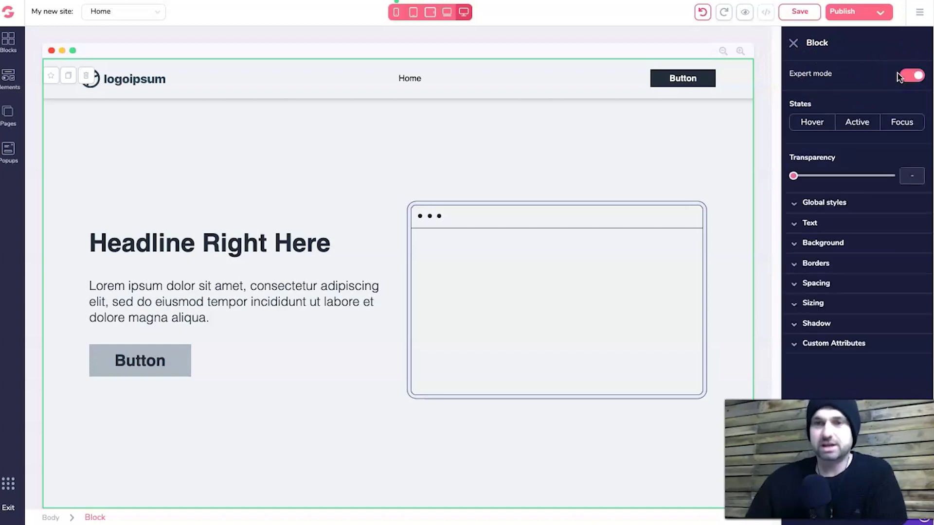
Step: Set the background color of the whole cover block to white
{"action": "left_click", "coordinate": [837, 250]}
{"action": "left_click", "coordinate": [893, 263]}
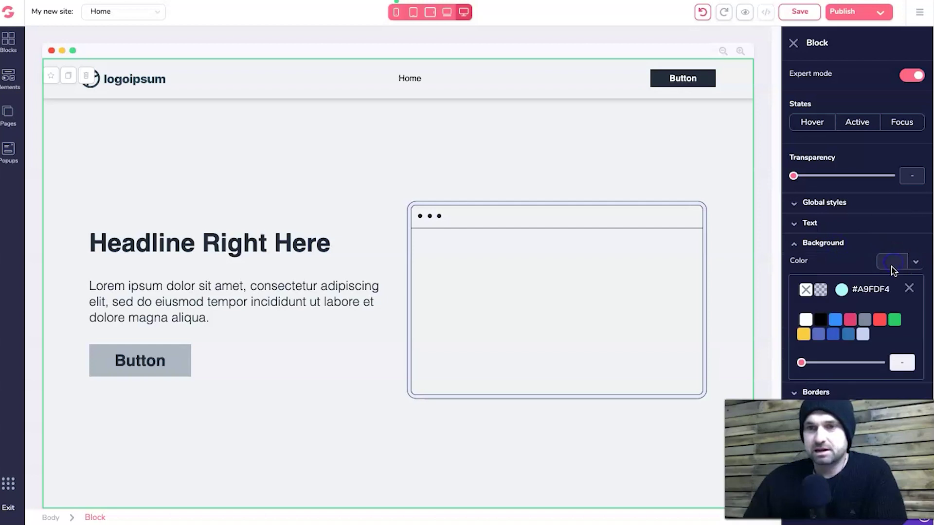
{"action": "left_click", "coordinate": [806, 318]}
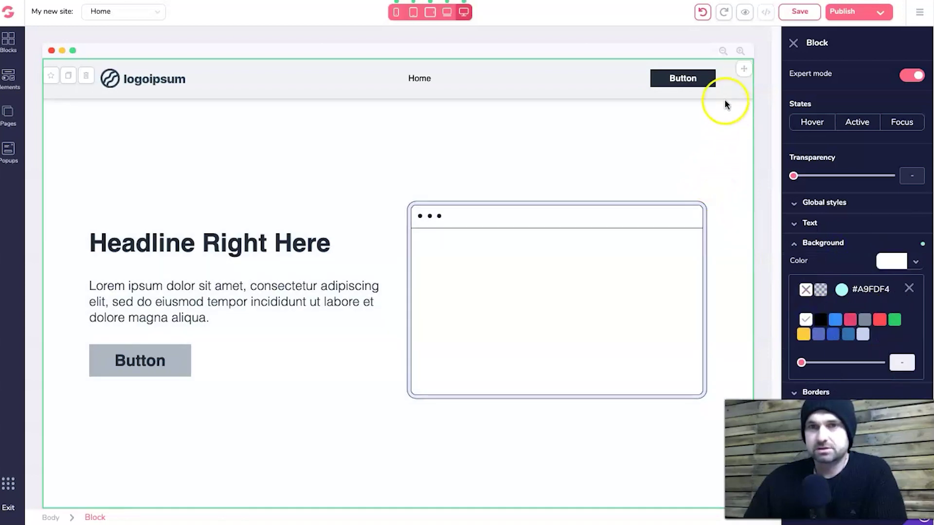
Step: Set the navigation bar's background color to white
{"action": "left_click", "coordinate": [727, 85]}
{"action": "left_click", "coordinate": [847, 243]}
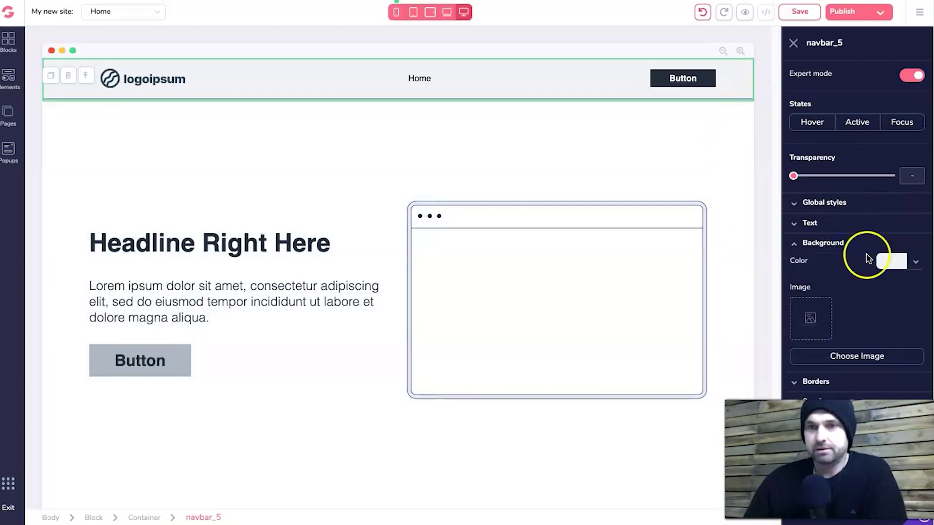
{"action": "left_click", "coordinate": [891, 261]}
{"action": "left_click", "coordinate": [806, 319]}
{"action": "left_click", "coordinate": [737, 166]}
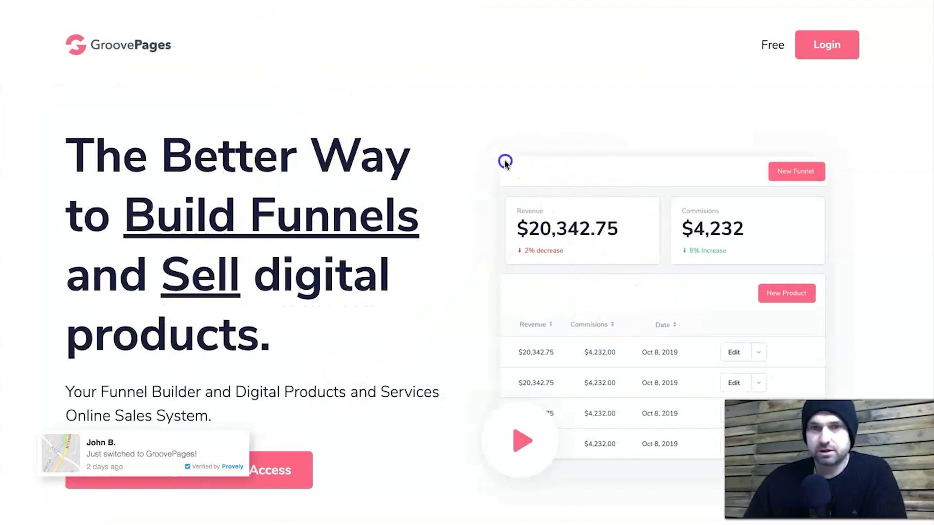
Step: Switch to the GroovePages website and save its dashboard hero graphic as a PNG file
{"action": "scroll", "coordinate": [390, 265], "scroll_direction": "down", "scroll_amount": 1}
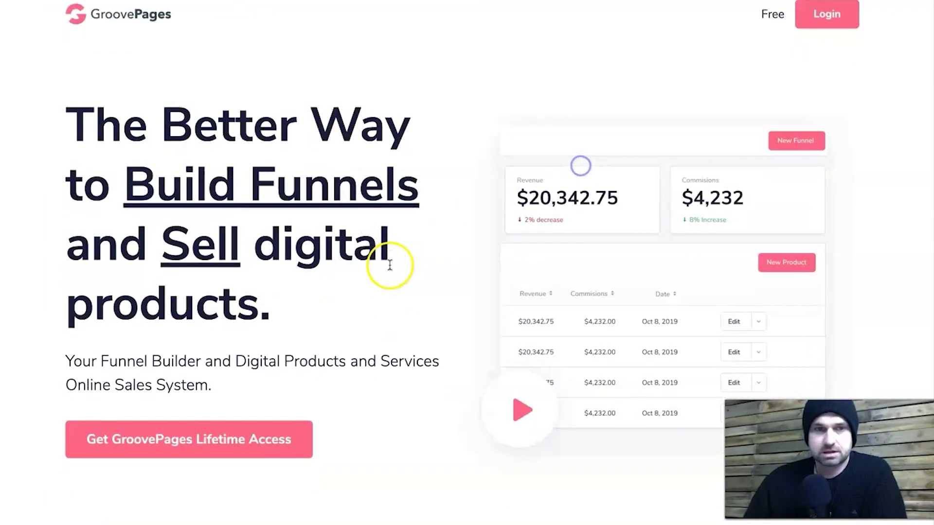
{"action": "scroll", "coordinate": [389, 265], "scroll_direction": "up", "scroll_amount": 1}
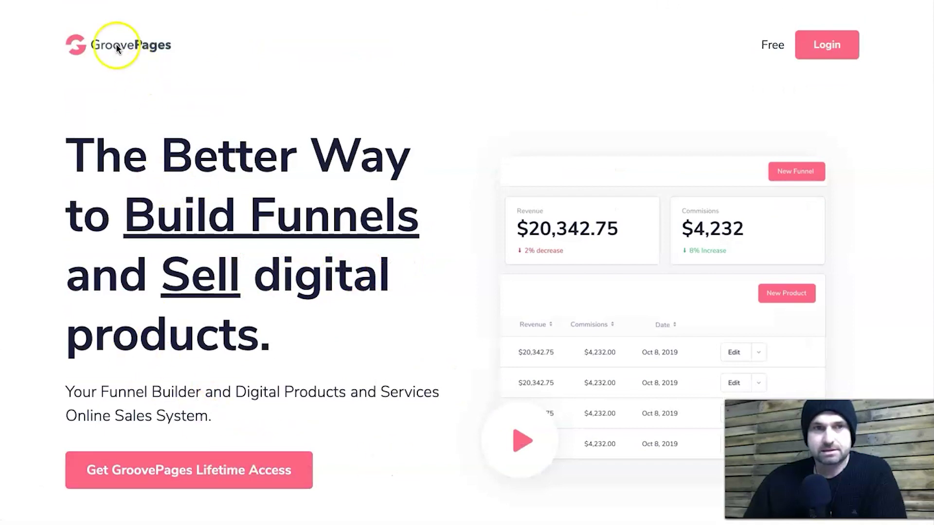
{"action": "right_click", "coordinate": [581, 229]}
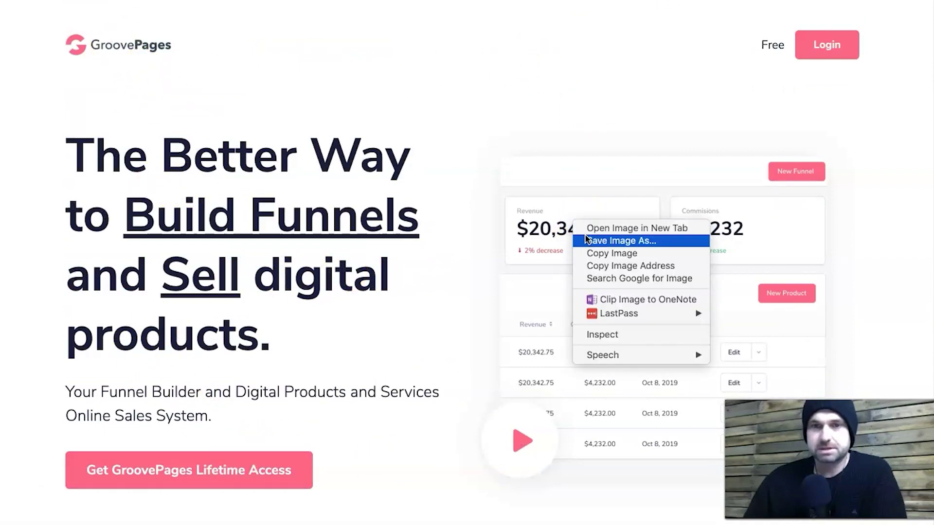
{"action": "key", "text": "Escape"}
{"action": "left_click", "coordinate": [709, 352]}
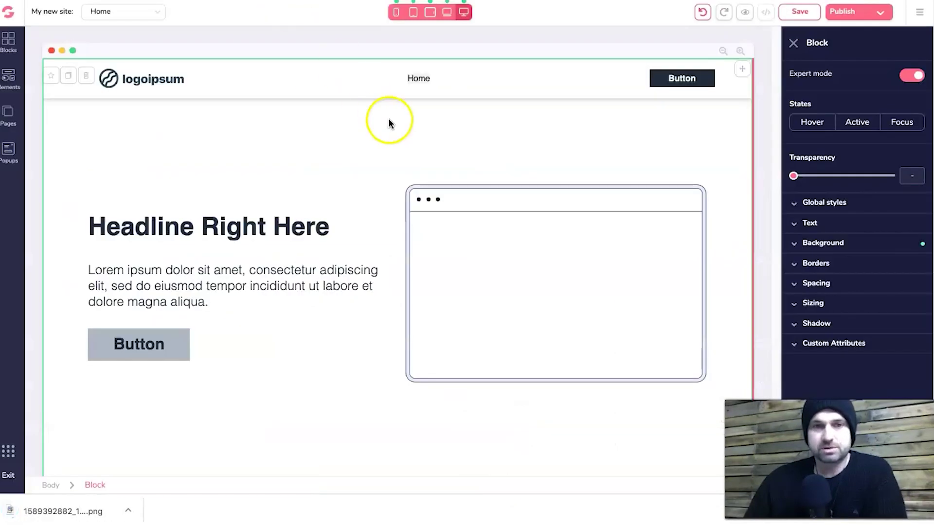
Step: Delete the browser frame beside the headline from the cover block
{"action": "left_click", "coordinate": [533, 270]}
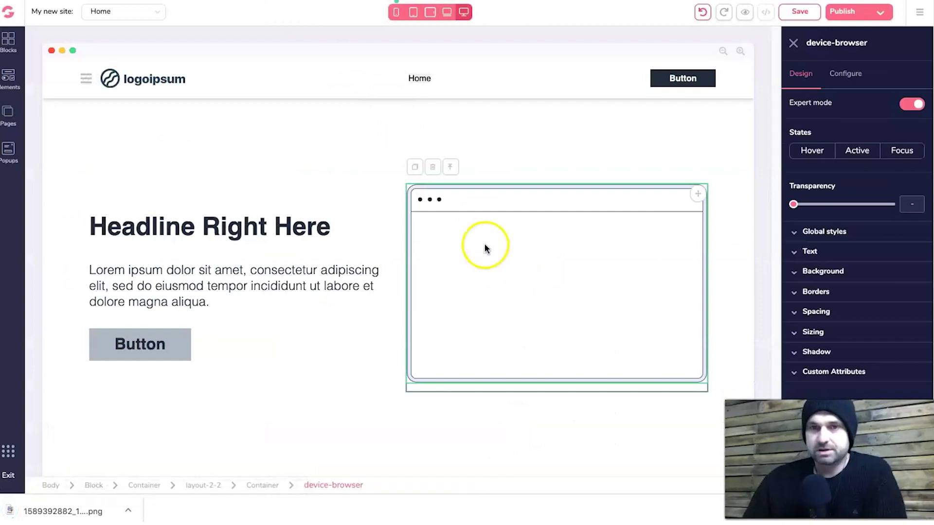
{"action": "left_click", "coordinate": [433, 172]}
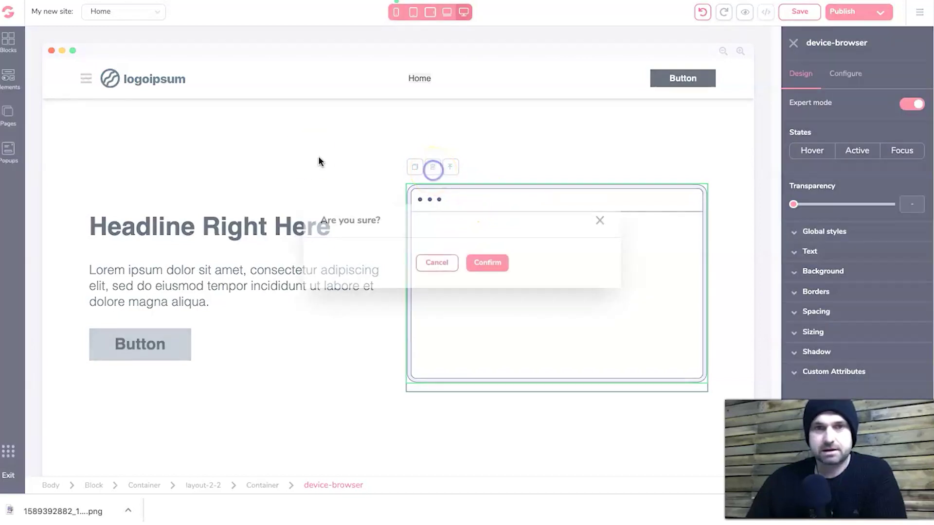
{"action": "left_click", "coordinate": [480, 262]}
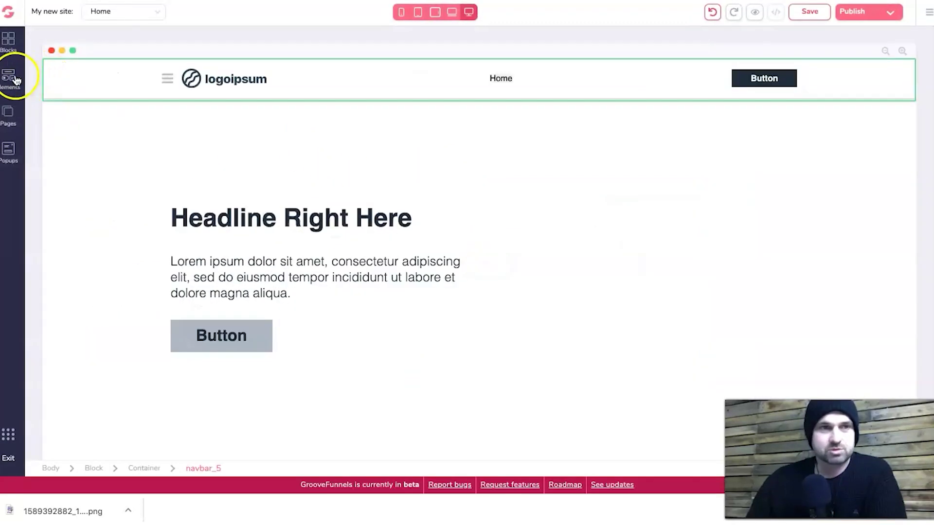
Step: Add an Image element to the empty column beside the headline
{"action": "left_click", "coordinate": [15, 80]}
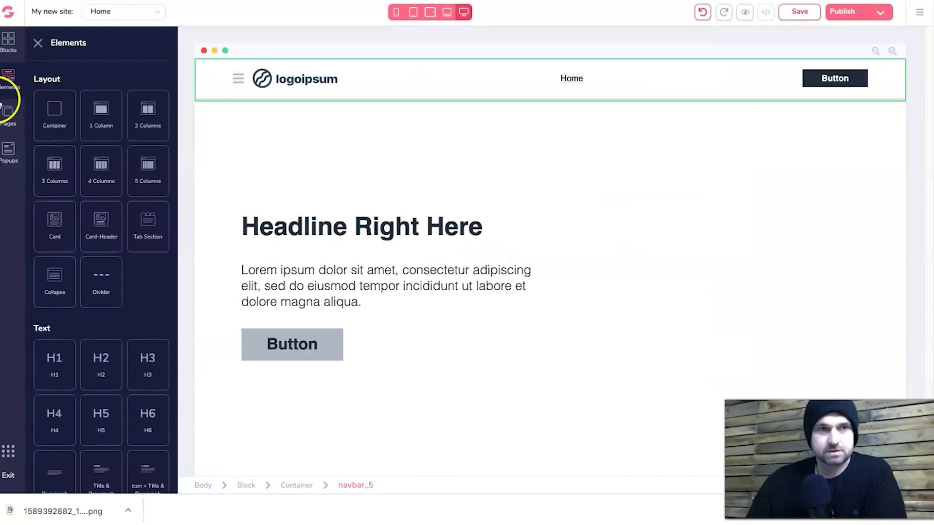
{"action": "scroll", "coordinate": [96, 302], "scroll_direction": "down", "scroll_amount": 9}
{"action": "scroll", "coordinate": [96, 302], "scroll_direction": "down", "scroll_amount": 3}
{"action": "left_click_drag", "start_coordinate": [100, 307], "coordinate": [592, 240]}
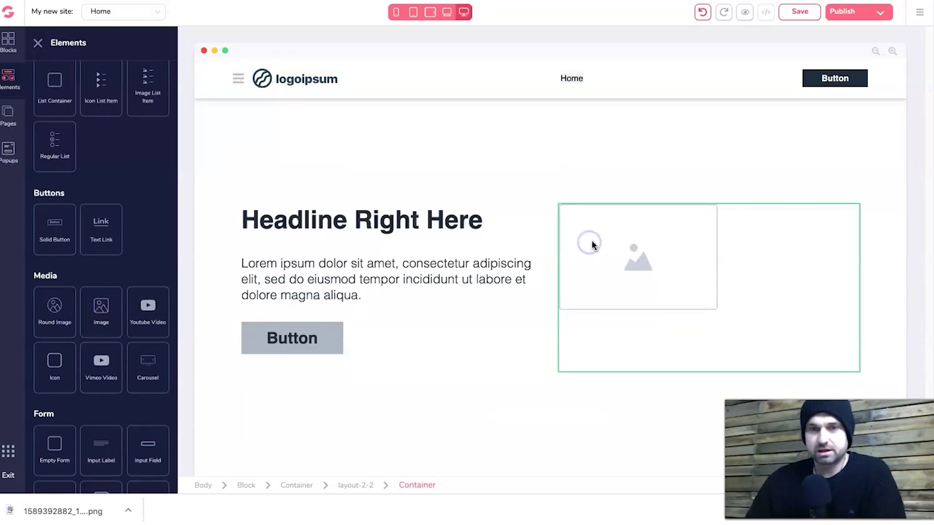
Step: Upload the downloaded hero graphic PNG to the image library and apply it to the placeholder image
{"action": "left_click", "coordinate": [626, 244]}
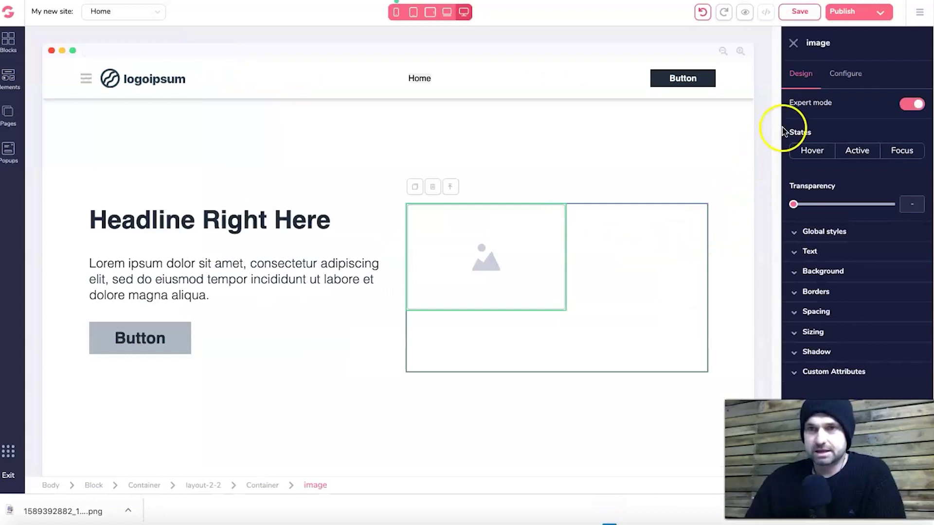
{"action": "left_click", "coordinate": [841, 76]}
{"action": "left_click", "coordinate": [847, 162]}
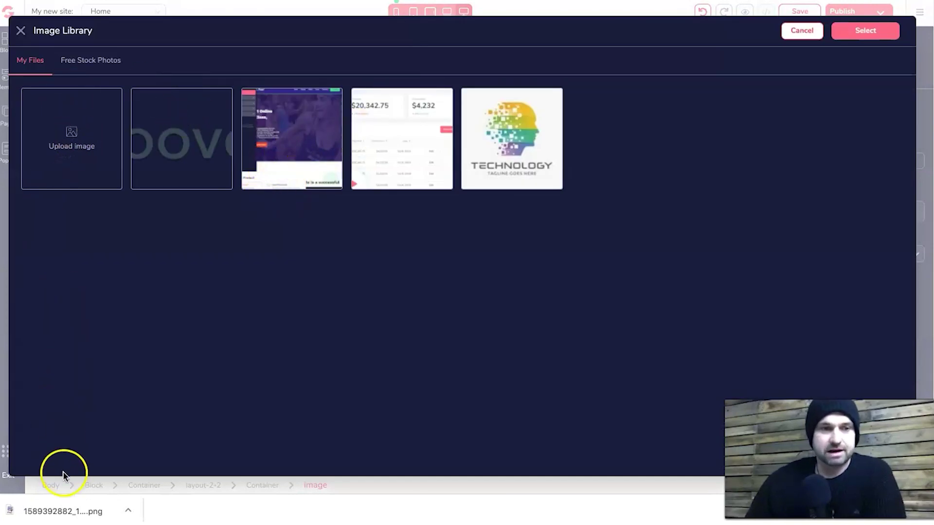
{"action": "left_click_drag", "start_coordinate": [58, 502], "coordinate": [181, 442]}
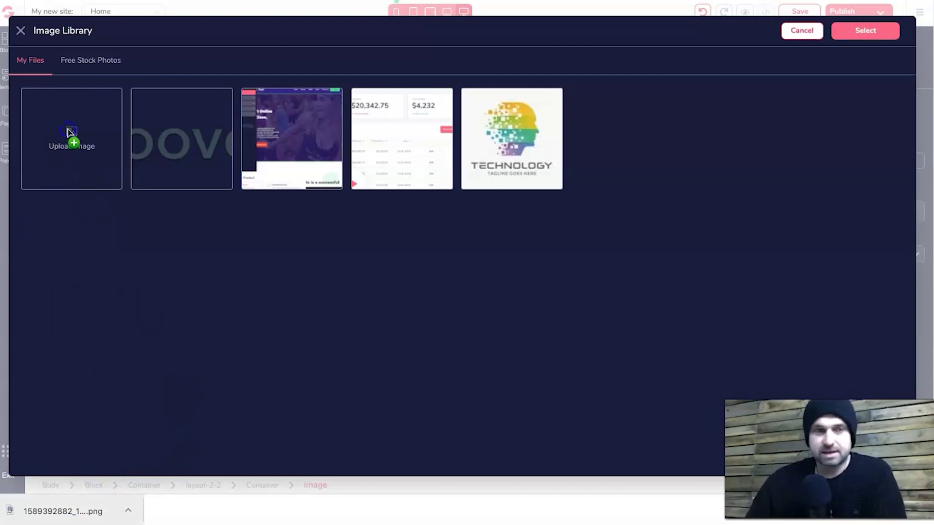
{"action": "left_click_drag", "start_coordinate": [70, 132], "coordinate": [69, 129]}
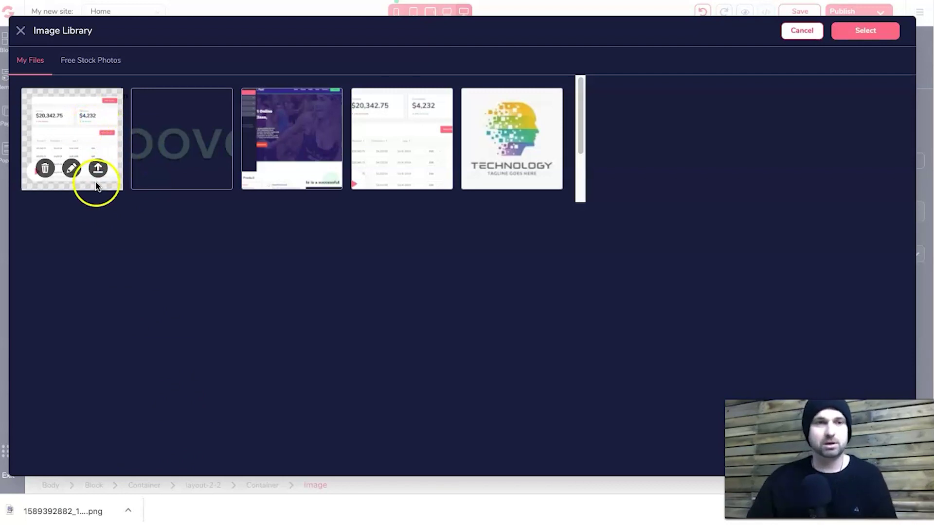
{"action": "left_click", "coordinate": [98, 168]}
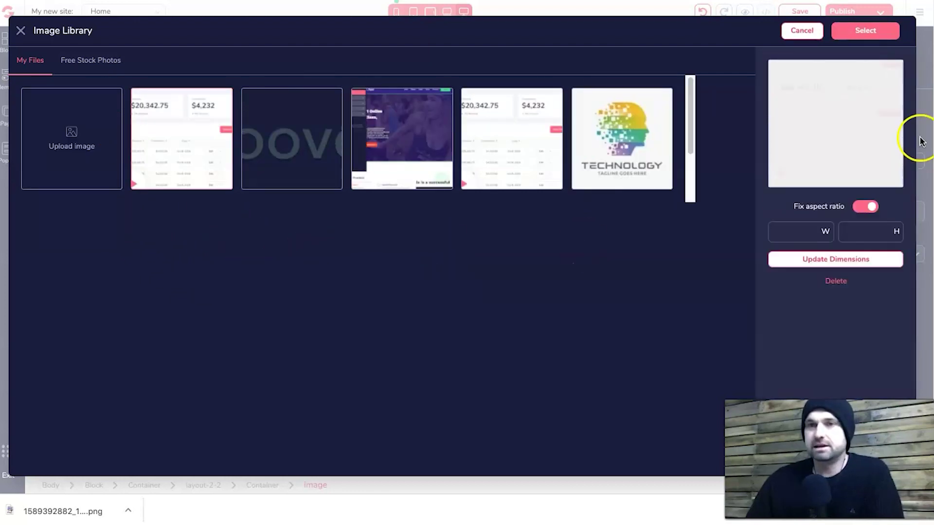
{"action": "left_click", "coordinate": [859, 34]}
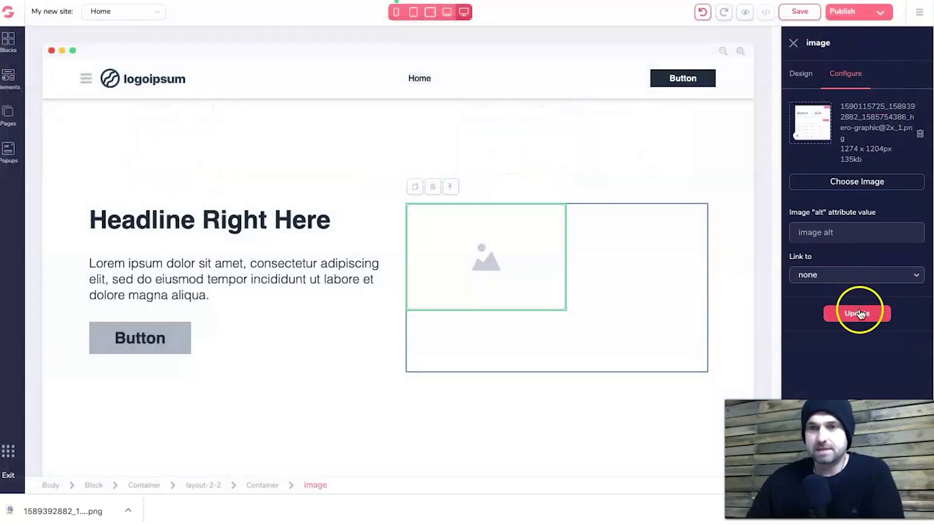
{"action": "left_click", "coordinate": [859, 315]}
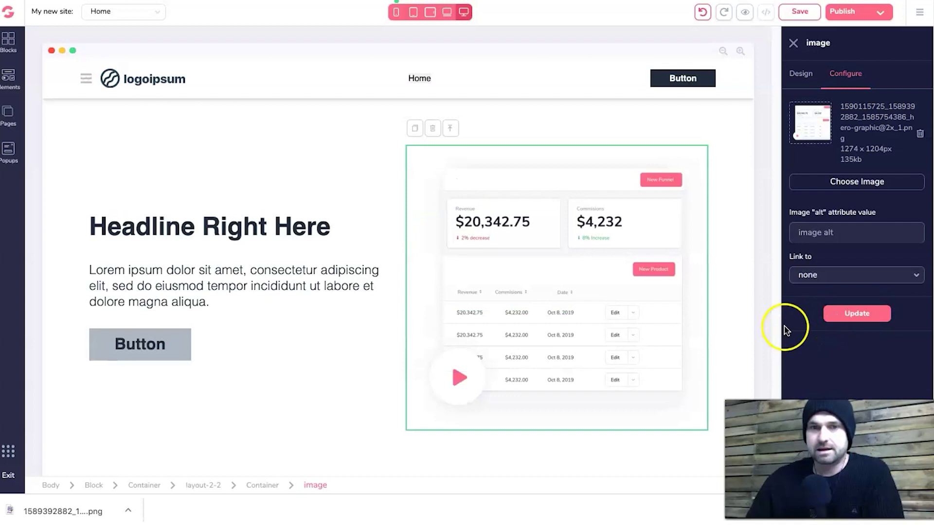
Step: Set the hero image's width to auto in its sizing settings
{"action": "left_click", "coordinate": [738, 325]}
{"action": "left_click", "coordinate": [564, 266]}
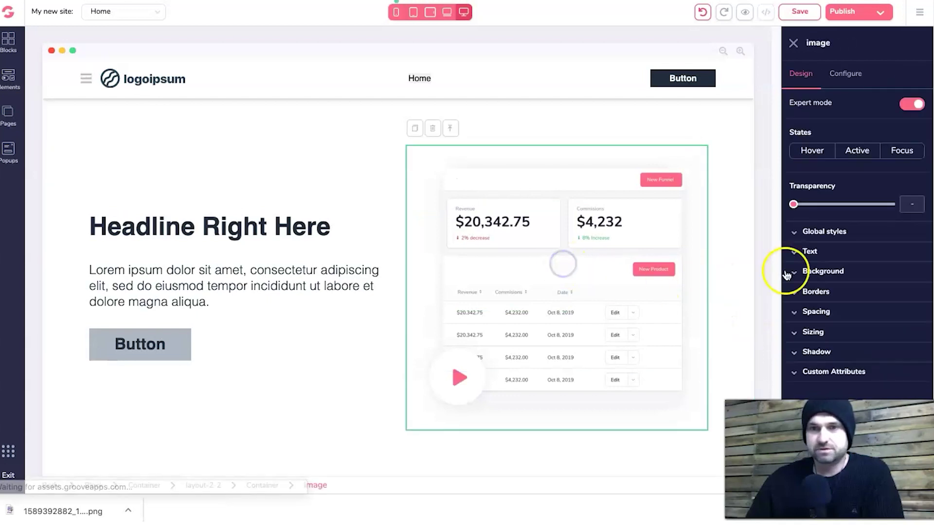
{"action": "left_click", "coordinate": [851, 320]}
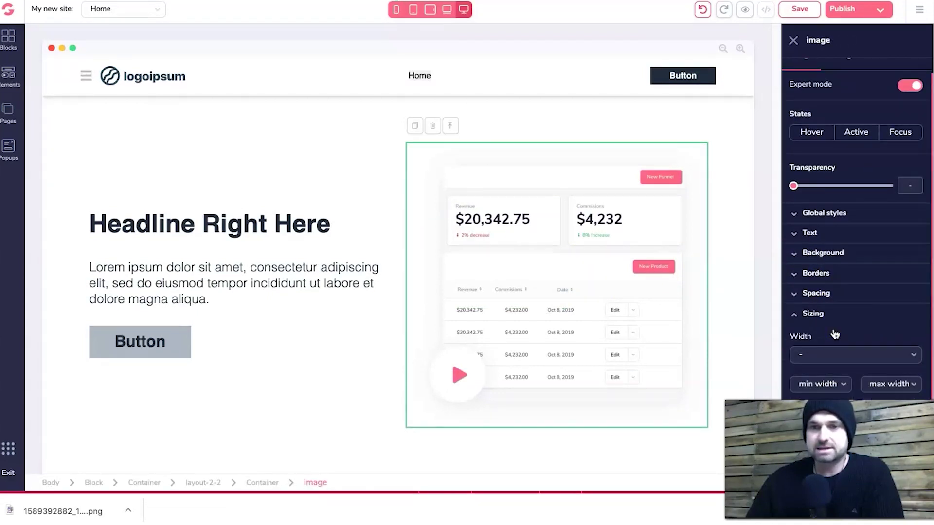
{"action": "left_click", "coordinate": [837, 360]}
{"action": "left_click", "coordinate": [838, 374]}
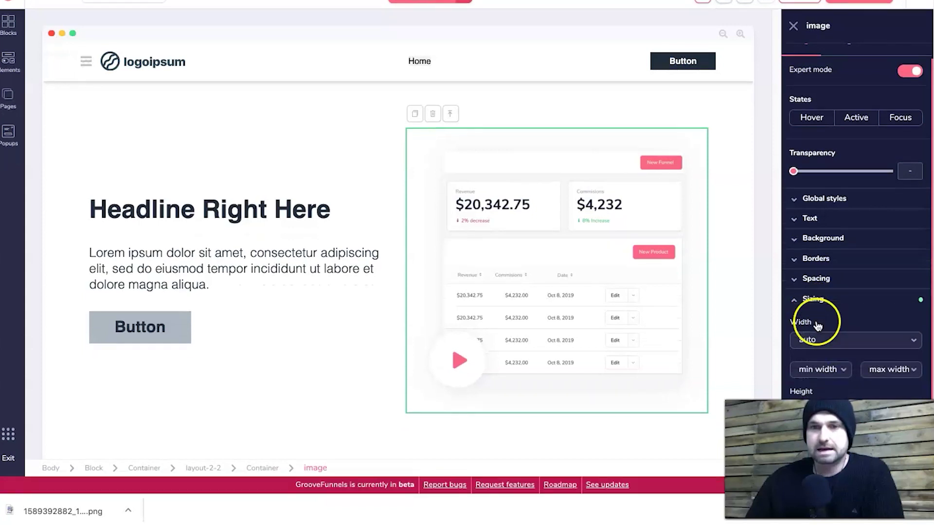
{"action": "left_click", "coordinate": [375, 255]}
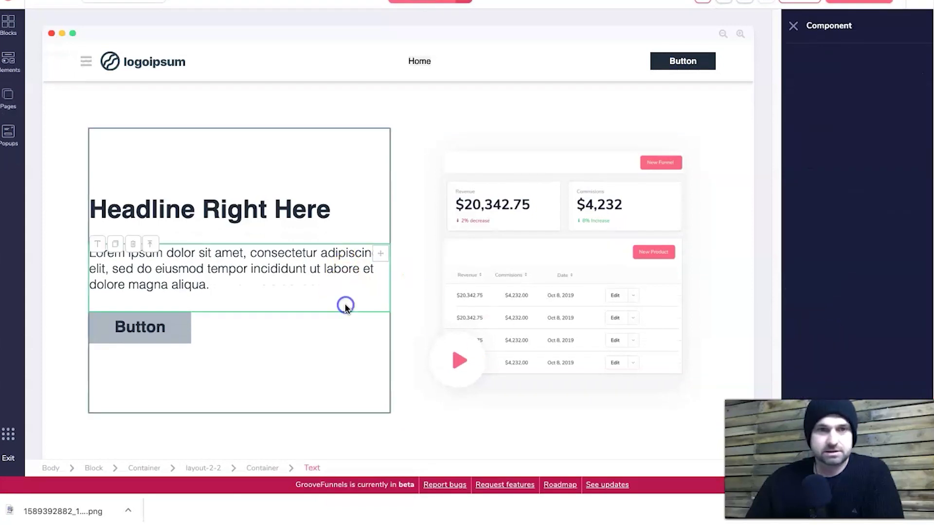
{"action": "left_click", "coordinate": [512, 241]}
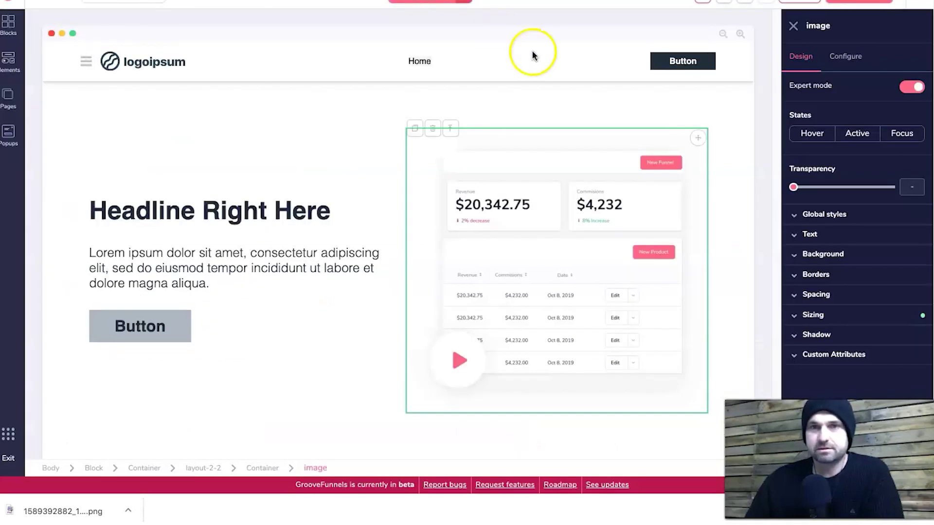
Step: Set the navigation bar button's background color to a pink shade
{"action": "left_click", "coordinate": [667, 64]}
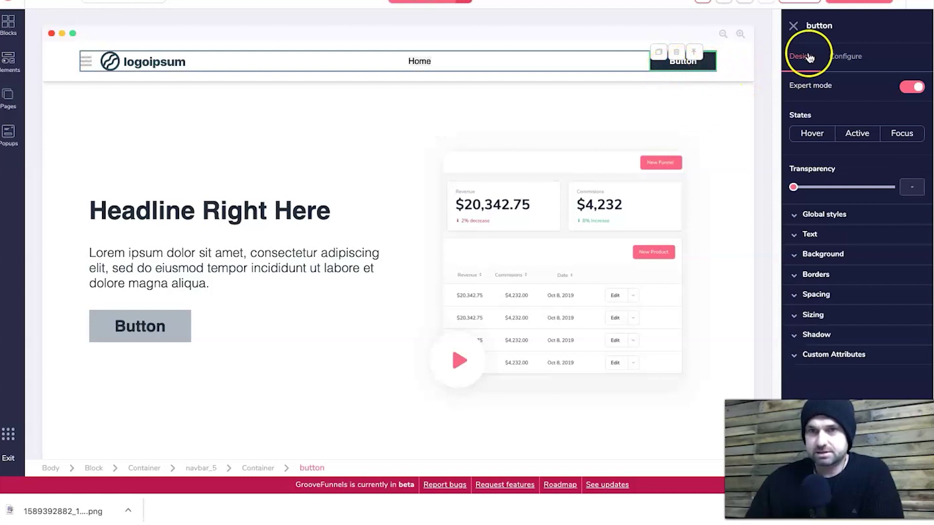
{"action": "left_click", "coordinate": [819, 240]}
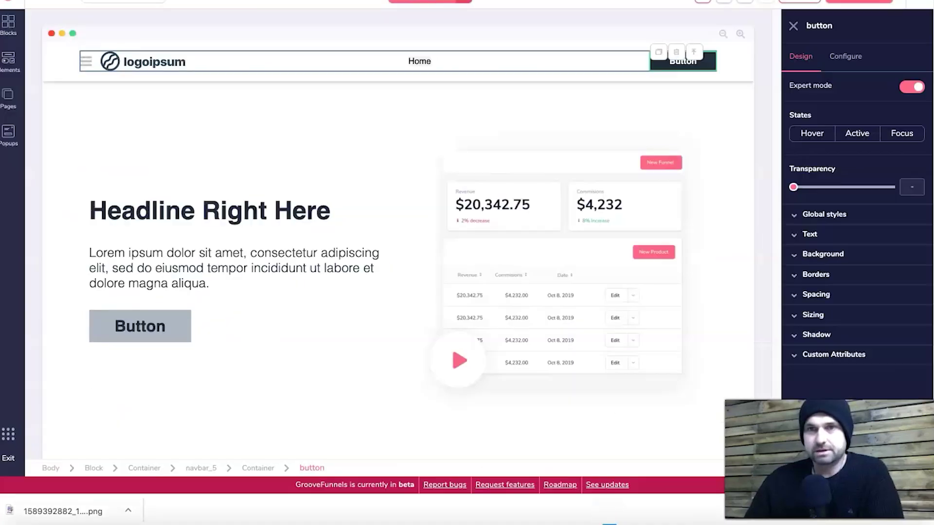
{"action": "left_click", "coordinate": [788, 205]}
{"action": "left_click", "coordinate": [829, 255]}
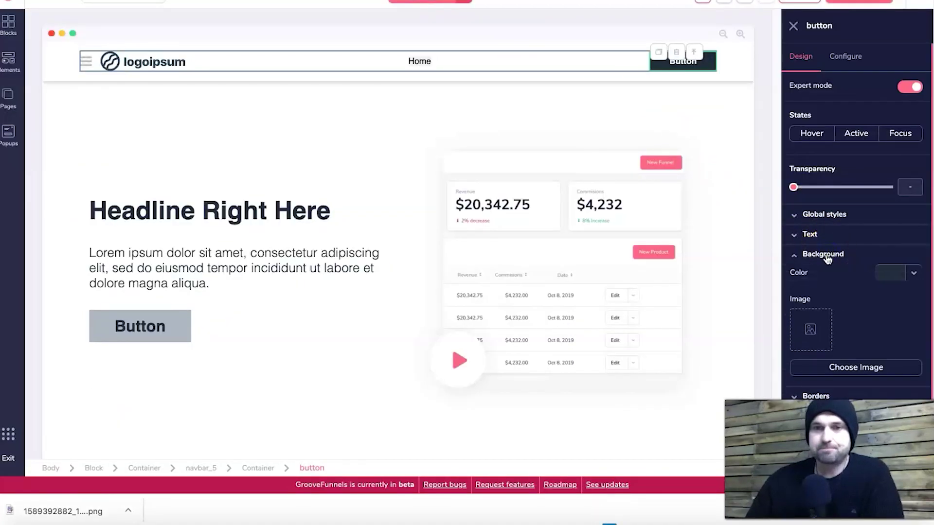
{"action": "left_click", "coordinate": [888, 277]}
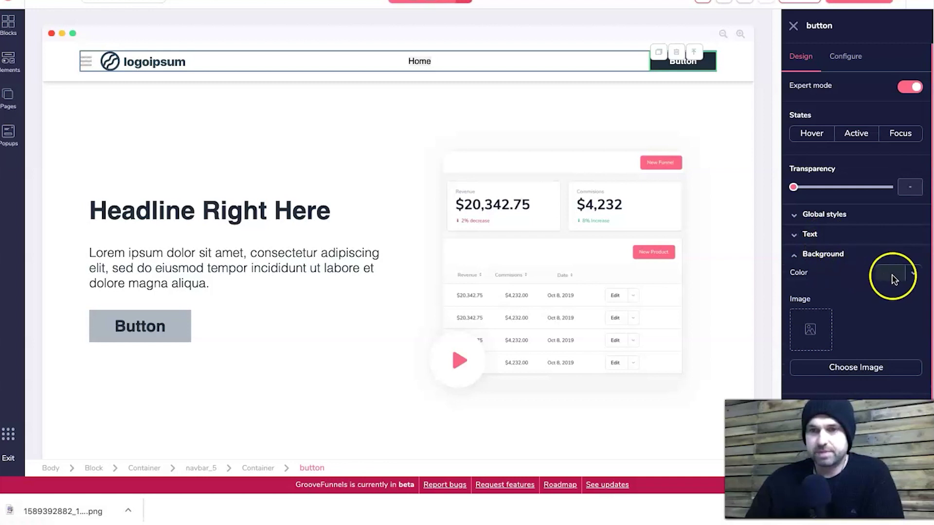
{"action": "left_click", "coordinate": [850, 333]}
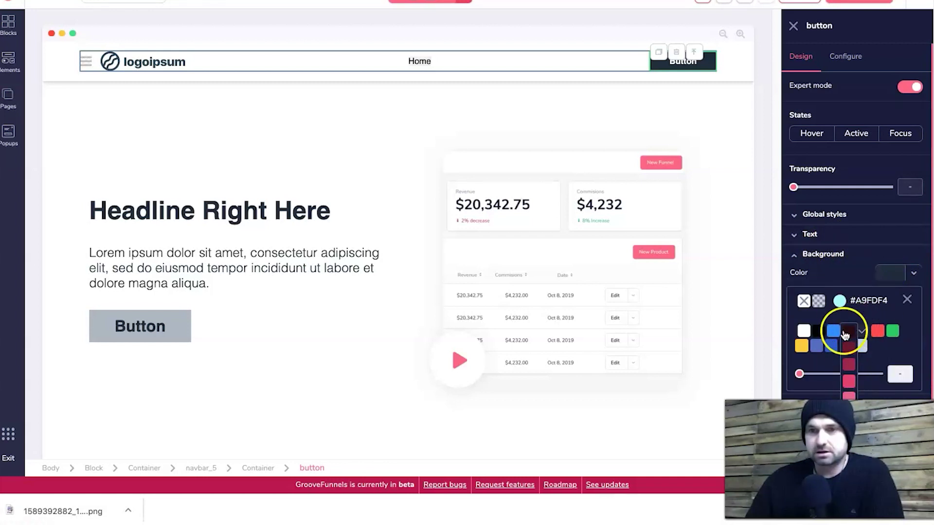
{"action": "left_click", "coordinate": [849, 395]}
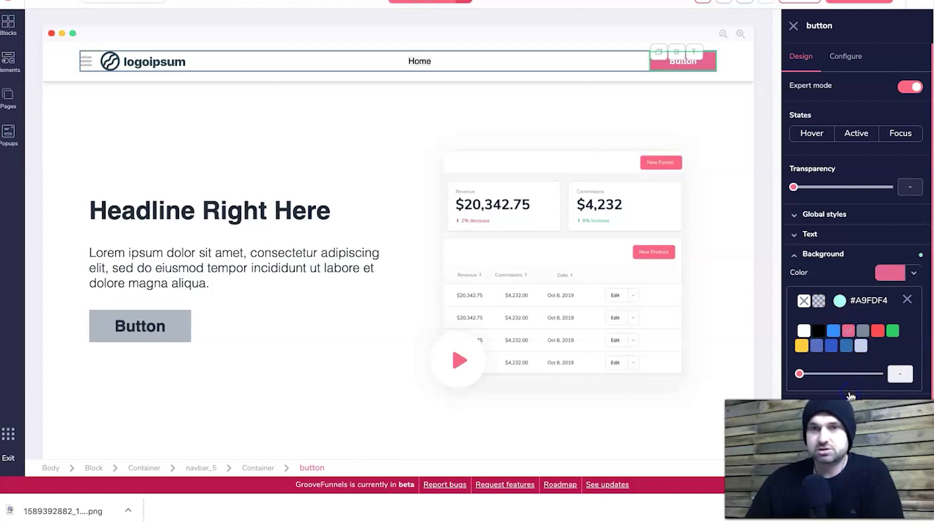
{"action": "left_click", "coordinate": [731, 184]}
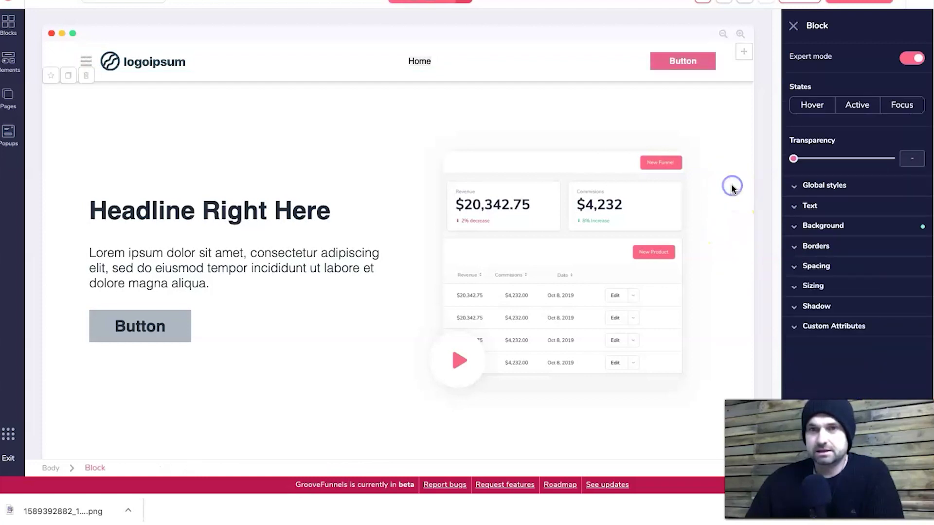
Step: Examine the link options for the navigation bar button, including the URL link settings
{"action": "left_click", "coordinate": [693, 66]}
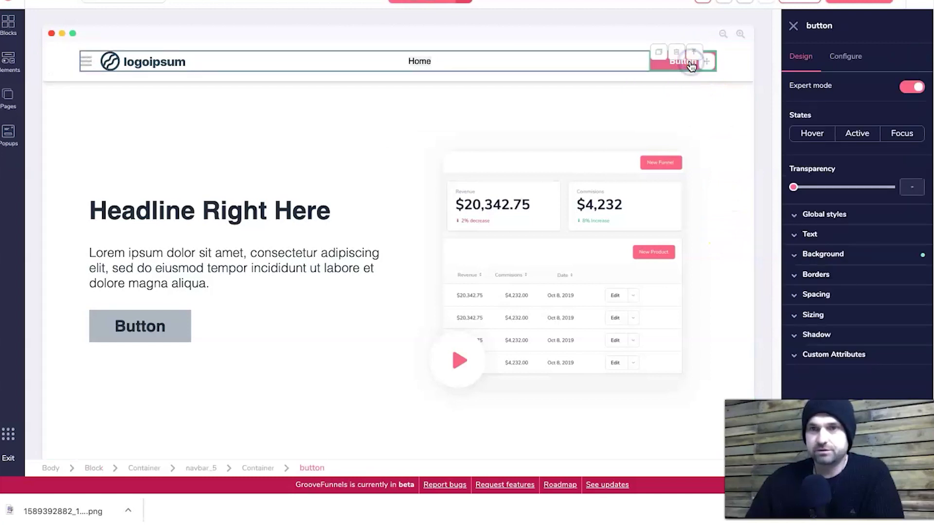
{"action": "left_click", "coordinate": [857, 58]}
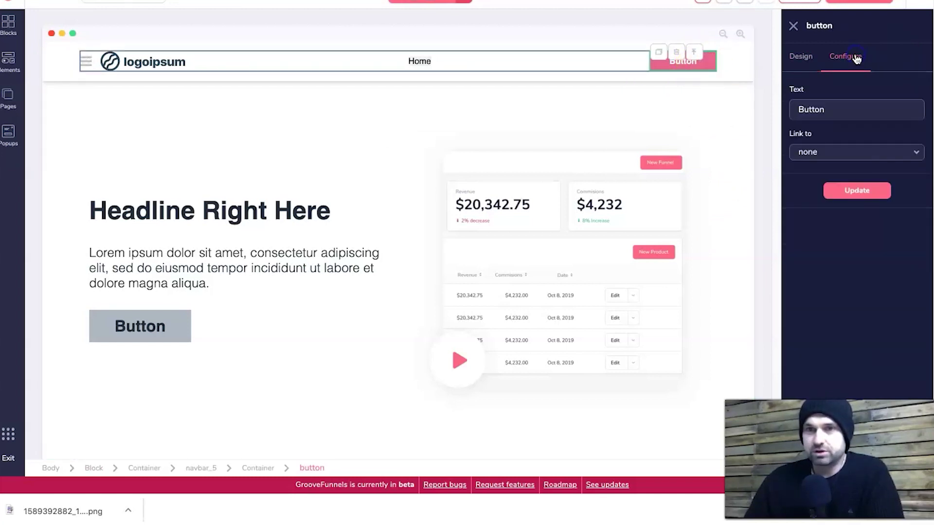
{"action": "left_click", "coordinate": [830, 152]}
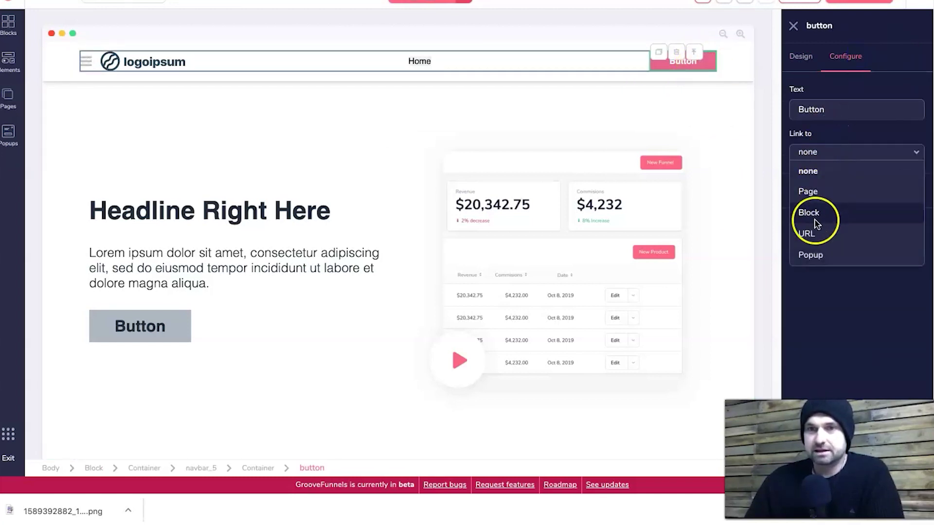
{"action": "left_click", "coordinate": [807, 234]}
{"action": "left_click", "coordinate": [826, 195]}
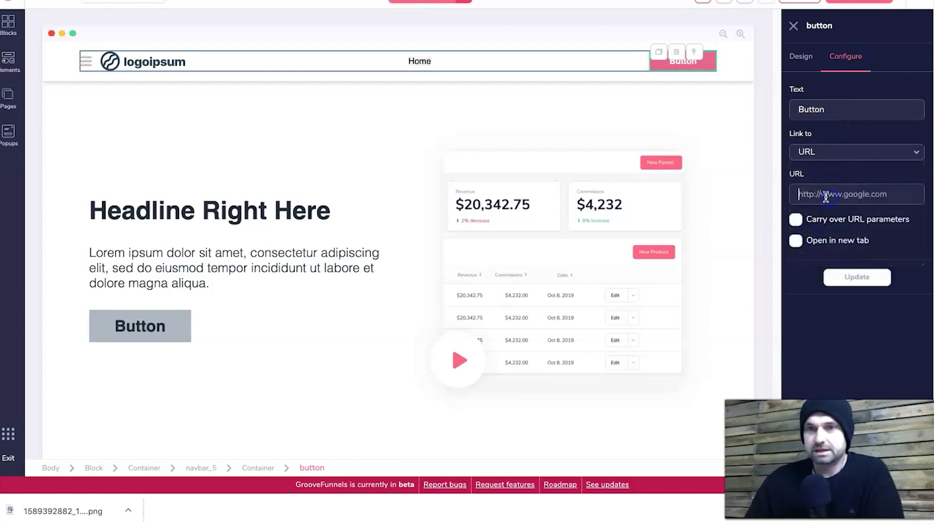
{"action": "left_click", "coordinate": [824, 152]}
{"action": "left_click", "coordinate": [822, 169]}
{"action": "left_click", "coordinate": [751, 124]}
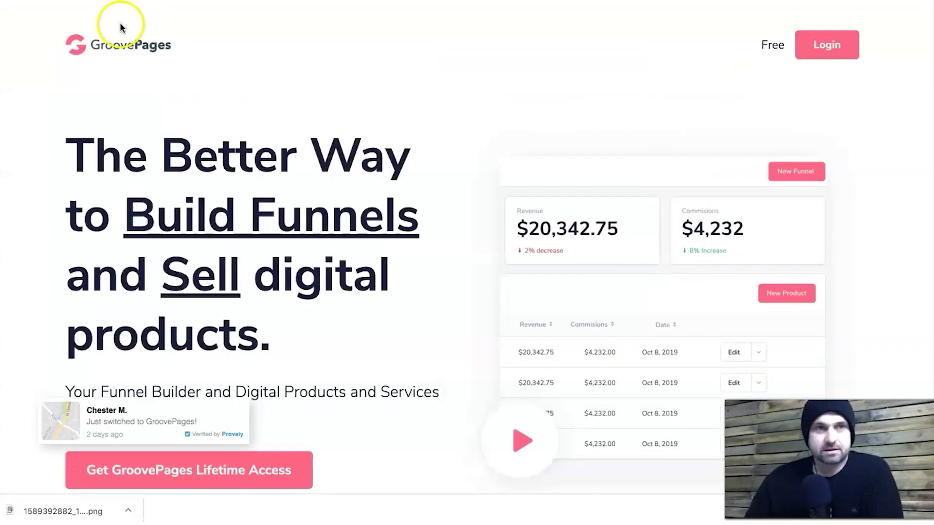
Step: Save the GroovePages logo from the website as a PNG image and return to the page builder
{"action": "right_click", "coordinate": [121, 44]}
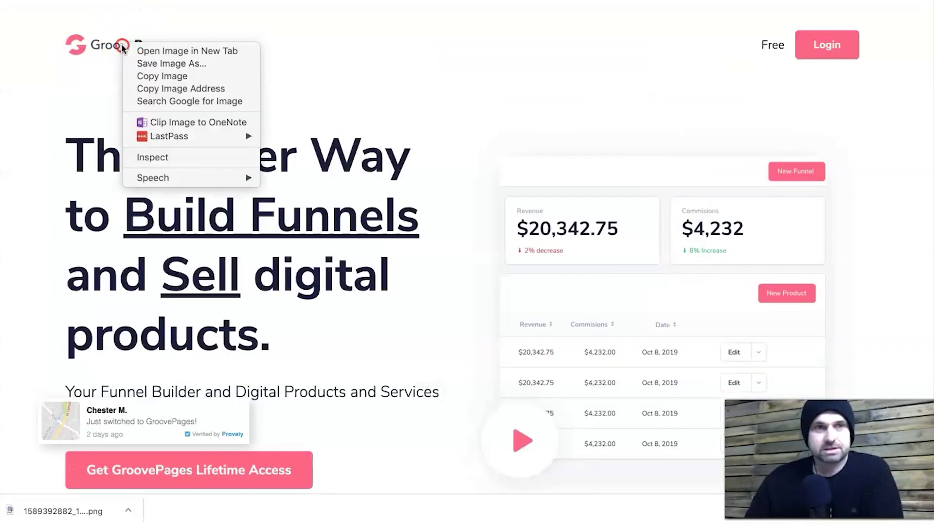
{"action": "left_click", "coordinate": [187, 63]}
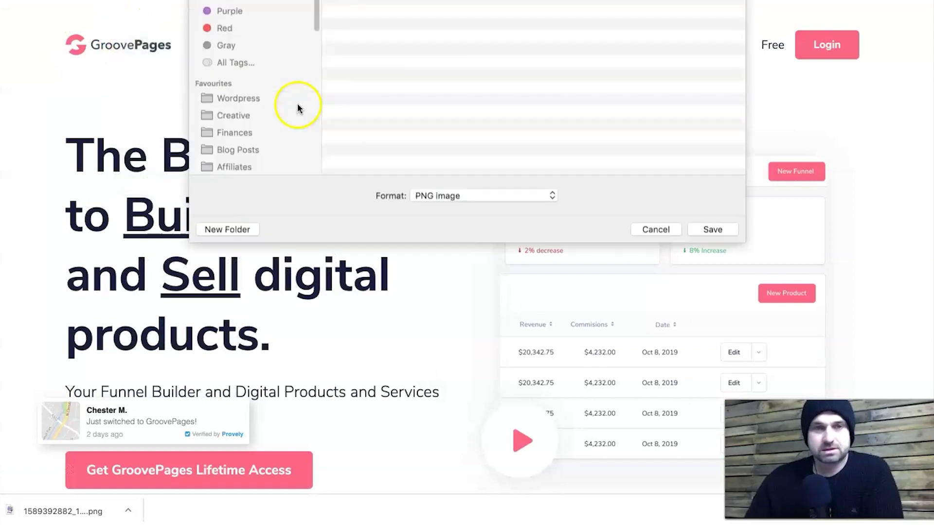
{"action": "left_click", "coordinate": [712, 351]}
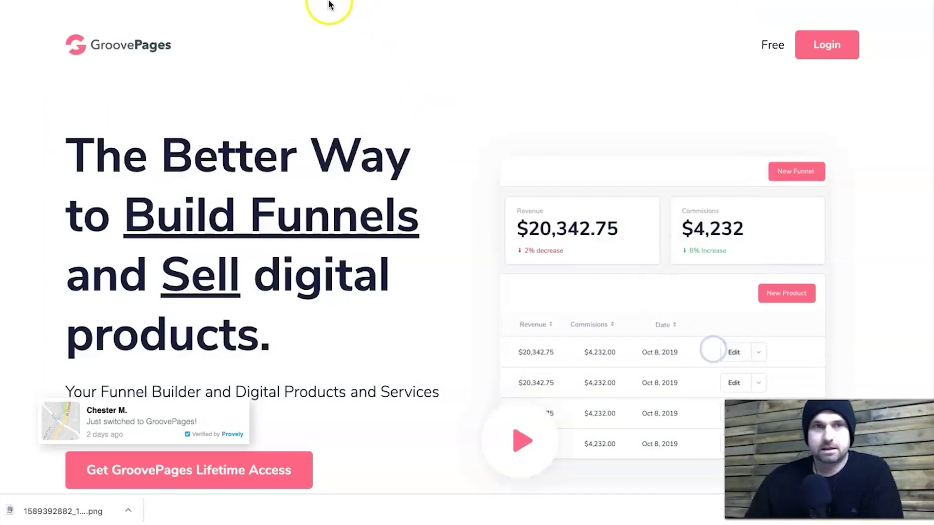
{"action": "left_click", "coordinate": [328, 4]}
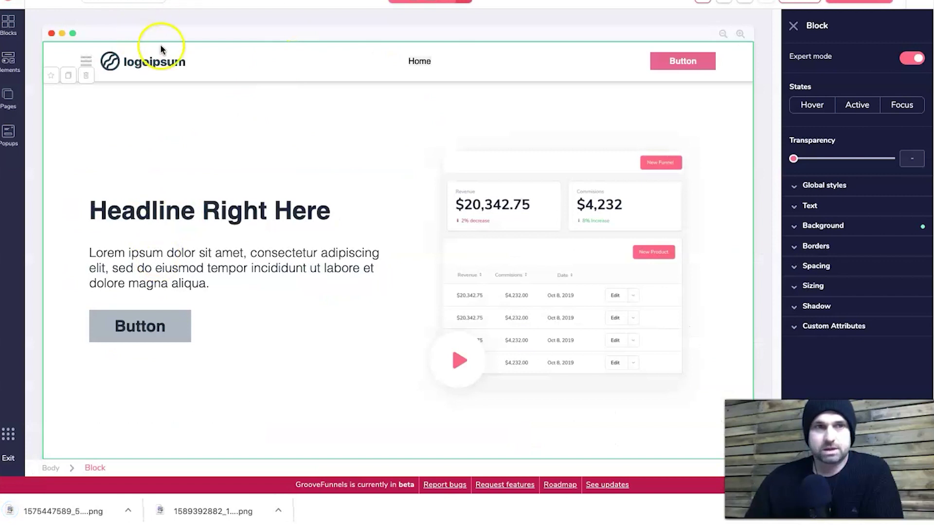
Step: Upload the downloaded GroovePages logo PNG to the image library for the navigation bar's logo image
{"action": "left_click", "coordinate": [146, 61]}
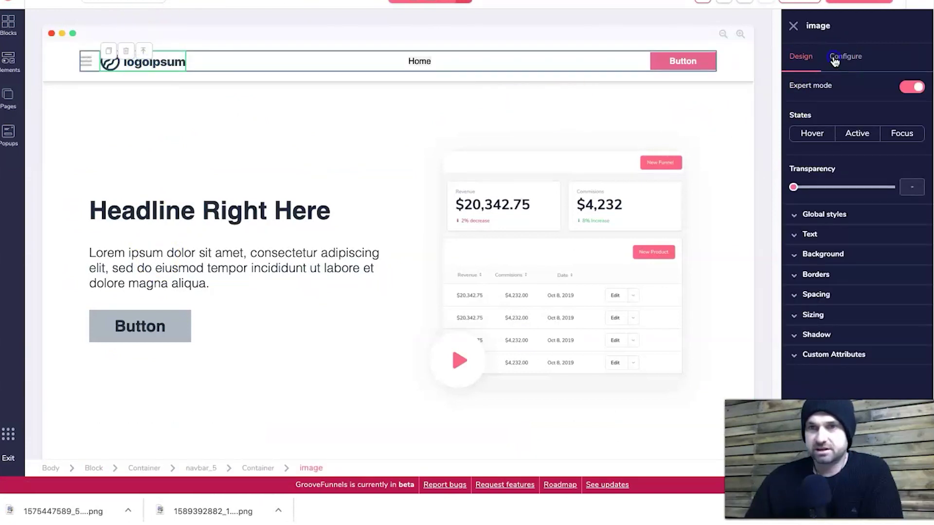
{"action": "left_click", "coordinate": [835, 60]}
{"action": "left_click", "coordinate": [852, 145]}
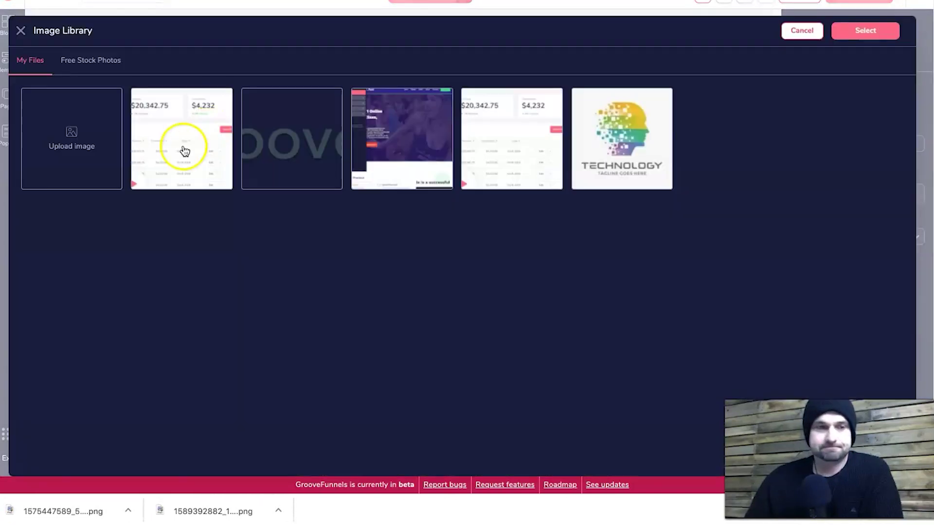
{"action": "left_click_drag", "start_coordinate": [59, 511], "coordinate": [80, 145]}
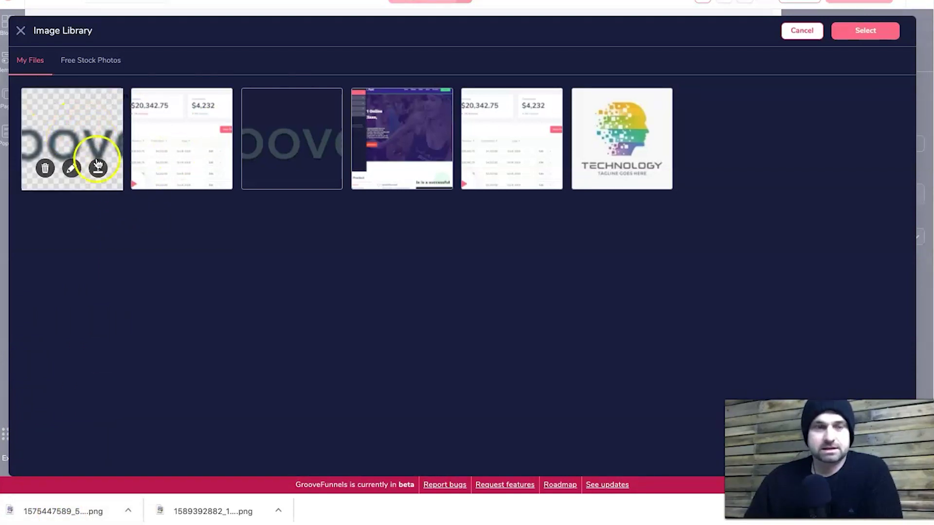
{"action": "left_click", "coordinate": [99, 168]}
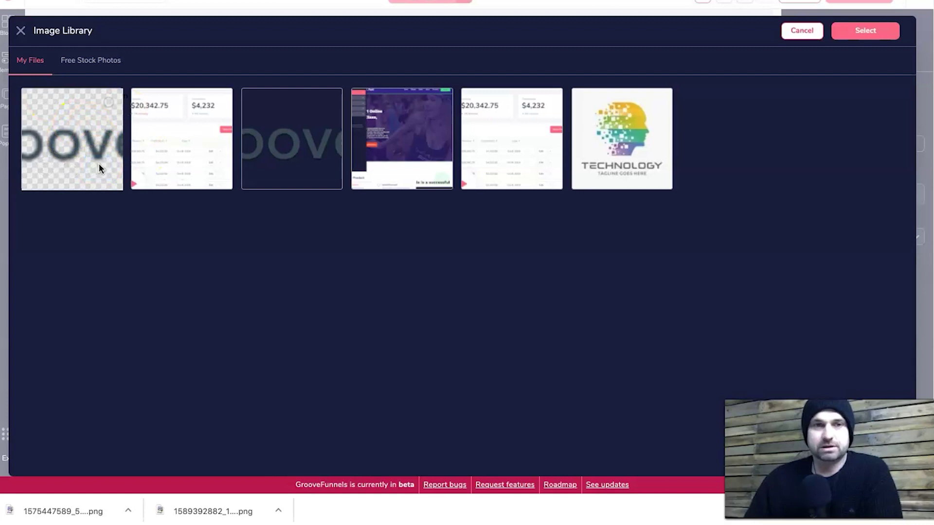
Step: Replace the logoipsum placeholder in the navigation bar with the uploaded GroovePages logo
{"action": "left_click", "coordinate": [288, 162]}
{"action": "left_click", "coordinate": [178, 152]}
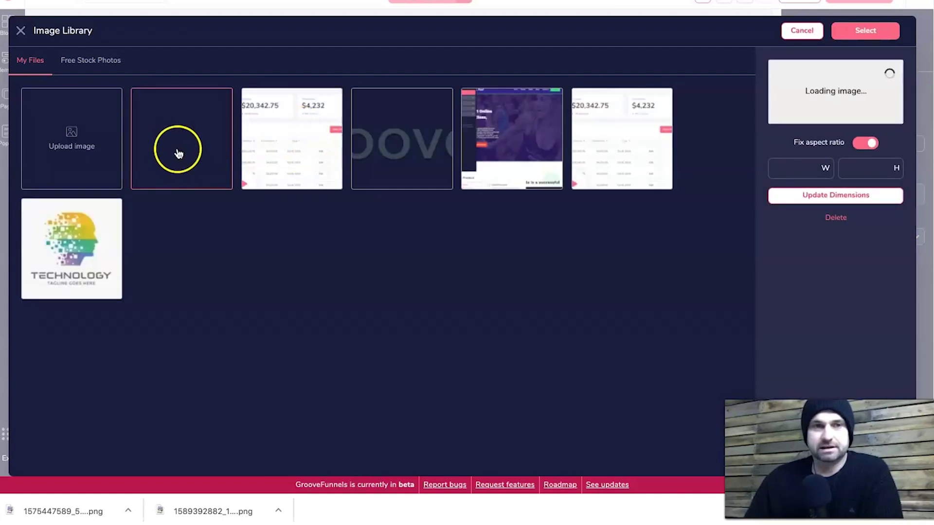
{"action": "left_click", "coordinate": [232, 133]}
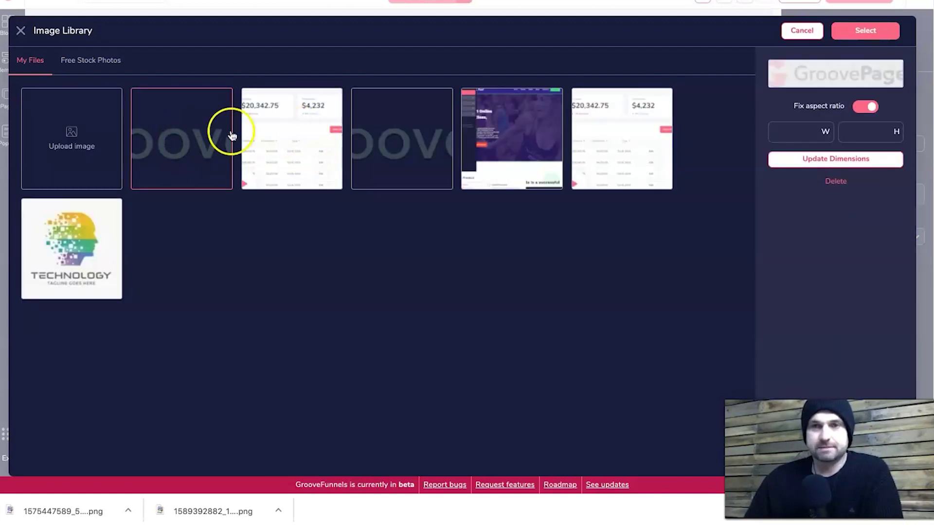
{"action": "left_click", "coordinate": [856, 31]}
{"action": "left_click", "coordinate": [848, 288]}
{"action": "left_click", "coordinate": [315, 142]}
{"action": "left_click", "coordinate": [176, 63]}
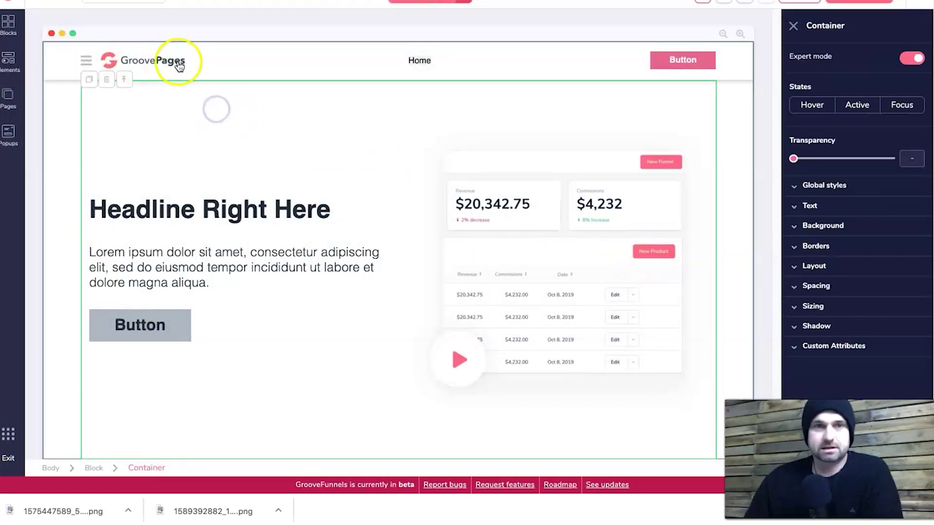
Step: Delete the Home link from the navigation bar
{"action": "left_click", "coordinate": [426, 61]}
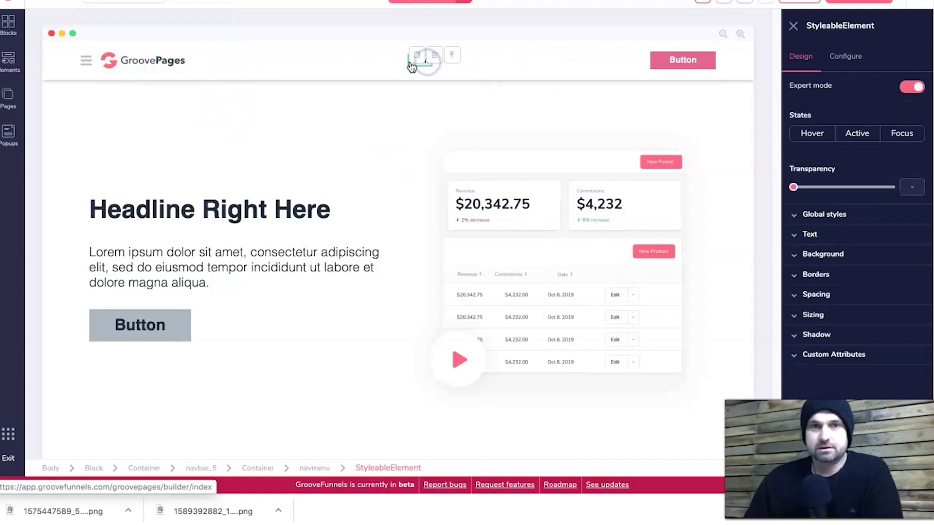
{"action": "left_click", "coordinate": [401, 59]}
{"action": "left_click", "coordinate": [416, 62]}
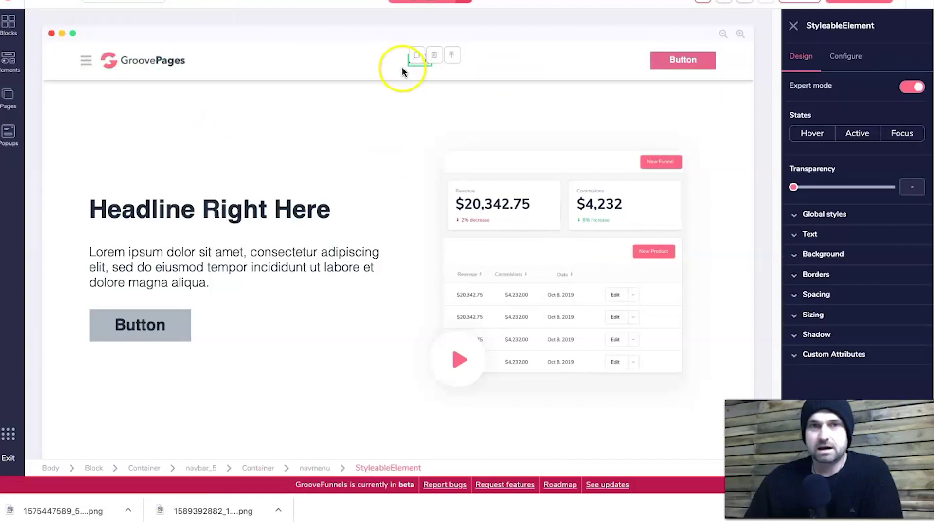
{"action": "left_click", "coordinate": [432, 57]}
{"action": "left_click", "coordinate": [487, 262]}
Step: Replace the placeholder headline with "The Better Way to Build Funnels and Sell digital products." copied from the GroovePages website
{"action": "left_click", "coordinate": [348, 110]}
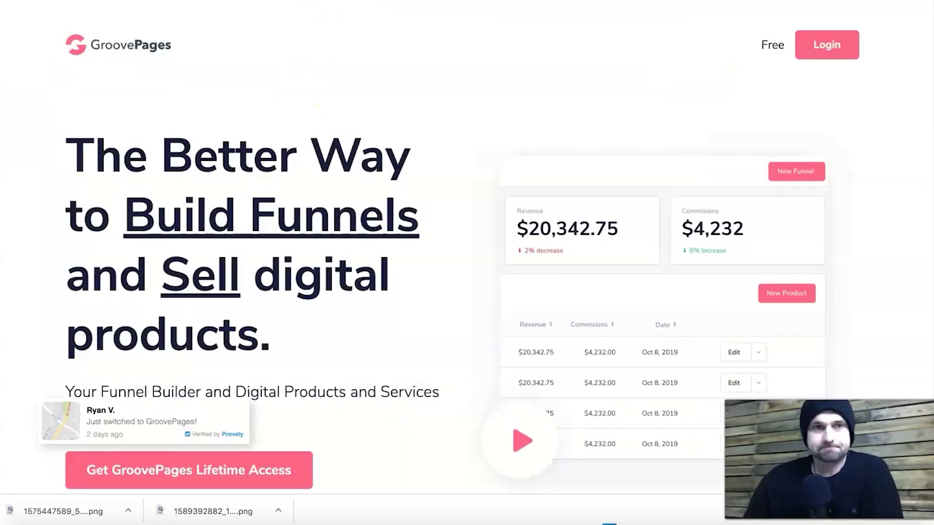
{"action": "triple_click", "coordinate": [270, 230]}
{"action": "right_click", "coordinate": [161, 216]}
{"action": "left_click", "coordinate": [184, 241]}
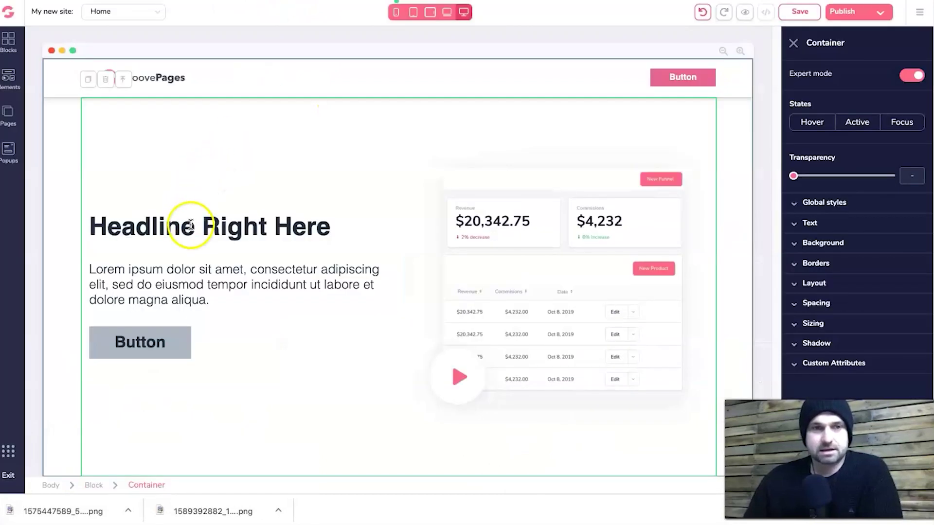
{"action": "triple_click", "coordinate": [190, 224]}
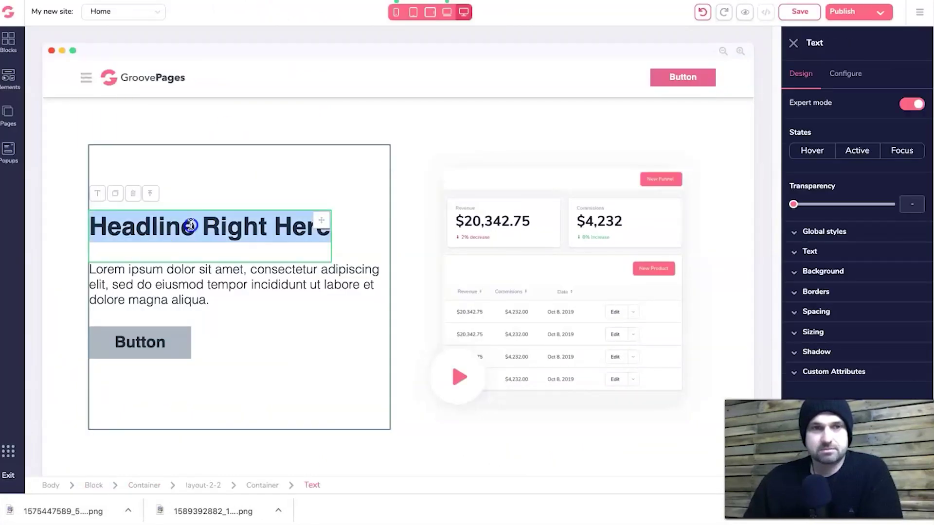
{"action": "right_click", "coordinate": [190, 224]}
{"action": "left_click", "coordinate": [152, 225]}
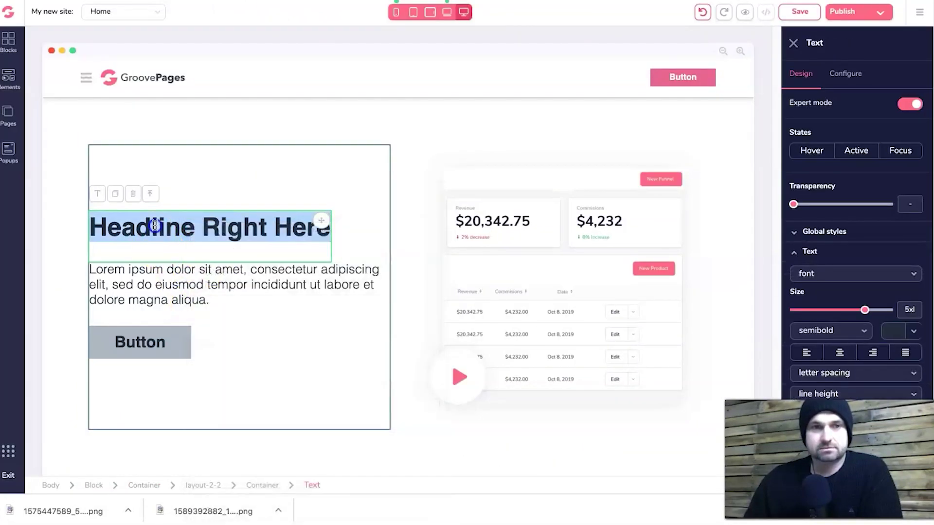
{"action": "right_click", "coordinate": [156, 224]}
{"action": "left_click", "coordinate": [222, 332]}
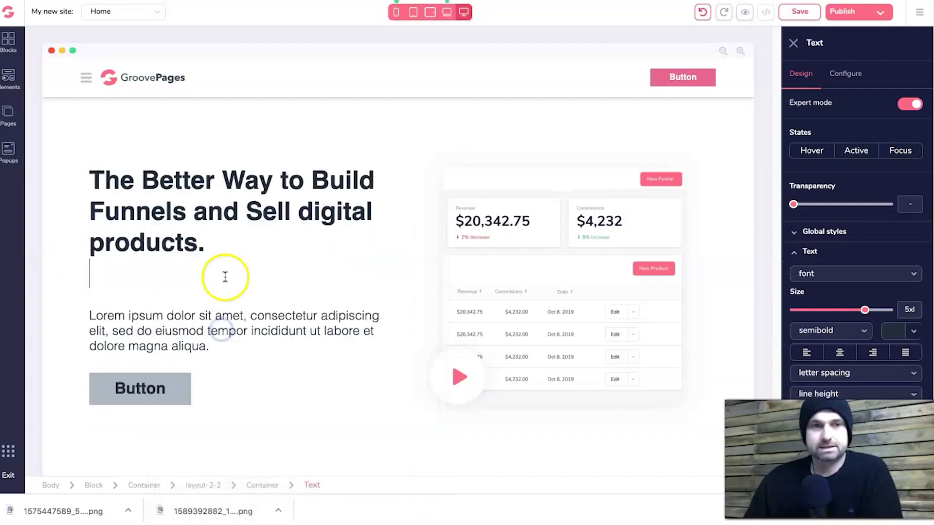
Step: Increase the hero headline's text size above 5xl so it wraps over four lines
{"action": "triple_click", "coordinate": [292, 220]}
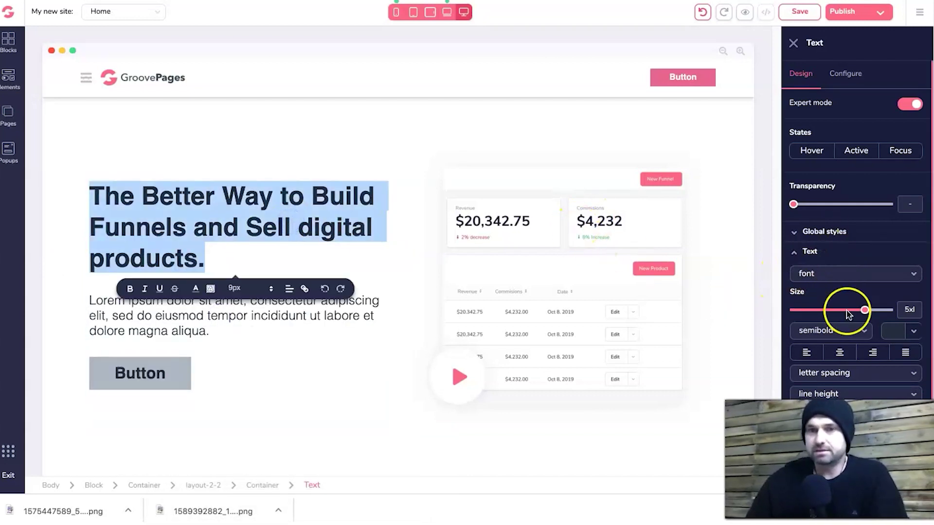
{"action": "left_click", "coordinate": [865, 310]}
{"action": "mouse_move", "coordinate": [865, 311]}
{"action": "left_mouse_down"}
{"action": "mouse_move", "coordinate": [857, 311]}
{"action": "mouse_move", "coordinate": [874, 312]}
{"action": "left_mouse_up"}
{"action": "left_click", "coordinate": [594, 394]}
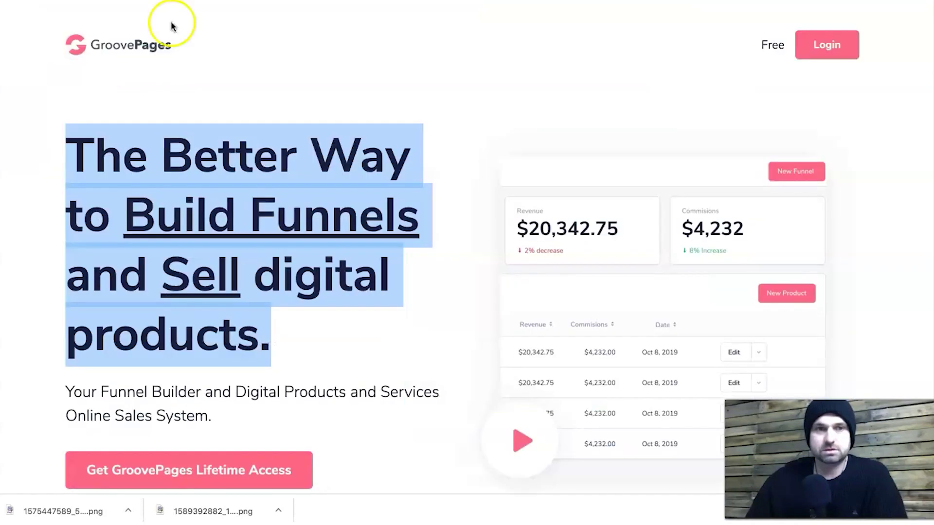
Step: Replace the placeholder paragraph with the website's subheading "Your Funnel Builder and Digital Products and Services Online Sales System."
{"action": "left_click", "coordinate": [271, 388]}
{"action": "scroll", "coordinate": [285, 397], "scroll_direction": "down", "scroll_amount": 4}
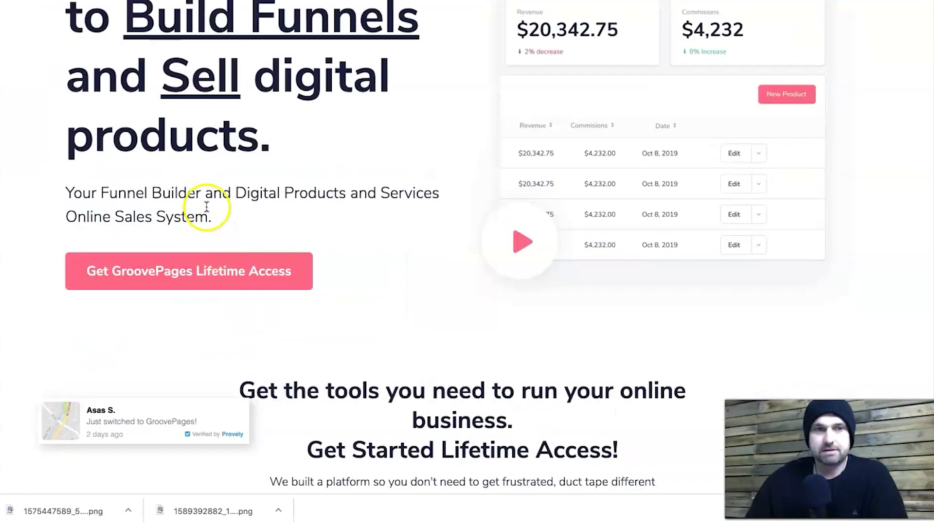
{"action": "triple_click", "coordinate": [202, 213]}
{"action": "right_click", "coordinate": [202, 202]}
{"action": "left_click", "coordinate": [237, 230]}
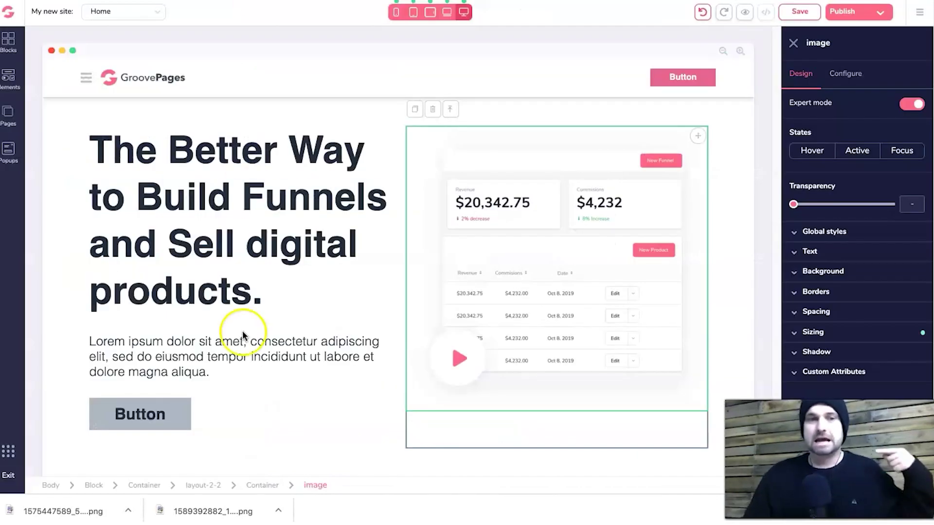
{"action": "triple_click", "coordinate": [235, 342]}
{"action": "right_click", "coordinate": [238, 355]}
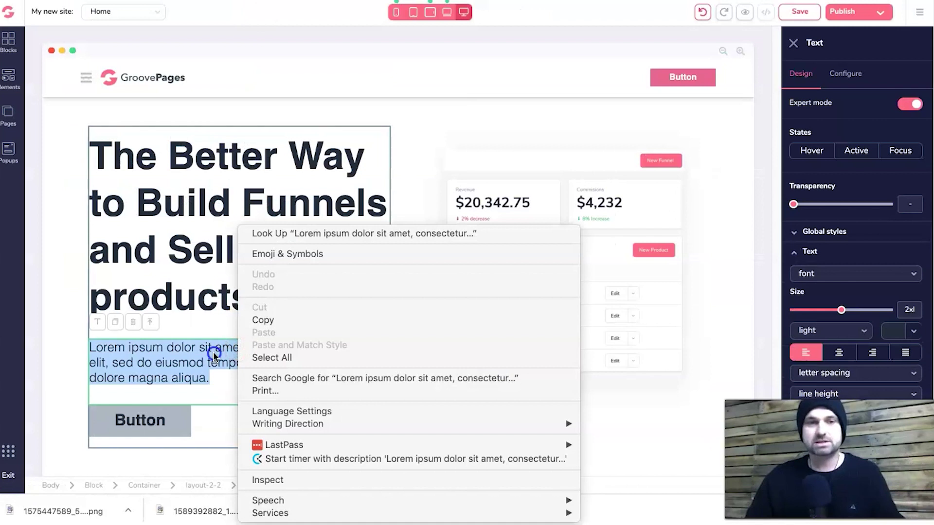
{"action": "left_click", "coordinate": [184, 358]}
{"action": "triple_click", "coordinate": [183, 358]}
{"action": "right_click", "coordinate": [176, 358]}
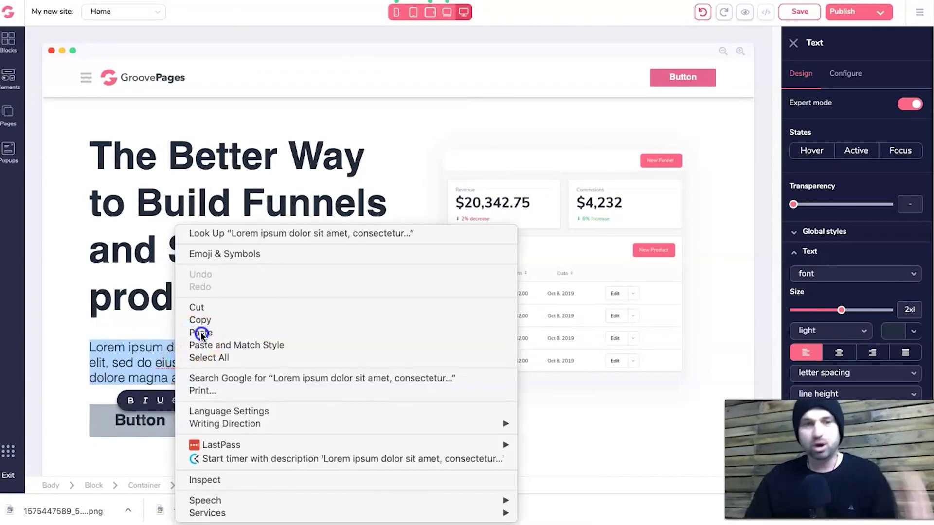
{"action": "left_click", "coordinate": [200, 333]}
{"action": "key", "text": "BackSpace"}
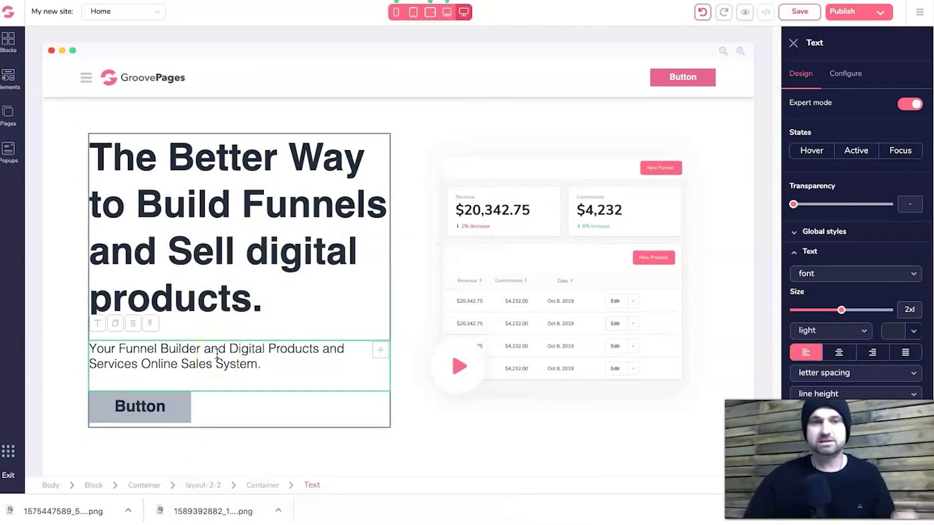
Step: Change the hero button's text to "Get GroovePages Lifetime Access", matching the GroovePages website
{"action": "left_click", "coordinate": [395, 431]}
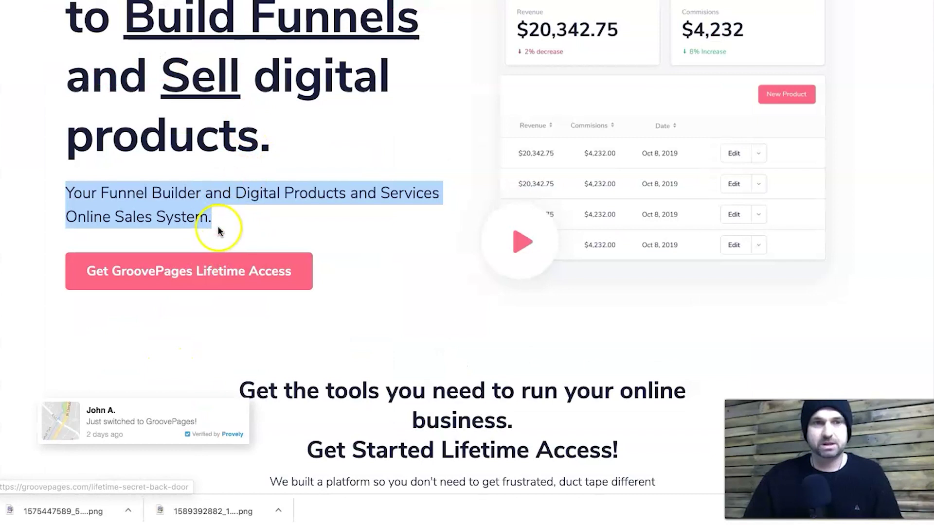
{"action": "left_click", "coordinate": [176, 242]}
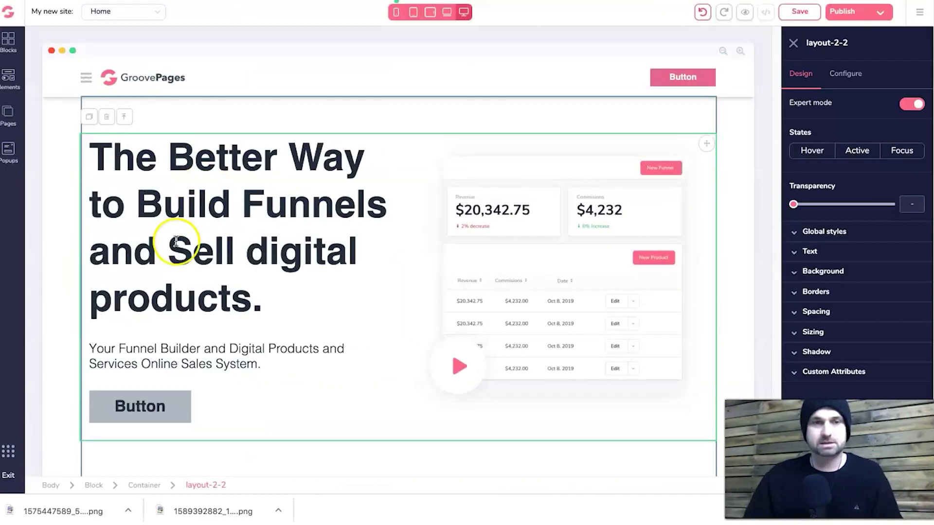
{"action": "left_click", "coordinate": [167, 408]}
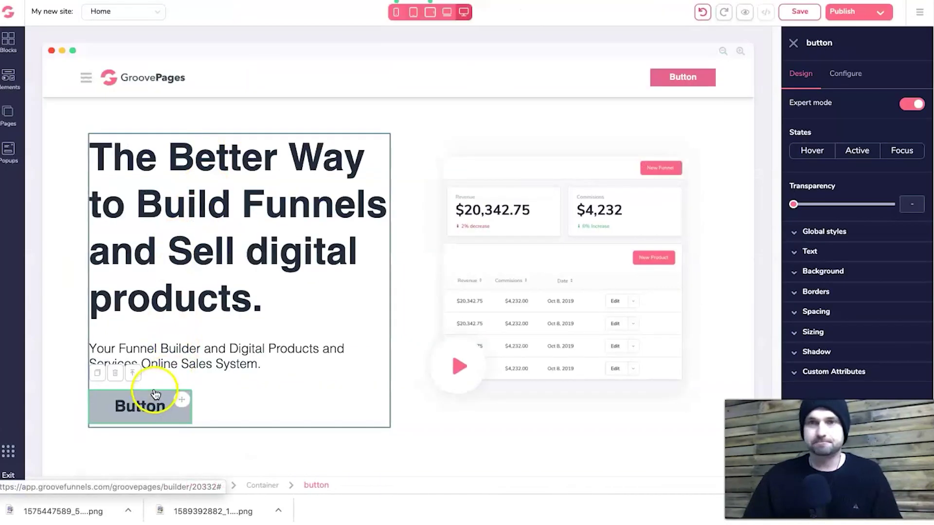
{"action": "left_click", "coordinate": [808, 79]}
{"action": "left_click", "coordinate": [843, 76]}
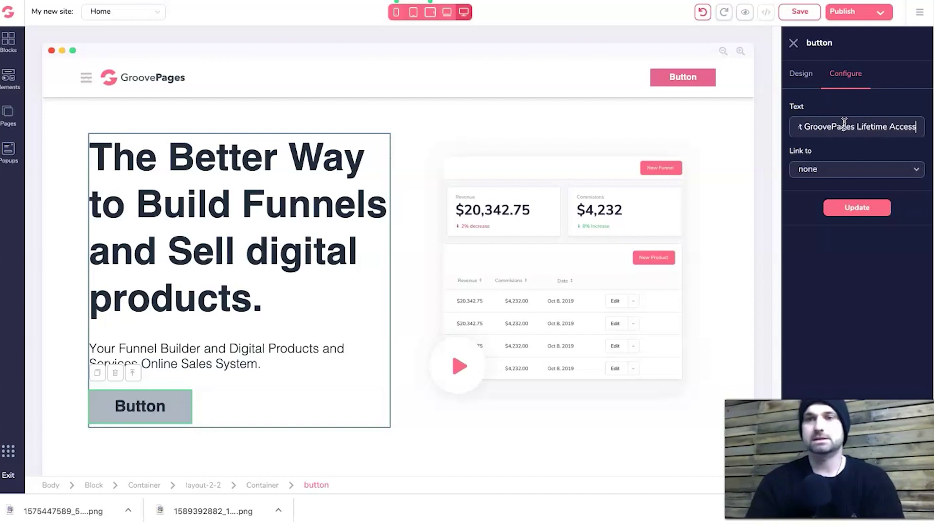
{"action": "left_click", "coordinate": [857, 209]}
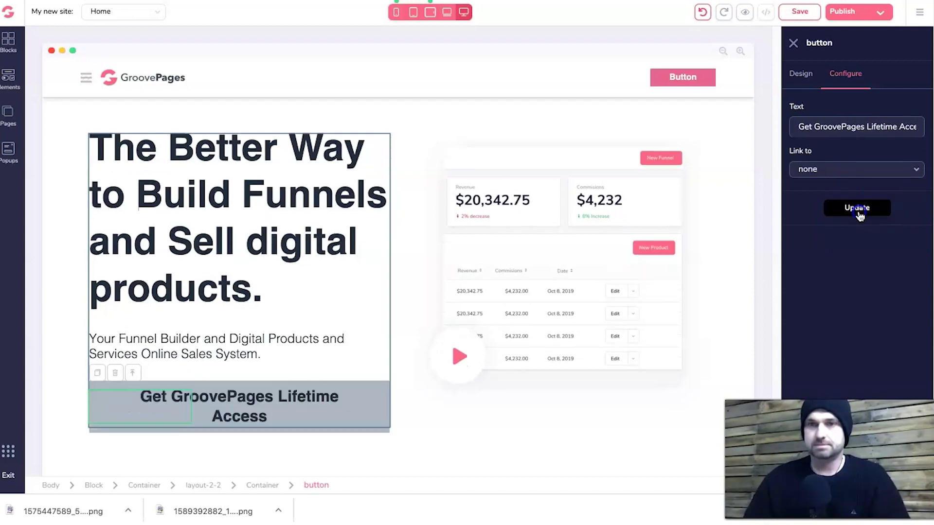
Step: Set the hero button's text size to 2xl so its label fits on one line
{"action": "left_click", "coordinate": [857, 174]}
{"action": "left_click", "coordinate": [854, 171]}
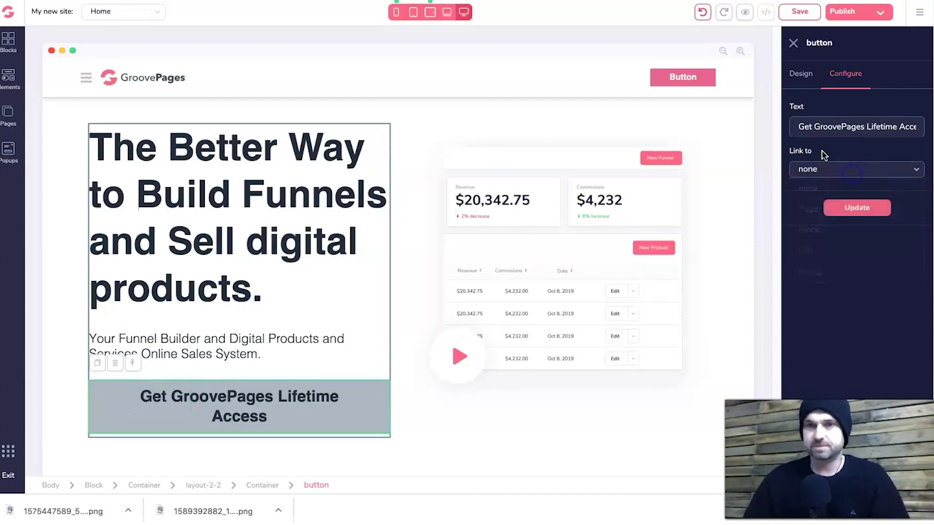
{"action": "left_click", "coordinate": [803, 77]}
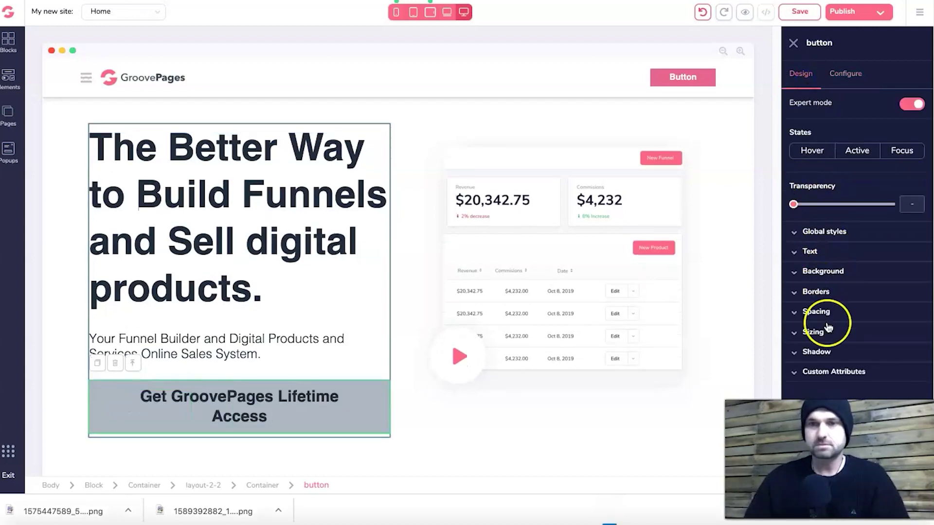
{"action": "left_click", "coordinate": [851, 252]}
{"action": "left_click_drag", "start_coordinate": [849, 312], "coordinate": [841, 313]}
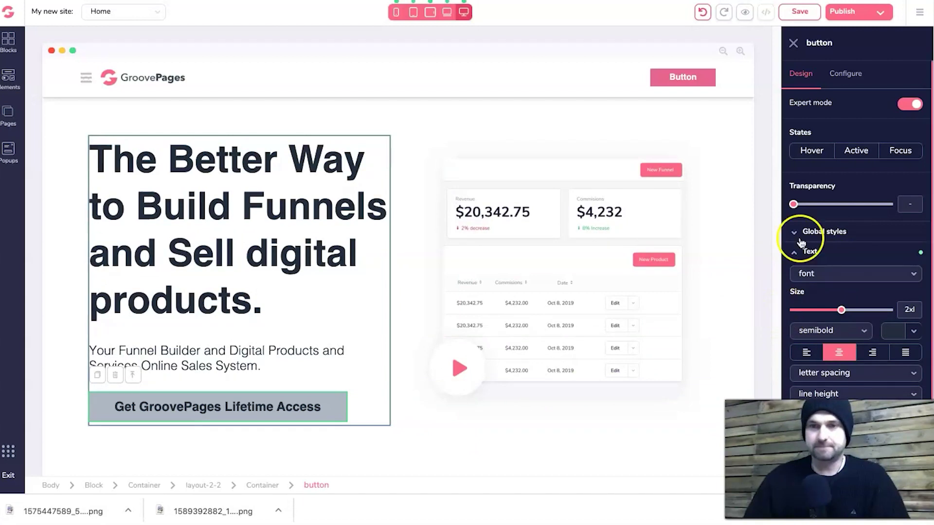
Step: Change the hero button's background colour to the pink shade used by the header button
{"action": "scroll", "coordinate": [835, 281], "scroll_direction": "down", "scroll_amount": 1}
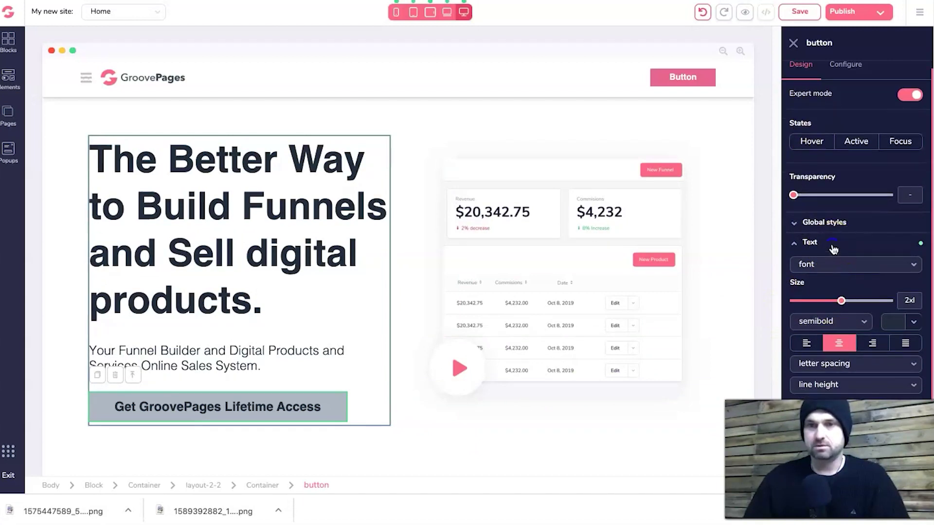
{"action": "left_click", "coordinate": [833, 246]}
{"action": "left_click", "coordinate": [837, 263]}
{"action": "scroll", "coordinate": [867, 329], "scroll_direction": "down", "scroll_amount": 1}
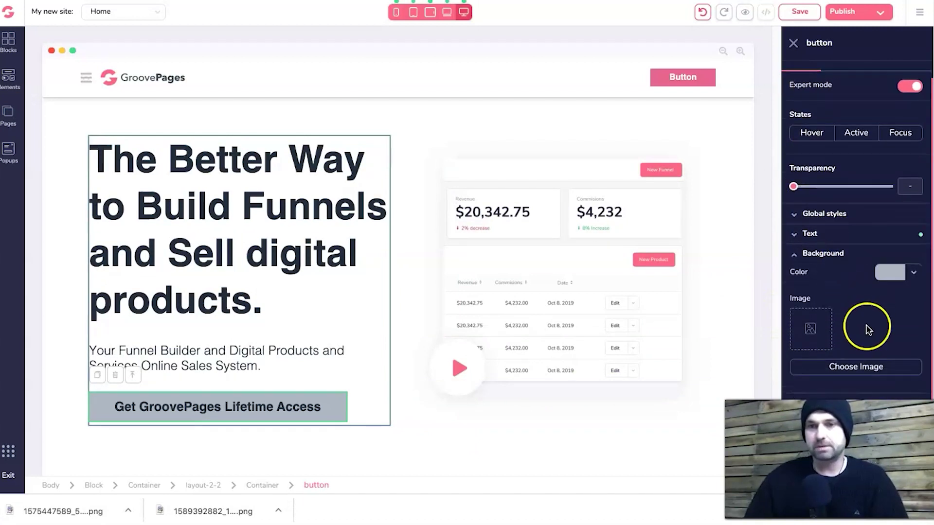
{"action": "left_click", "coordinate": [891, 272]}
{"action": "mouse_move", "coordinate": [850, 334]}
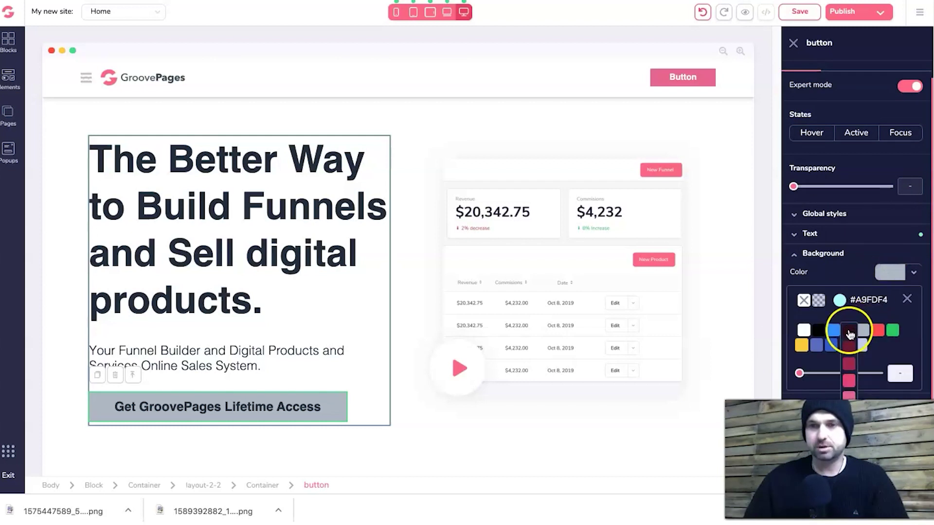
{"action": "left_click", "coordinate": [849, 395]}
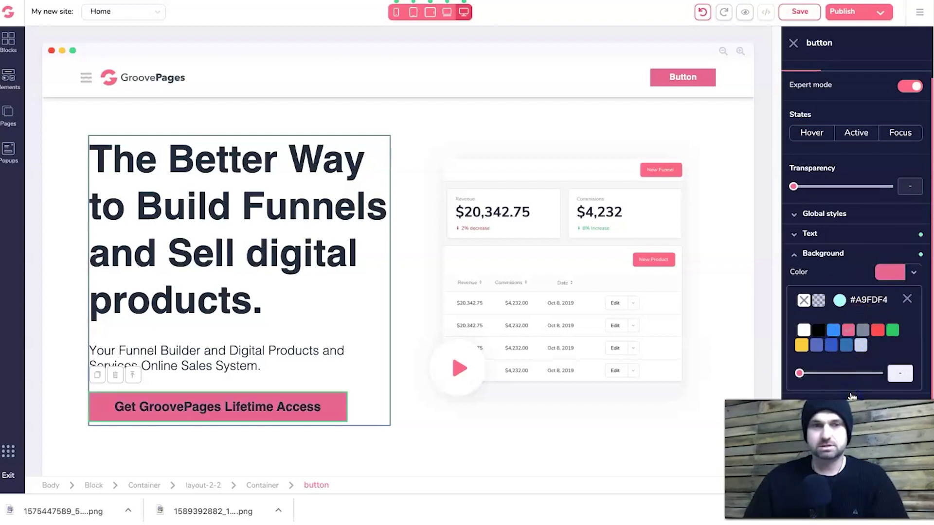
Step: Make the hero button's text white
{"action": "left_click", "coordinate": [808, 234]}
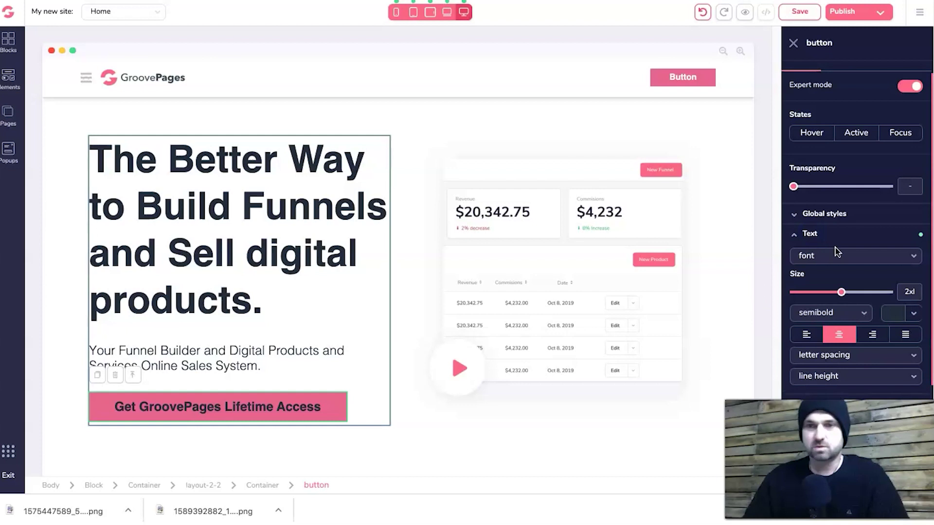
{"action": "left_click", "coordinate": [888, 313]}
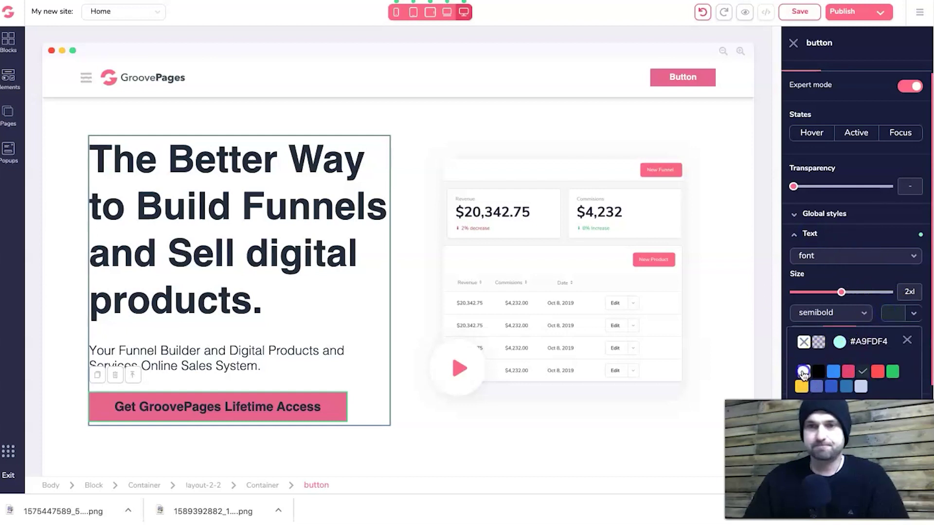
{"action": "left_click", "coordinate": [705, 362]}
{"action": "left_click", "coordinate": [384, 397]}
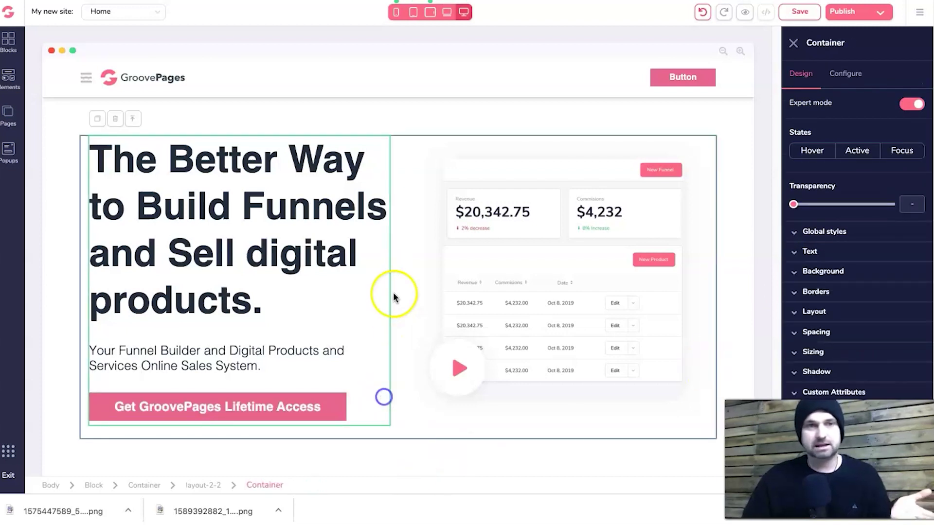
Step: Compare the rebuilt hero section with the original one on the GroovePages website
{"action": "scroll", "coordinate": [535, 384], "scroll_direction": "down", "scroll_amount": 1}
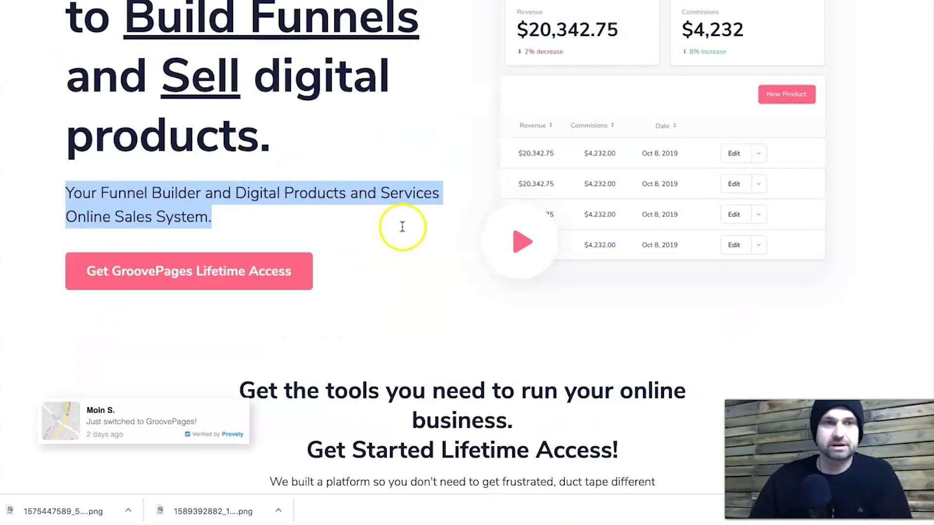
{"action": "scroll", "coordinate": [331, 190], "scroll_direction": "up", "scroll_amount": 4}
{"action": "left_click", "coordinate": [482, 68]}
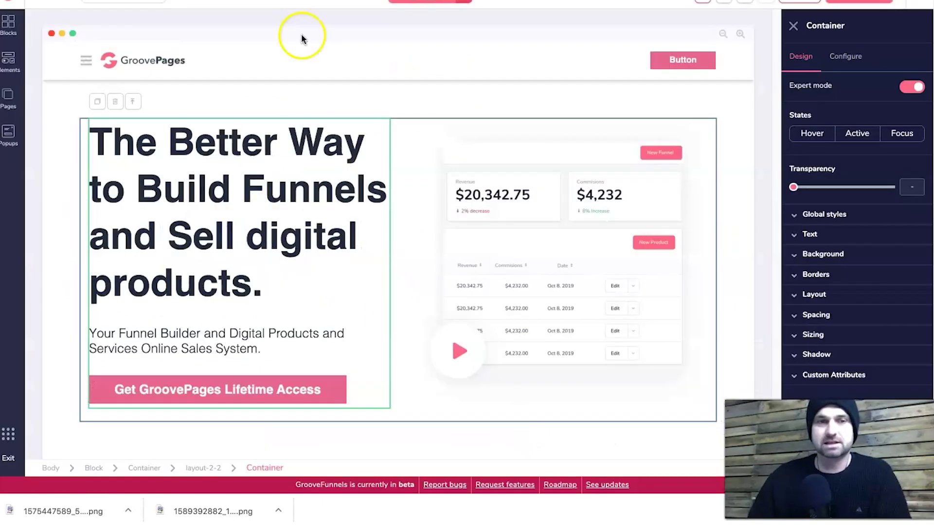
{"action": "left_click", "coordinate": [64, 222]}
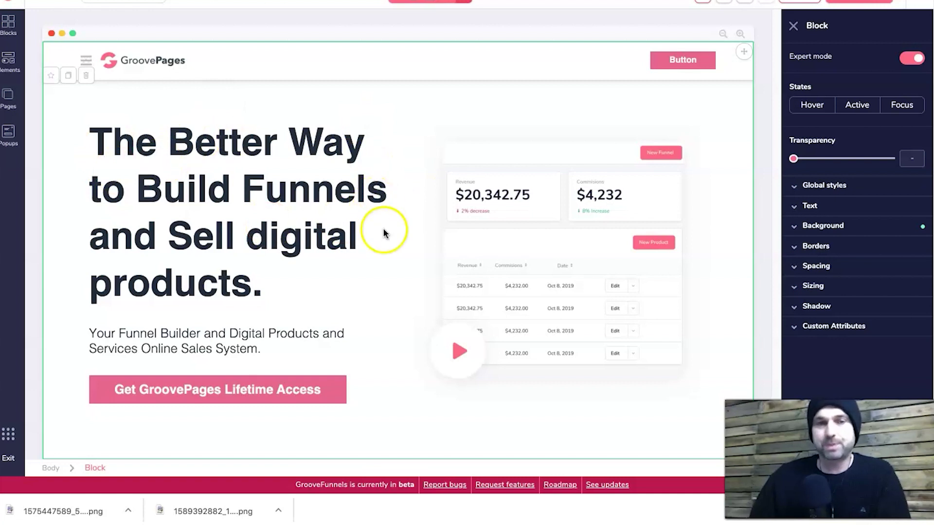
Step: Remove the hero headline's bottom margin so the subheading sits directly beneath it
{"action": "left_click", "coordinate": [363, 242]}
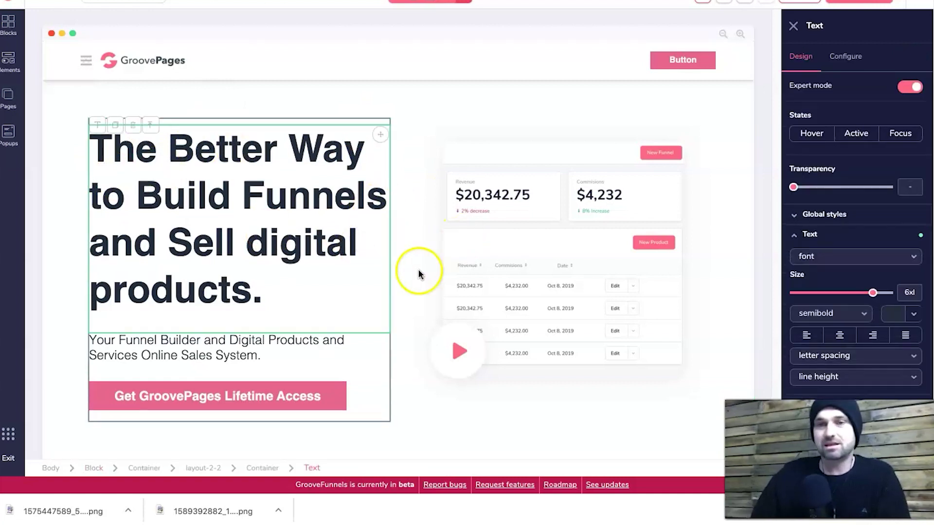
{"action": "left_click", "coordinate": [403, 306]}
{"action": "left_click", "coordinate": [360, 305]}
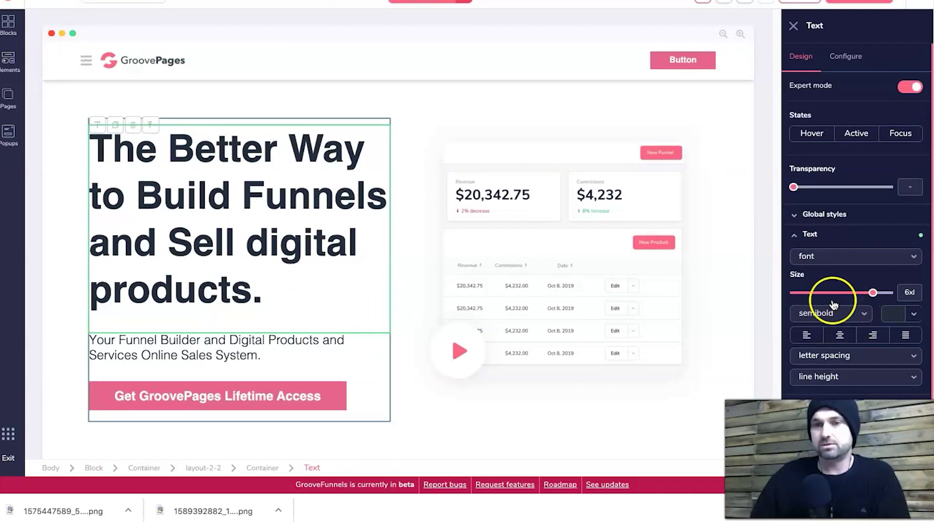
{"action": "left_click", "coordinate": [827, 242]}
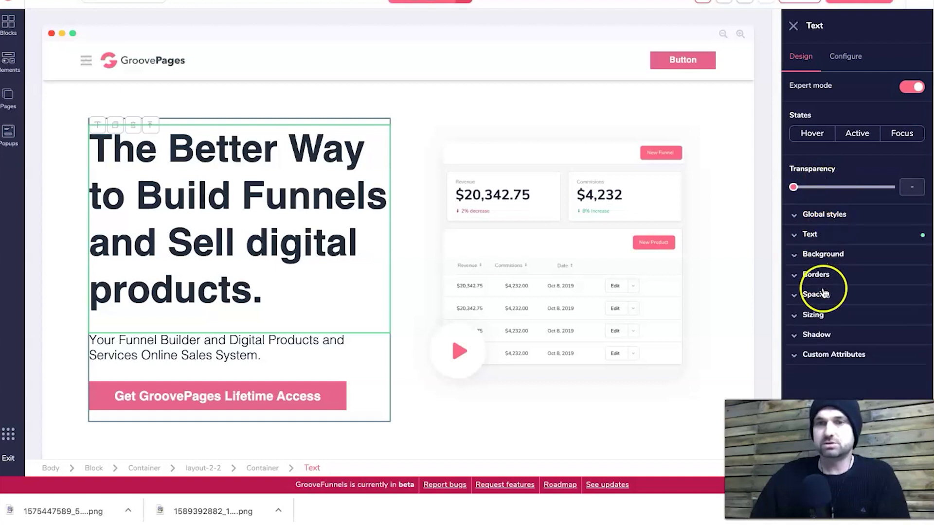
{"action": "left_click", "coordinate": [823, 293]}
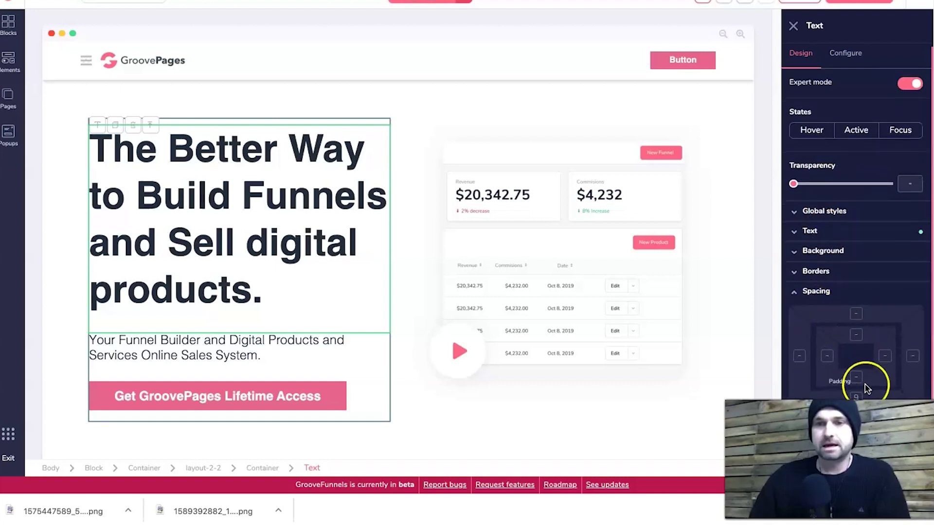
{"action": "left_click", "coordinate": [855, 316]}
{"action": "scroll", "coordinate": [836, 336], "scroll_direction": "down", "scroll_amount": 1}
{"action": "left_click", "coordinate": [814, 356]}
{"action": "mouse_move", "coordinate": [796, 389]}
{"action": "left_mouse_down"}
{"action": "mouse_move", "coordinate": [826, 386]}
{"action": "mouse_move", "coordinate": [794, 386]}
{"action": "left_mouse_up"}
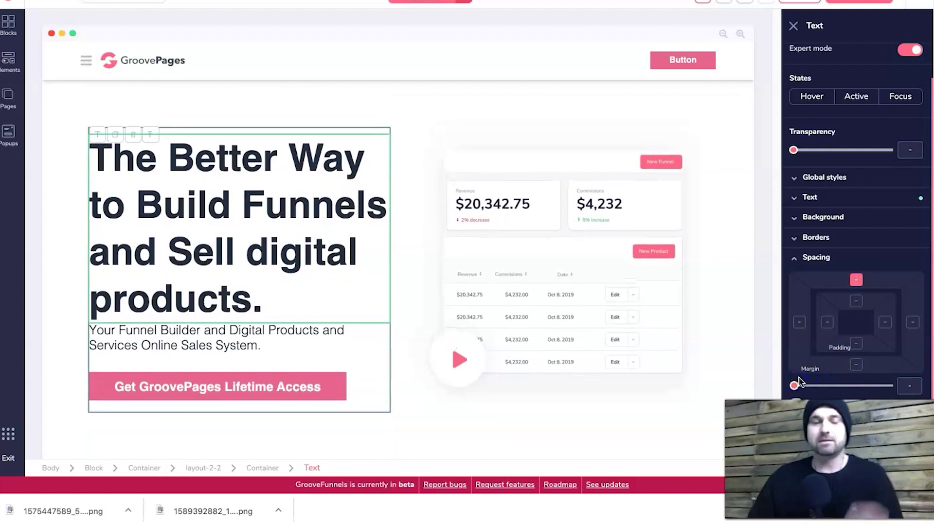
{"action": "left_click", "coordinate": [855, 366]}
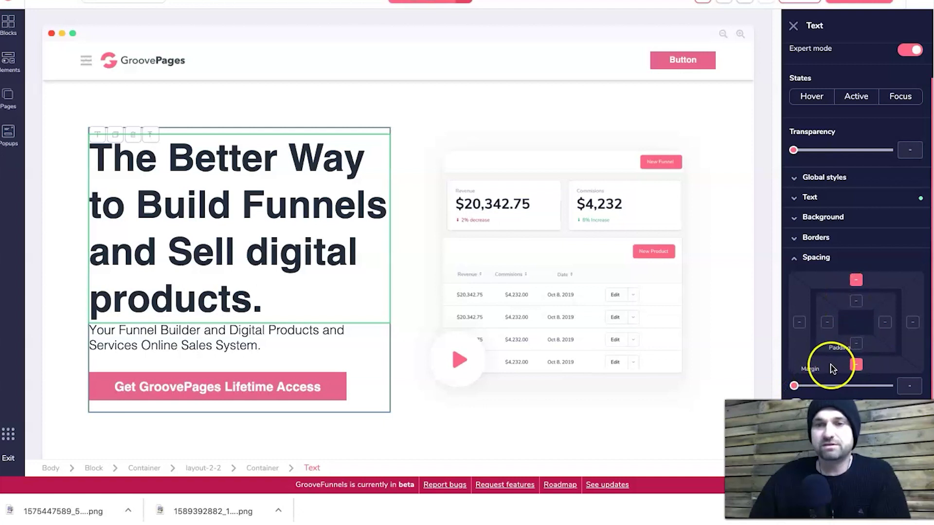
{"action": "mouse_move", "coordinate": [795, 387]}
{"action": "left_mouse_down"}
{"action": "mouse_move", "coordinate": [838, 385]}
{"action": "mouse_move", "coordinate": [795, 388]}
{"action": "left_mouse_up"}
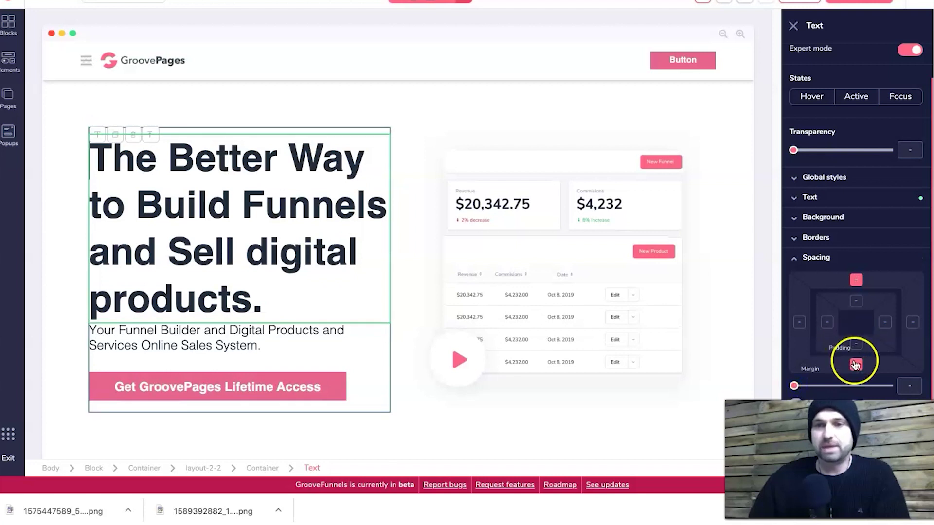
{"action": "left_click", "coordinate": [857, 281]}
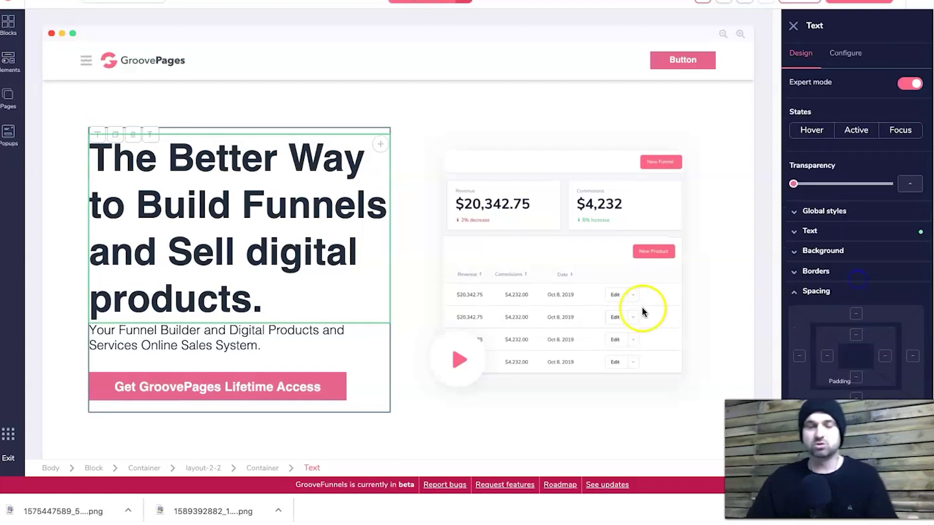
{"action": "left_click", "coordinate": [516, 411]}
{"action": "left_click", "coordinate": [480, 436]}
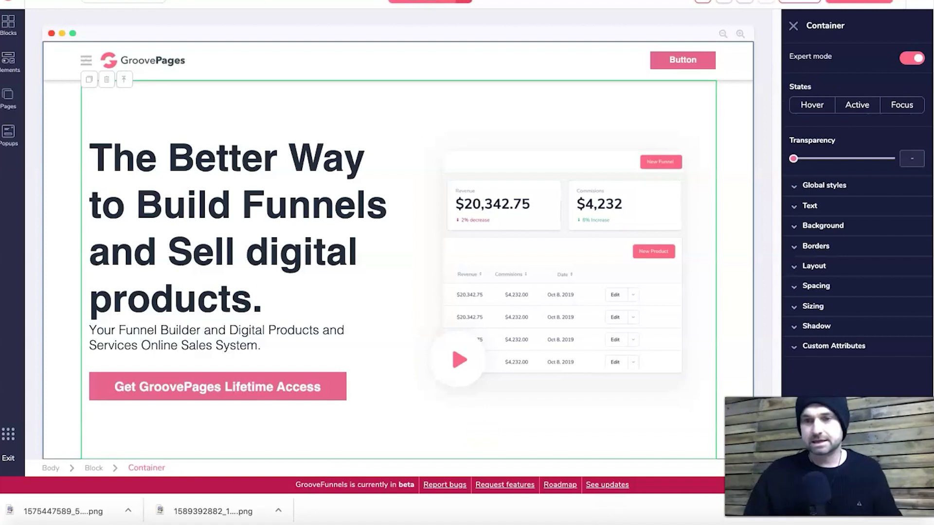
Step: Close the downloads bar and review the sections below the hero on the GroovePages website
{"action": "left_click", "coordinate": [929, 510]}
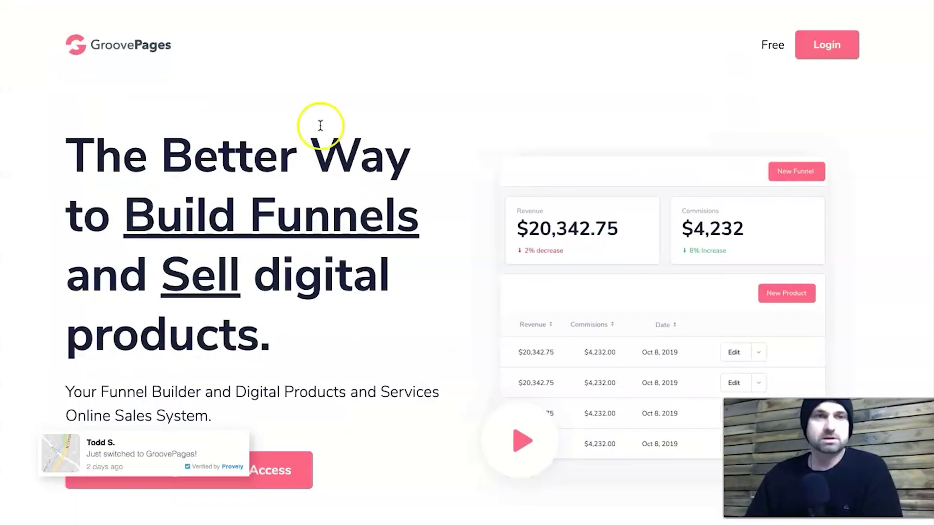
{"action": "scroll", "coordinate": [349, 200], "scroll_direction": "down", "scroll_amount": 10}
{"action": "scroll", "coordinate": [375, 252], "scroll_direction": "up", "scroll_amount": 15}
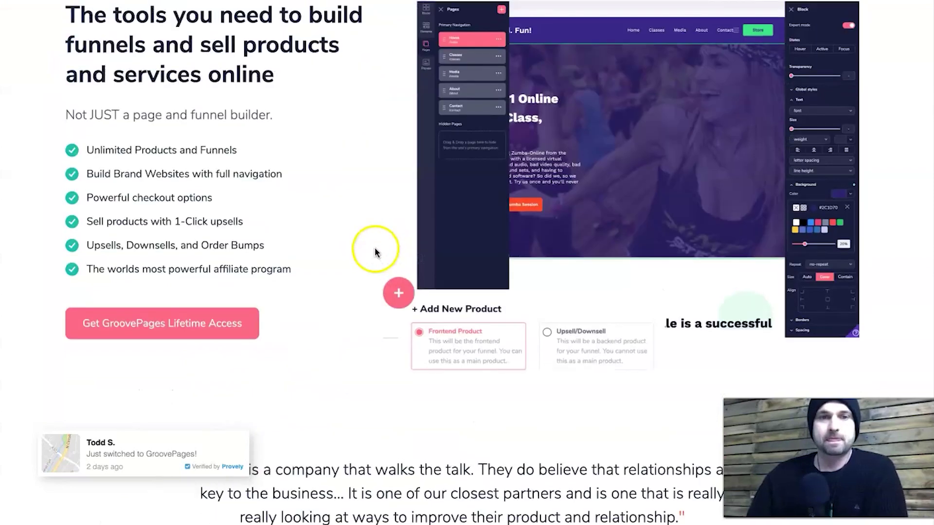
{"action": "scroll", "coordinate": [374, 250], "scroll_direction": "down", "scroll_amount": 10}
{"action": "scroll", "coordinate": [374, 250], "scroll_direction": "up", "scroll_amount": 8}
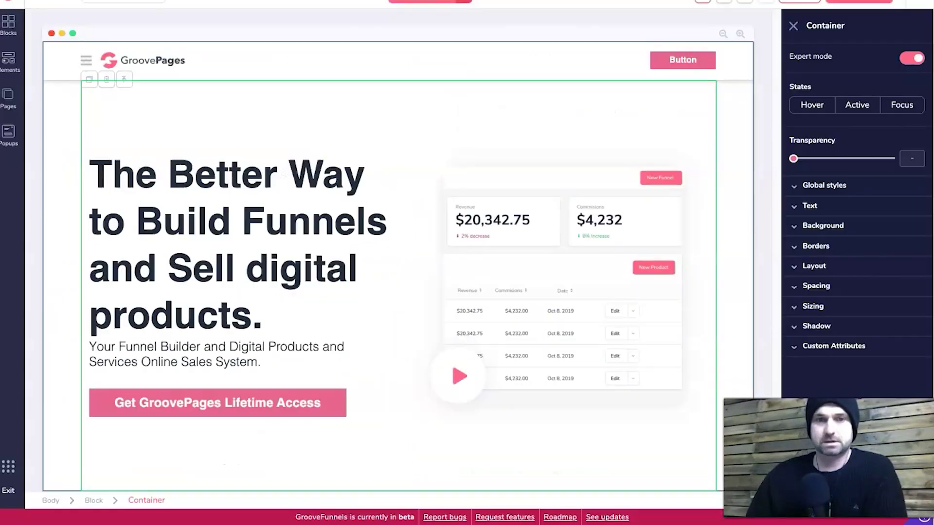
Step: Add a wireframe block with a centred headline, paragraph and action link below the hero section
{"action": "left_click", "coordinate": [15, 23]}
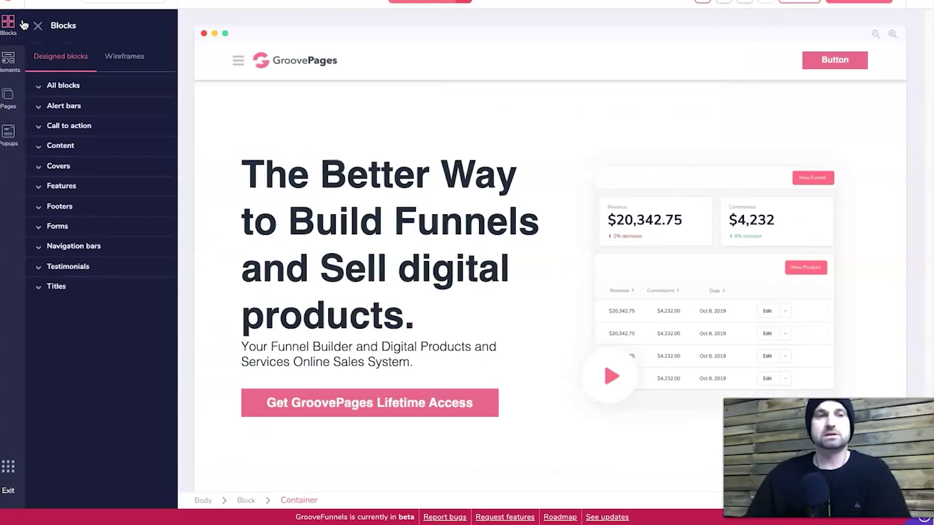
{"action": "left_click", "coordinate": [120, 59]}
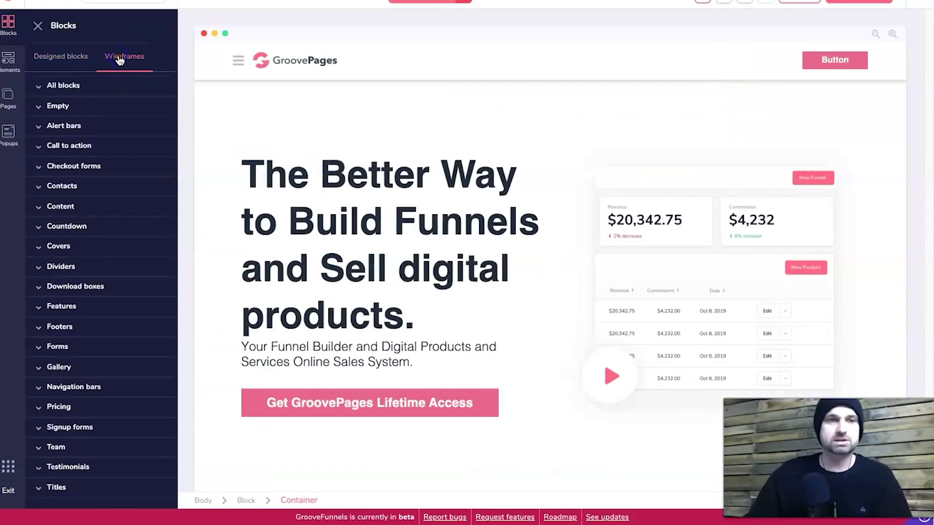
{"action": "left_click", "coordinate": [214, 190]}
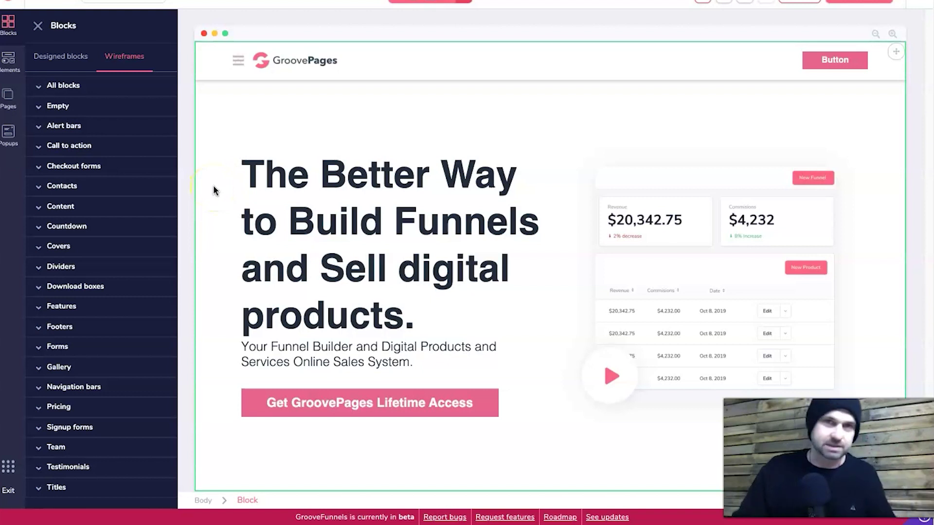
{"action": "left_click", "coordinate": [118, 88]}
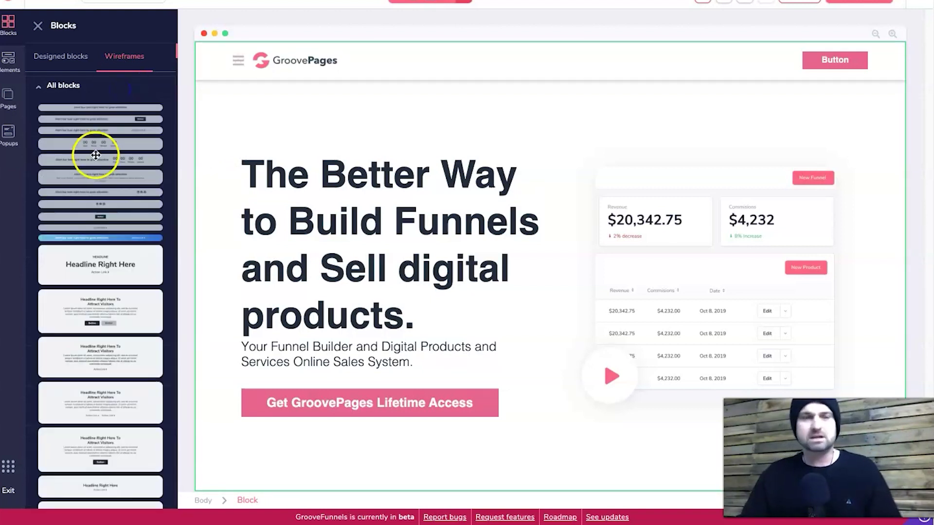
{"action": "scroll", "coordinate": [85, 367], "scroll_direction": "down", "scroll_amount": 1}
{"action": "scroll", "coordinate": [115, 354], "scroll_direction": "down", "scroll_amount": 1}
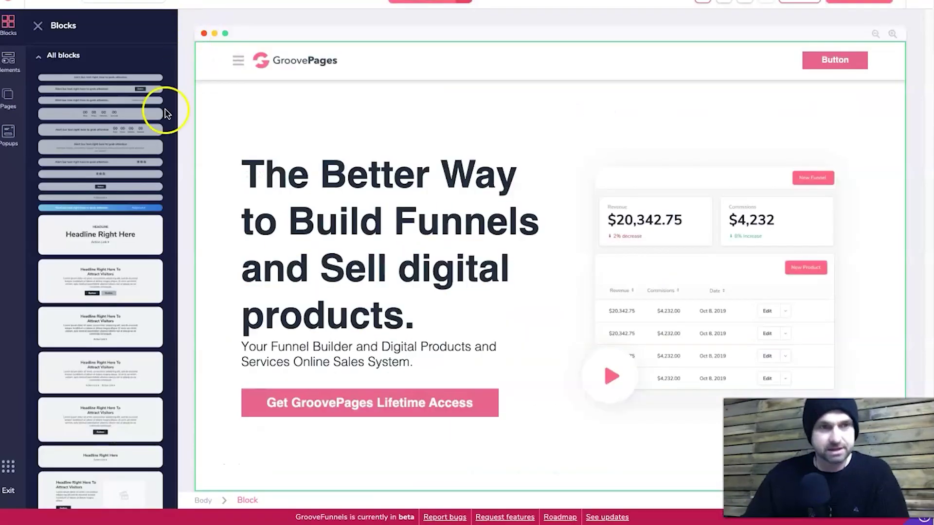
{"action": "left_click_drag", "start_coordinate": [80, 322], "coordinate": [481, 449]}
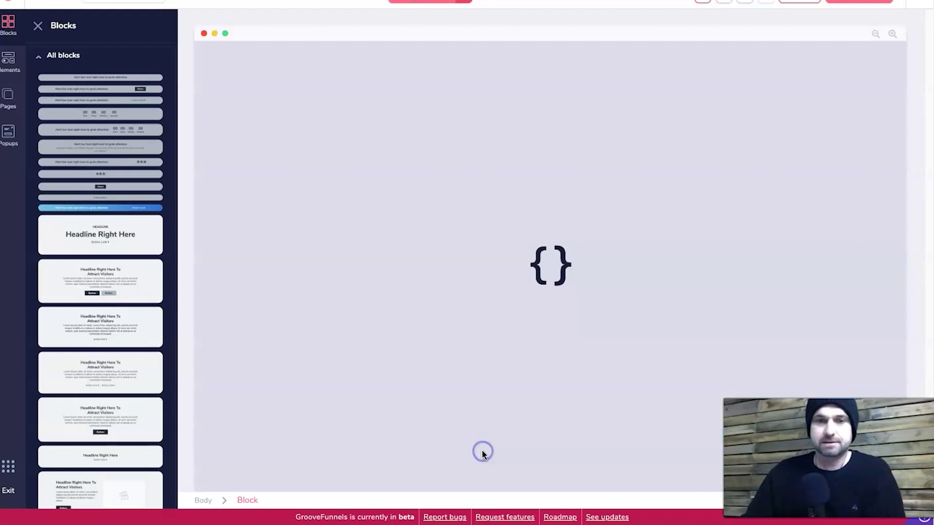
{"action": "scroll", "coordinate": [486, 466], "scroll_direction": "down", "scroll_amount": 5}
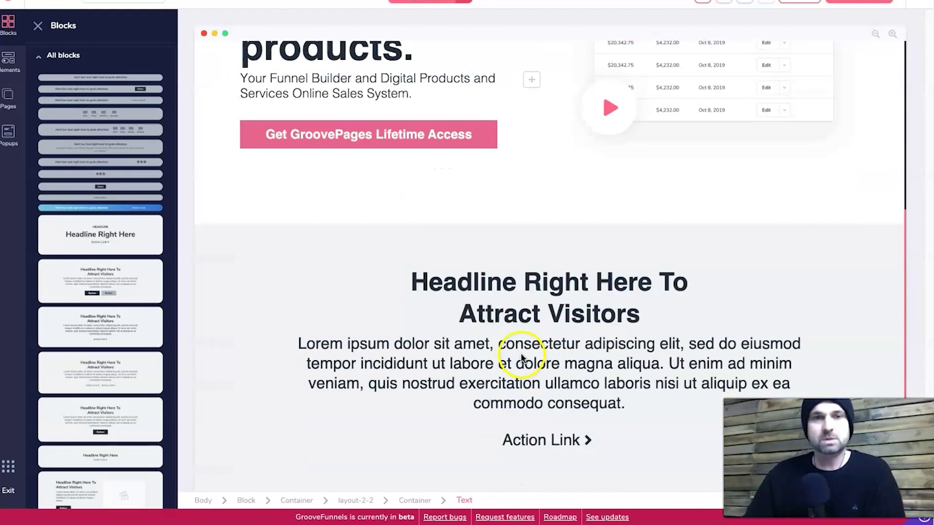
Step: Set the background colour of the new "Headline Right Here To Attract Visitors" block to white
{"action": "left_click", "coordinate": [811, 259]}
{"action": "left_click", "coordinate": [821, 231]}
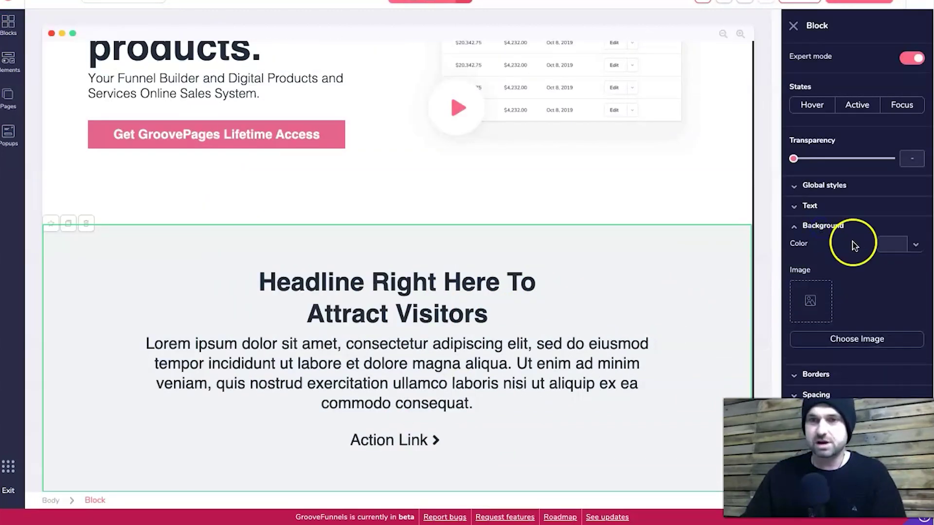
{"action": "left_click", "coordinate": [898, 243]}
{"action": "left_click", "coordinate": [805, 303]}
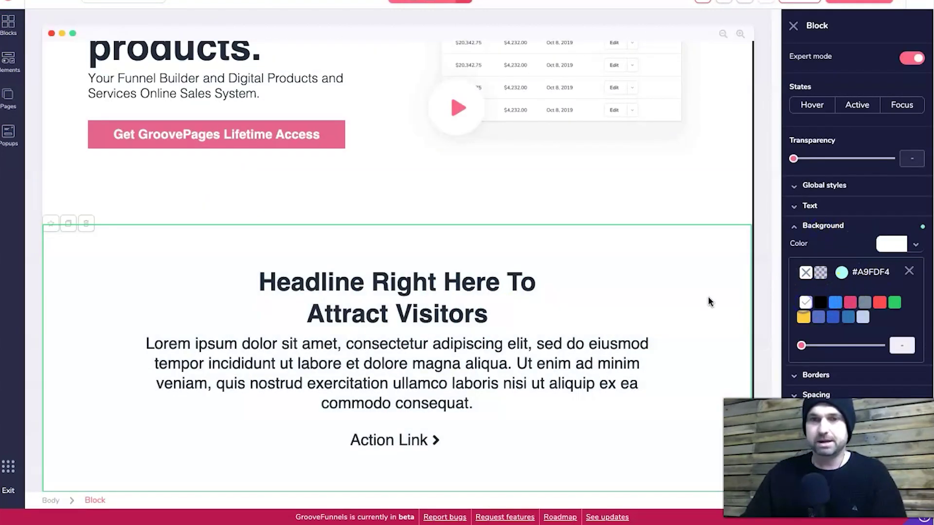
{"action": "left_click", "coordinate": [647, 217]}
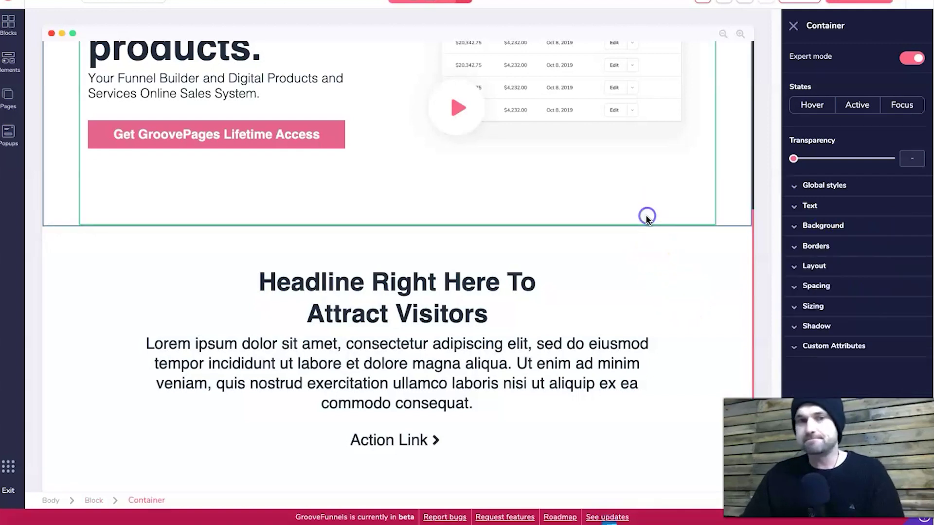
Step: Replace the placeholder headline with "Get the tools you need to run your online business. Get Started Lifetime Access!" copied from the GroovePages website
{"action": "left_click", "coordinate": [737, 260]}
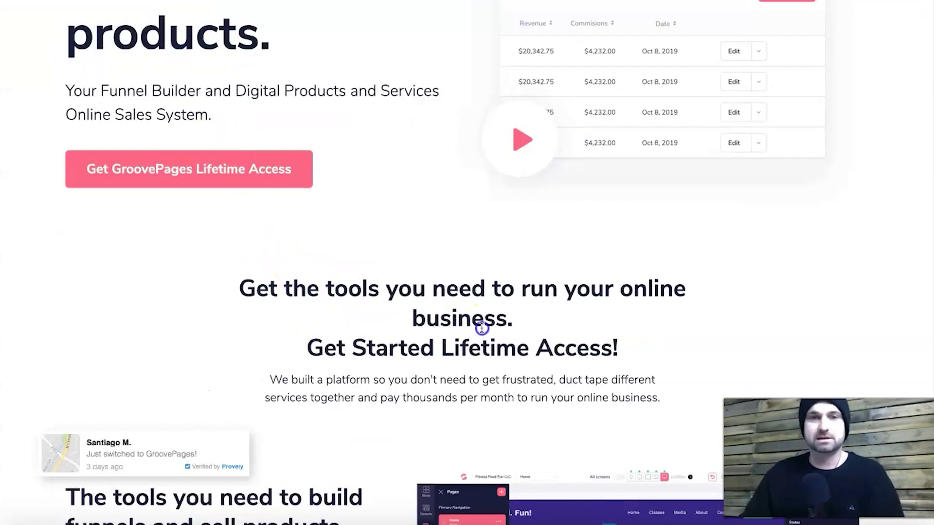
{"action": "triple_click", "coordinate": [482, 328]}
{"action": "left_click_drag", "start_coordinate": [640, 348], "coordinate": [238, 294]}
{"action": "right_click", "coordinate": [292, 293]}
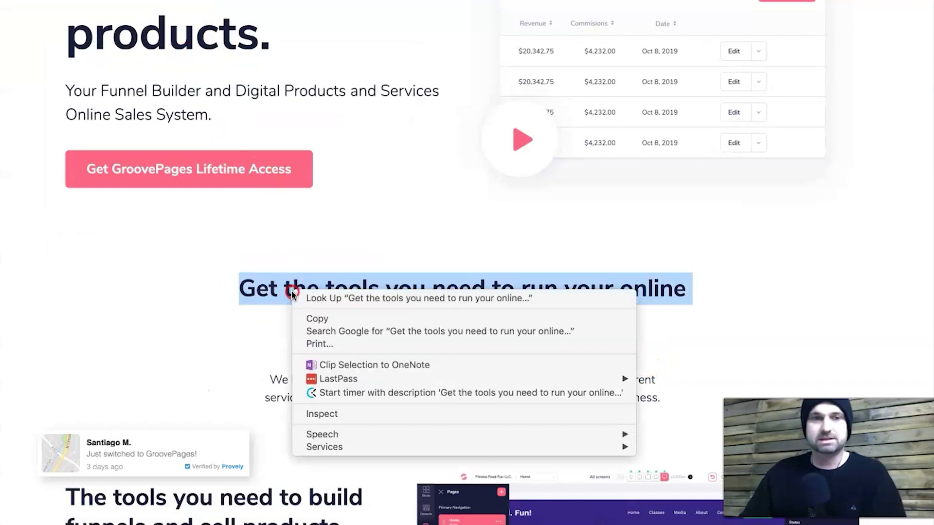
{"action": "left_click", "coordinate": [330, 319]}
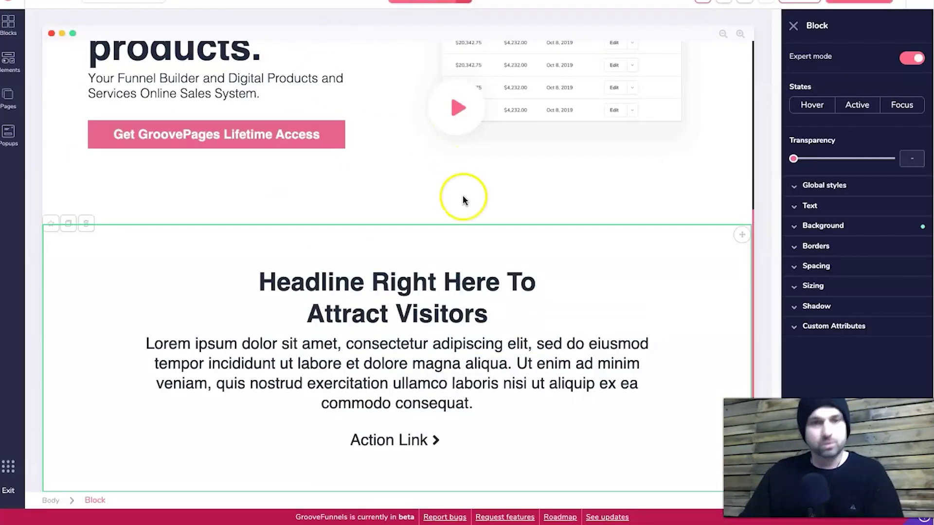
{"action": "triple_click", "coordinate": [411, 307]}
{"action": "right_click", "coordinate": [413, 308]}
{"action": "left_click", "coordinate": [422, 316]}
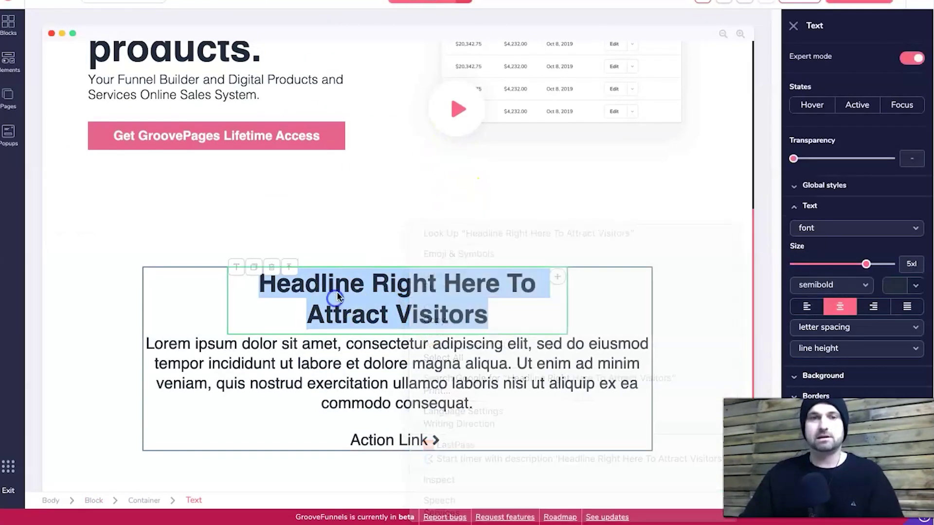
{"action": "right_click", "coordinate": [339, 290]}
{"action": "left_click", "coordinate": [367, 330]}
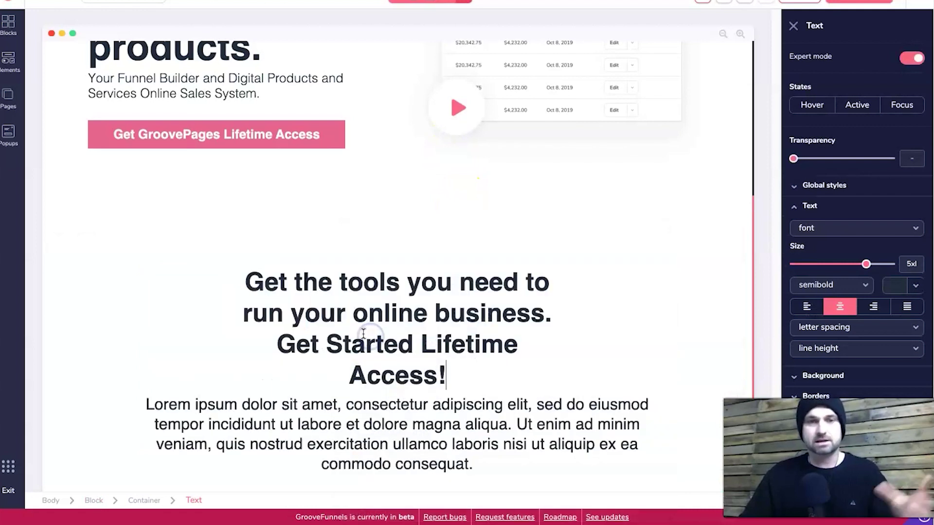
Step: Set the text size of the whole "Get the tools you need to run your online business" headline to 4xl
{"action": "left_click", "coordinate": [600, 305]}
{"action": "double_click", "coordinate": [515, 314]}
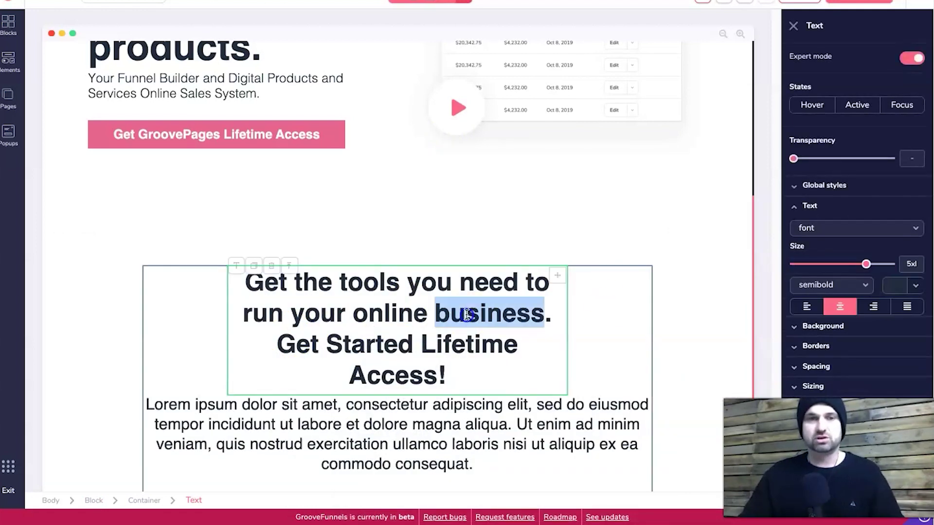
{"action": "left_click_drag", "start_coordinate": [515, 314], "coordinate": [246, 283]}
{"action": "left_click", "coordinate": [588, 371]}
{"action": "left_click", "coordinate": [559, 354]}
{"action": "left_click", "coordinate": [586, 352]}
{"action": "left_click", "coordinate": [537, 351]}
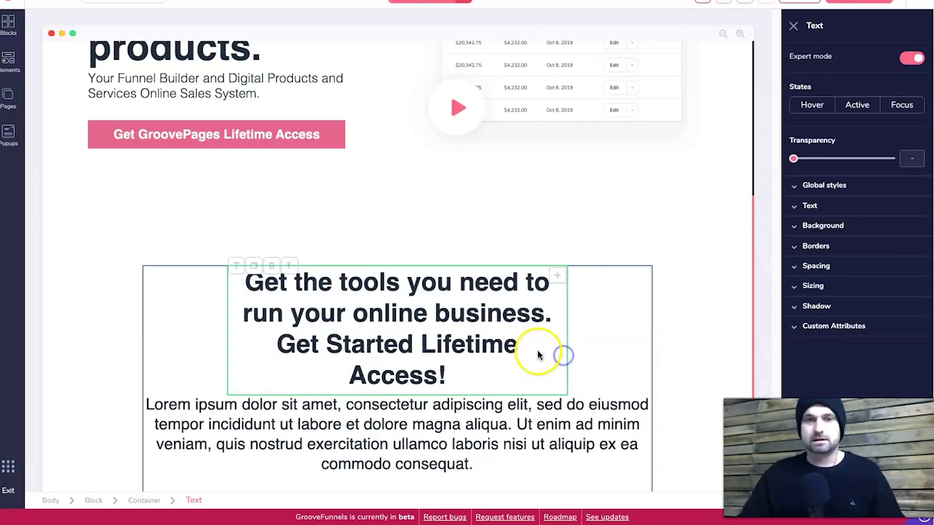
{"action": "triple_click", "coordinate": [537, 350]}
{"action": "left_click_drag", "start_coordinate": [511, 360], "coordinate": [243, 282]}
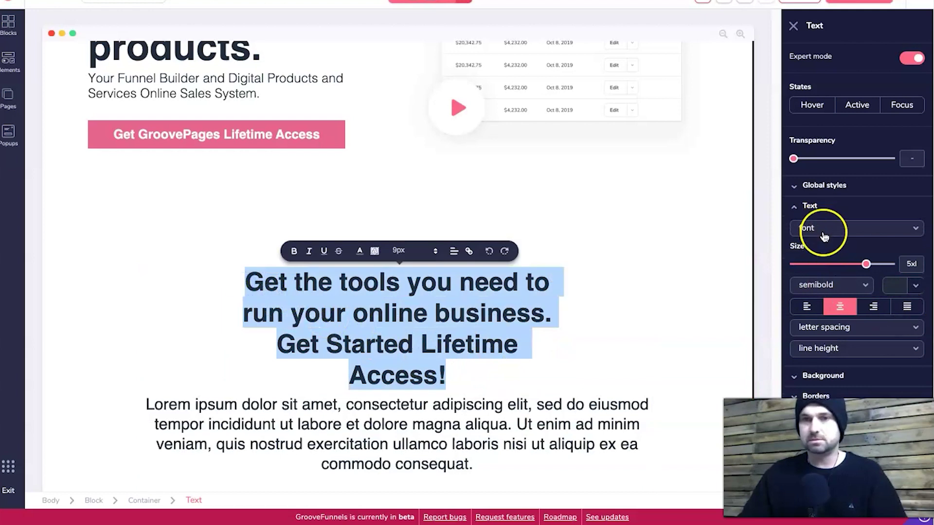
{"action": "left_click_drag", "start_coordinate": [867, 267], "coordinate": [859, 267]}
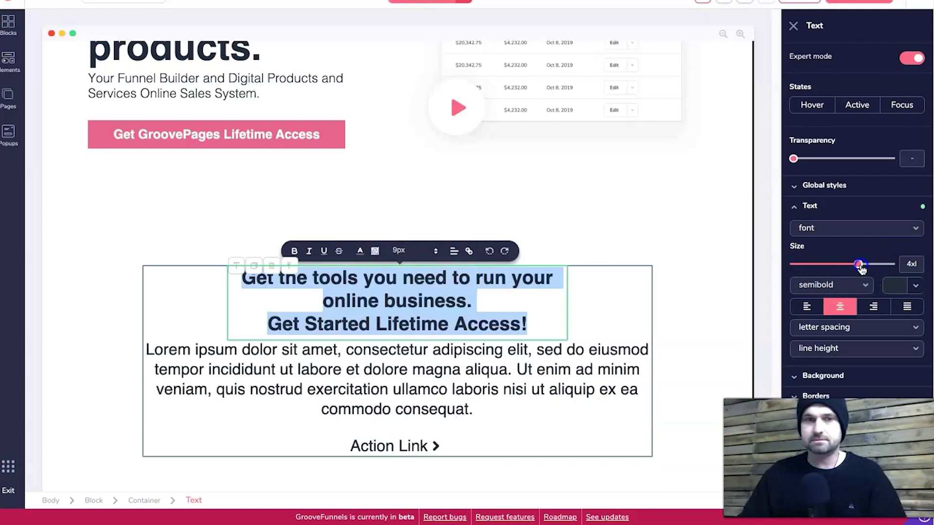
{"action": "left_click", "coordinate": [643, 298]}
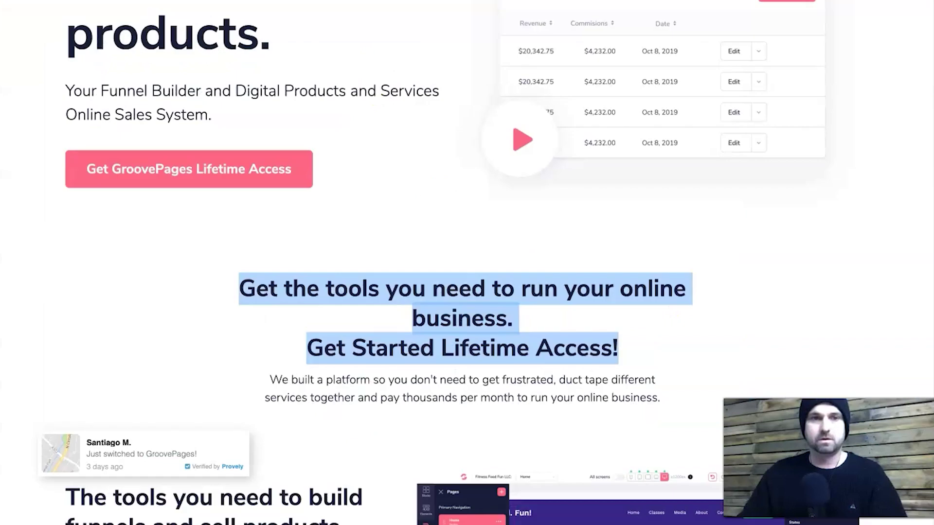
Step: Replace the lorem ipsum paragraph with the "We built a platform so you don't need to get frustrated" paragraph copied from the GroovePages website
{"action": "triple_click", "coordinate": [375, 392]}
{"action": "right_click", "coordinate": [375, 389]}
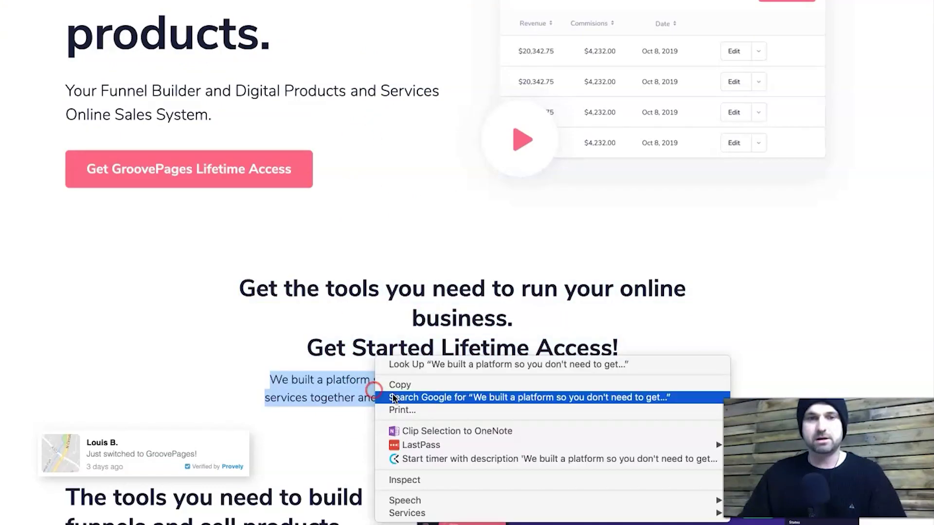
{"action": "left_click", "coordinate": [398, 385]}
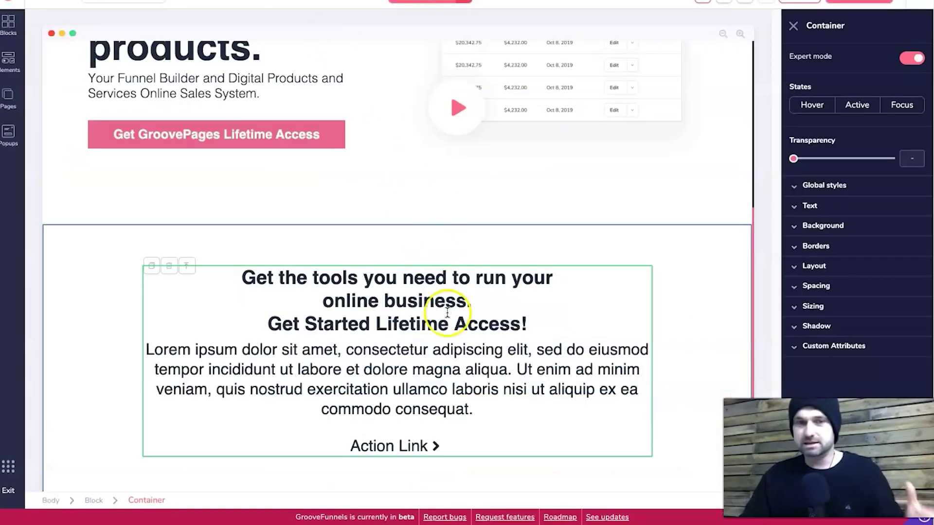
{"action": "left_click", "coordinate": [449, 364]}
{"action": "triple_click", "coordinate": [450, 363]}
{"action": "right_click", "coordinate": [451, 364]}
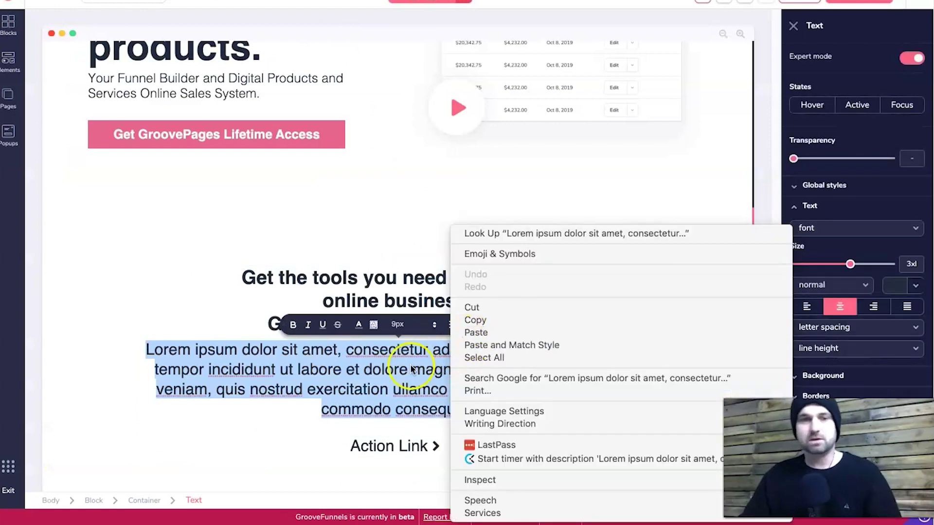
{"action": "left_click", "coordinate": [470, 334]}
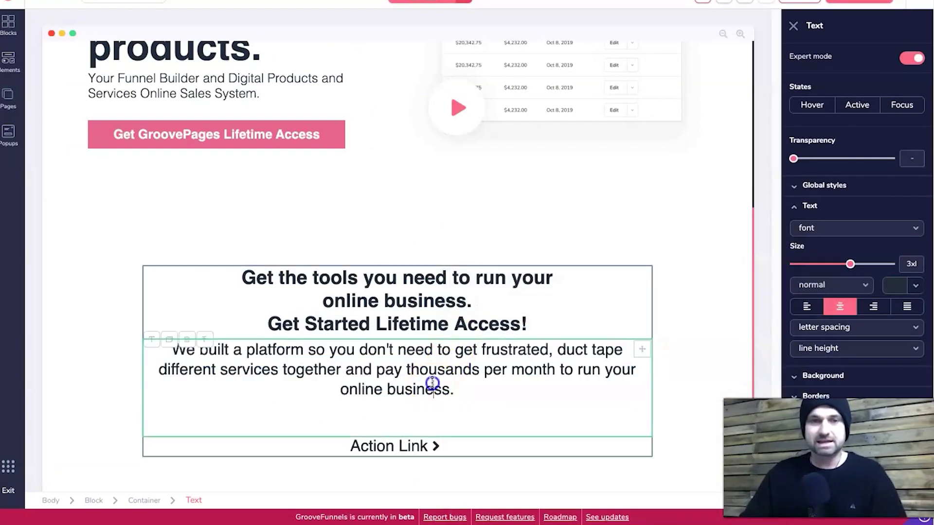
Step: Set the text size of the "We built a platform" paragraph to 2xl
{"action": "left_click", "coordinate": [436, 381]}
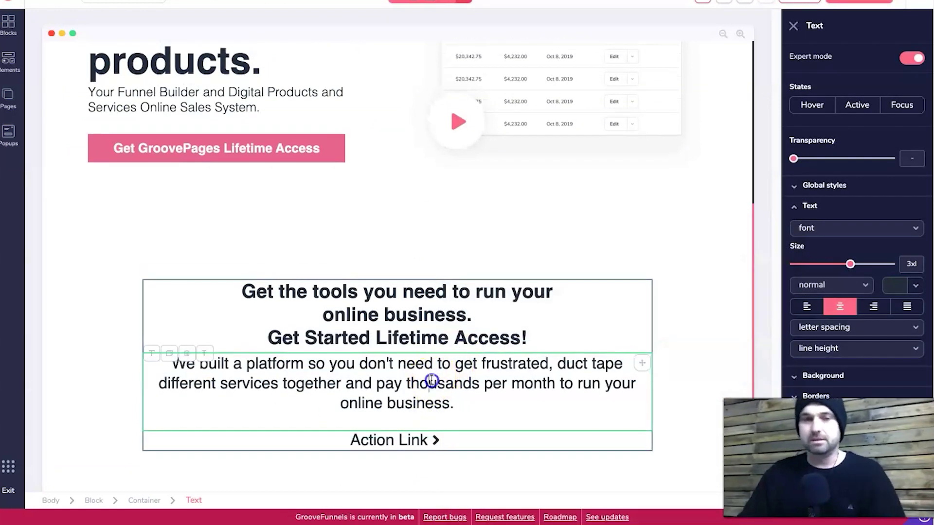
{"action": "triple_click", "coordinate": [431, 381]}
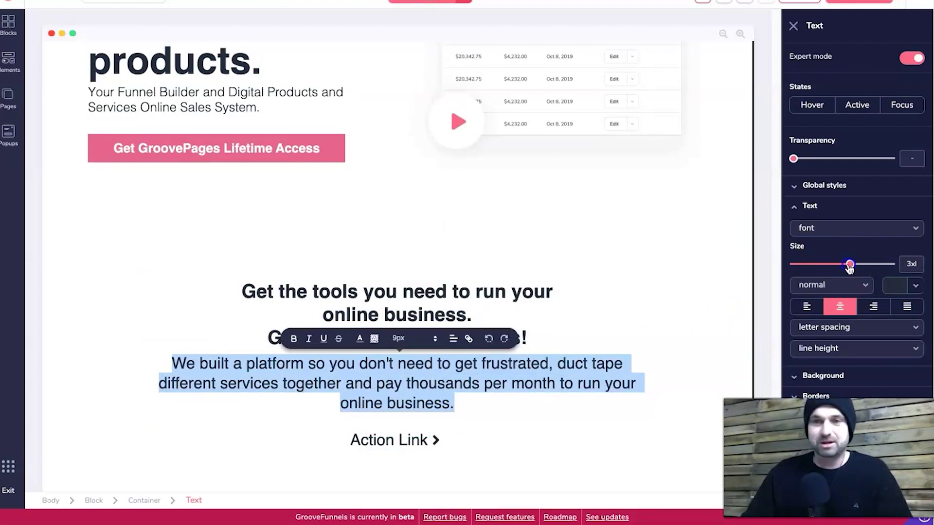
{"action": "left_click_drag", "start_coordinate": [849, 268], "coordinate": [844, 269]}
{"action": "left_click", "coordinate": [607, 392]}
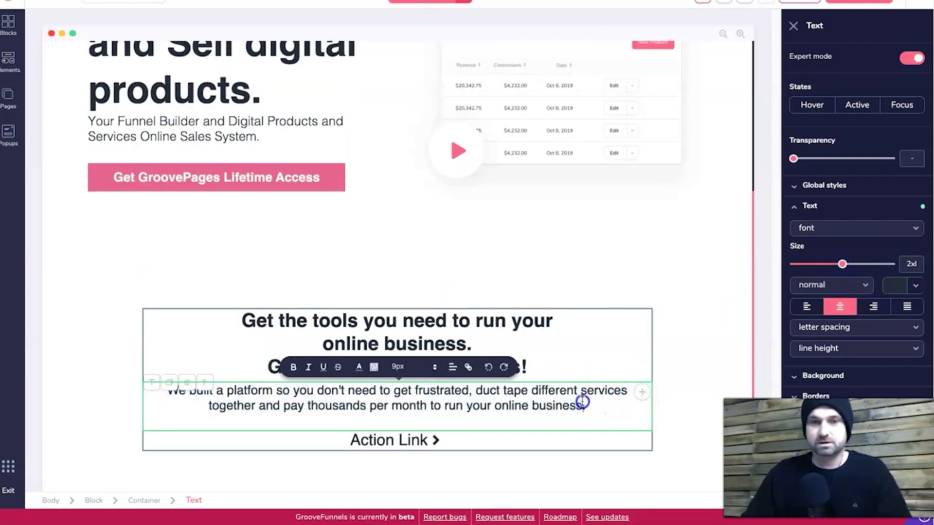
Step: Delete the arrow icon and the Action Link beneath the "We built a platform" paragraph
{"action": "left_click", "coordinate": [437, 442]}
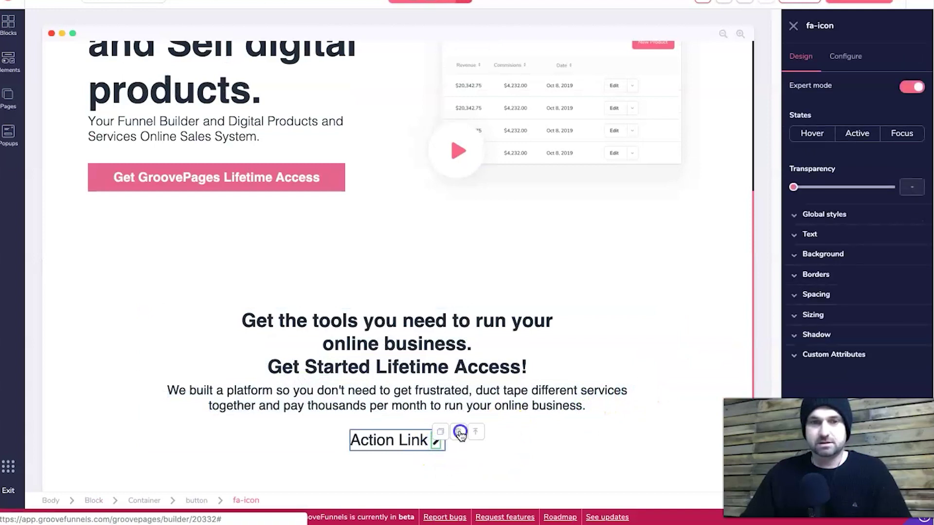
{"action": "left_click", "coordinate": [458, 431]}
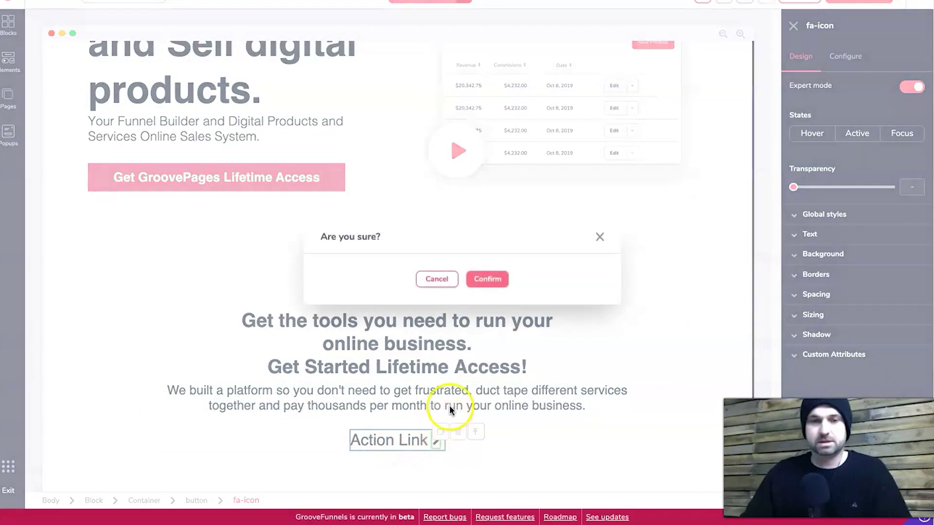
{"action": "left_click", "coordinate": [476, 284]}
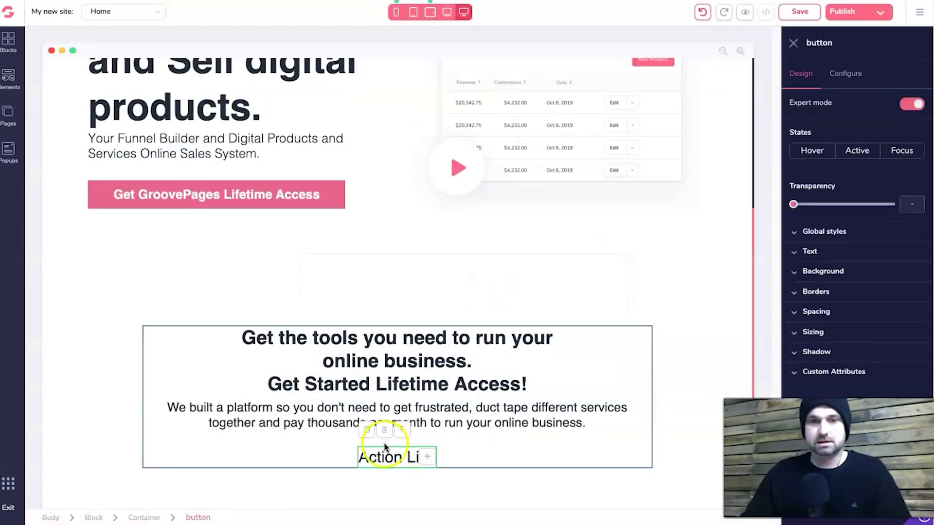
{"action": "left_click", "coordinate": [384, 430]}
{"action": "left_click", "coordinate": [482, 277]}
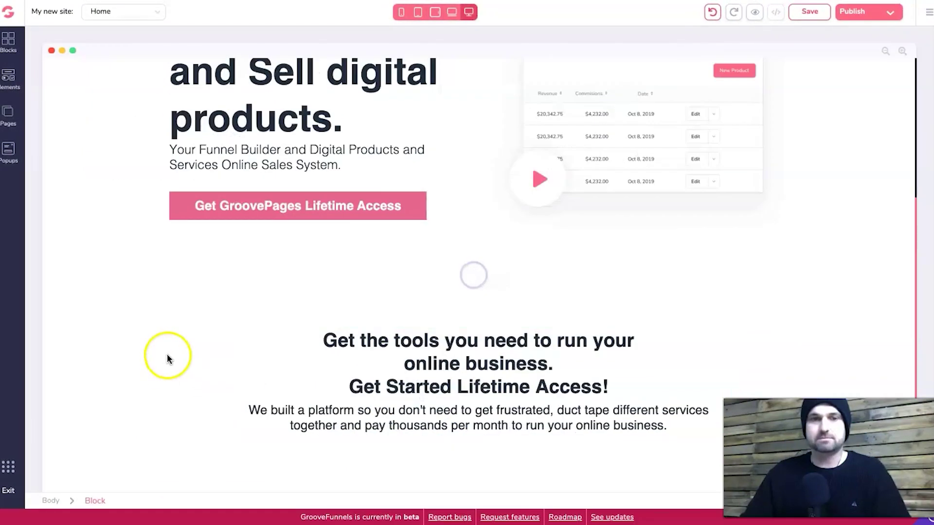
Step: Try to adjust the bottom margin of the hero block
{"action": "left_click", "coordinate": [447, 244]}
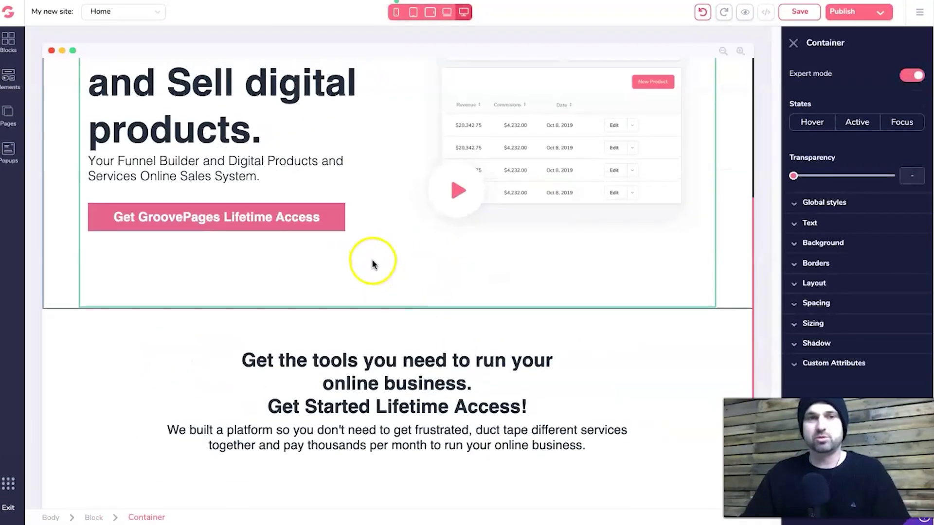
{"action": "scroll", "coordinate": [371, 260], "scroll_direction": "up", "scroll_amount": 4}
{"action": "left_click", "coordinate": [66, 127]}
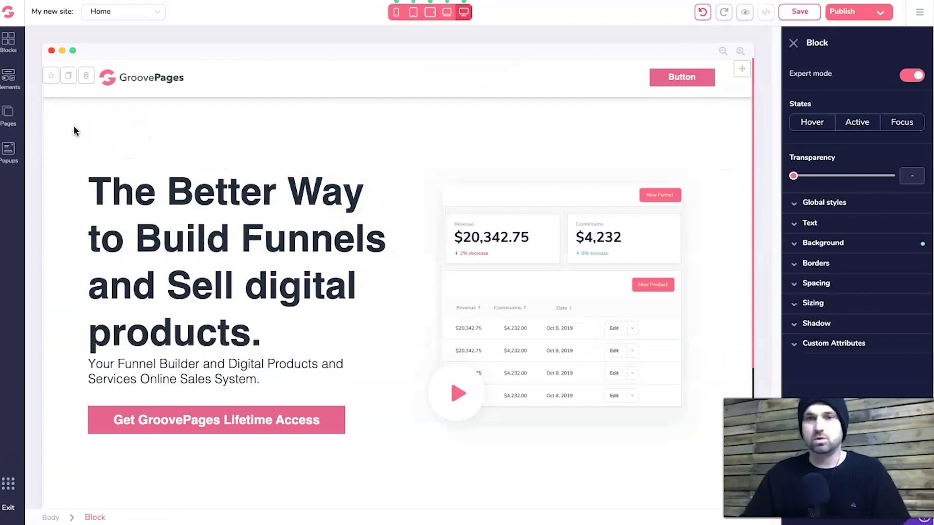
{"action": "left_click", "coordinate": [827, 283]}
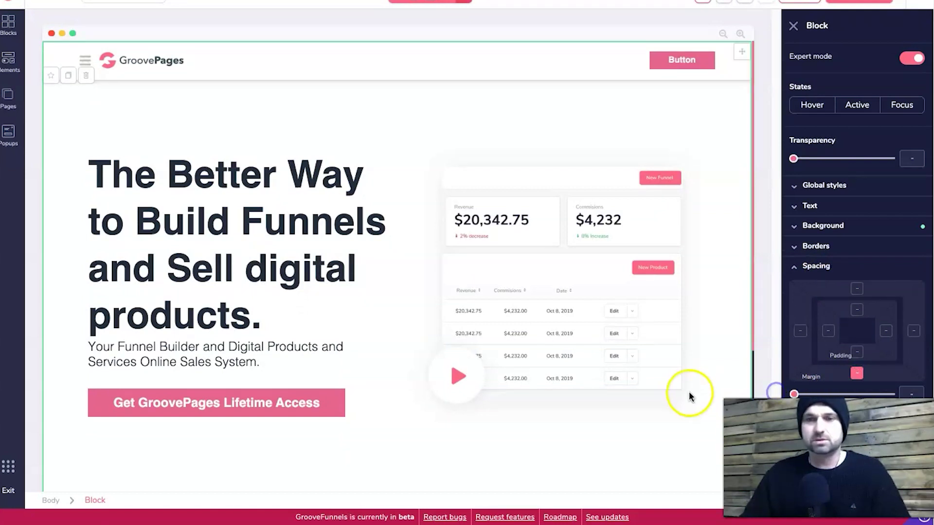
{"action": "left_click", "coordinate": [292, 193]}
Step: Try different bottom padding values, such as 32, on the container inside the hero block
{"action": "left_click", "coordinate": [141, 129]}
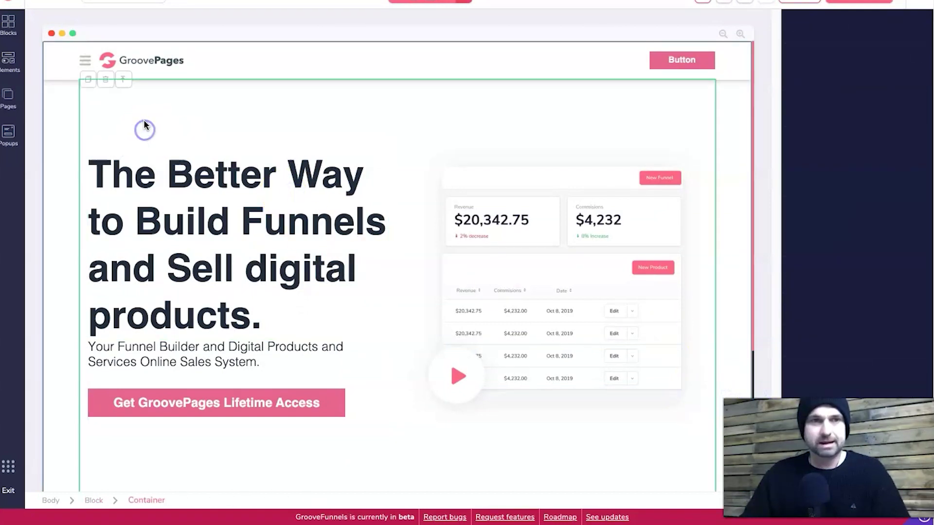
{"action": "triple_click", "coordinate": [142, 120]}
{"action": "left_click", "coordinate": [154, 108]}
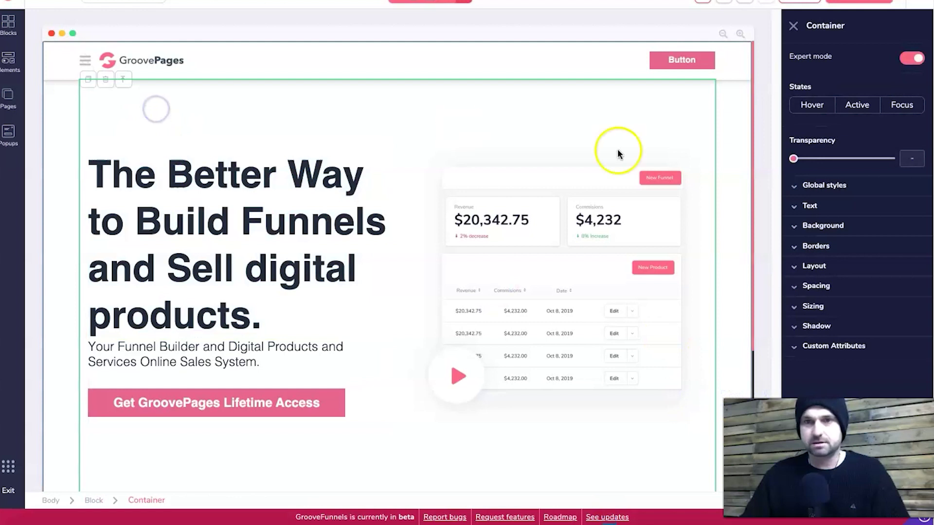
{"action": "left_click", "coordinate": [822, 286]}
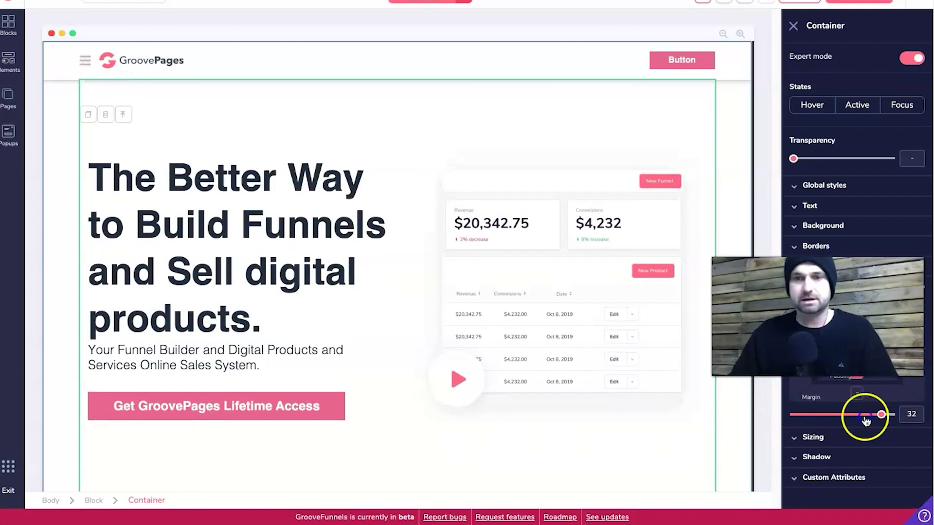
{"action": "scroll", "coordinate": [705, 412], "scroll_direction": "down", "scroll_amount": 4}
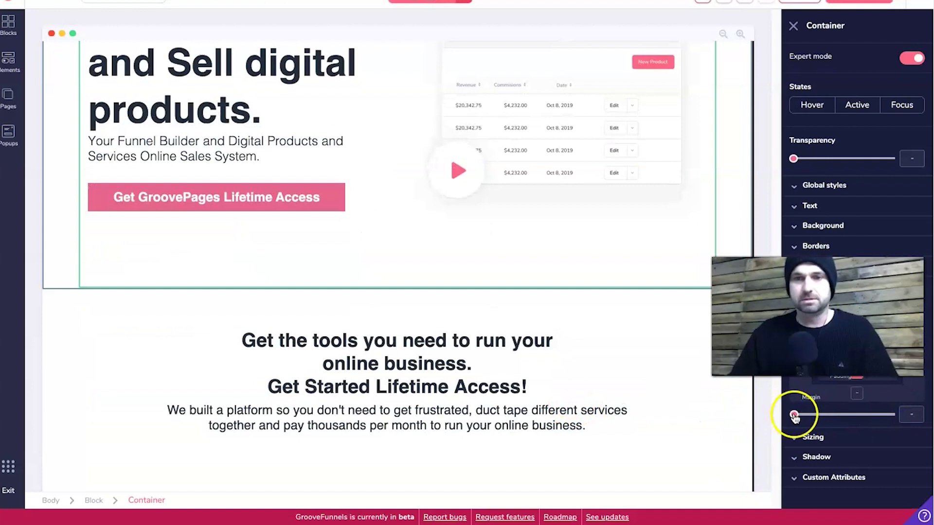
{"action": "left_click_drag", "start_coordinate": [876, 422], "coordinate": [893, 421]}
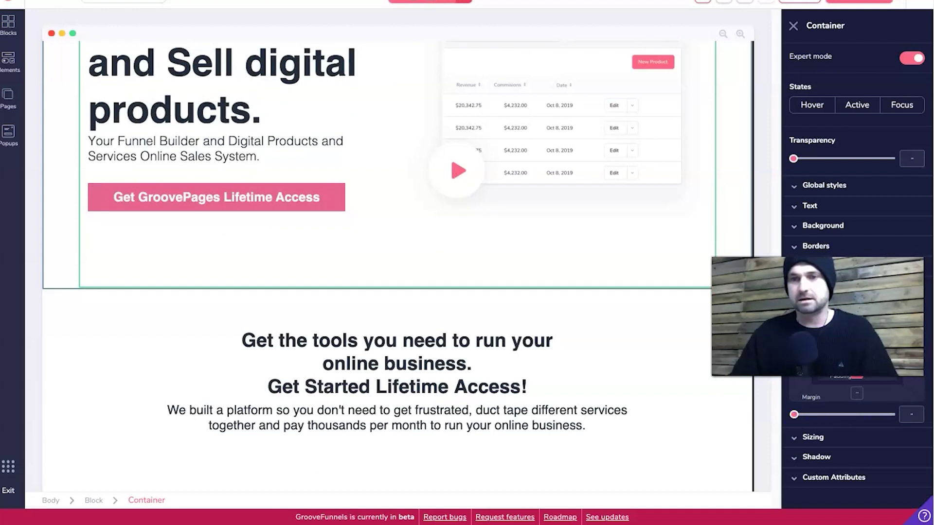
{"action": "left_click", "coordinate": [462, 343]}
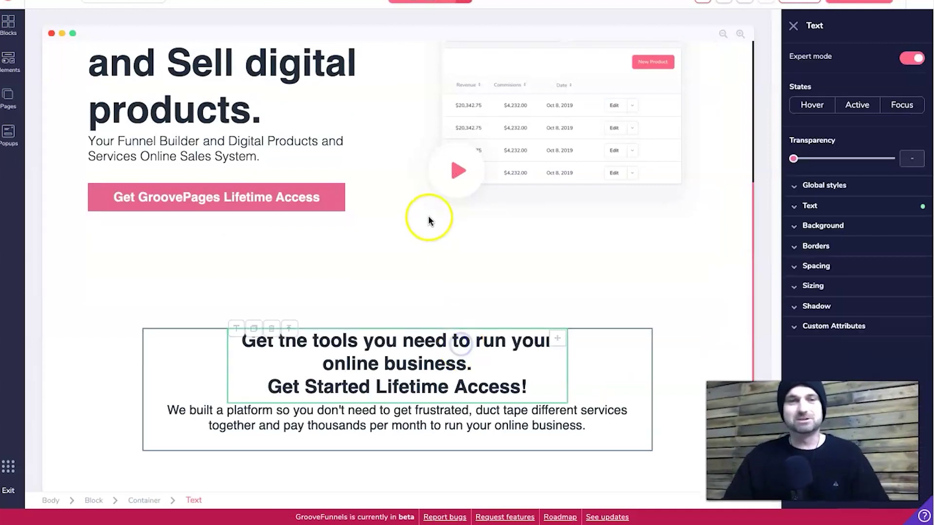
{"action": "scroll", "coordinate": [428, 215], "scroll_direction": "up", "scroll_amount": 4}
{"action": "left_click", "coordinate": [492, 334]}
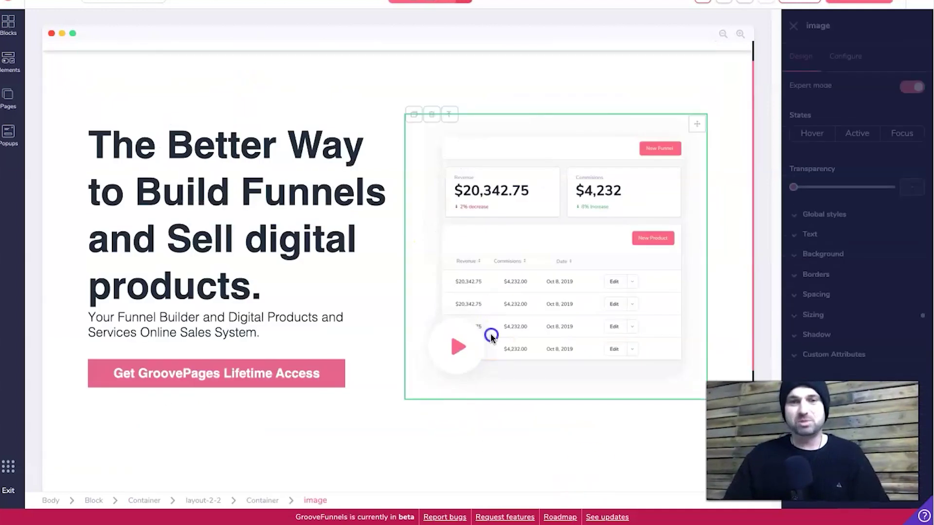
{"action": "left_click", "coordinate": [389, 328]}
{"action": "scroll", "coordinate": [407, 311], "scroll_direction": "down", "scroll_amount": 4}
Step: Reduce the top padding of the "Get the tools you need" block to bring its headline close to the hero
{"action": "left_click", "coordinate": [408, 309]}
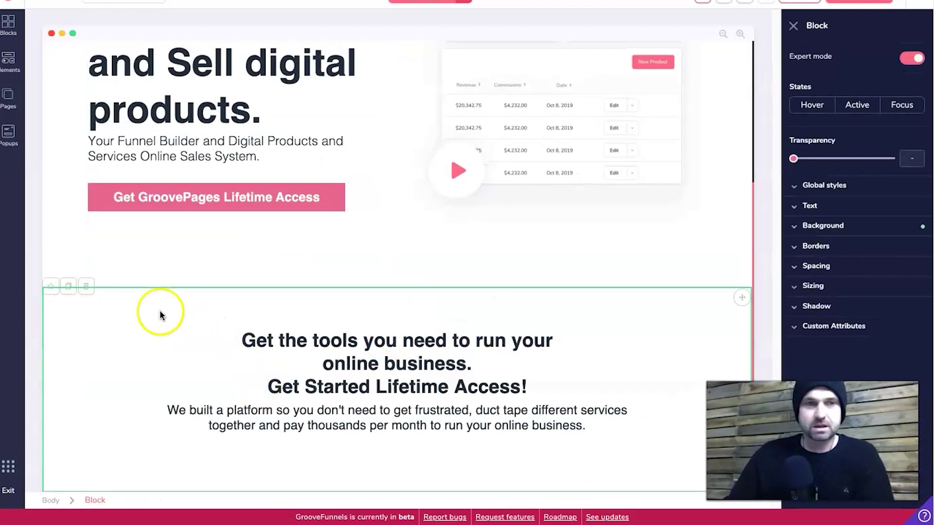
{"action": "left_click", "coordinate": [816, 266]}
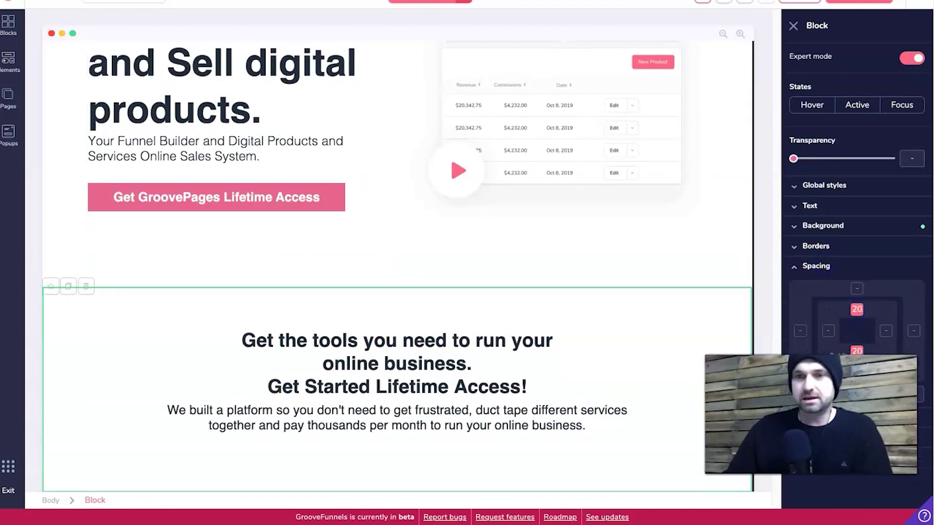
{"action": "scroll", "coordinate": [827, 389], "scroll_direction": "down", "scroll_amount": 3}
{"action": "left_click_drag", "start_coordinate": [794, 395], "coordinate": [803, 395]}
{"action": "left_click", "coordinate": [627, 338]}
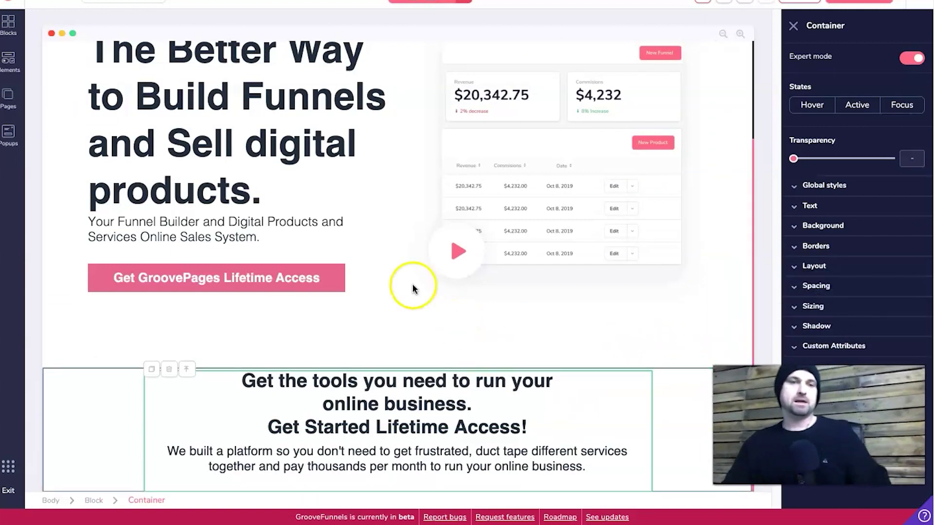
{"action": "scroll", "coordinate": [411, 334], "scroll_direction": "up", "scroll_amount": 3}
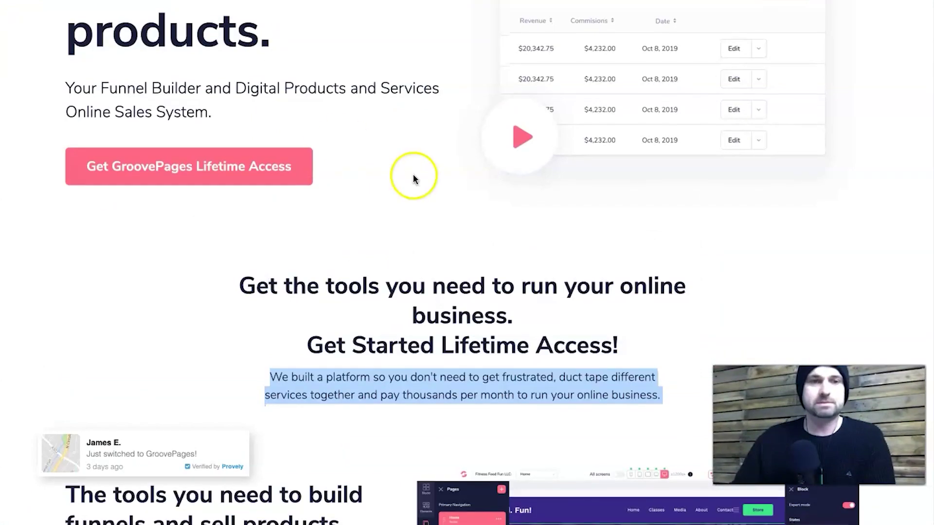
Step: Compare the spacing of the hero and "Get the tools you need" sections with the GroovePages website and examine the website's following section
{"action": "scroll", "coordinate": [413, 180], "scroll_direction": "up", "scroll_amount": 5}
{"action": "scroll", "coordinate": [389, 146], "scroll_direction": "down", "scroll_amount": 3}
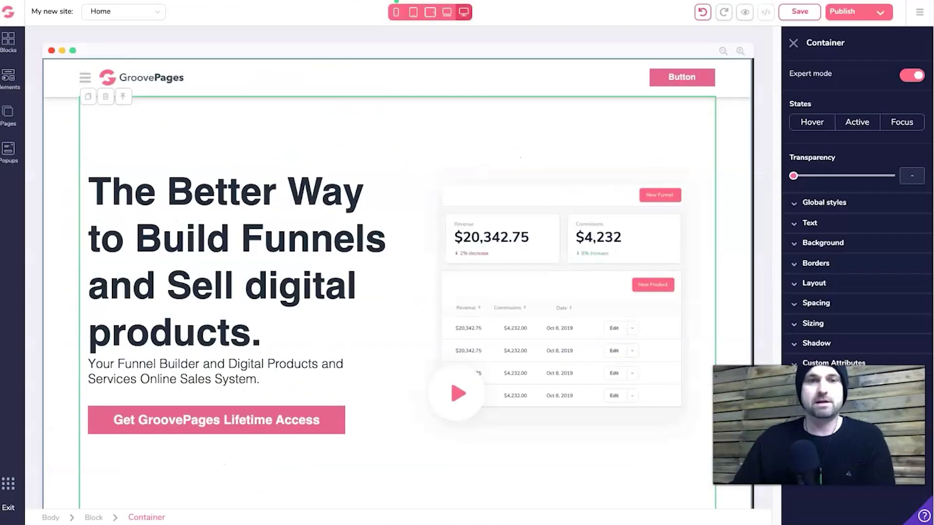
{"action": "scroll", "coordinate": [355, 119], "scroll_direction": "down", "scroll_amount": 3}
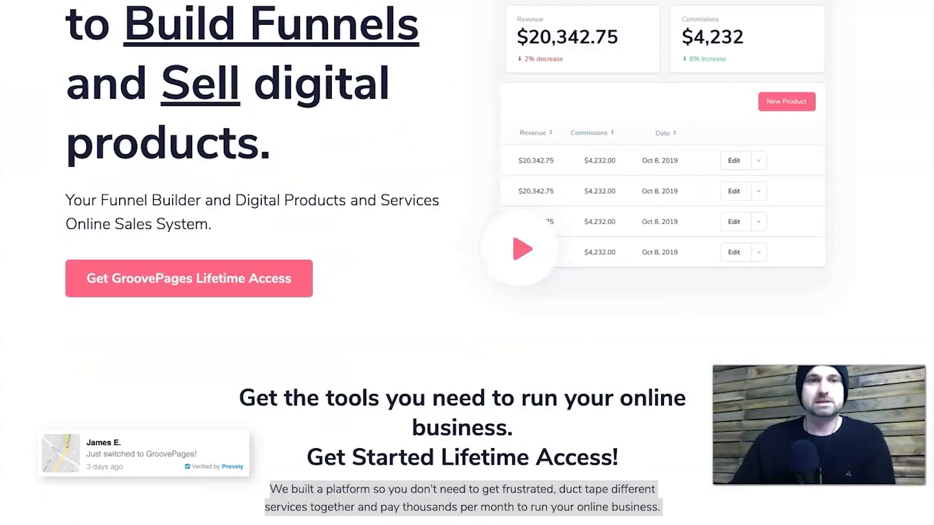
{"action": "scroll", "coordinate": [343, 234], "scroll_direction": "down", "scroll_amount": 10}
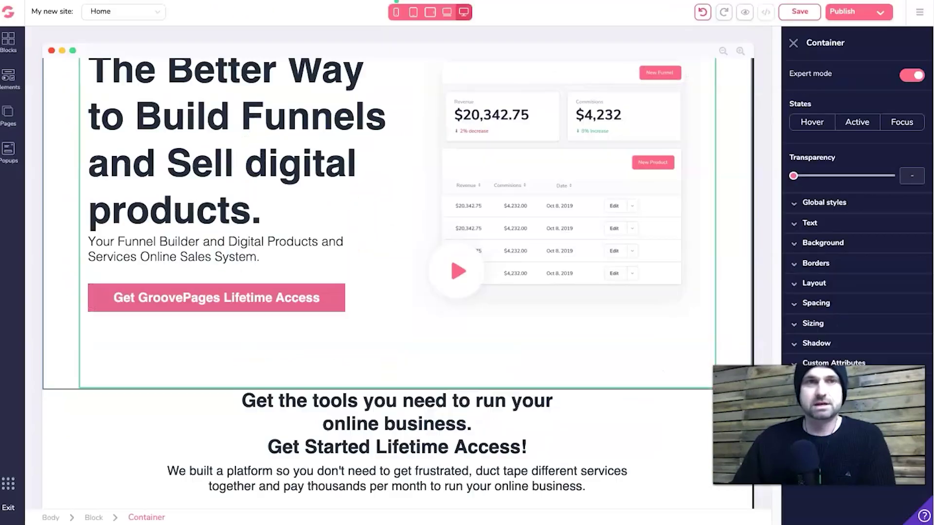
{"action": "left_click", "coordinate": [185, 430]}
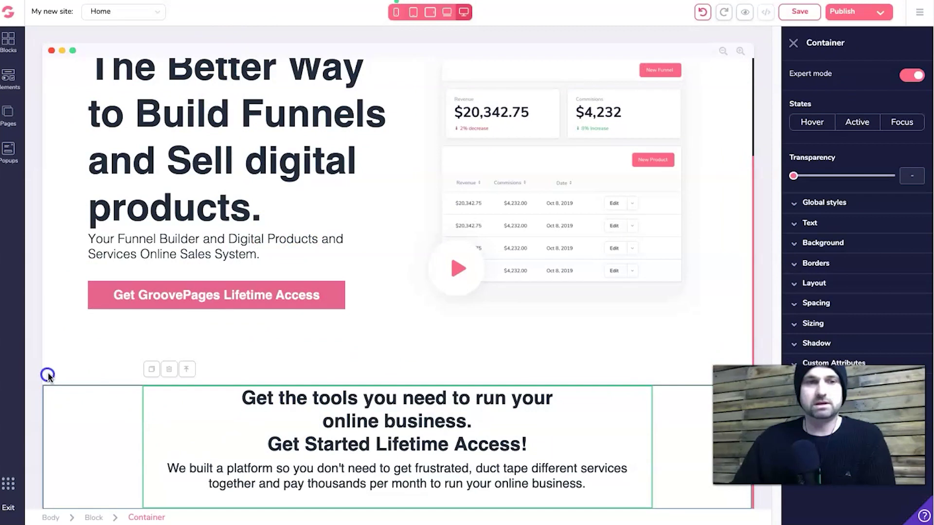
{"action": "left_click", "coordinate": [47, 376]}
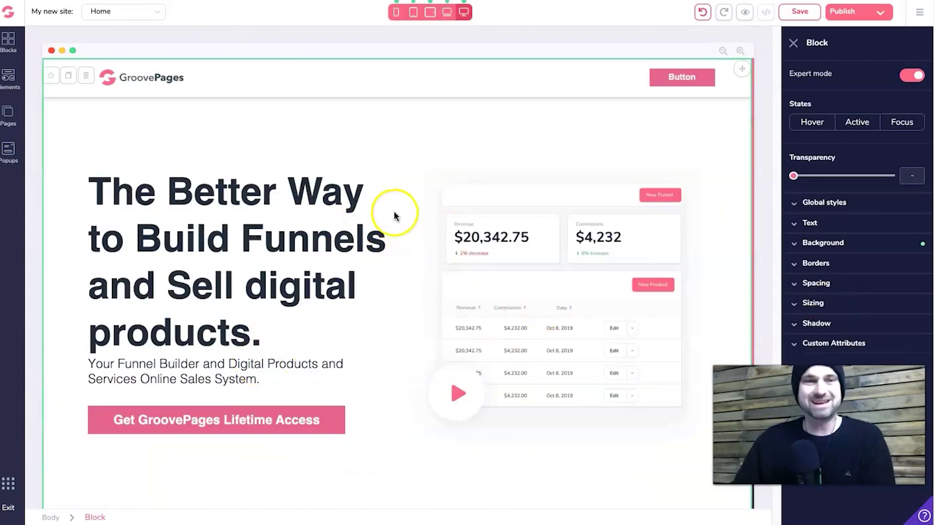
{"action": "left_click", "coordinate": [390, 195]}
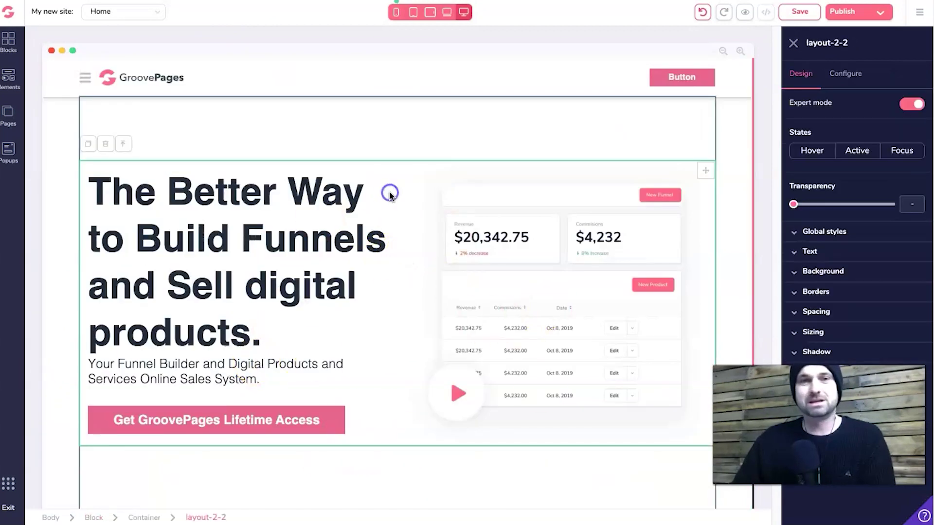
{"action": "left_click", "coordinate": [116, 132]}
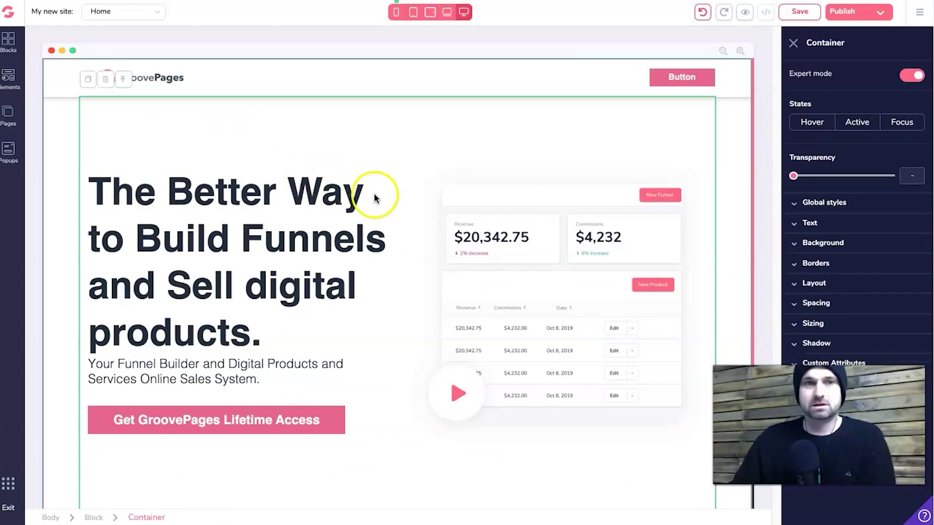
{"action": "left_click", "coordinate": [402, 203]}
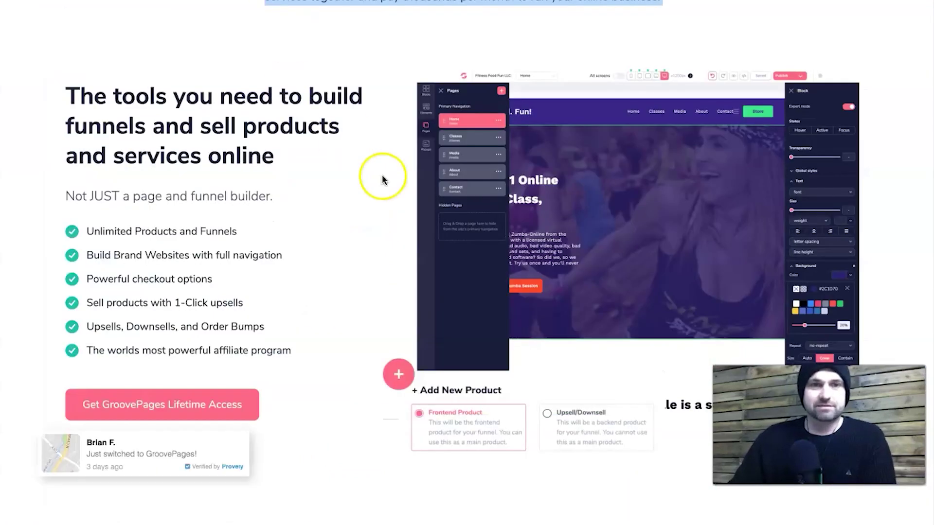
{"action": "scroll", "coordinate": [552, 219], "scroll_direction": "down", "scroll_amount": 10}
{"action": "scroll", "coordinate": [539, 288], "scroll_direction": "up", "scroll_amount": 15}
{"action": "scroll", "coordinate": [559, 344], "scroll_direction": "down", "scroll_amount": 7}
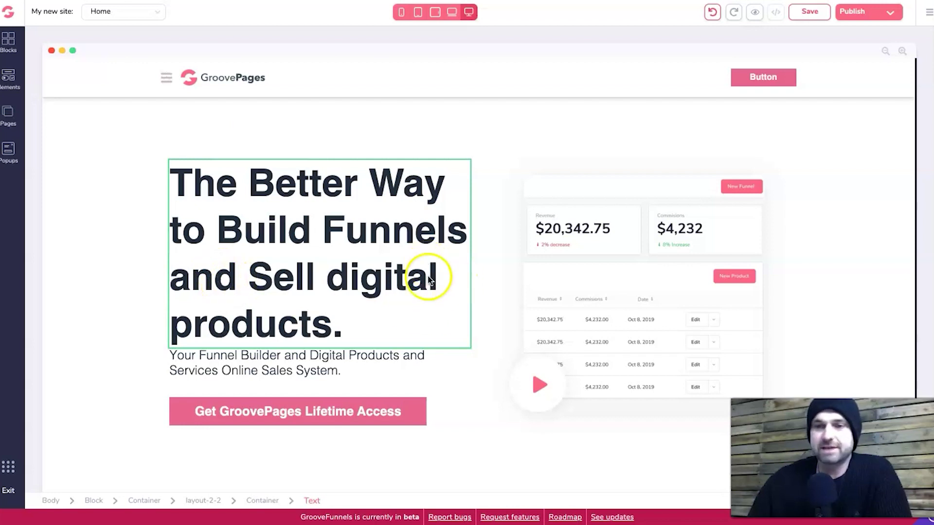
{"action": "scroll", "coordinate": [167, 237], "scroll_direction": "down", "scroll_amount": 3}
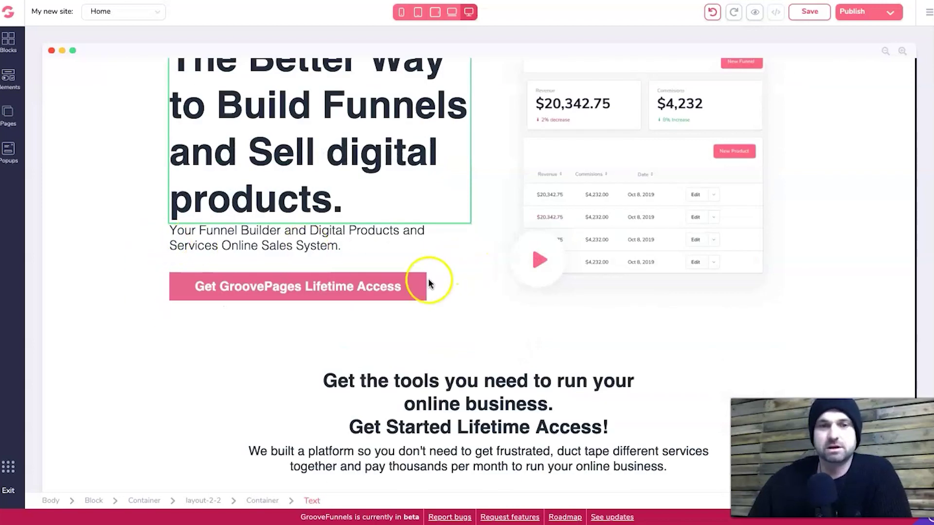
Step: Add the wireframe block with a navigation bar, headline, text and button beside a browser frame below the "Get the tools you need" block
{"action": "left_click", "coordinate": [203, 410]}
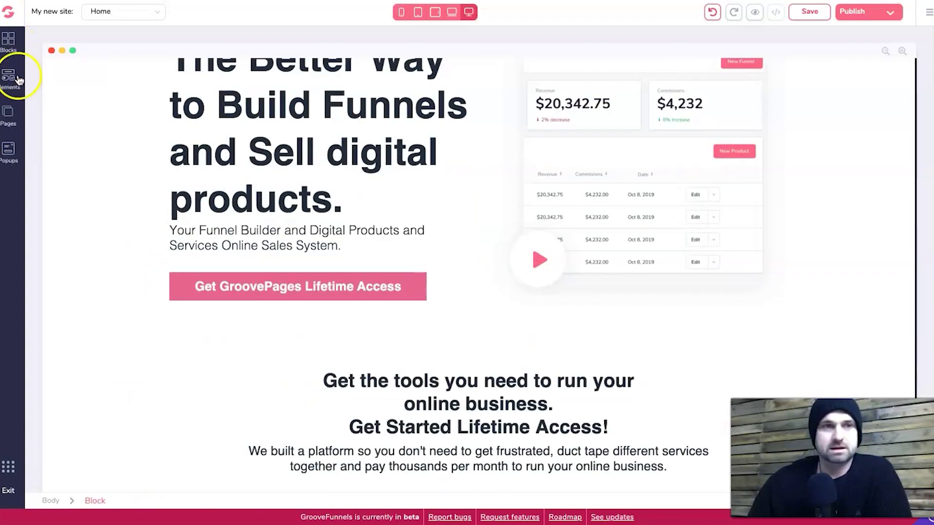
{"action": "left_click", "coordinate": [11, 44]}
{"action": "left_click", "coordinate": [132, 78]}
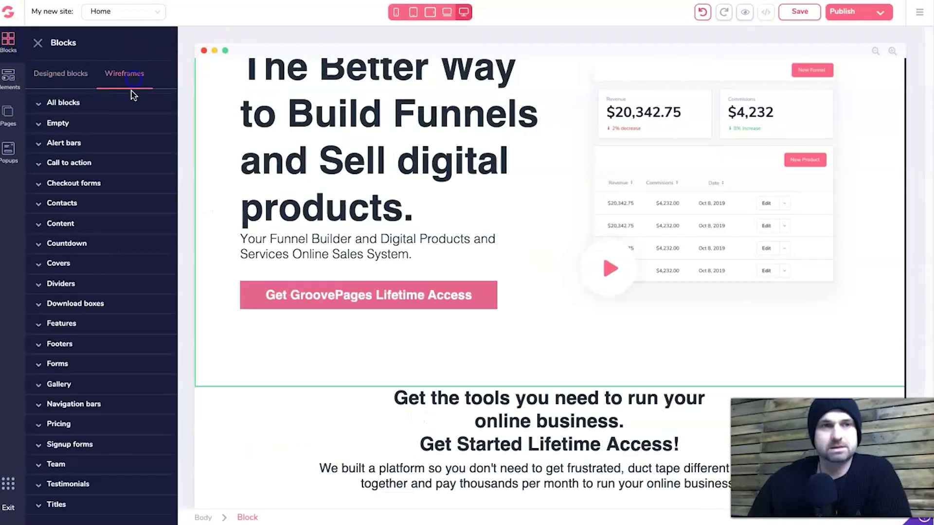
{"action": "left_click", "coordinate": [127, 106]}
{"action": "scroll", "coordinate": [117, 292], "scroll_direction": "down", "scroll_amount": 3}
{"action": "scroll", "coordinate": [113, 305], "scroll_direction": "down", "scroll_amount": 5}
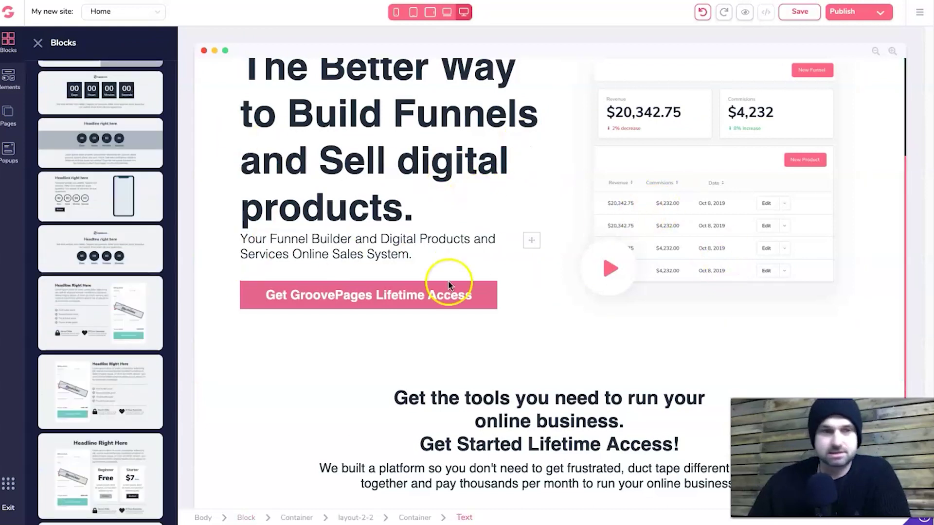
{"action": "scroll", "coordinate": [93, 319], "scroll_direction": "down", "scroll_amount": 5}
{"action": "scroll", "coordinate": [93, 319], "scroll_direction": "down", "scroll_amount": 5}
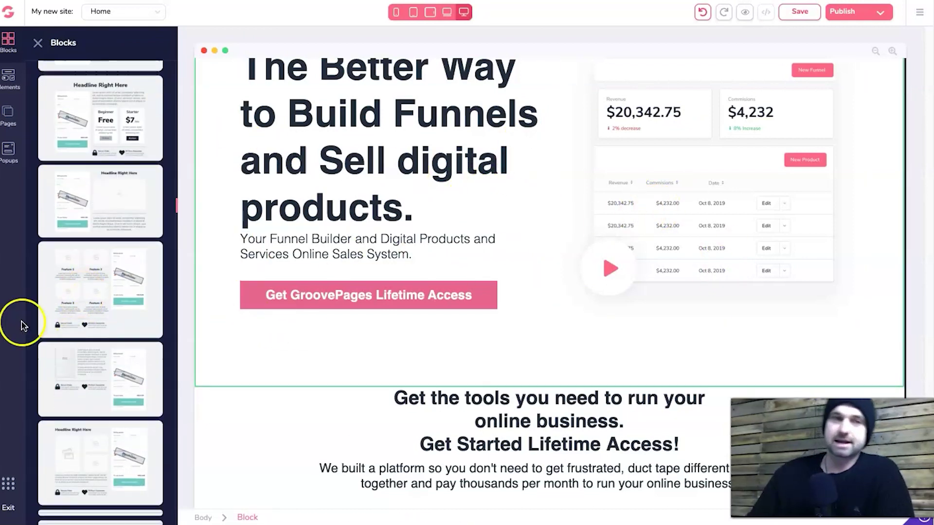
{"action": "scroll", "coordinate": [70, 318], "scroll_direction": "down", "scroll_amount": 6}
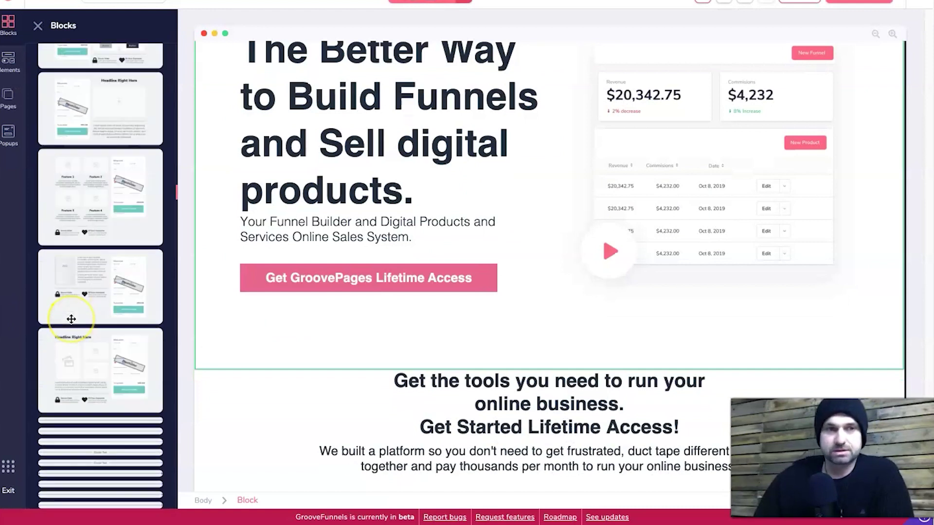
{"action": "scroll", "coordinate": [134, 299], "scroll_direction": "down", "scroll_amount": 6}
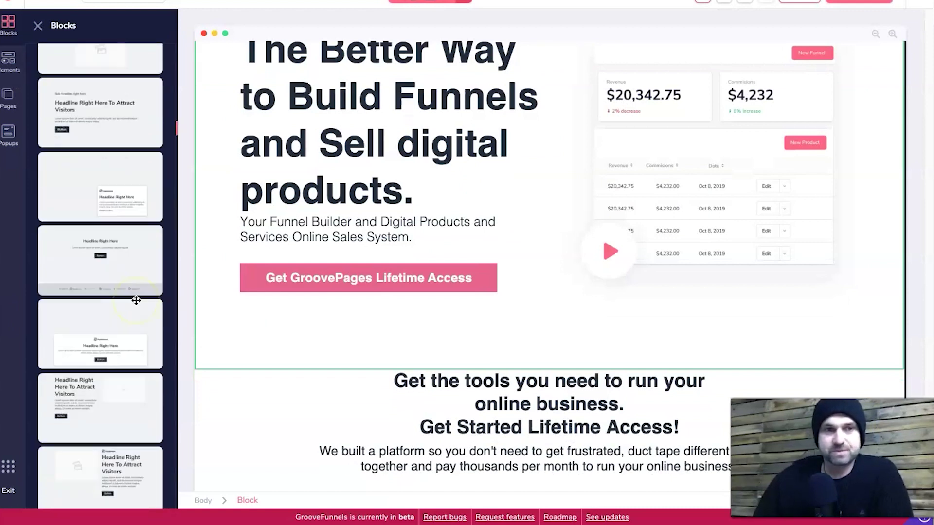
{"action": "scroll", "coordinate": [137, 300], "scroll_direction": "down", "scroll_amount": 3}
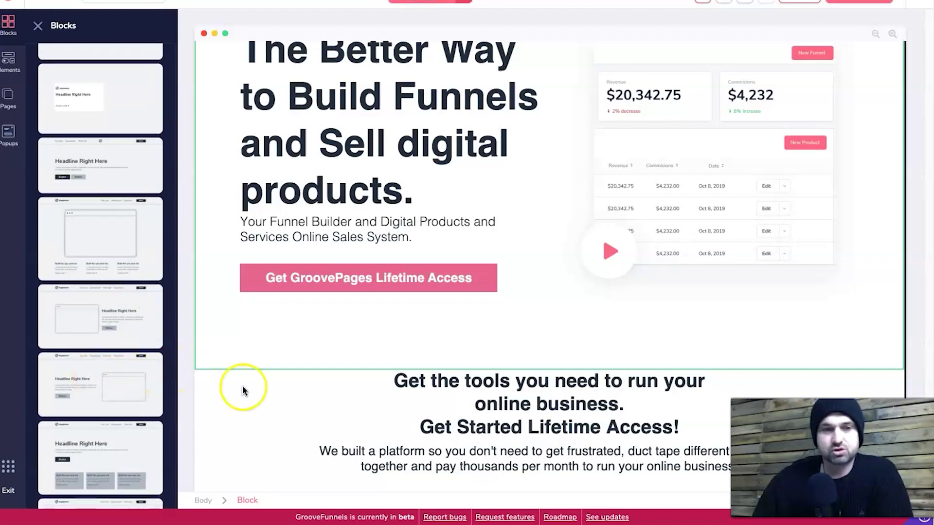
{"action": "left_click_drag", "start_coordinate": [215, 392], "coordinate": [401, 453]}
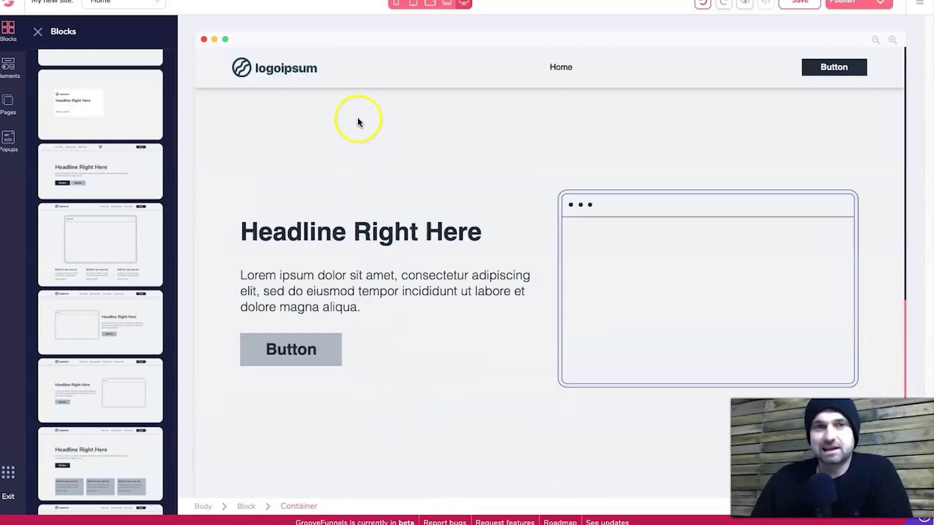
Step: Delete the logoipsum navigation bar from the newly added block
{"action": "left_click", "coordinate": [361, 86]}
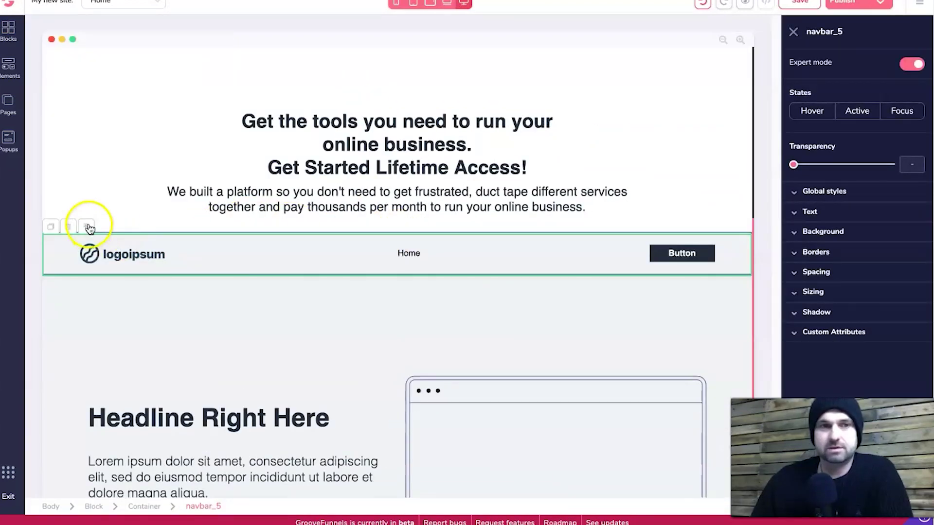
{"action": "left_click", "coordinate": [71, 229]}
{"action": "left_click", "coordinate": [486, 277]}
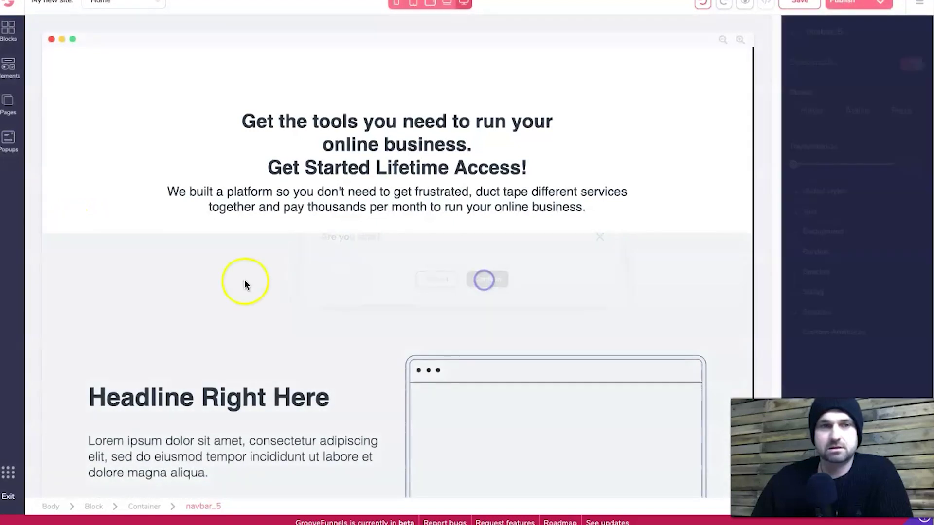
Step: Change the background color of the "Headline Right Here" block to white
{"action": "left_click", "coordinate": [176, 262]}
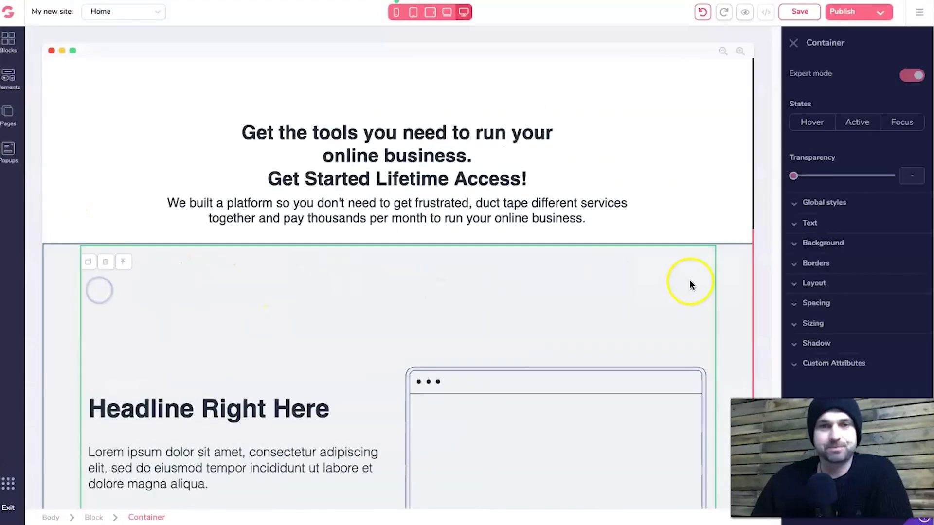
{"action": "left_click", "coordinate": [731, 267]}
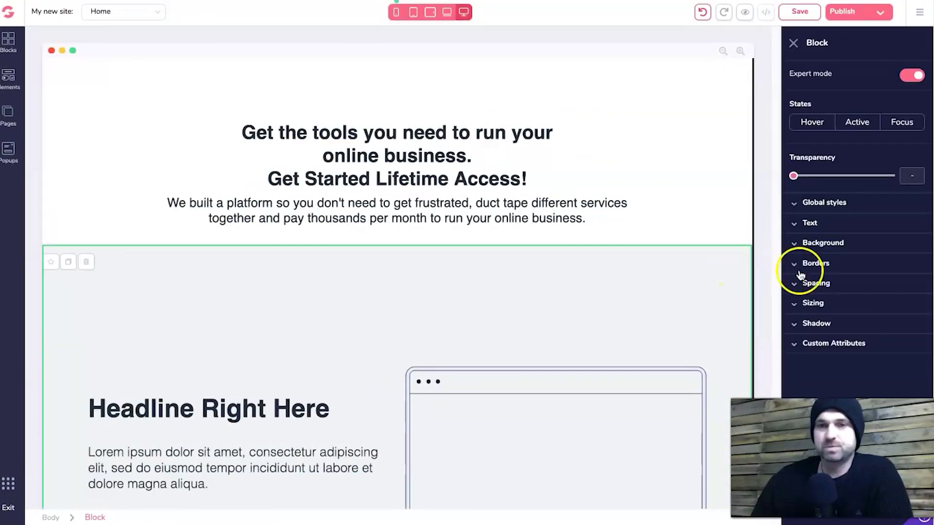
{"action": "left_click", "coordinate": [820, 244]}
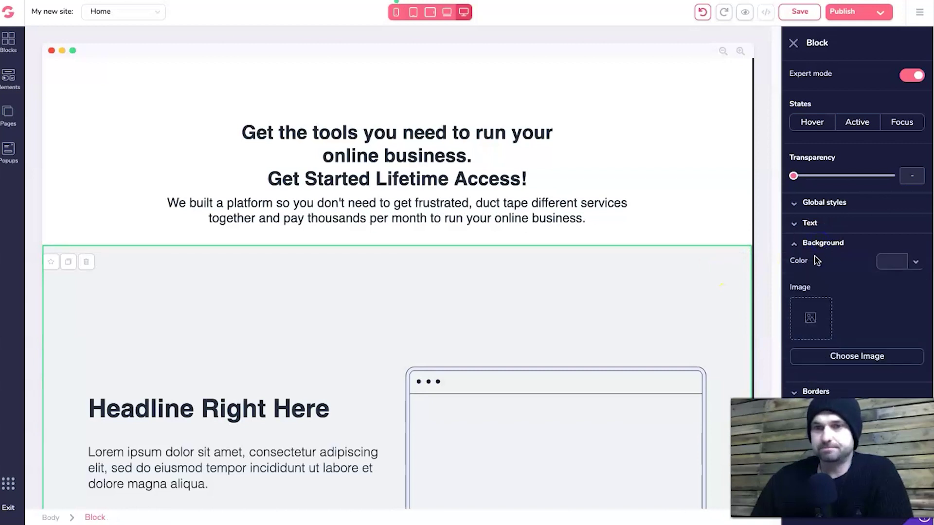
{"action": "left_click", "coordinate": [882, 261]}
{"action": "left_click", "coordinate": [815, 291]}
{"action": "left_click", "coordinate": [806, 320]}
{"action": "left_click", "coordinate": [568, 329]}
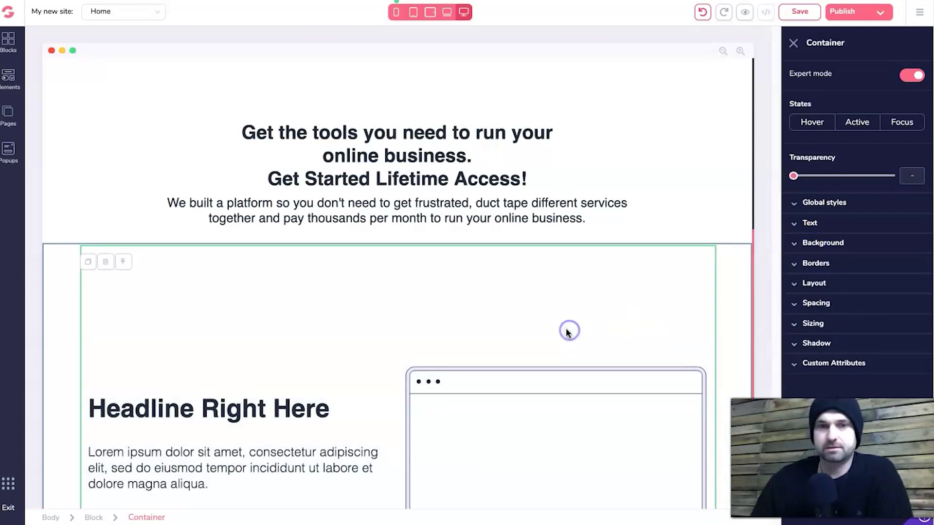
Step: Delete the browser device frame beside the "Headline Right Here" text
{"action": "scroll", "coordinate": [535, 328], "scroll_direction": "down", "scroll_amount": 4}
{"action": "left_click", "coordinate": [526, 311]}
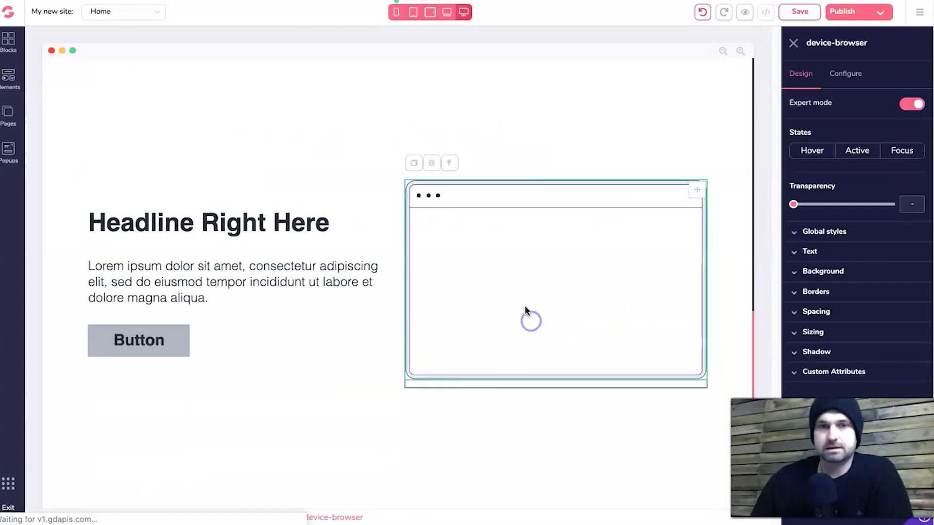
{"action": "left_click", "coordinate": [431, 167]}
{"action": "left_click", "coordinate": [484, 277]}
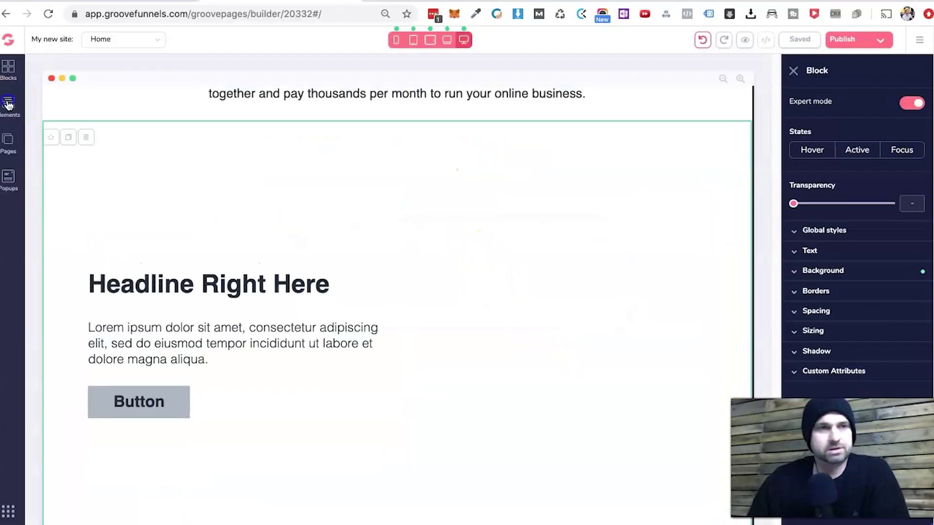
Step: Insert an Image element into the empty column beside "Headline Right Here"
{"action": "left_click", "coordinate": [8, 104]}
{"action": "scroll", "coordinate": [73, 282], "scroll_direction": "down", "scroll_amount": 3}
{"action": "scroll", "coordinate": [77, 302], "scroll_direction": "down", "scroll_amount": 10}
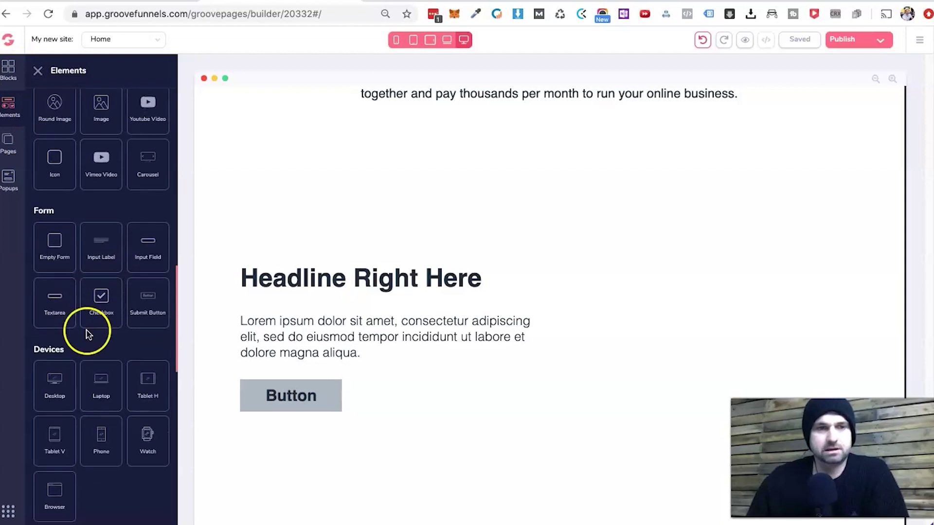
{"action": "scroll", "coordinate": [88, 340], "scroll_direction": "down", "scroll_amount": 5}
{"action": "scroll", "coordinate": [92, 340], "scroll_direction": "up", "scroll_amount": 8}
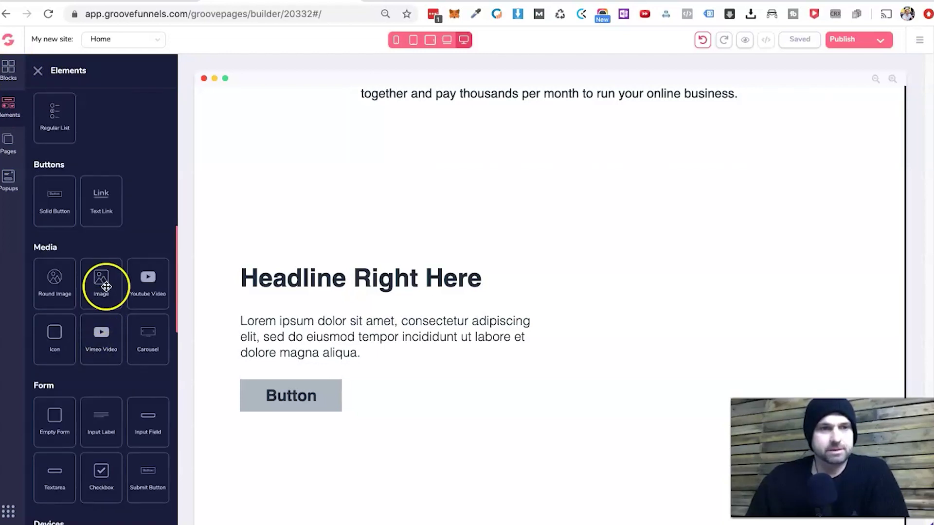
{"action": "left_click_drag", "start_coordinate": [479, 292], "coordinate": [613, 262]}
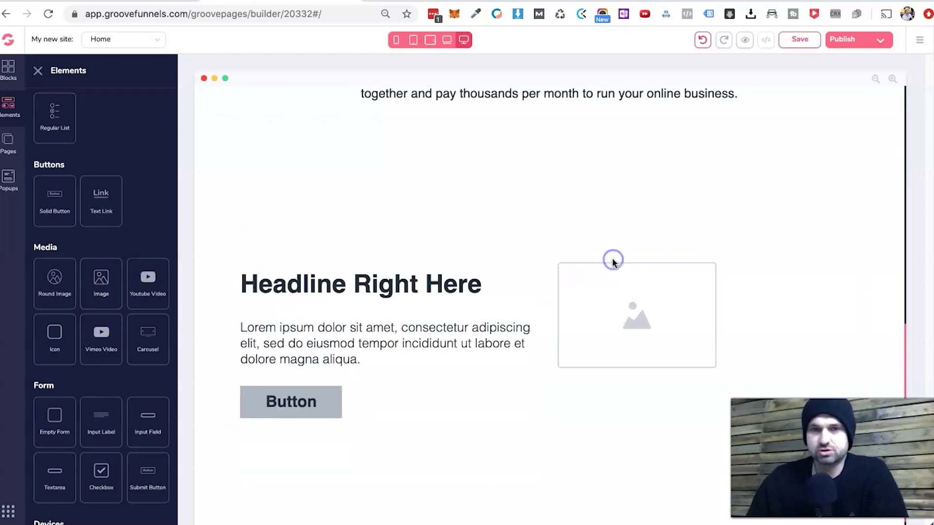
Step: Open the image library for the new Image element from its configuration settings
{"action": "left_click", "coordinate": [629, 296]}
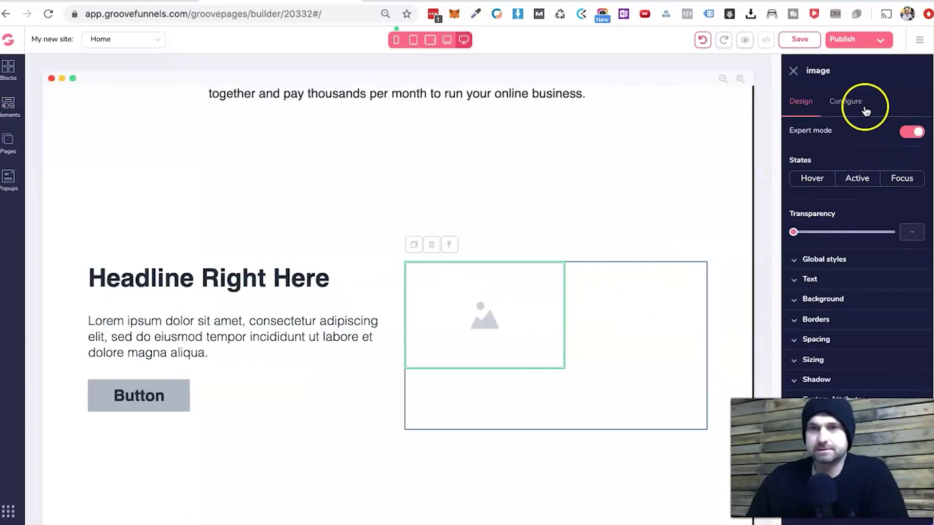
{"action": "left_click", "coordinate": [865, 111]}
{"action": "left_click", "coordinate": [852, 189]}
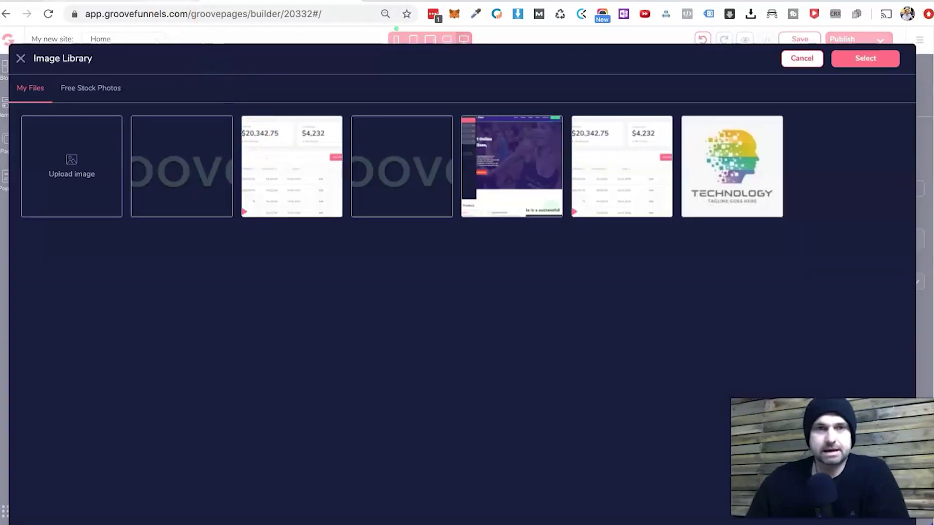
Step: On the GroovePages website, save the builder image beside "The tools you need to build funnels" to Downloads as a PNG image
{"action": "left_click", "coordinate": [204, 0]}
{"action": "right_click", "coordinate": [553, 151]}
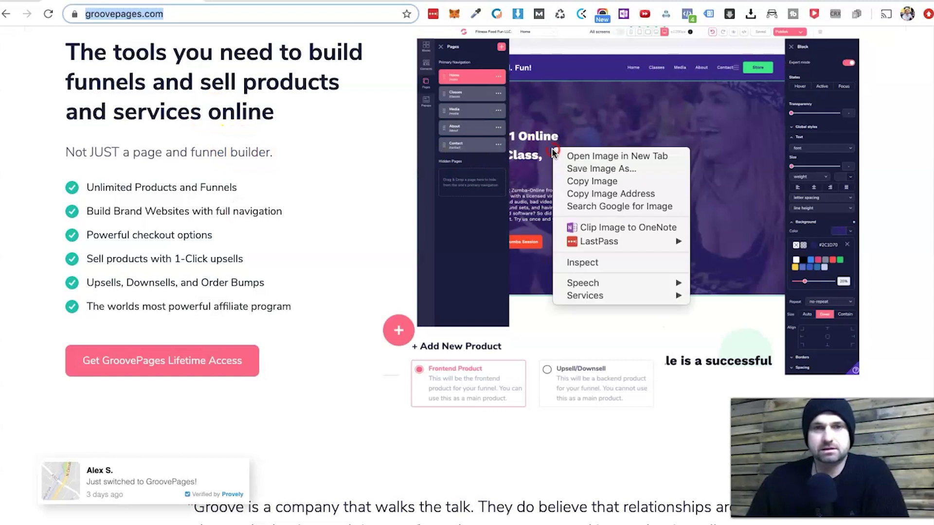
{"action": "left_click", "coordinate": [599, 168]}
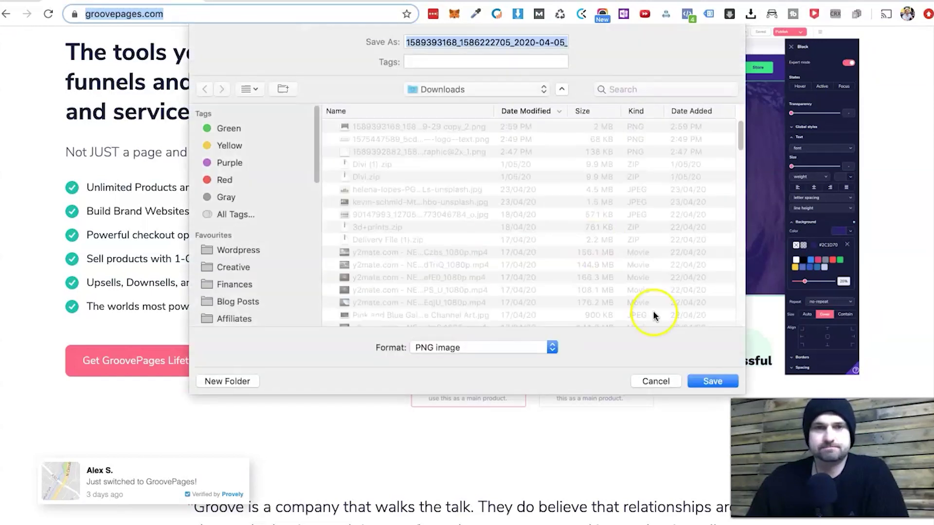
{"action": "left_click", "coordinate": [712, 381]}
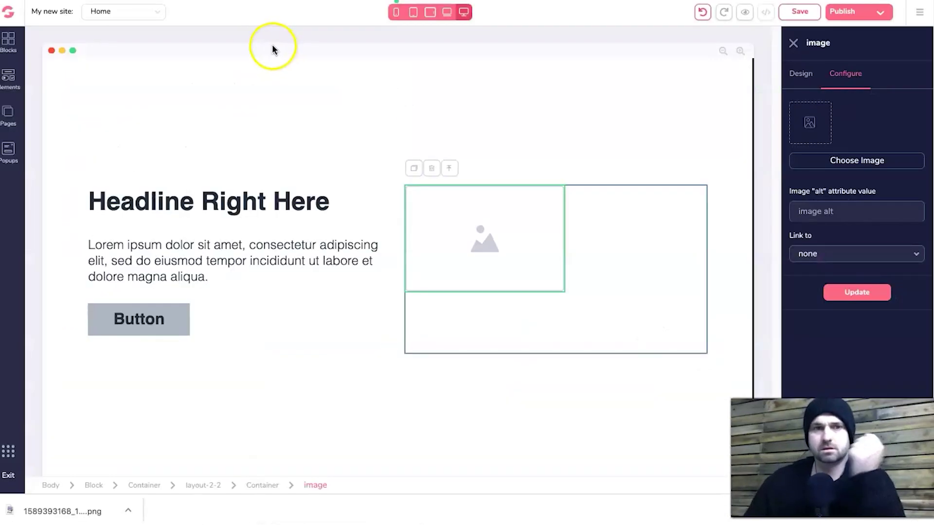
{"action": "left_click", "coordinate": [822, 165]}
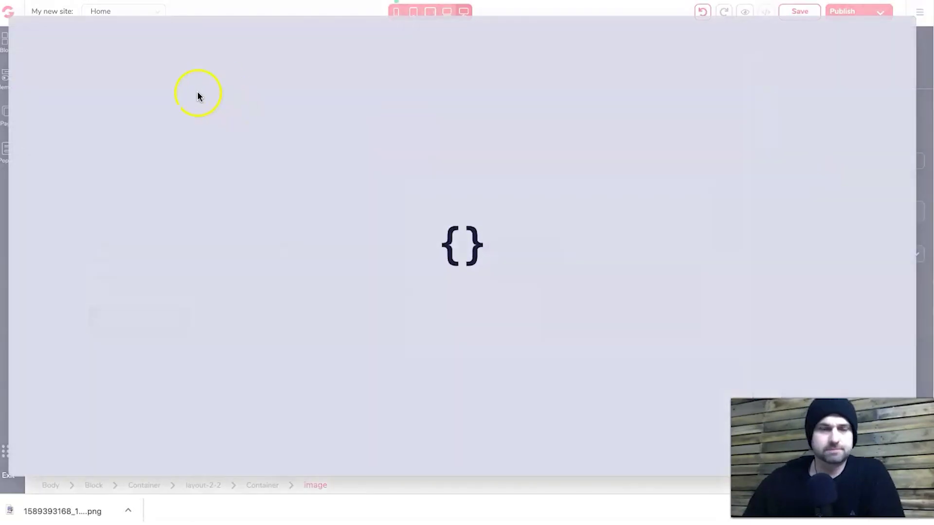
{"action": "left_click_drag", "start_coordinate": [54, 512], "coordinate": [119, 158]}
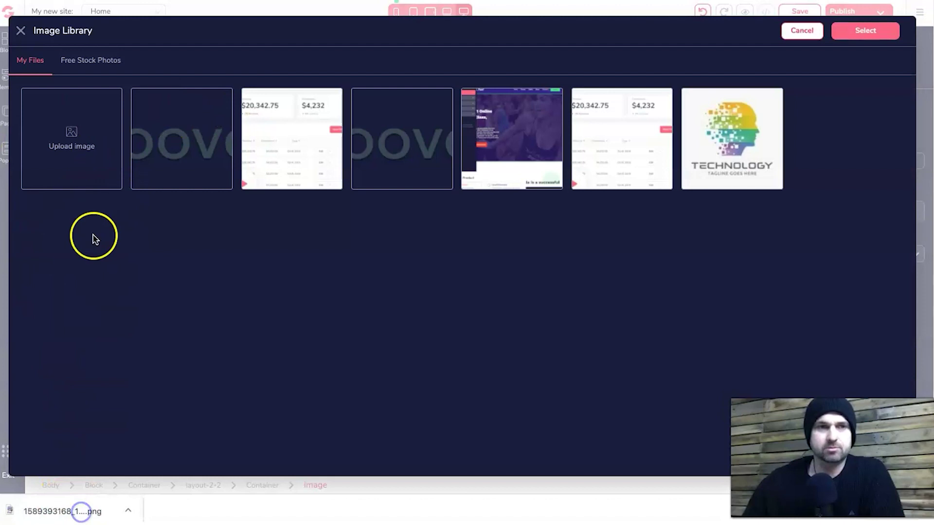
{"action": "left_click", "coordinate": [479, 124]}
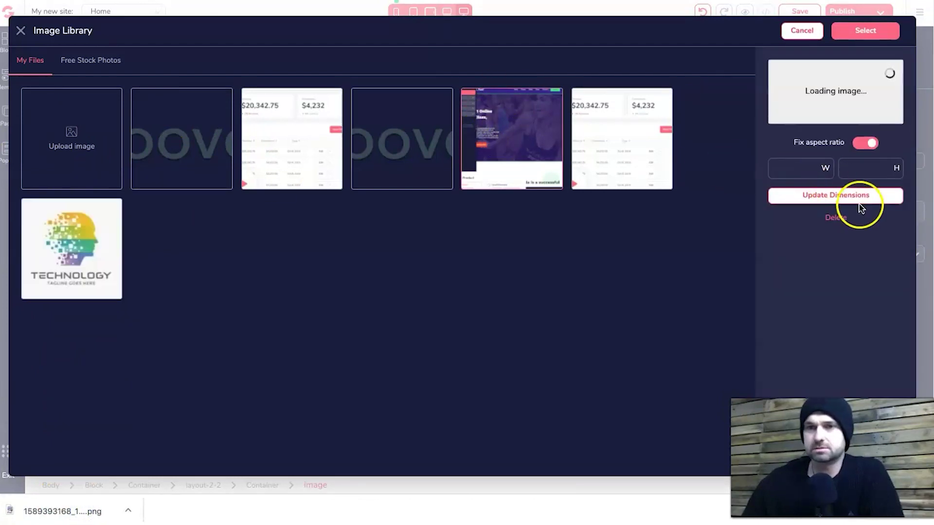
{"action": "left_click", "coordinate": [879, 32]}
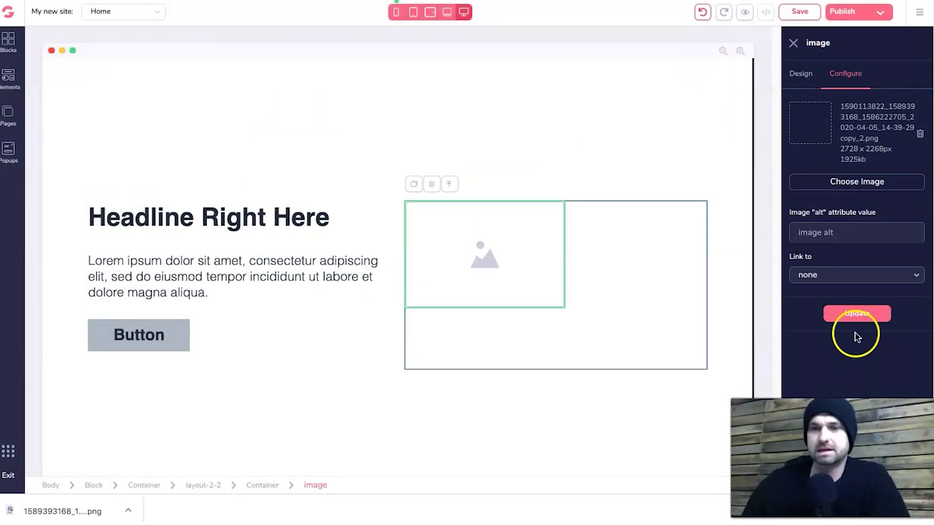
{"action": "left_click", "coordinate": [857, 315]}
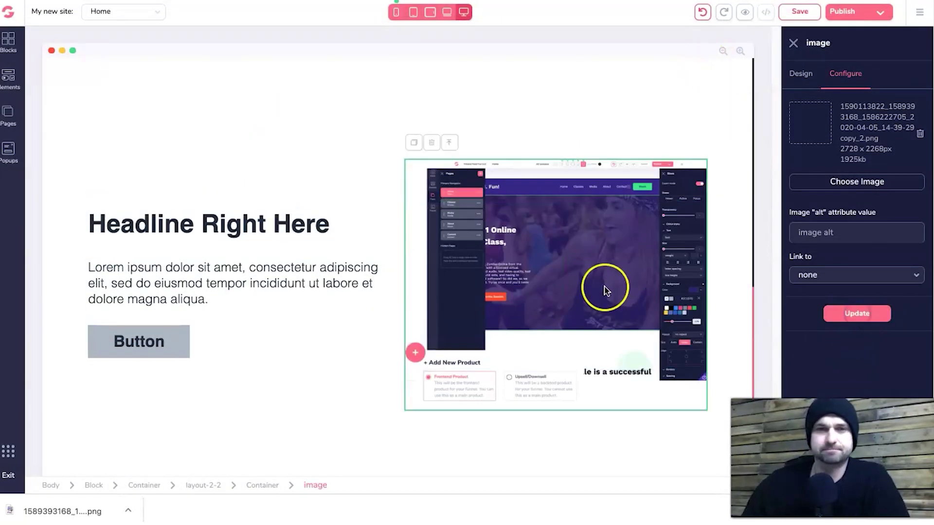
{"action": "left_click", "coordinate": [562, 433]}
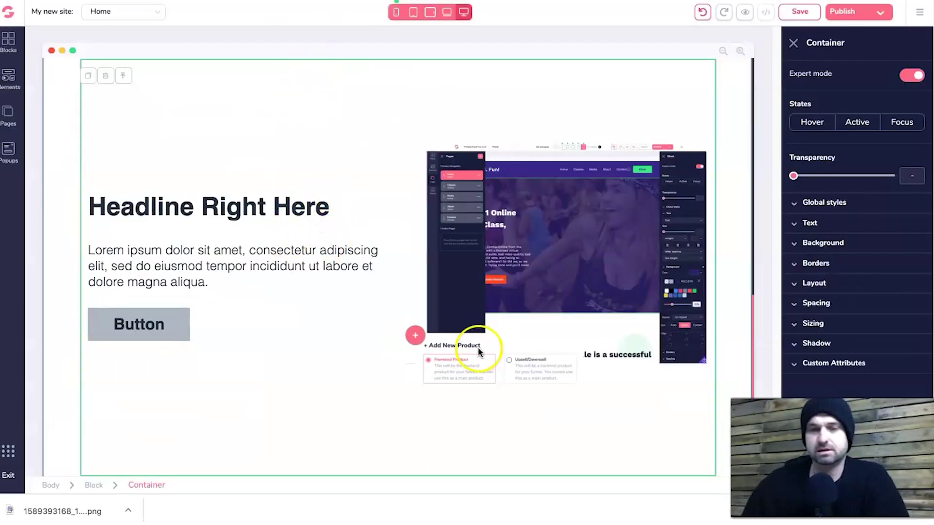
Step: Replace "Headline Right Here" with "The tools you need to build funnels and sell products and services online", copied from the GroovePages website
{"action": "left_click", "coordinate": [740, 271]}
{"action": "left_click", "coordinate": [685, 79]}
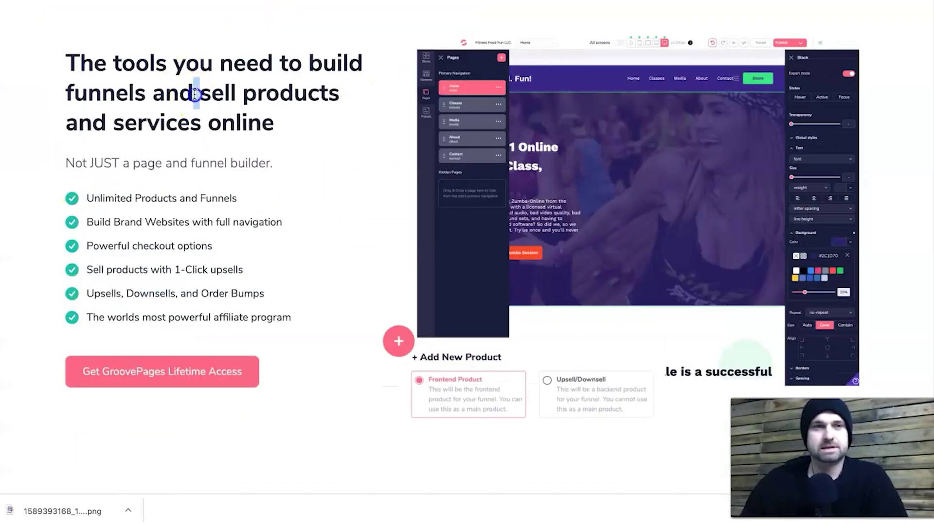
{"action": "triple_click", "coordinate": [195, 94]}
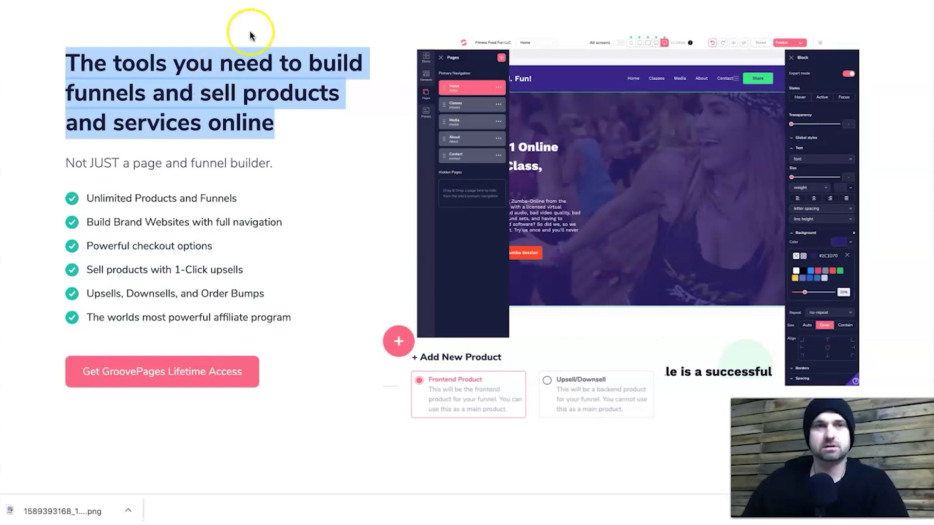
{"action": "right_click", "coordinate": [242, 66]}
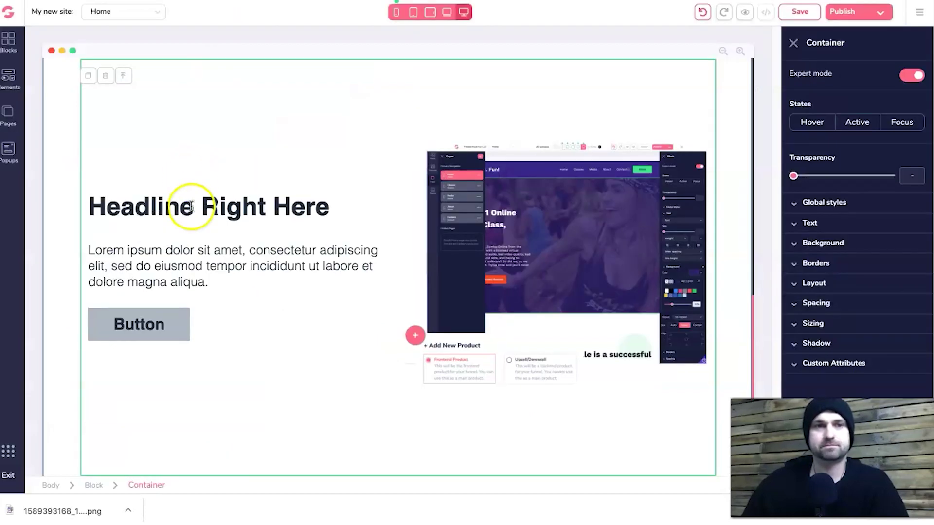
{"action": "triple_click", "coordinate": [191, 206]}
{"action": "right_click", "coordinate": [194, 204]}
{"action": "left_click", "coordinate": [131, 188]}
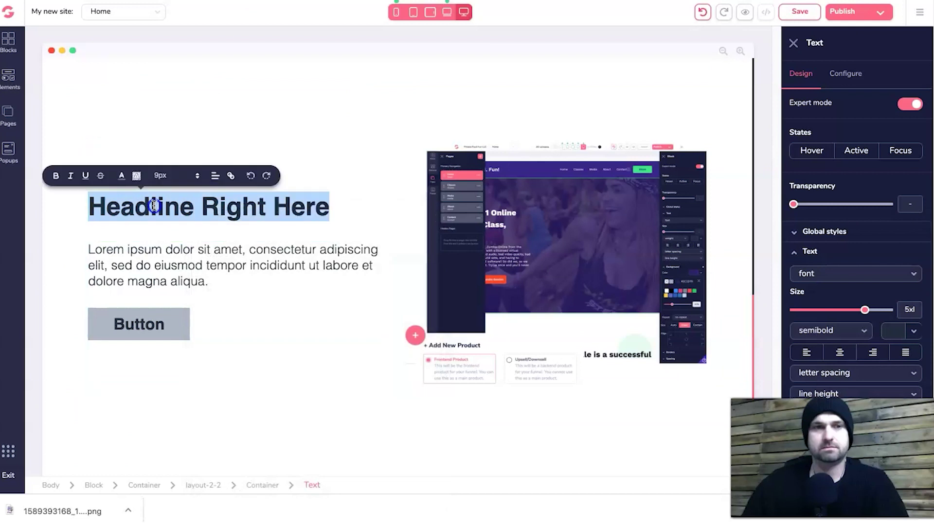
{"action": "right_click", "coordinate": [161, 203]}
{"action": "left_click", "coordinate": [219, 310]}
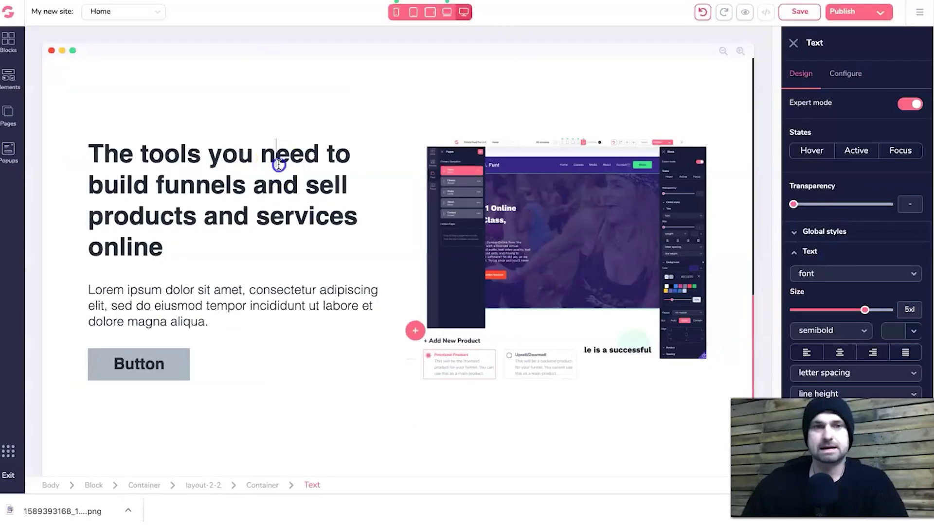
Step: Reduce the text size of the "The tools you need to build" headline to 4xl
{"action": "triple_click", "coordinate": [278, 165]}
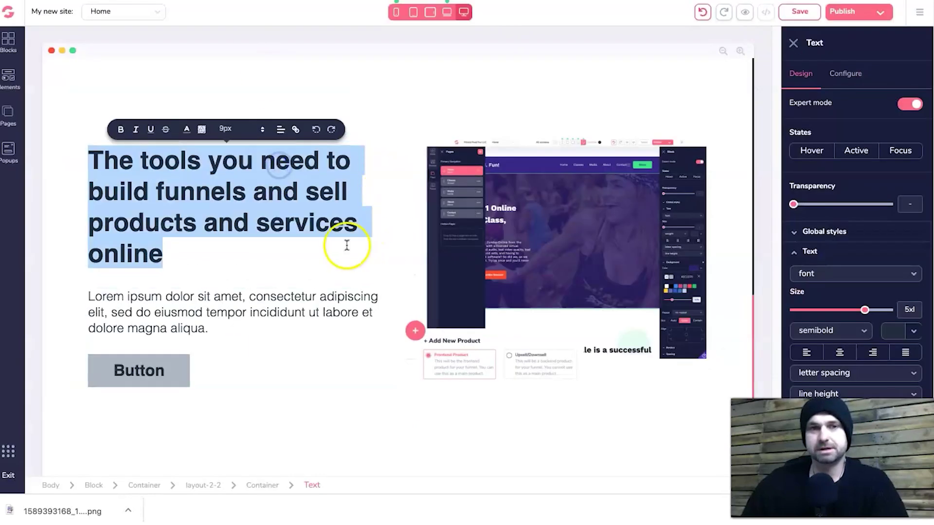
{"action": "left_click", "coordinate": [261, 131]}
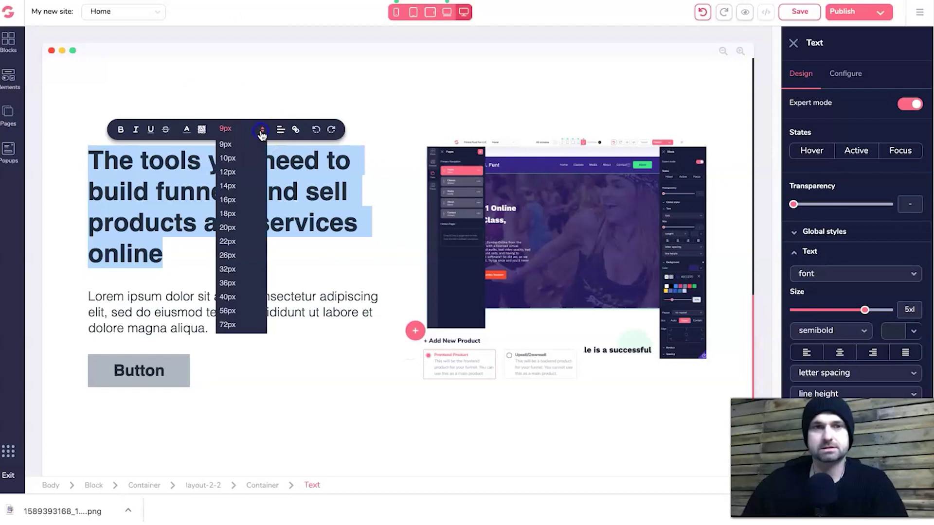
{"action": "left_click", "coordinate": [246, 150]}
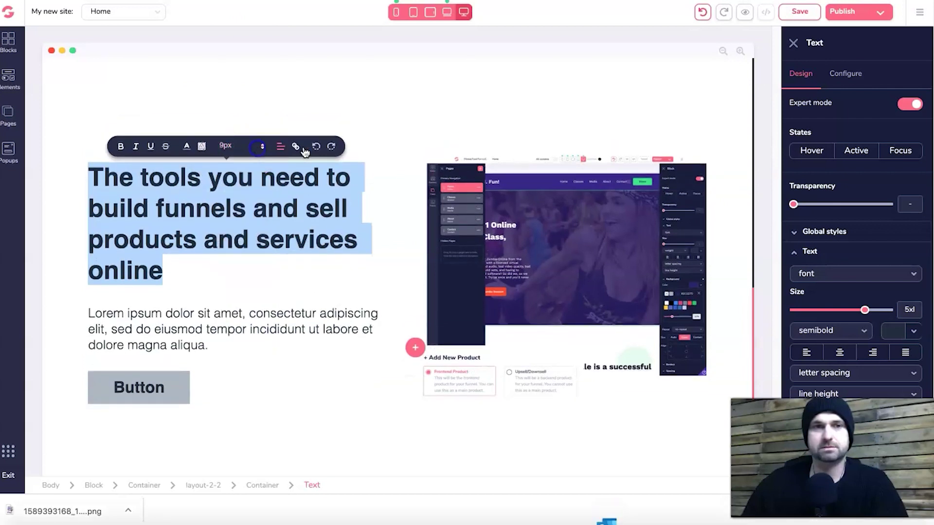
{"action": "left_click_drag", "start_coordinate": [865, 312], "coordinate": [855, 310]}
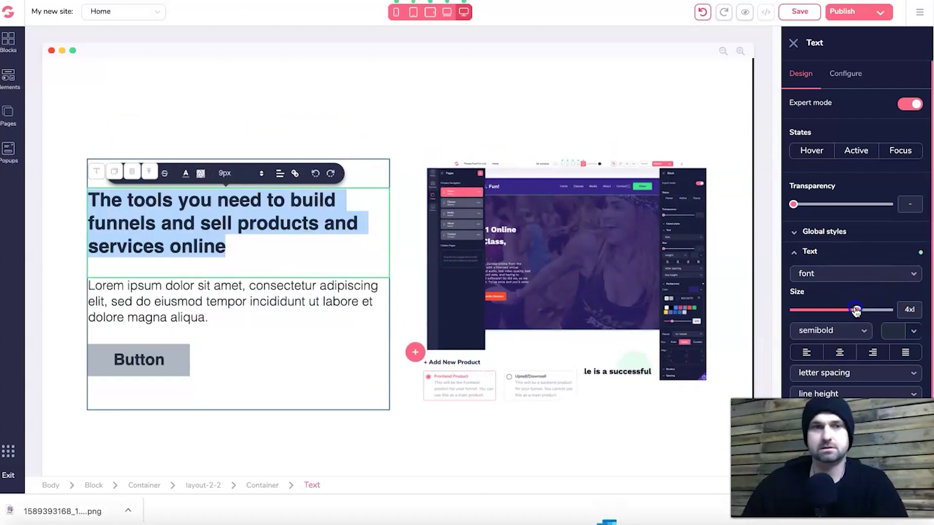
{"action": "left_click", "coordinate": [185, 279]}
{"action": "left_click", "coordinate": [354, 109]}
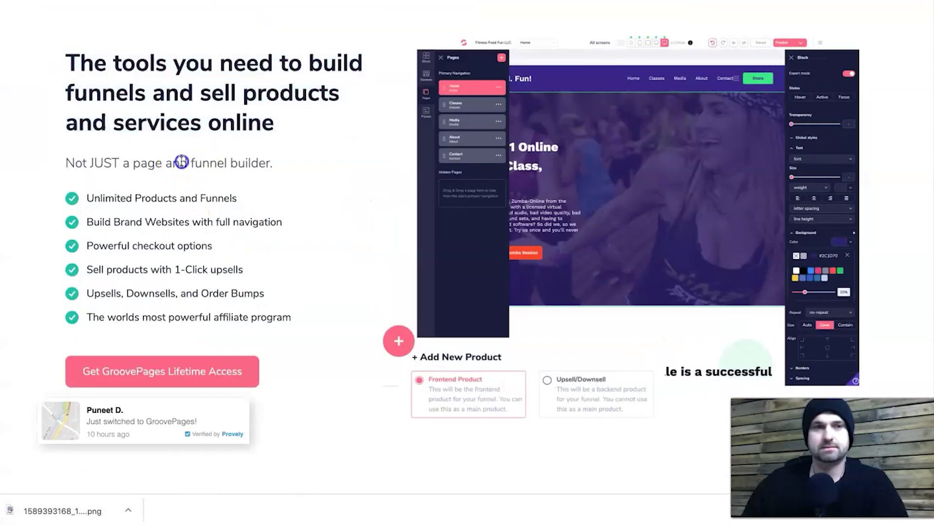
Step: Replace the Lorem ipsum paragraph under the headline with "Not JUST a page and funnel builder.", copied from the GroovePages website
{"action": "triple_click", "coordinate": [182, 162]}
{"action": "right_click", "coordinate": [182, 162]}
{"action": "left_click", "coordinate": [214, 185]}
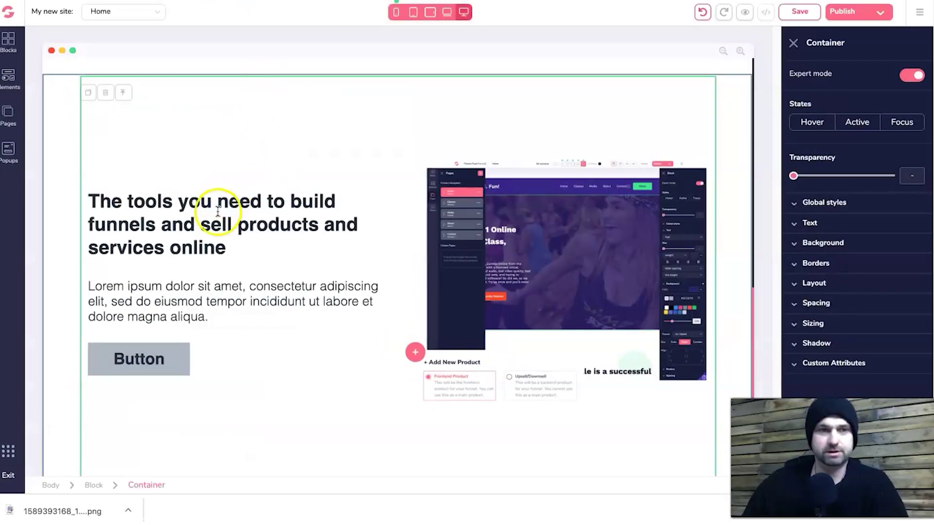
{"action": "left_click", "coordinate": [217, 292]}
{"action": "triple_click", "coordinate": [217, 292]}
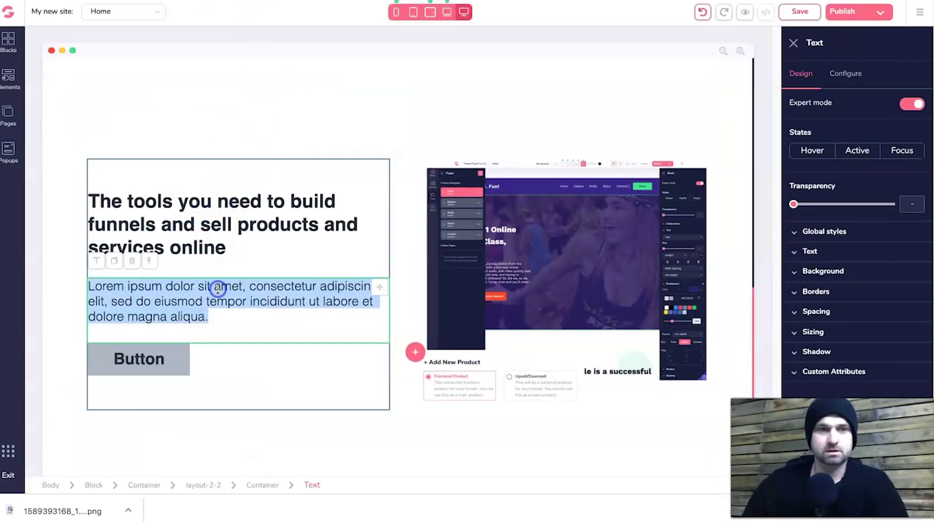
{"action": "right_click", "coordinate": [207, 295]}
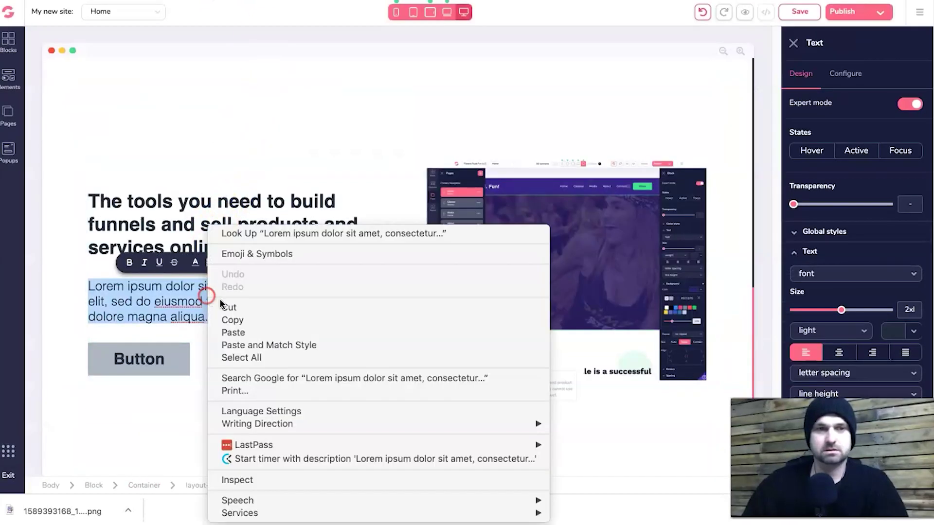
{"action": "left_click", "coordinate": [228, 328]}
{"action": "left_click", "coordinate": [347, 393]}
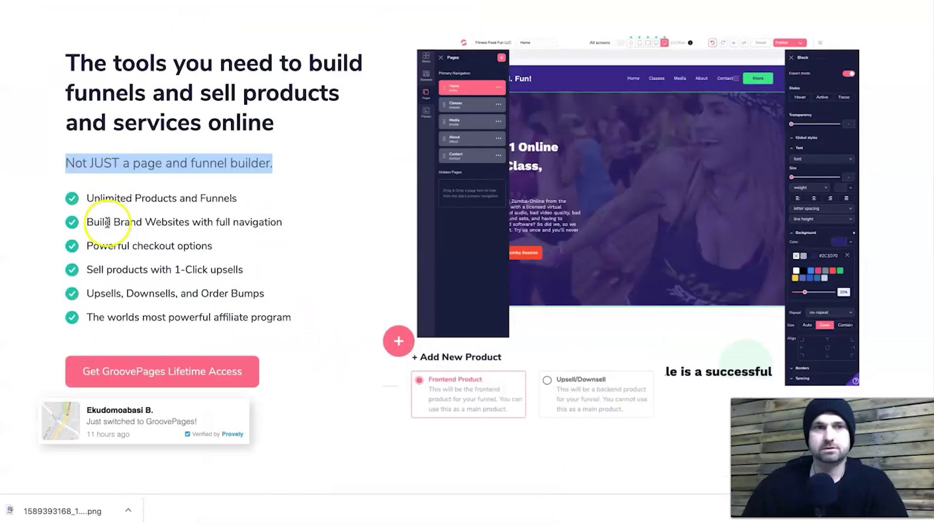
Step: Insert an Icon List Item element between the "Not JUST a page and funnel builder." text and the button, and select its text
{"action": "left_click", "coordinate": [97, 202]}
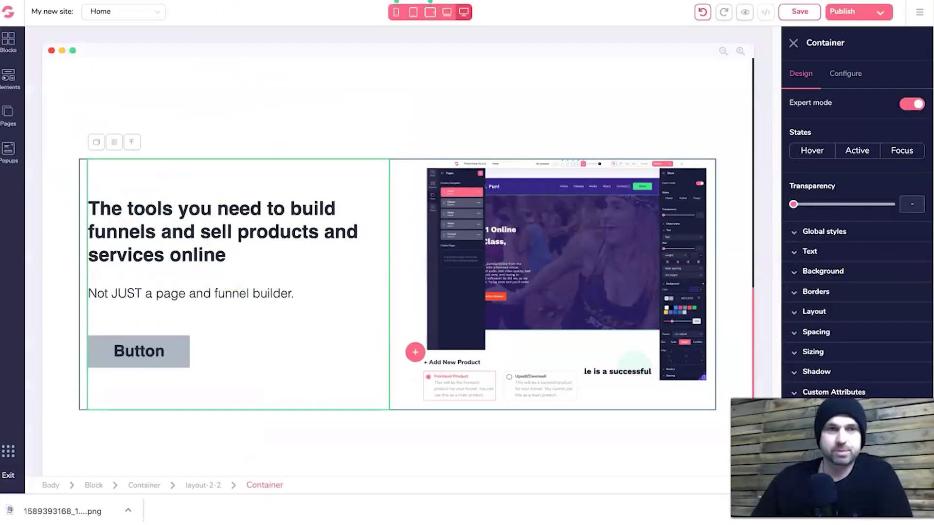
{"action": "left_click", "coordinate": [248, 455]}
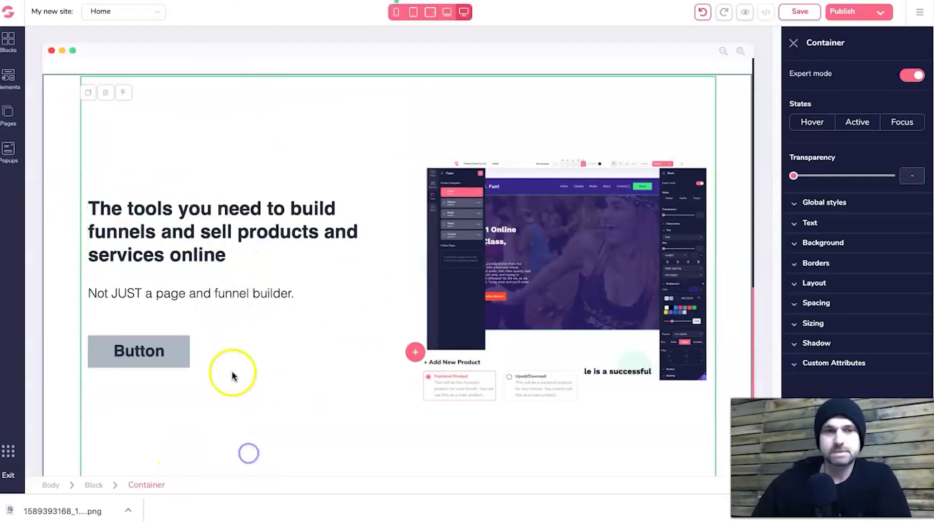
{"action": "left_click", "coordinate": [12, 82]}
{"action": "scroll", "coordinate": [109, 313], "scroll_direction": "down", "scroll_amount": 6}
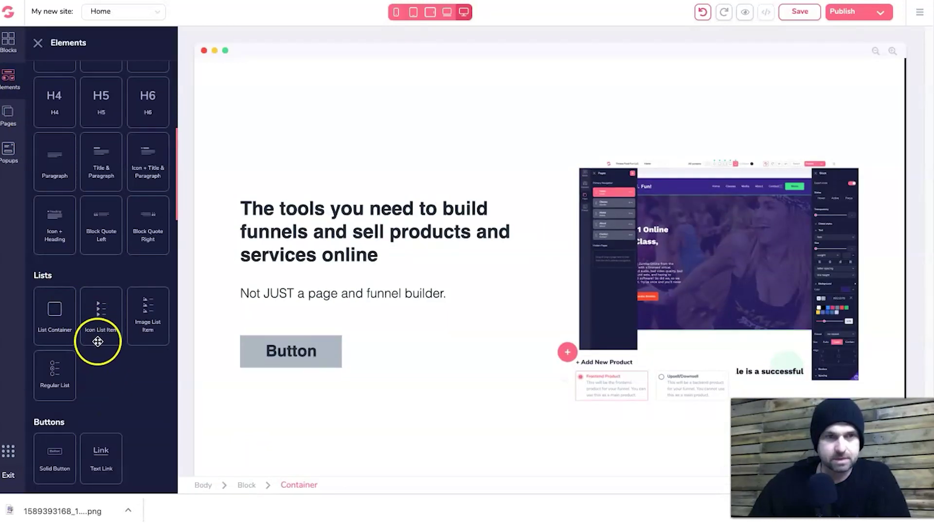
{"action": "left_click_drag", "start_coordinate": [101, 315], "coordinate": [311, 327]}
{"action": "left_click", "coordinate": [396, 330]}
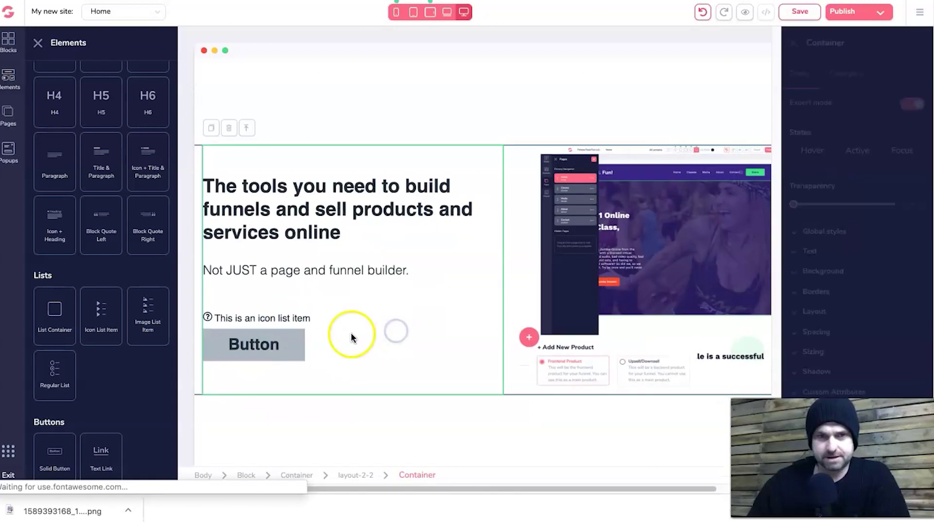
{"action": "left_click", "coordinate": [189, 332]}
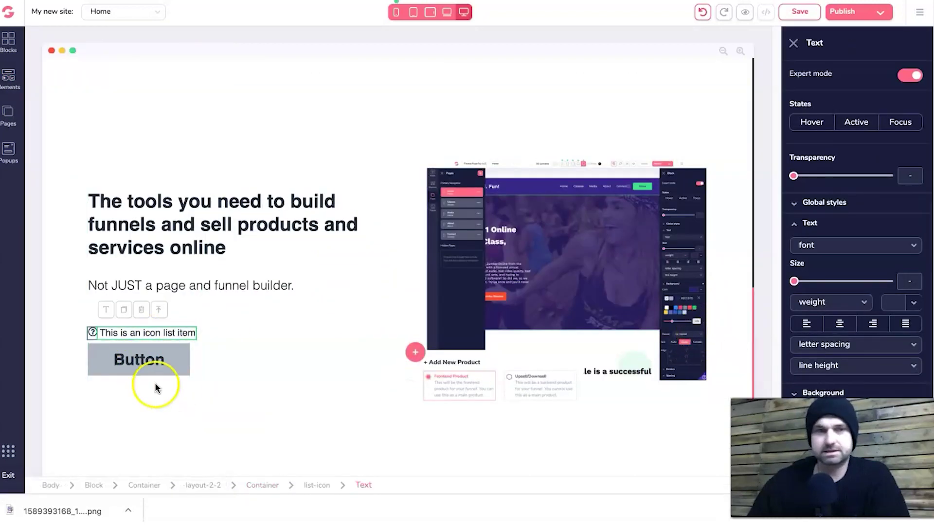
Step: Remove a blank line after the subheading text "Not JUST a page and funnel builder."
{"action": "left_click", "coordinate": [288, 305]}
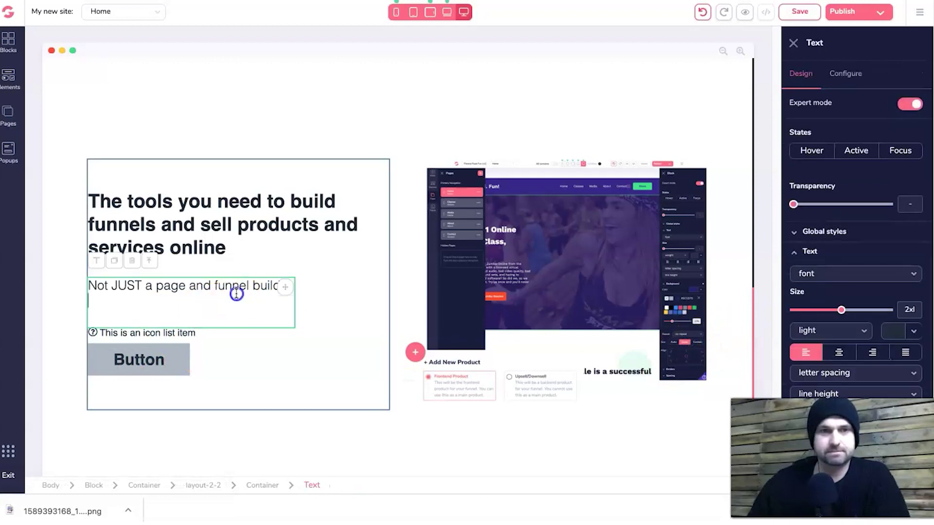
{"action": "key", "text": "BackSpace"}
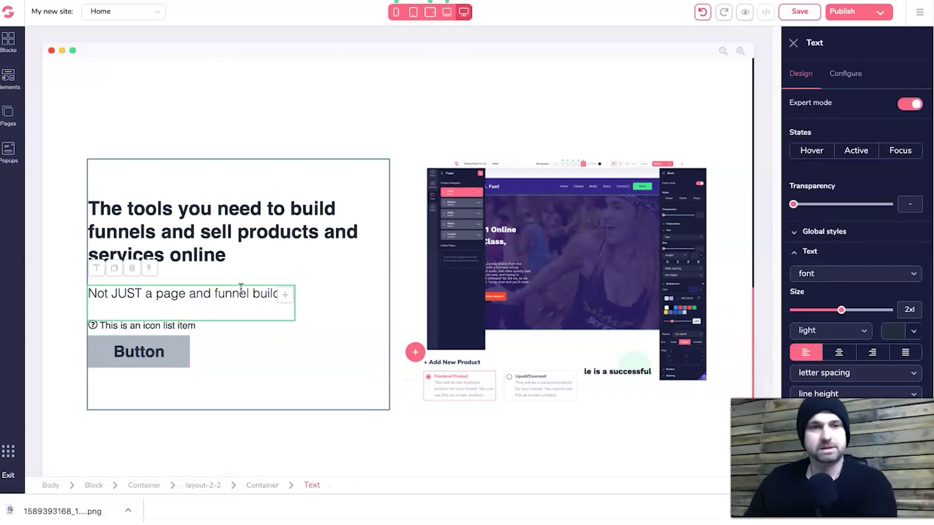
{"action": "left_click", "coordinate": [377, 323]}
{"action": "left_click", "coordinate": [192, 323]}
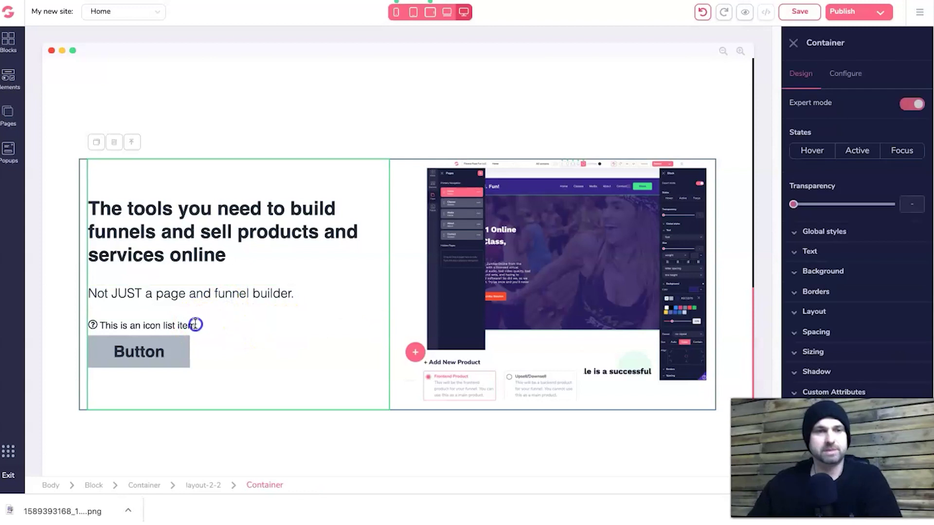
{"action": "left_click", "coordinate": [252, 322]}
Step: Increase the top margin of the button below the icon list item
{"action": "left_click", "coordinate": [179, 353]}
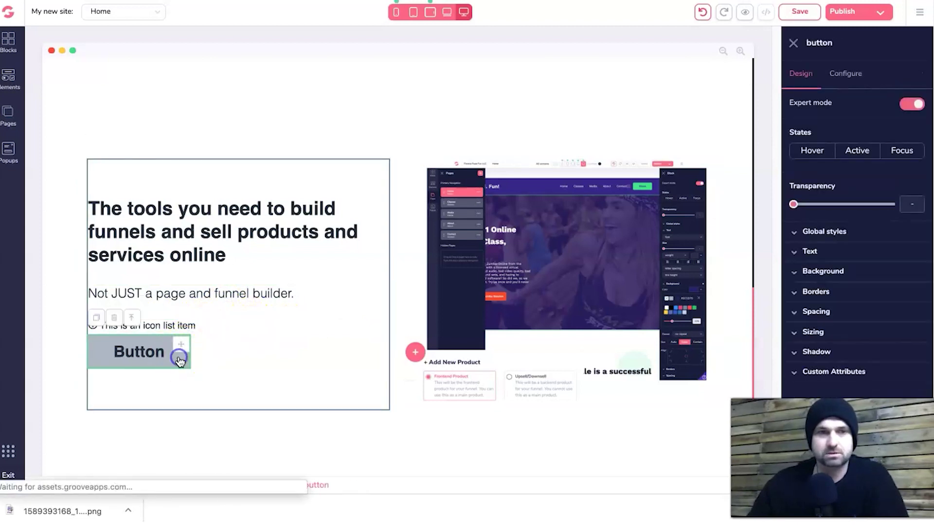
{"action": "left_click", "coordinate": [805, 315]}
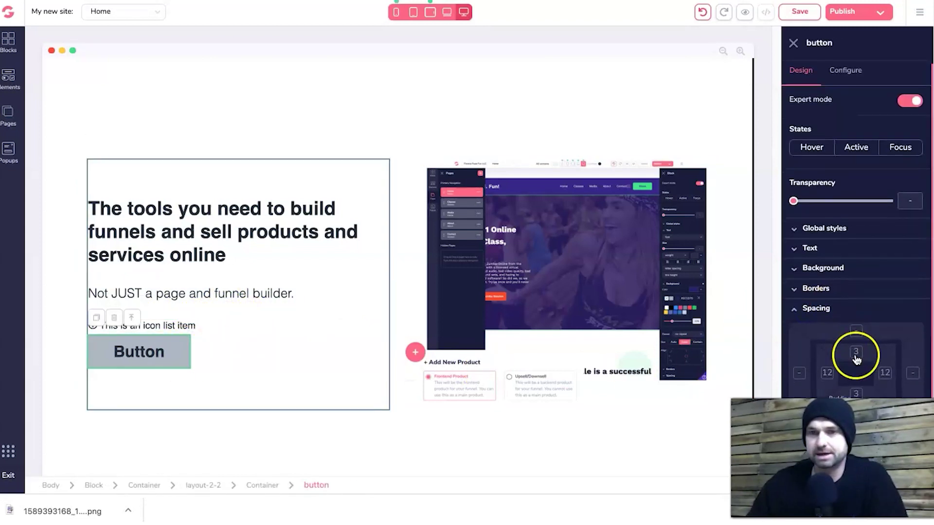
{"action": "scroll", "coordinate": [856, 370], "scroll_direction": "down", "scroll_amount": 3}
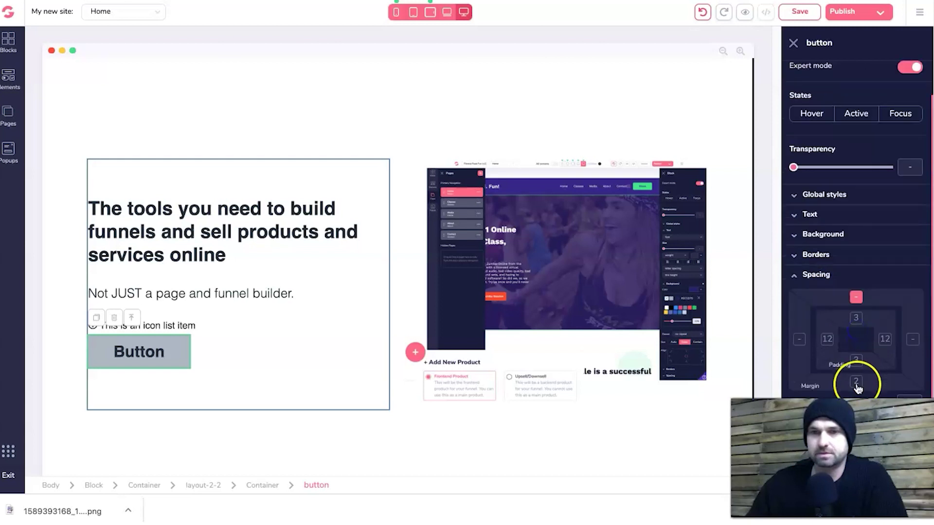
{"action": "left_click_drag", "start_coordinate": [795, 387], "coordinate": [826, 386]}
{"action": "left_click", "coordinate": [365, 357]}
Step: Try to swap the list item's question-mark icon for fas fa-check-circle
{"action": "left_click", "coordinate": [195, 302]}
{"action": "left_click", "coordinate": [140, 303]}
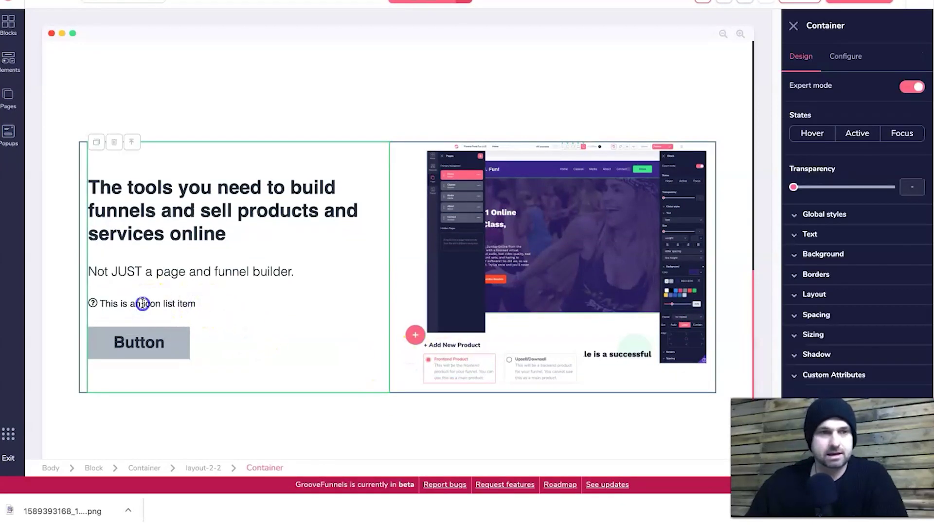
{"action": "left_click", "coordinate": [92, 302]}
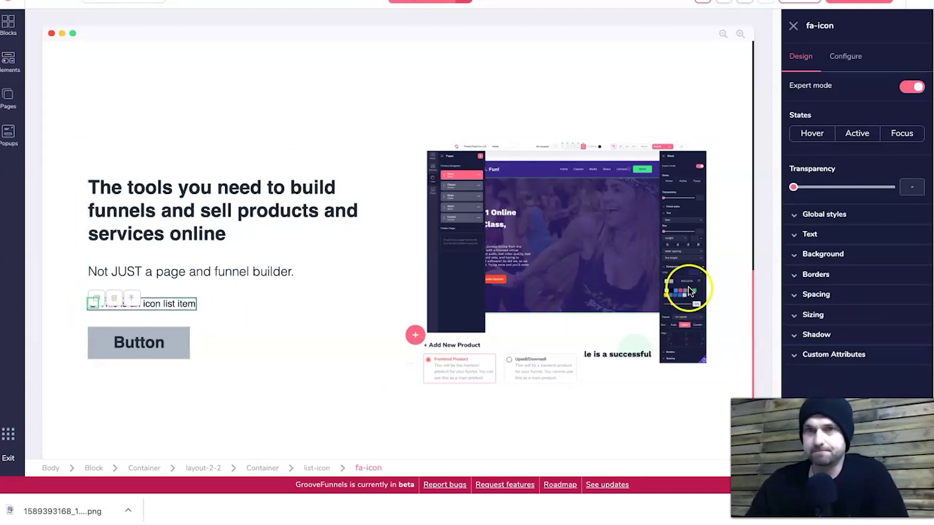
{"action": "left_click", "coordinate": [854, 56]}
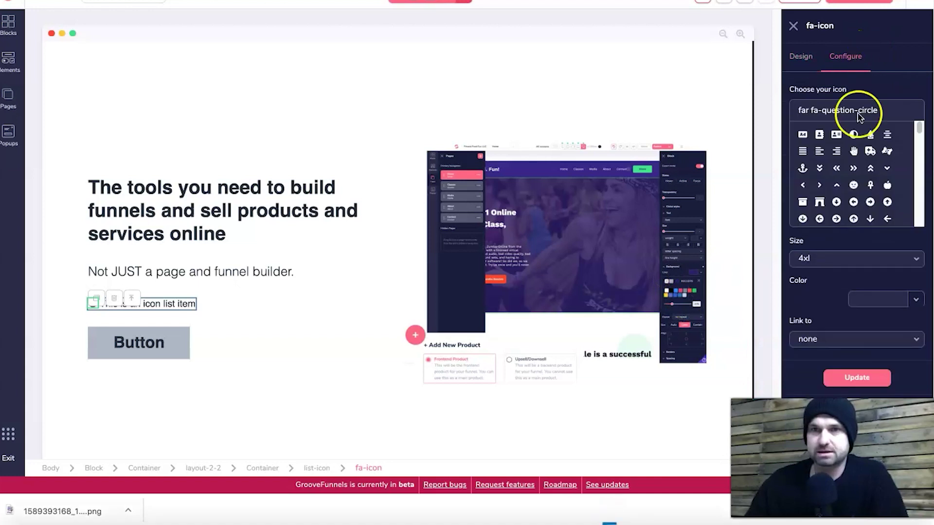
{"action": "left_click", "coordinate": [837, 201]}
{"action": "scroll", "coordinate": [836, 200], "scroll_direction": "down", "scroll_amount": 2}
{"action": "left_click", "coordinate": [852, 216]}
{"action": "scroll", "coordinate": [848, 200], "scroll_direction": "down", "scroll_amount": 3}
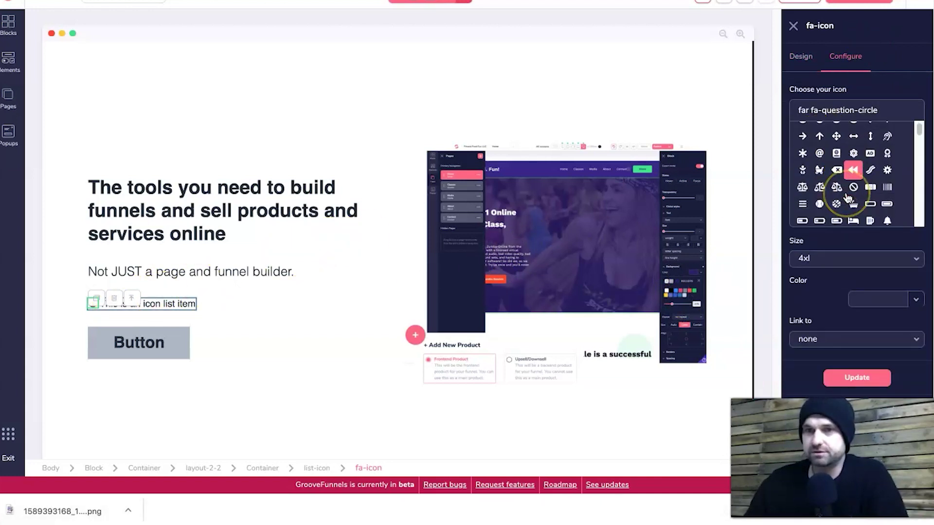
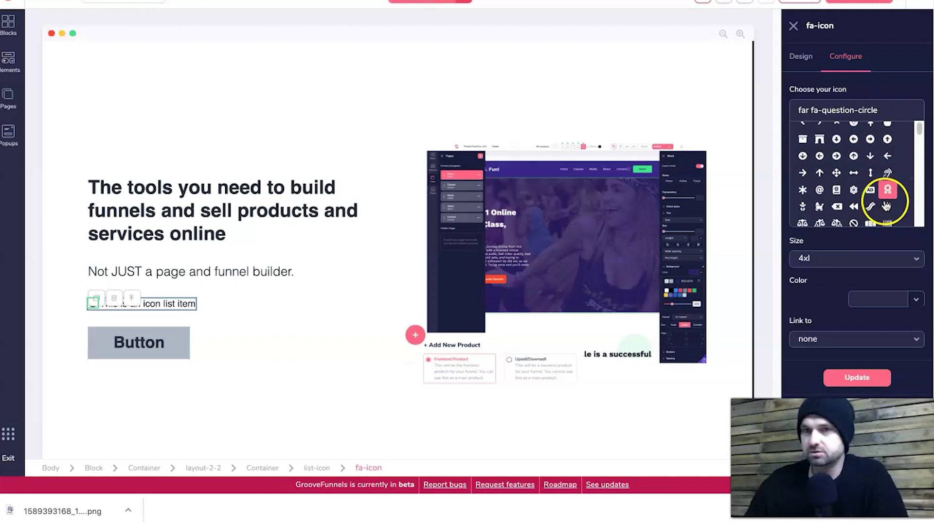
{"action": "scroll", "coordinate": [886, 207], "scroll_direction": "down", "scroll_amount": 5}
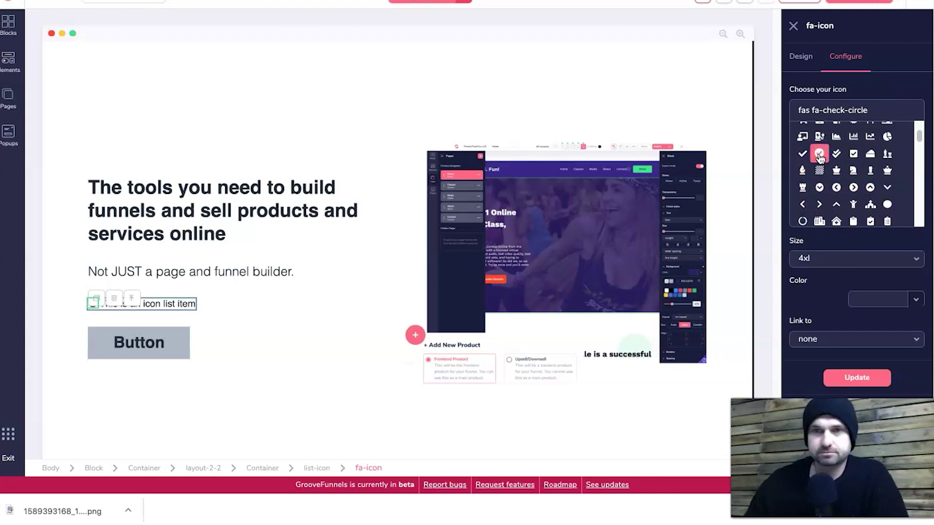
{"action": "left_click", "coordinate": [248, 367]}
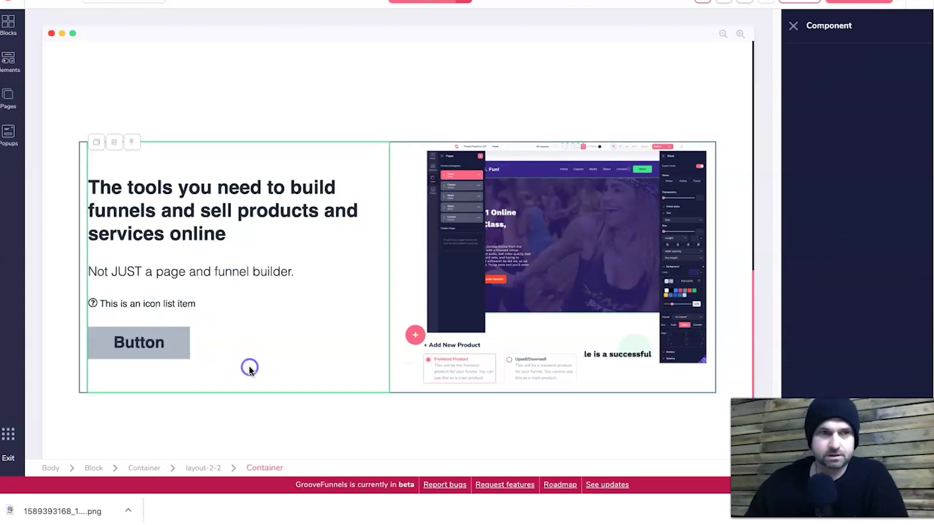
Step: Choose fas fa-check-circle as the icon for the icon list item
{"action": "left_click", "coordinate": [193, 299]}
{"action": "left_click", "coordinate": [112, 307]}
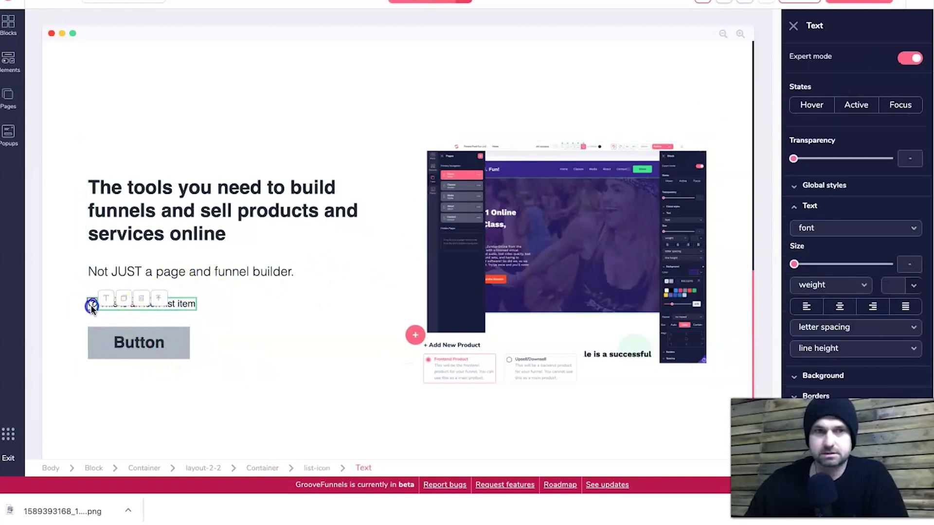
{"action": "left_click", "coordinate": [91, 305]}
{"action": "left_click", "coordinate": [849, 57]}
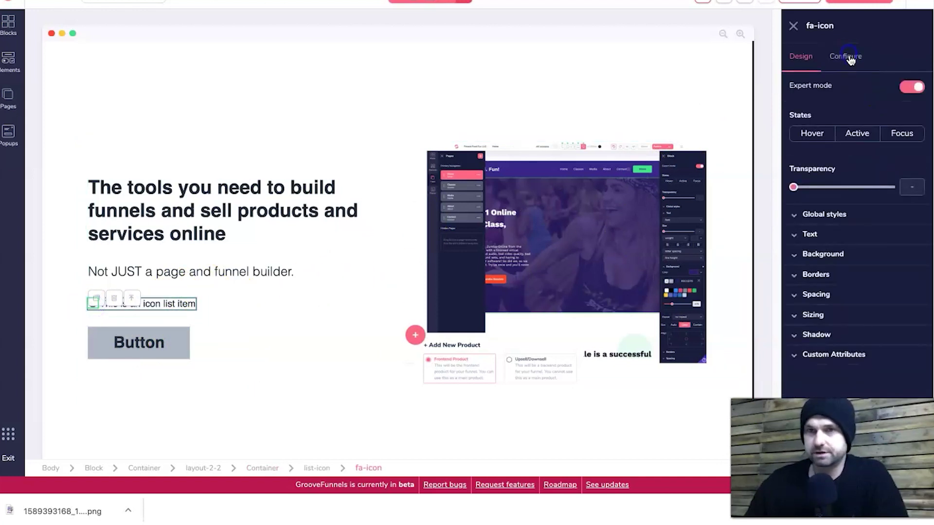
{"action": "scroll", "coordinate": [871, 136], "scroll_direction": "up", "scroll_amount": 1}
{"action": "scroll", "coordinate": [863, 202], "scroll_direction": "down", "scroll_amount": 10}
{"action": "scroll", "coordinate": [866, 197], "scroll_direction": "down", "scroll_amount": 5}
{"action": "scroll", "coordinate": [865, 197], "scroll_direction": "down", "scroll_amount": 6}
{"action": "left_click", "coordinate": [811, 202]}
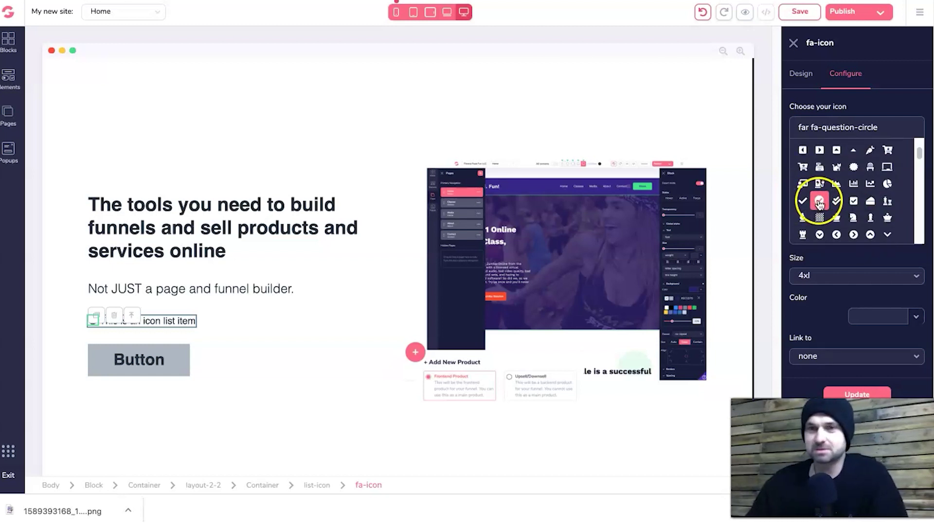
{"action": "left_click", "coordinate": [821, 201]}
{"action": "left_click", "coordinate": [820, 207]}
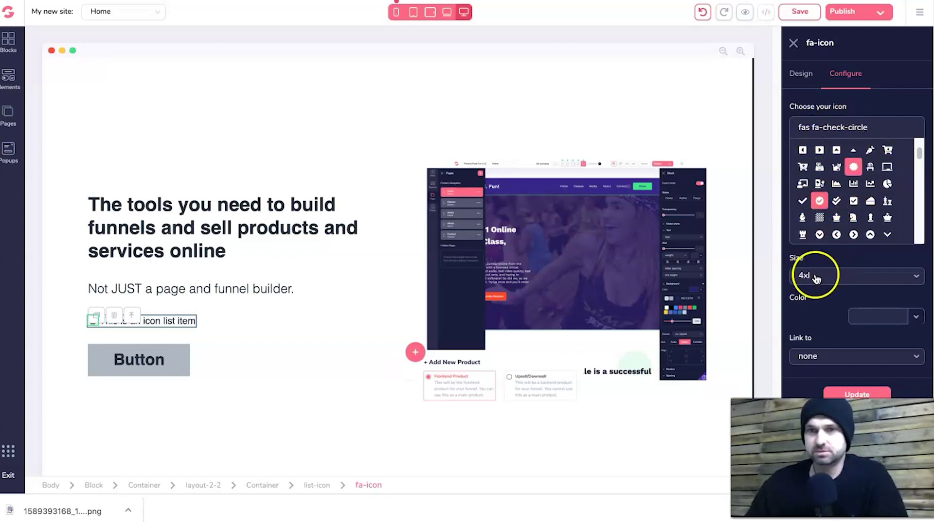
Step: Set the check-circle icon's color to green and apply the icon changes
{"action": "left_click", "coordinate": [876, 317]}
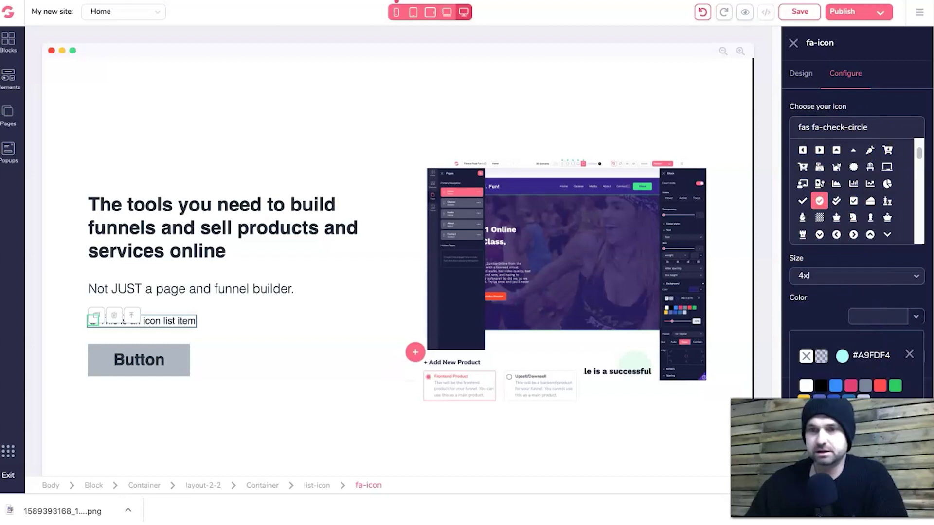
{"action": "scroll", "coordinate": [739, 253], "scroll_direction": "down", "scroll_amount": 2}
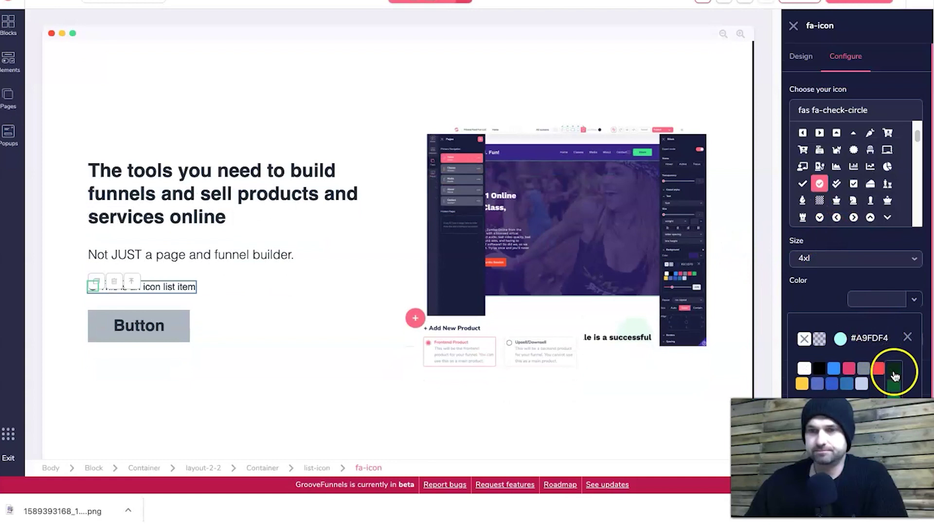
{"action": "left_click", "coordinate": [893, 384]}
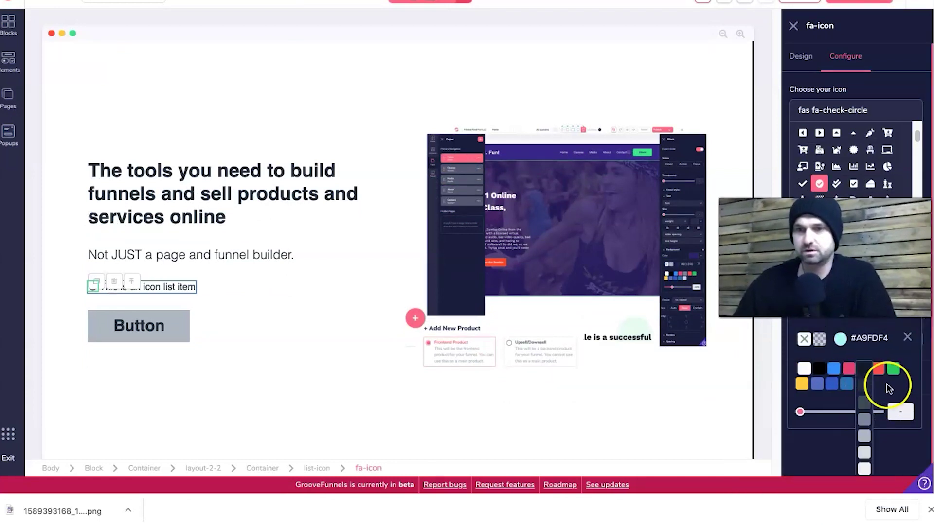
{"action": "left_click", "coordinate": [895, 421]}
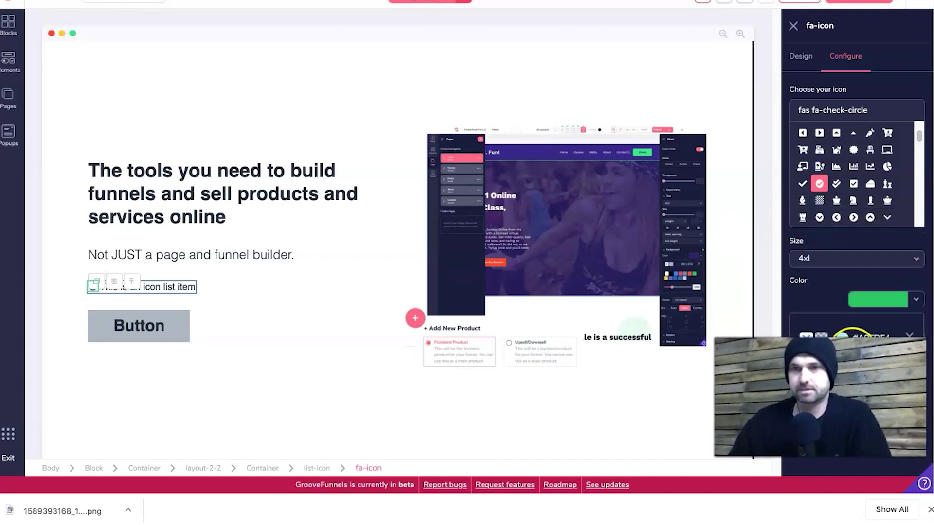
{"action": "left_click", "coordinate": [890, 298]}
{"action": "left_click", "coordinate": [856, 378]}
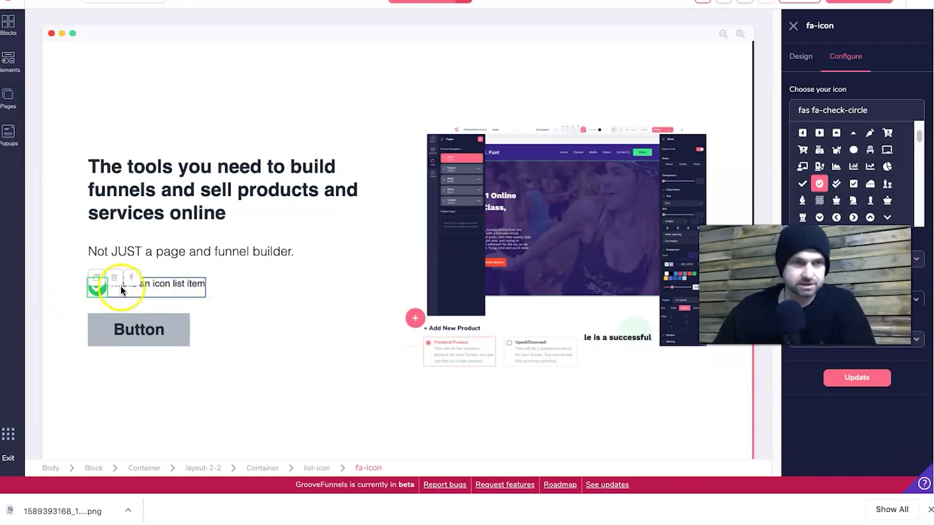
{"action": "left_click", "coordinate": [223, 313]}
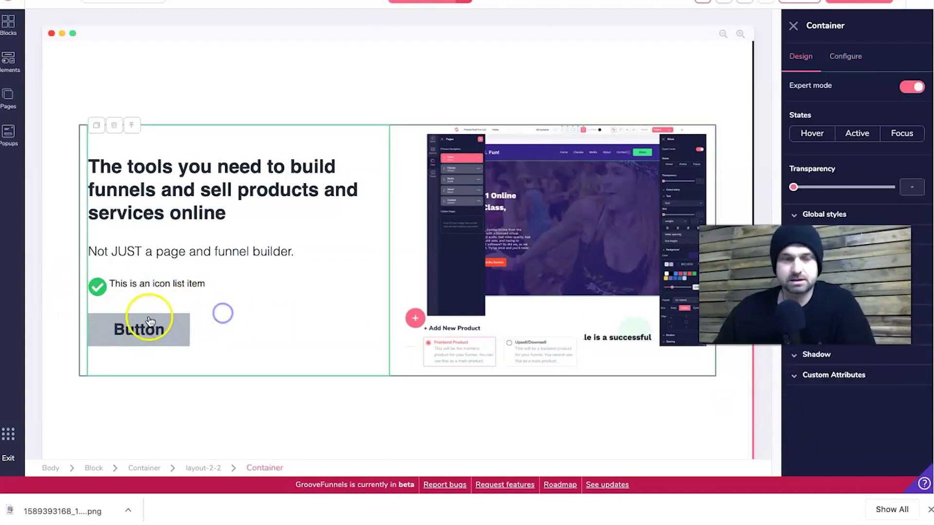
Step: Reduce the check-circle icon's size to 2xl and apply the update
{"action": "left_click", "coordinate": [97, 287]}
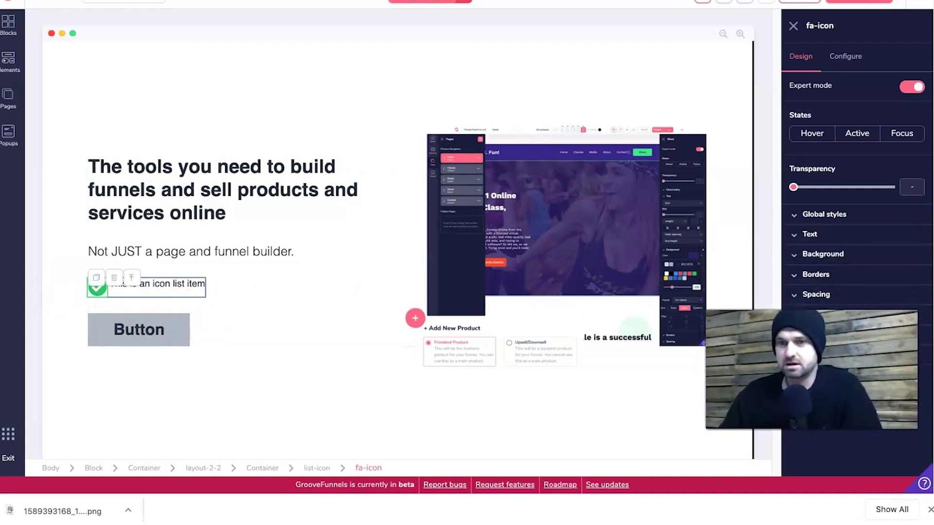
{"action": "left_click", "coordinate": [833, 69]}
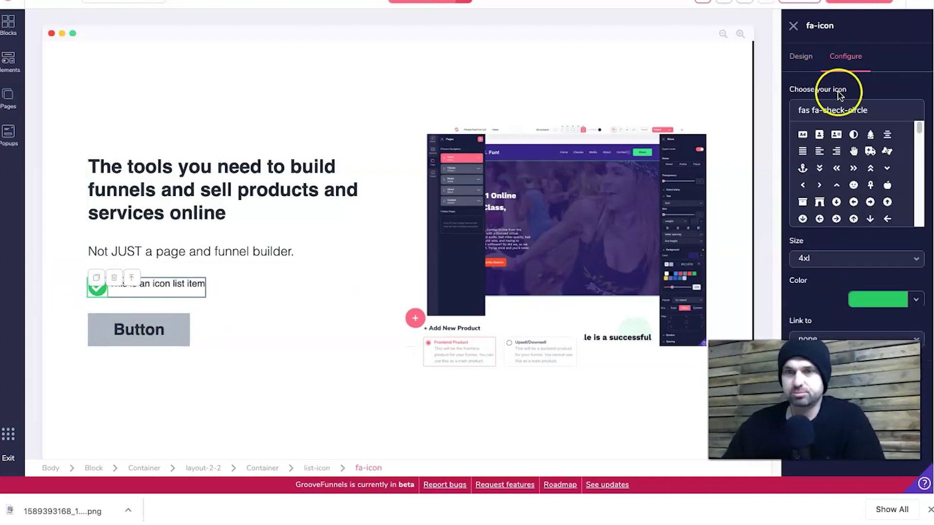
{"action": "left_click", "coordinate": [823, 266]}
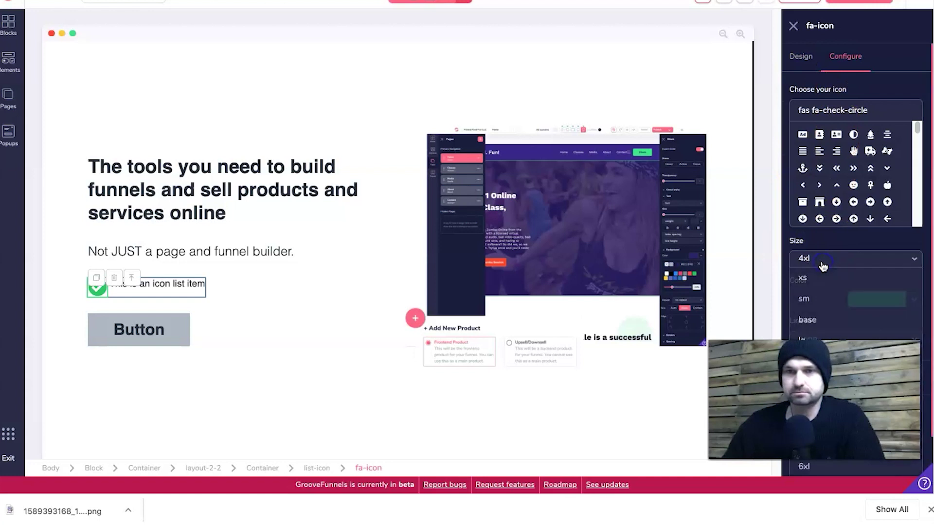
{"action": "scroll", "coordinate": [818, 302], "scroll_direction": "down", "scroll_amount": 1}
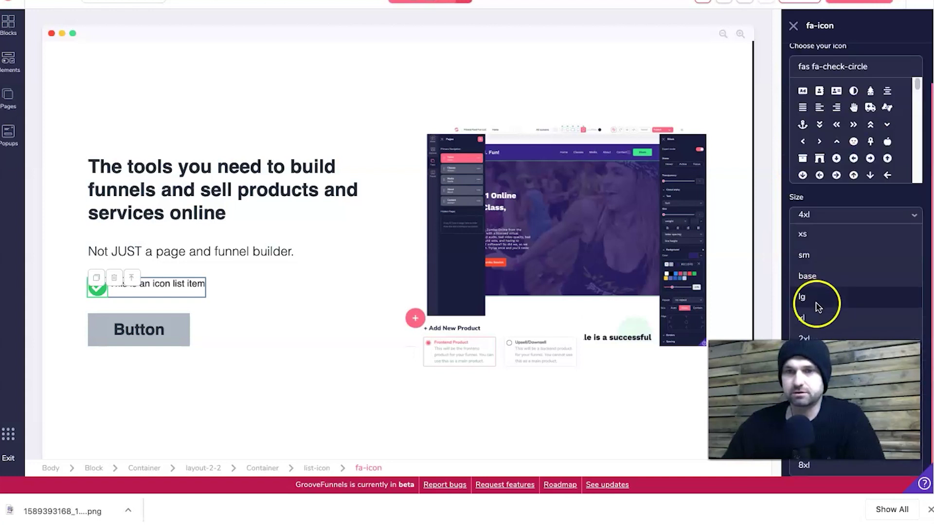
{"action": "left_click", "coordinate": [832, 339]}
{"action": "scroll", "coordinate": [821, 308], "scroll_direction": "up", "scroll_amount": 1}
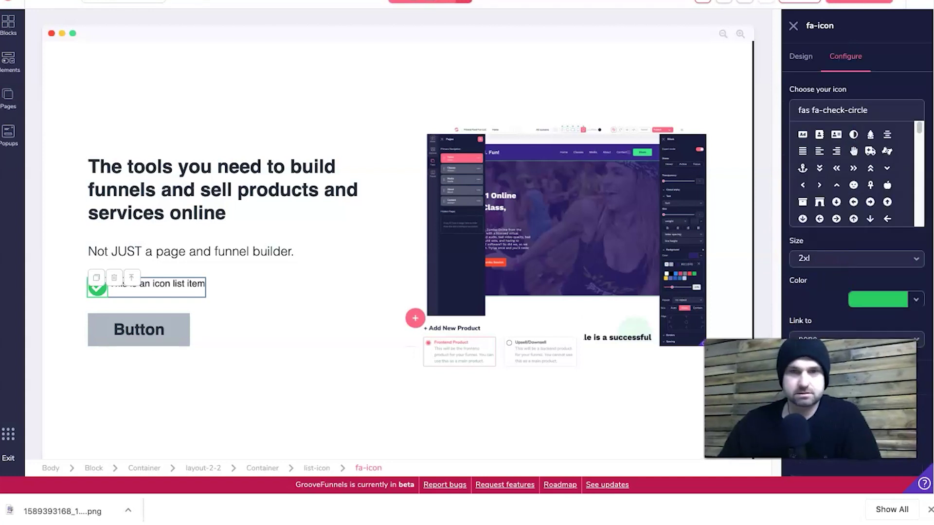
{"action": "left_click", "coordinate": [846, 378]}
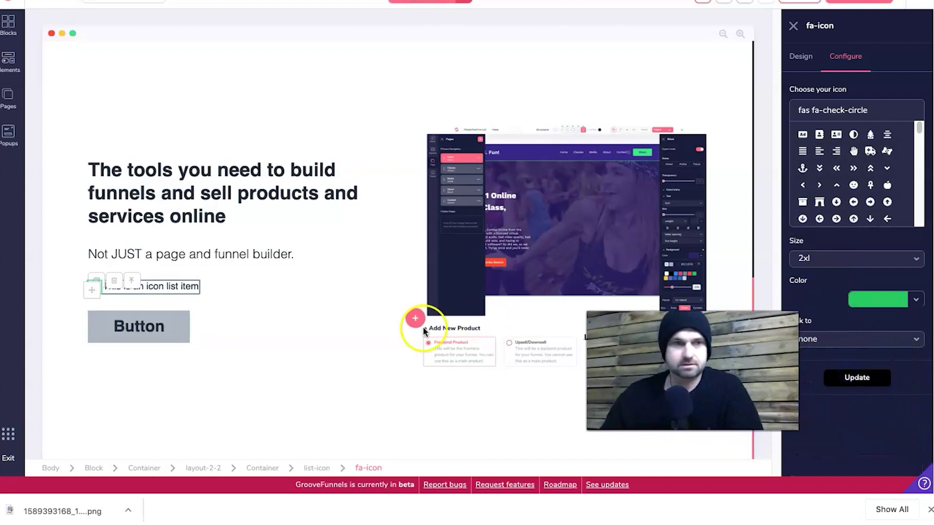
{"action": "left_click", "coordinate": [216, 323]}
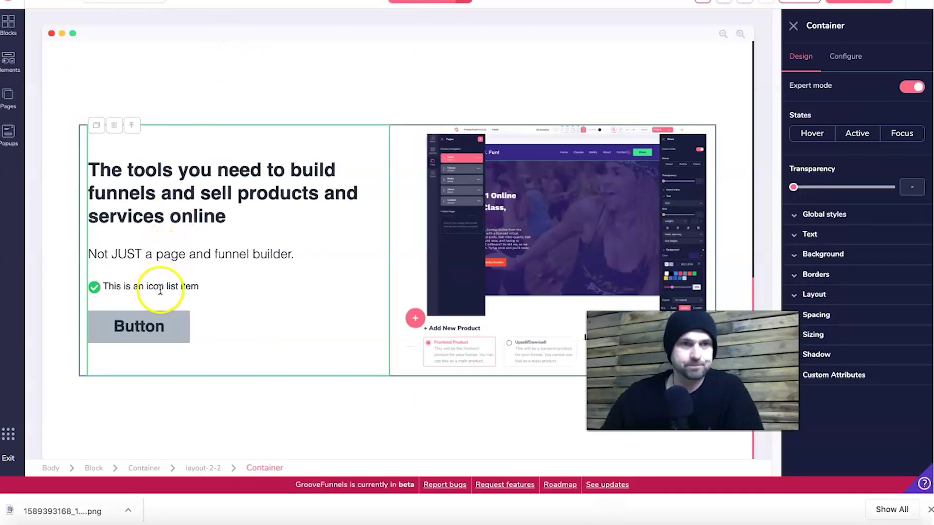
Step: Set the top padding of the text "This is an icon list item" to 1
{"action": "left_click", "coordinate": [160, 289]}
{"action": "left_click", "coordinate": [240, 293]}
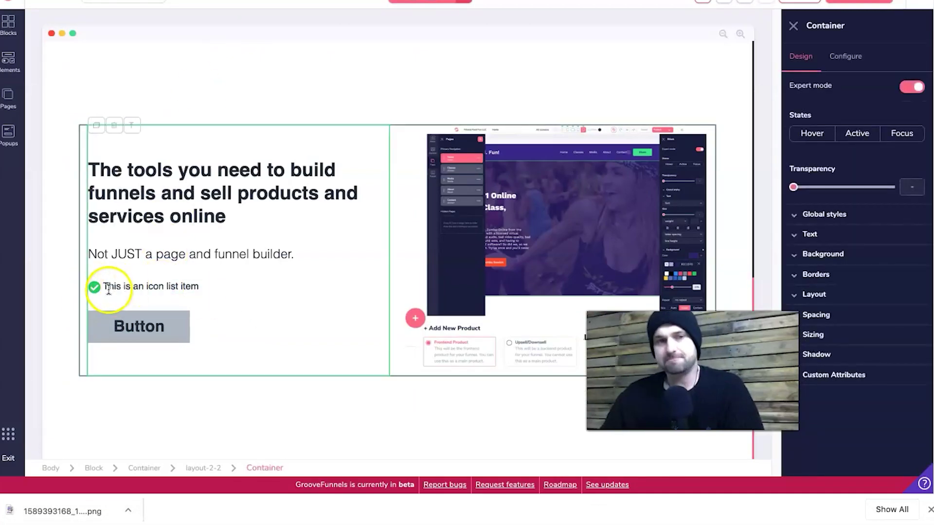
{"action": "left_click", "coordinate": [126, 285]}
{"action": "double_click", "coordinate": [189, 288]}
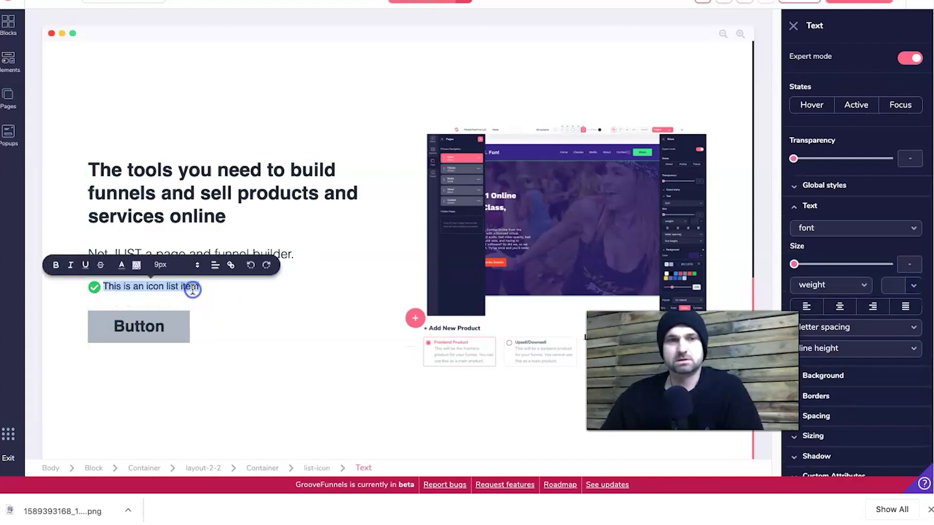
{"action": "left_click", "coordinate": [845, 416]}
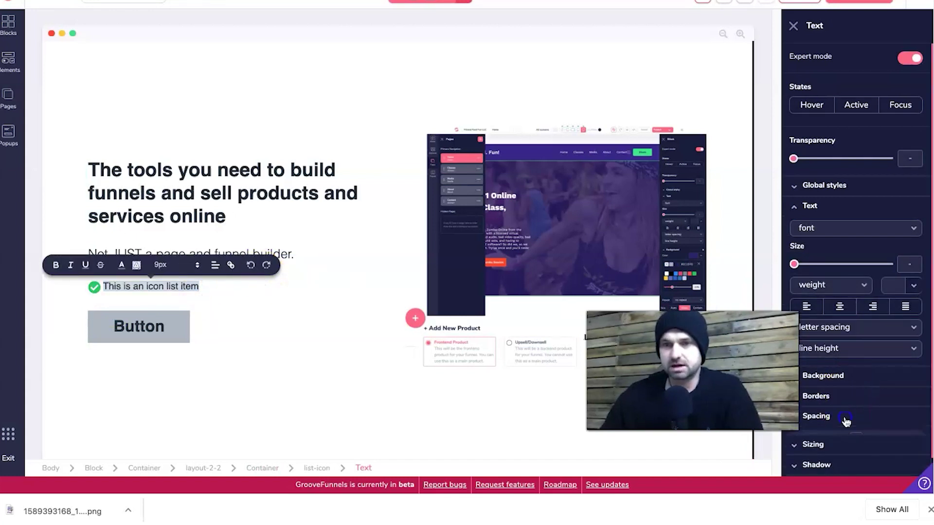
{"action": "scroll", "coordinate": [846, 418], "scroll_direction": "down", "scroll_amount": 3}
{"action": "left_click", "coordinate": [857, 363]}
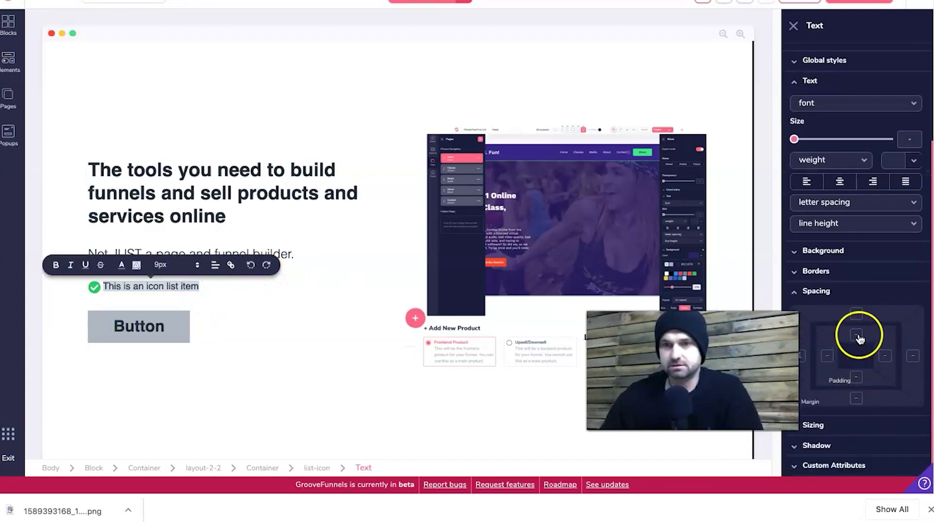
{"action": "left_click", "coordinate": [808, 422]}
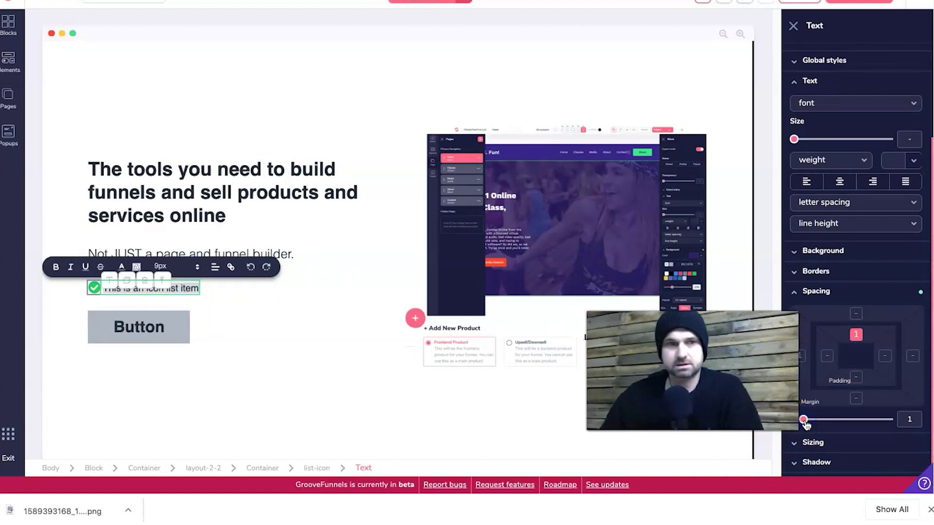
Step: Add left padding to the text "This is an icon list item" to separate it from the check-circle icon
{"action": "left_click", "coordinate": [200, 311]}
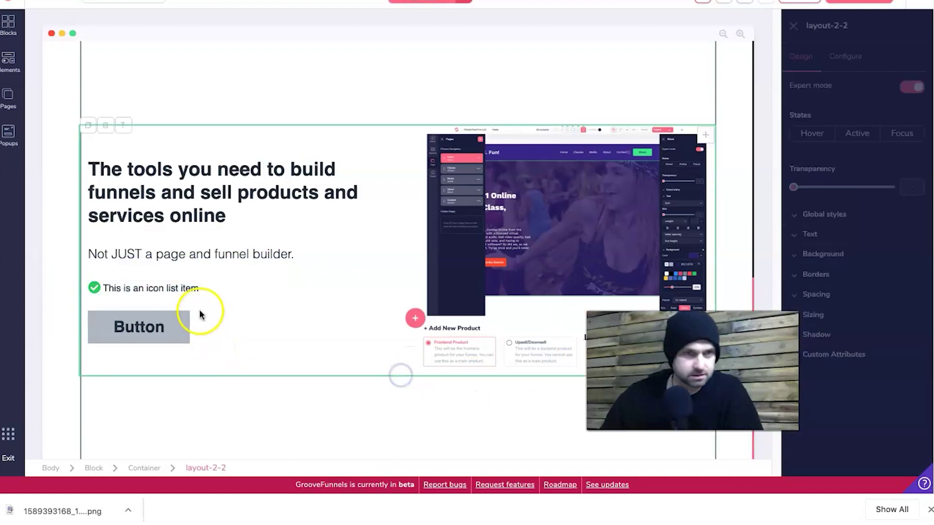
{"action": "left_click", "coordinate": [160, 291]}
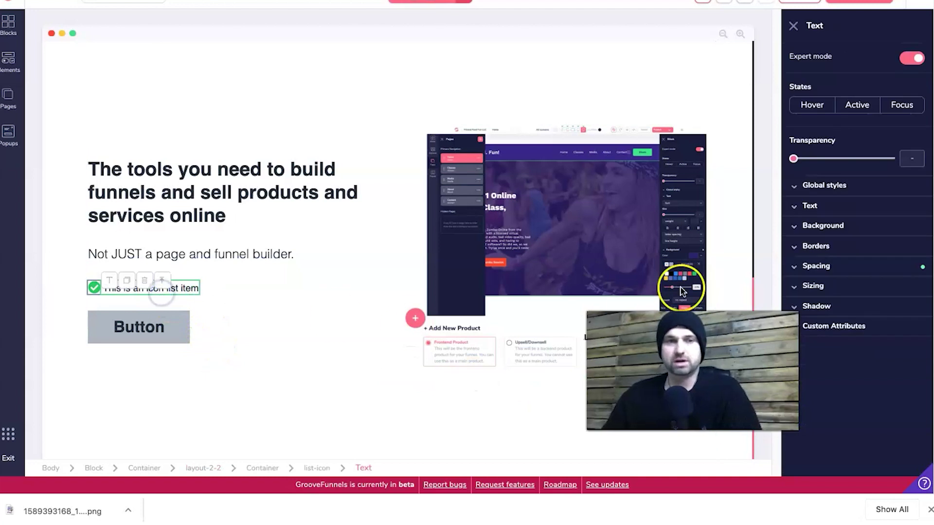
{"action": "left_click", "coordinate": [851, 415]}
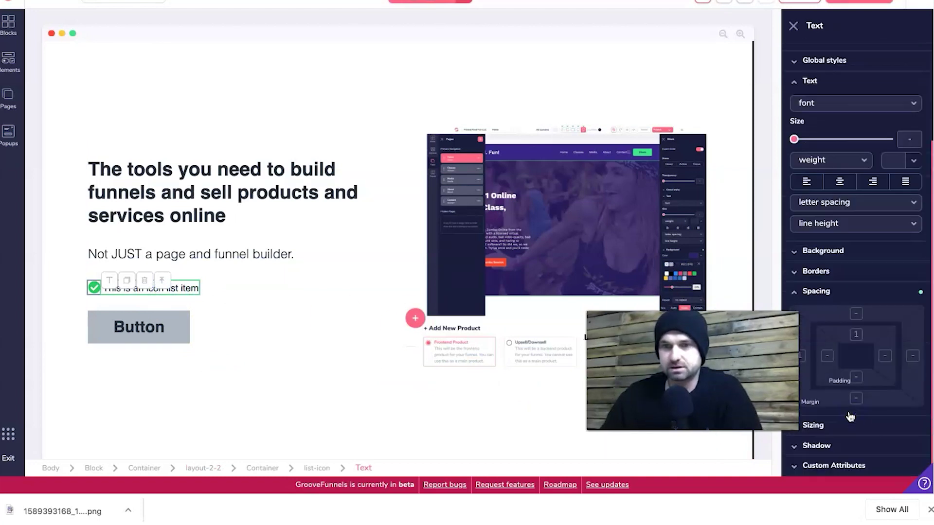
{"action": "left_click", "coordinate": [824, 358]}
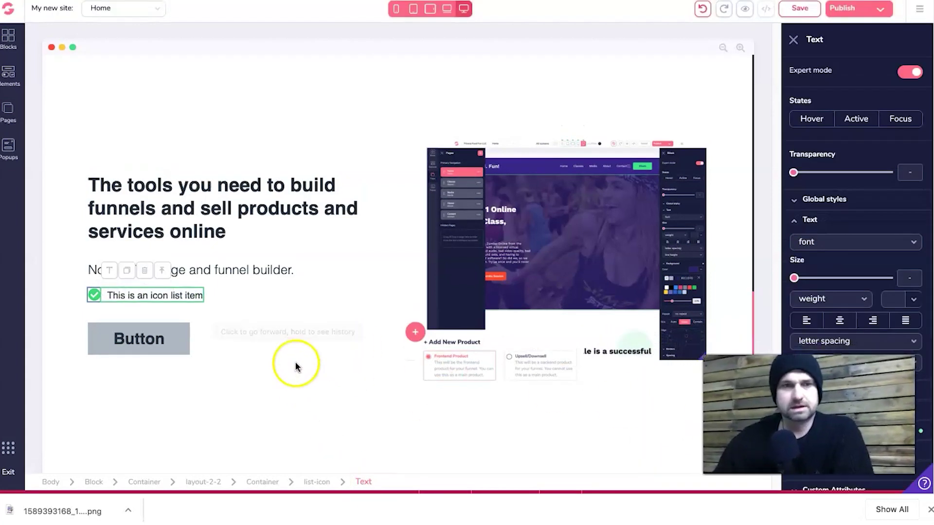
{"action": "left_click", "coordinate": [930, 512]}
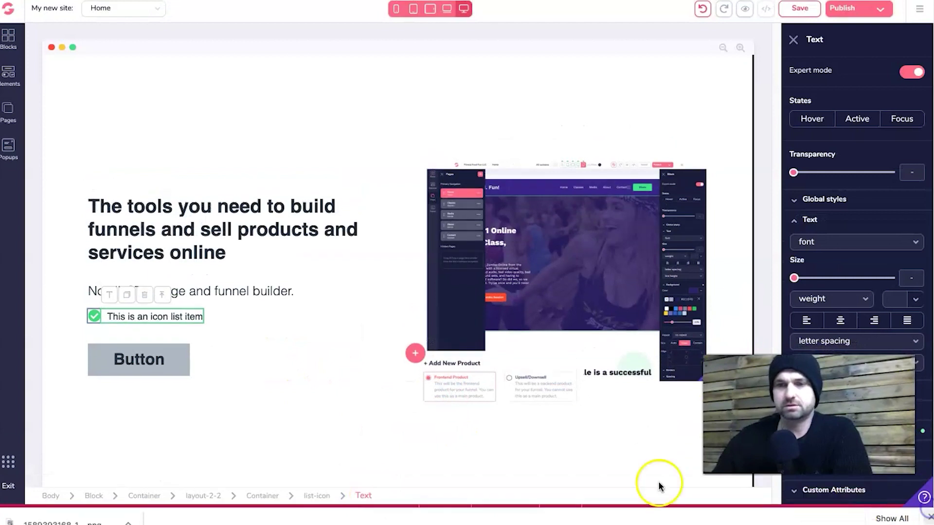
{"action": "left_click", "coordinate": [301, 409]}
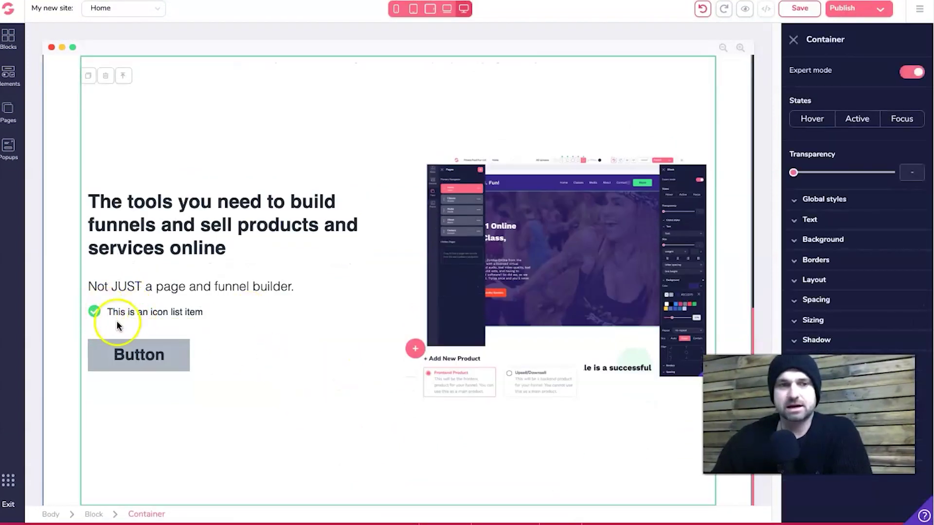
Step: Duplicate the whole icon list item five times to make a list of six check-mark items
{"action": "left_click", "coordinate": [201, 312]}
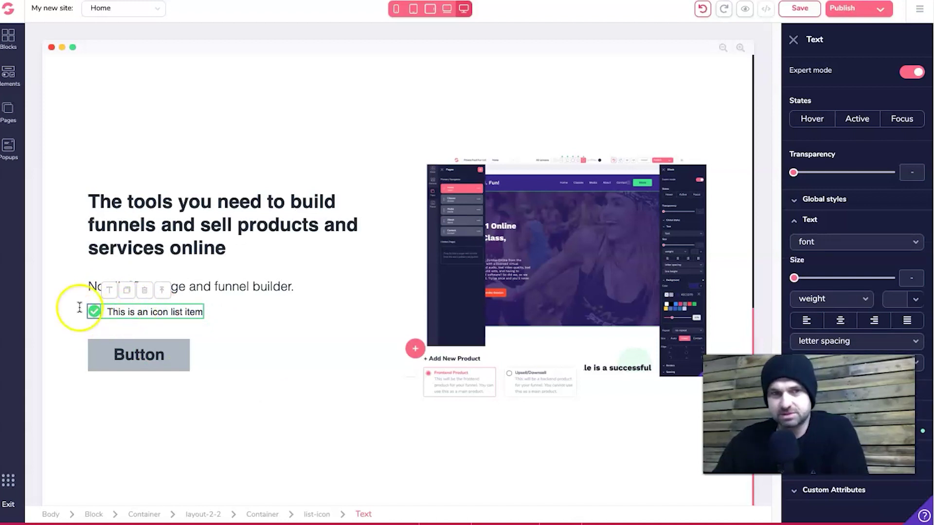
{"action": "left_click", "coordinate": [137, 312]}
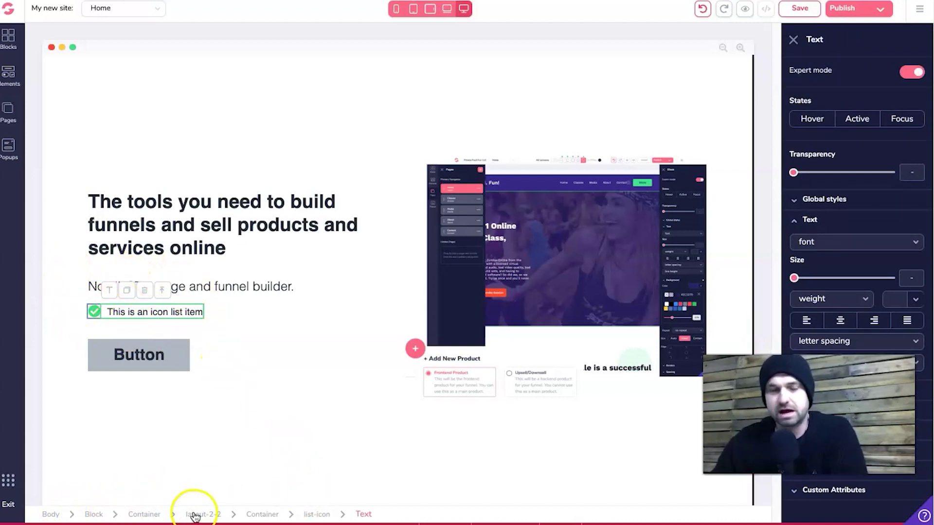
{"action": "left_click", "coordinate": [314, 514]}
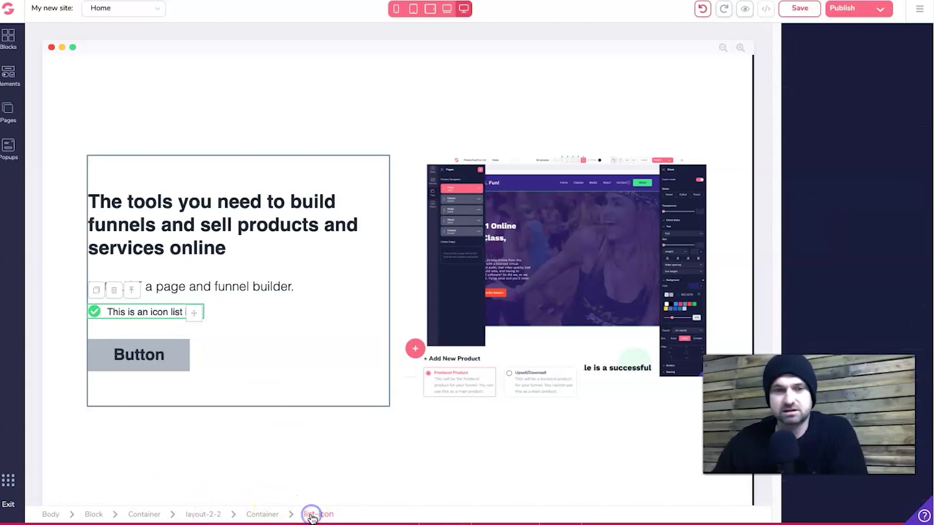
{"action": "left_click", "coordinate": [96, 291]}
{"action": "left_click", "coordinate": [97, 305]}
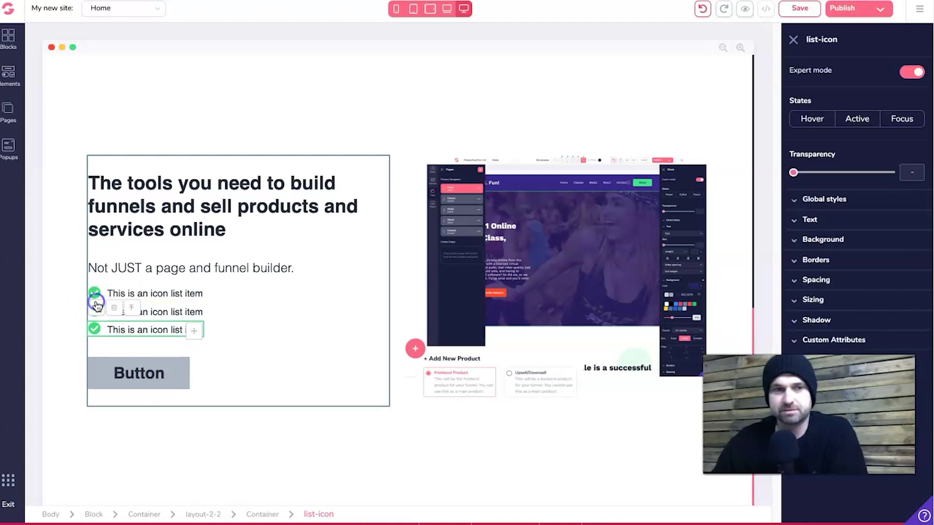
{"action": "left_click", "coordinate": [98, 308]}
{"action": "left_click", "coordinate": [99, 319]}
{"action": "left_click", "coordinate": [98, 318]}
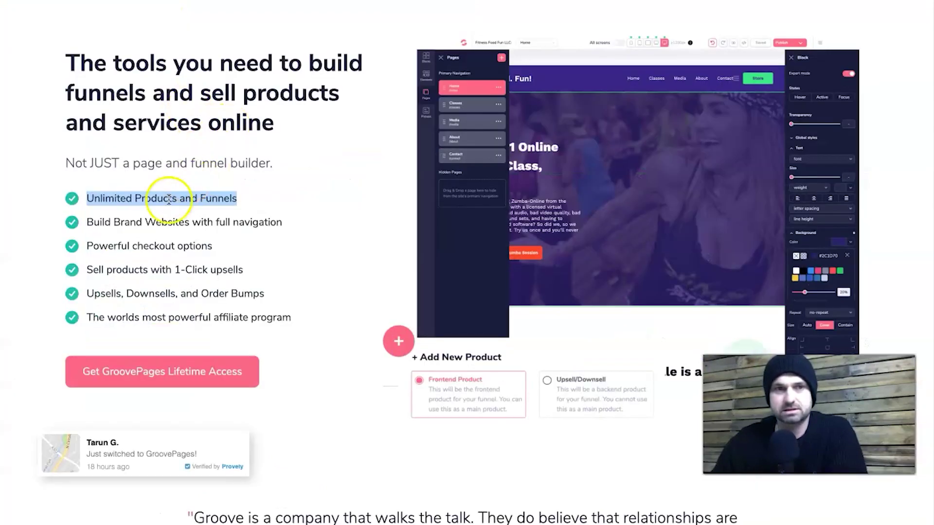
Step: Copy "Unlimited Products and Funnels" from the reference page and replace the first list item's text with it
{"action": "triple_click", "coordinate": [169, 200]}
{"action": "key", "text": "ctrl+c"}
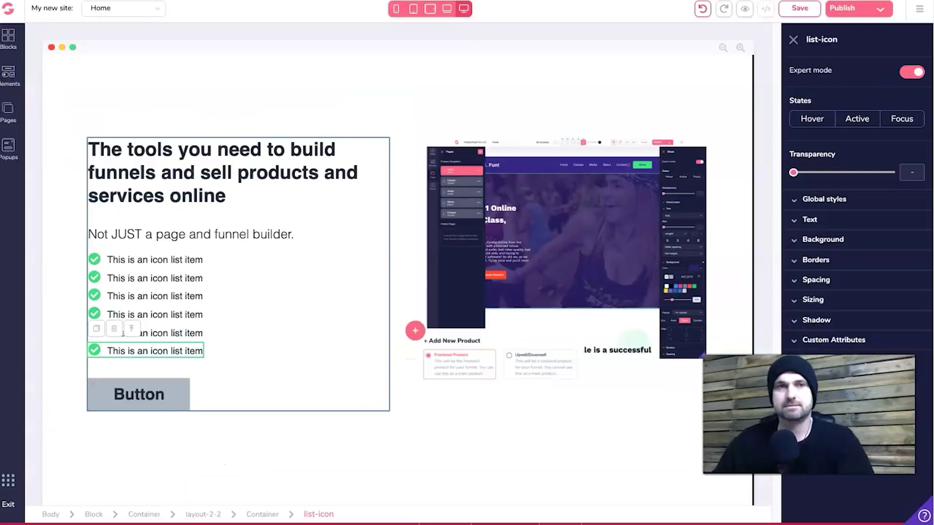
{"action": "left_click", "coordinate": [173, 261]}
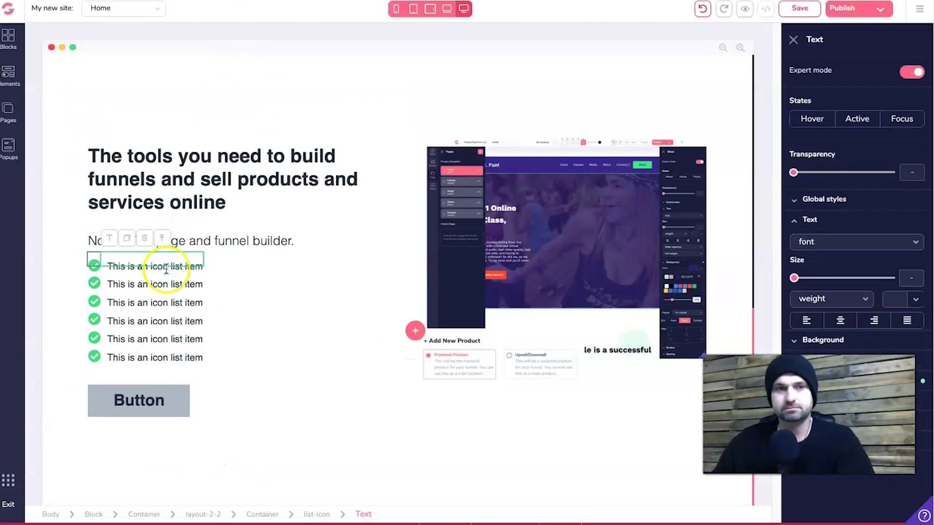
{"action": "triple_click", "coordinate": [167, 268]}
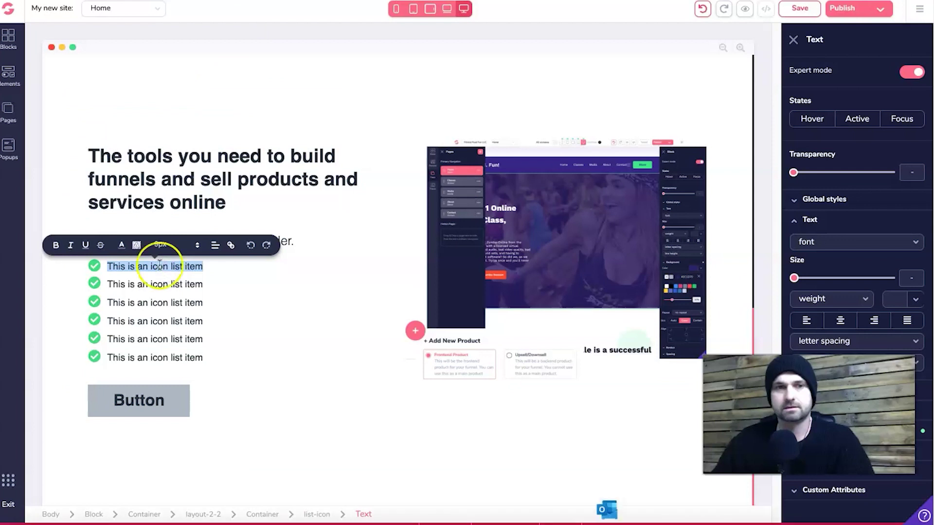
{"action": "key", "text": "ctrl+v"}
{"action": "key", "text": "BackSpace"}
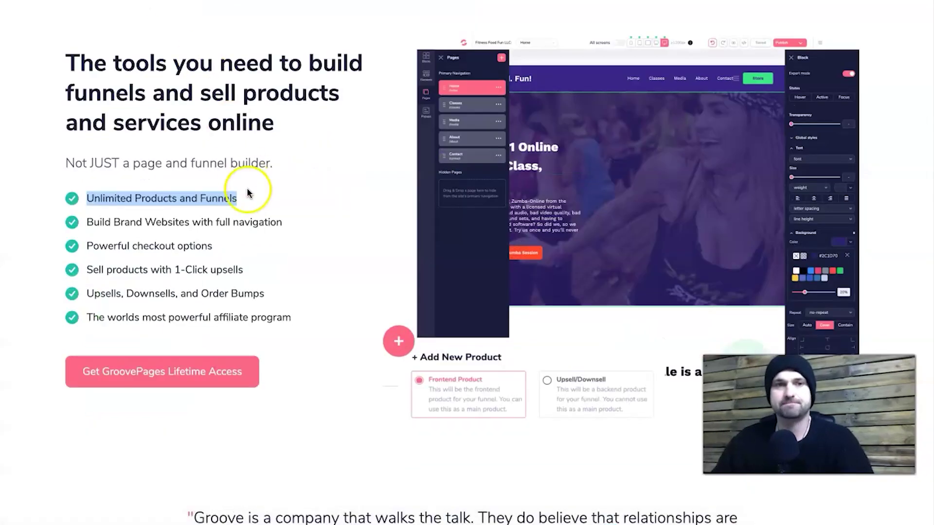
Step: Replace the second list item's text with "Build Brand Websites with full navigation" copied from the reference page
{"action": "triple_click", "coordinate": [215, 220]}
{"action": "key", "text": "ctrl+c"}
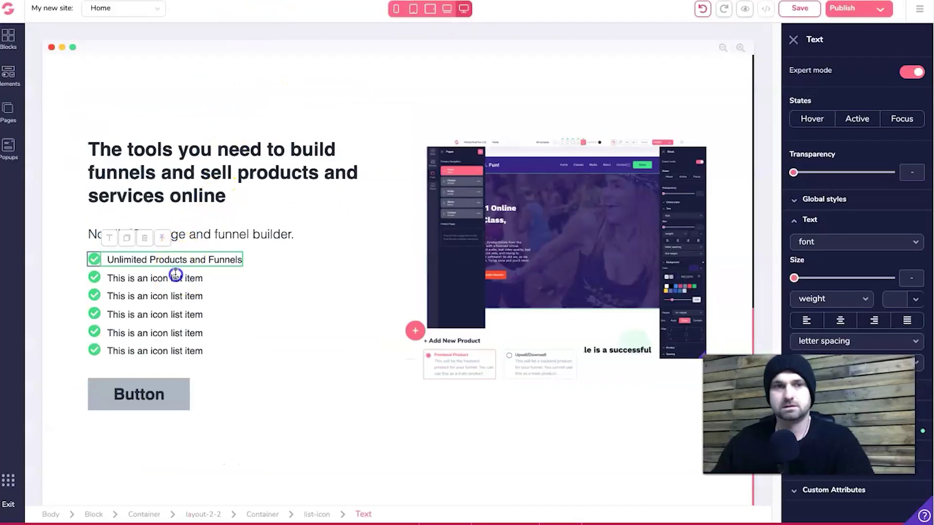
{"action": "triple_click", "coordinate": [171, 278]}
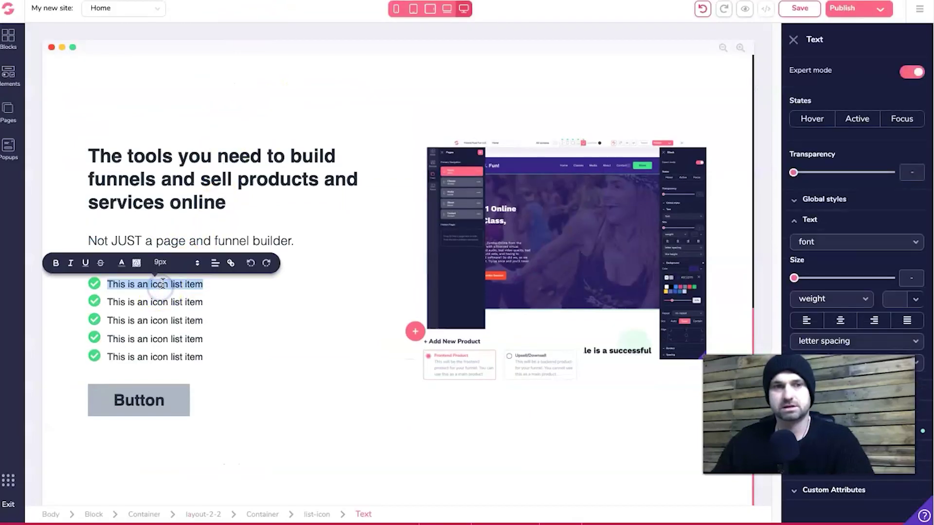
{"action": "key", "text": "ctrl+v"}
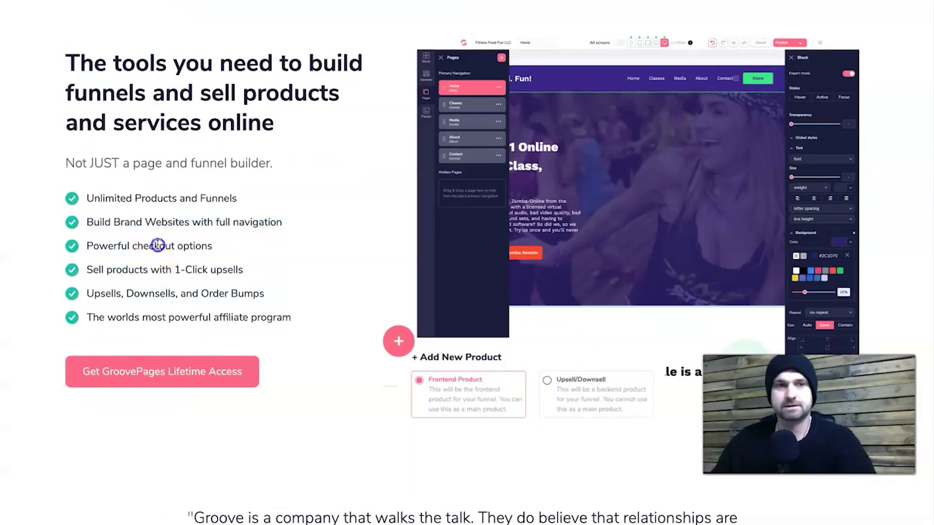
Step: Replace the third list item's text with "Powerful checkout options" copied from the reference page
{"action": "triple_click", "coordinate": [158, 245]}
{"action": "key", "text": "ctrl+c"}
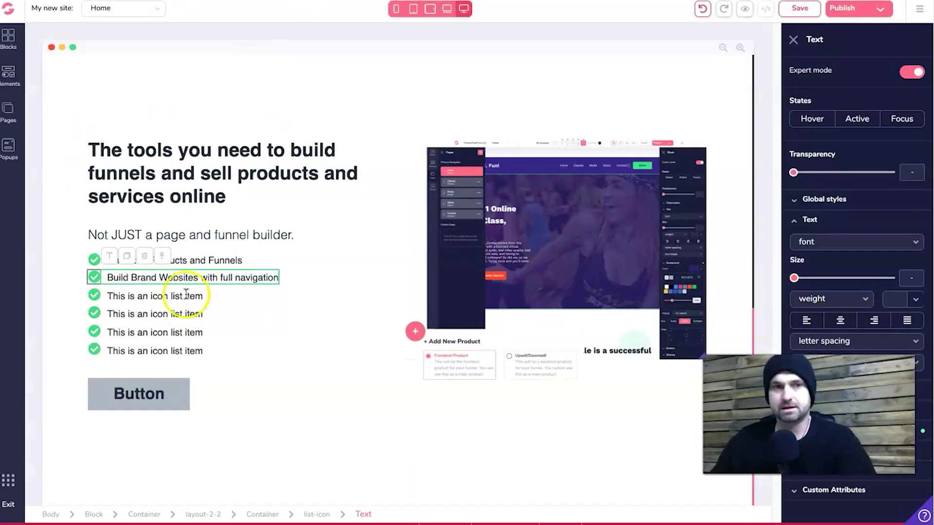
{"action": "left_click", "coordinate": [187, 295]}
{"action": "left_click", "coordinate": [187, 295]}
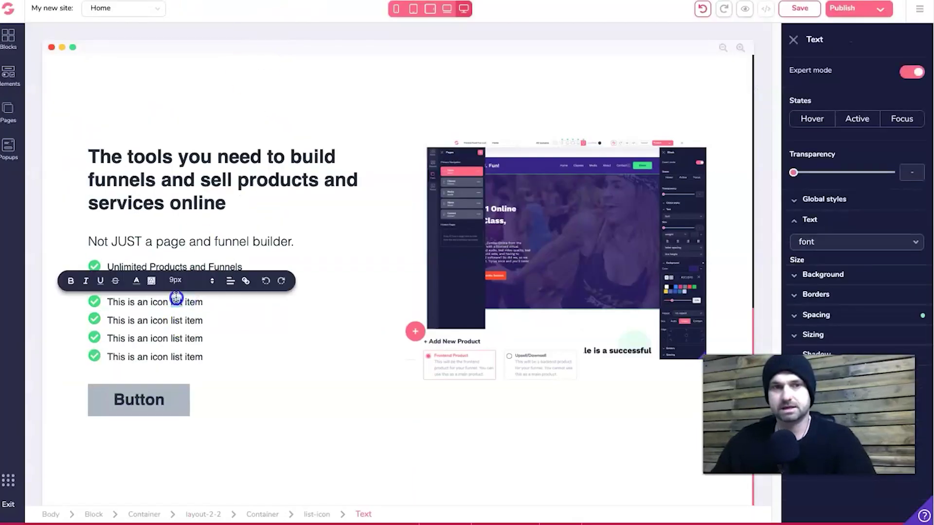
{"action": "triple_click", "coordinate": [188, 295]}
{"action": "key", "text": "ctrl+v"}
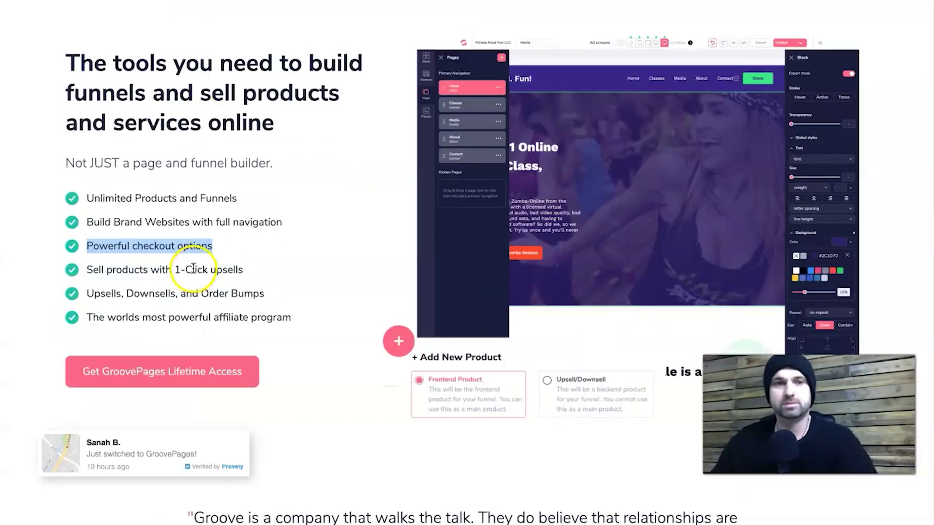
Step: Replace the fourth list item's text with "Sell products with 1-Click upsells" copied from the reference page
{"action": "triple_click", "coordinate": [193, 270]}
{"action": "key", "text": "ctrl+c"}
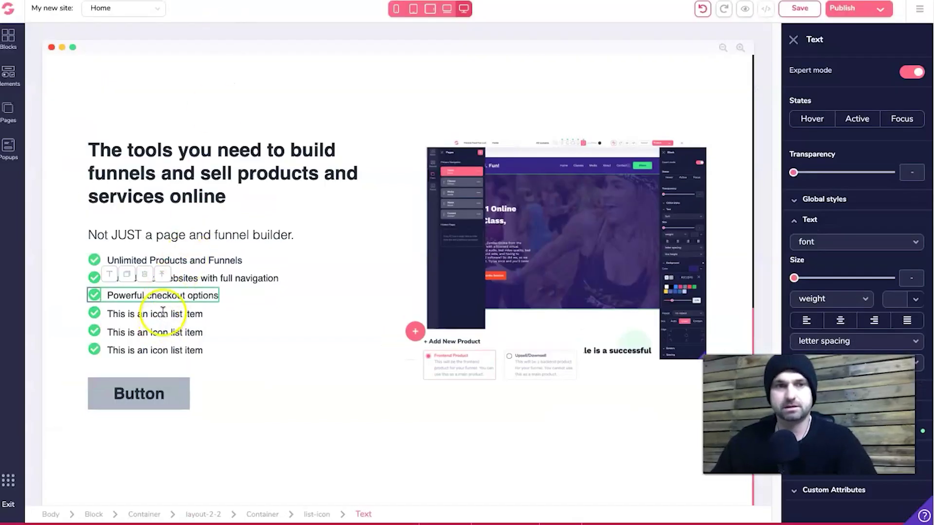
{"action": "triple_click", "coordinate": [163, 312]}
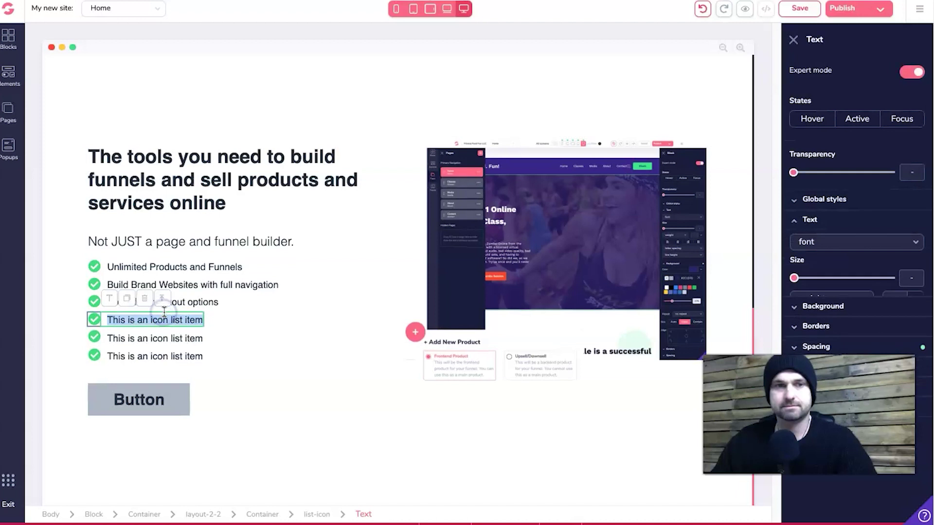
{"action": "key", "text": "ctrl+a"}
{"action": "key", "text": "ctrl+v"}
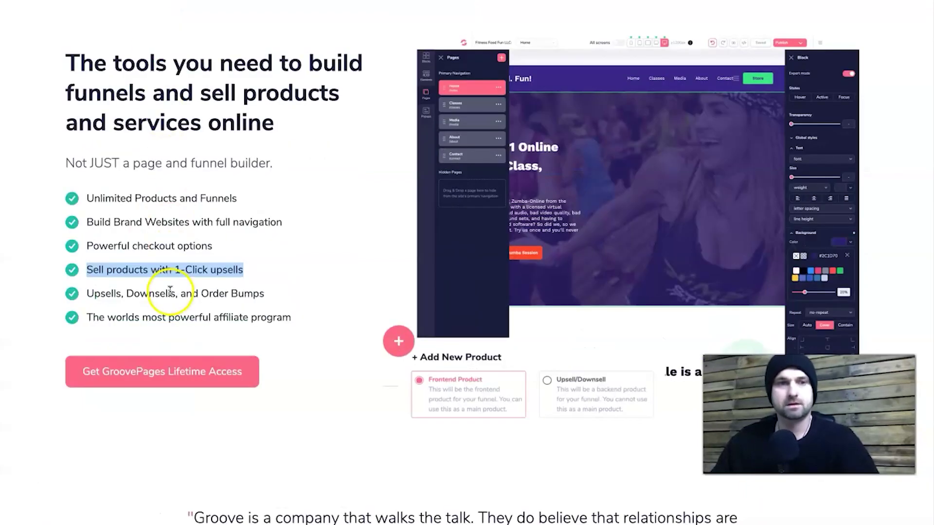
Step: Replace the fifth list item's text with "Upsells, Downsells, and Order Bumps" copied from the reference page
{"action": "double_click", "coordinate": [171, 292]}
{"action": "triple_click", "coordinate": [181, 294]}
{"action": "key", "text": "ctrl+c"}
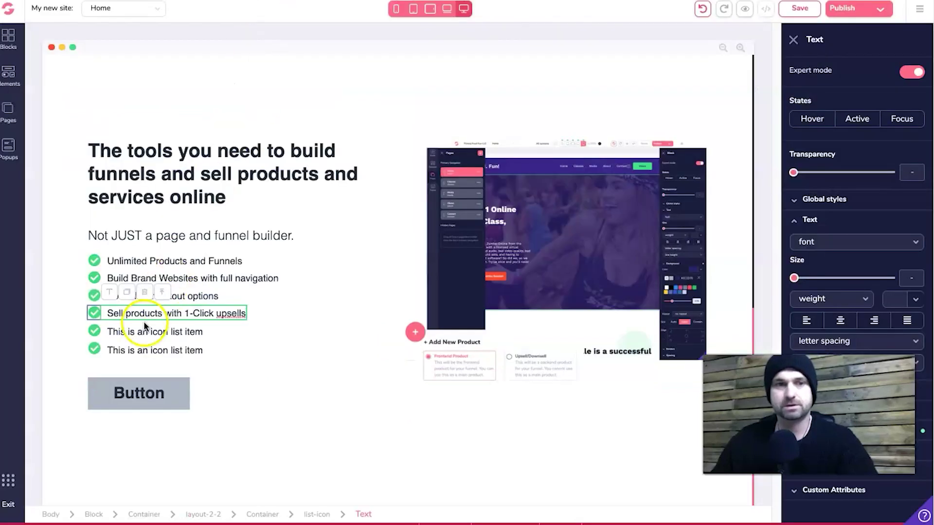
{"action": "left_click", "coordinate": [149, 332]}
{"action": "left_click", "coordinate": [149, 334]}
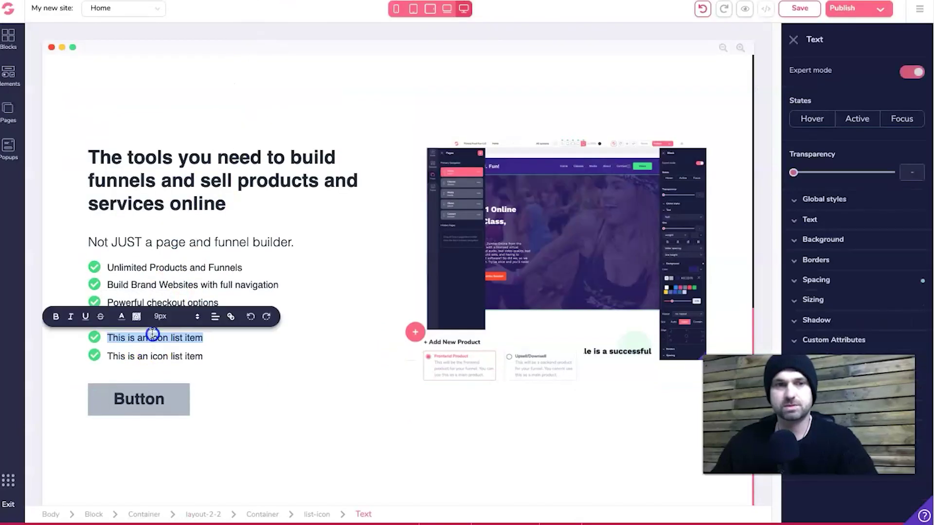
{"action": "left_click", "coordinate": [174, 339]}
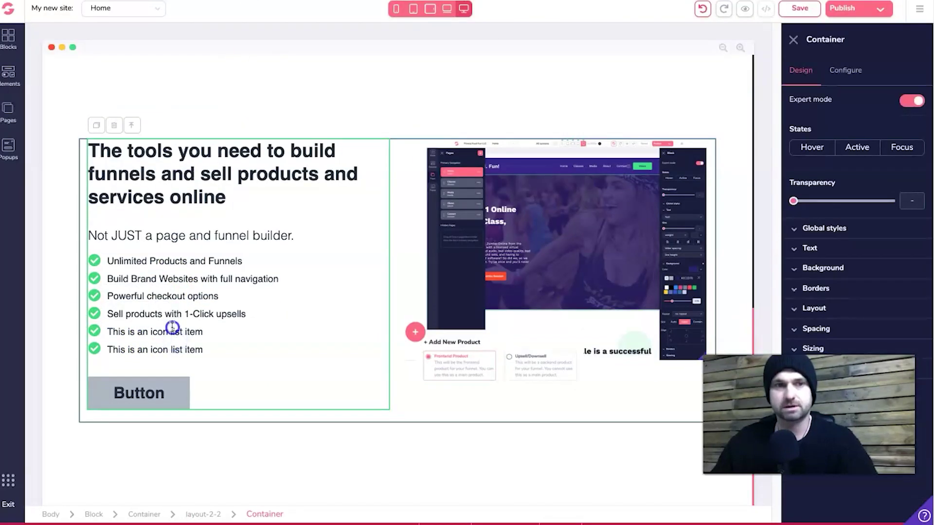
{"action": "left_click", "coordinate": [172, 328]}
{"action": "left_click", "coordinate": [167, 330]}
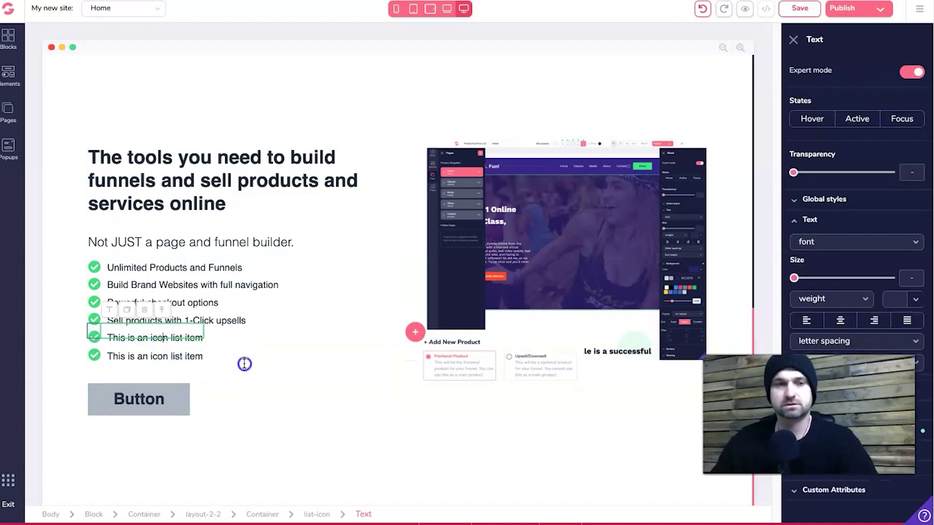
{"action": "left_click", "coordinate": [186, 329]}
{"action": "left_click", "coordinate": [172, 331]}
{"action": "left_click", "coordinate": [170, 332]}
{"action": "left_click", "coordinate": [167, 336]}
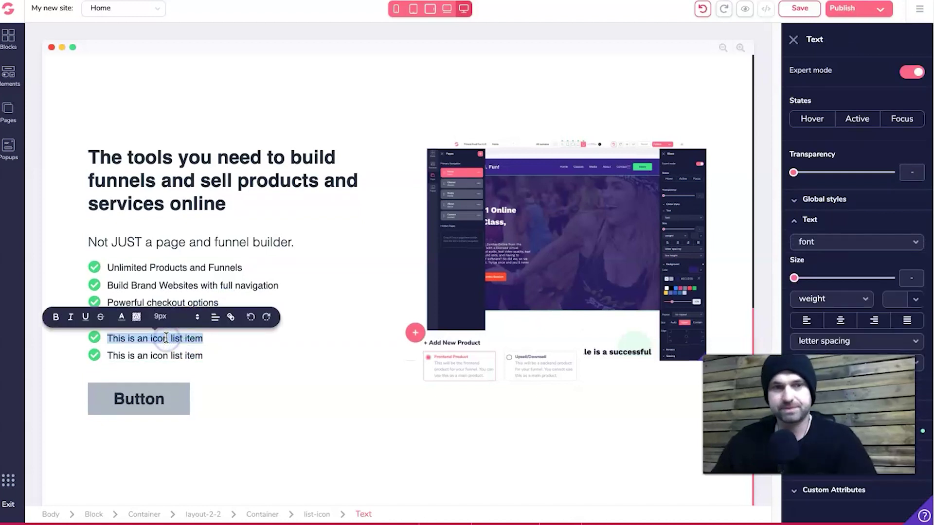
{"action": "key", "text": "ctrl+v"}
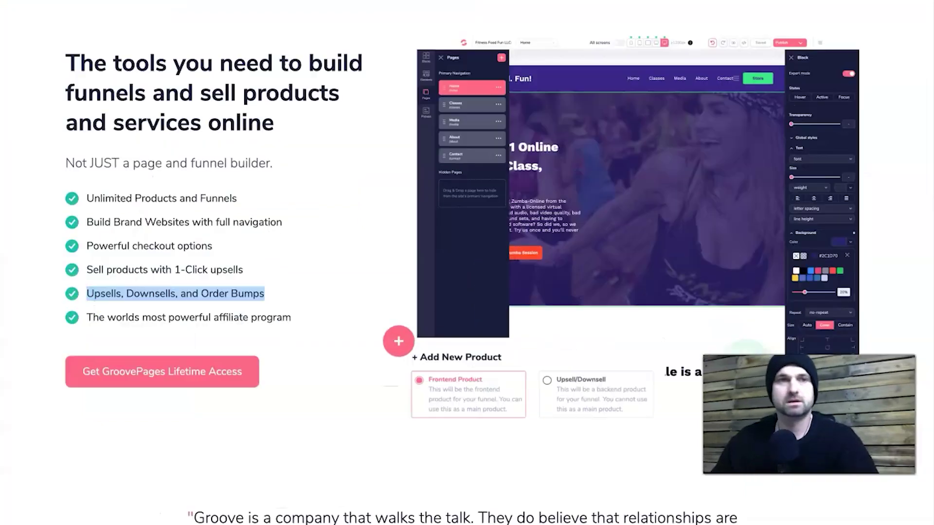
Step: Copy "The worlds most powerful affiliate program" from the reference page and try to replace the sixth list item's text with it
{"action": "triple_click", "coordinate": [151, 316]}
{"action": "key", "text": "ctrl+c"}
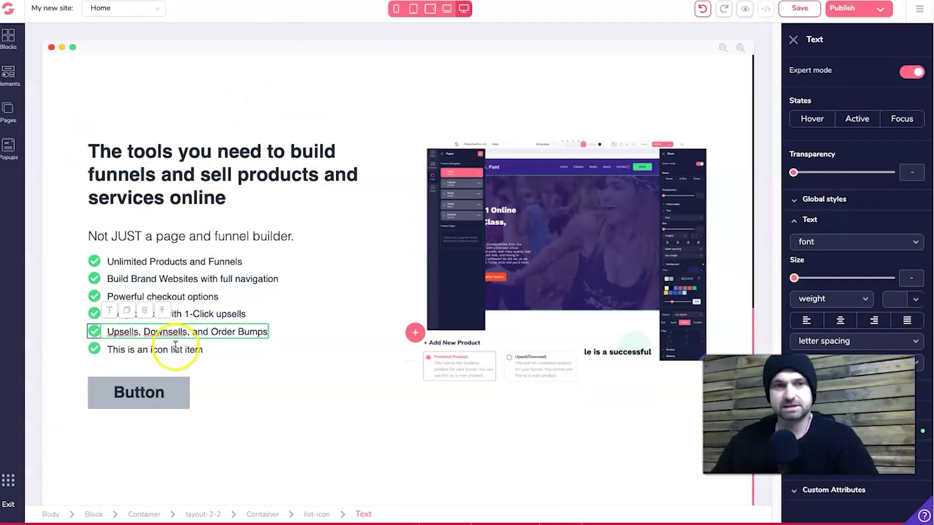
{"action": "left_click", "coordinate": [175, 346]}
{"action": "double_click", "coordinate": [177, 349]}
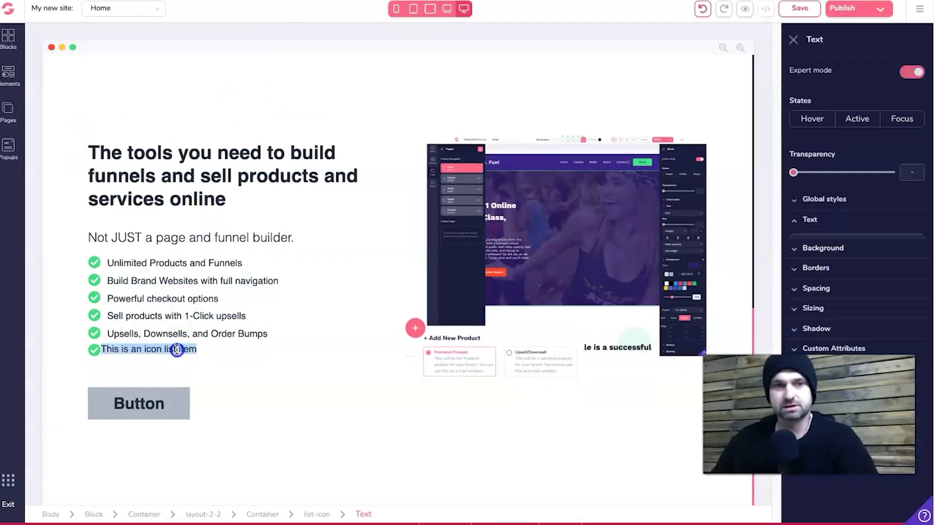
{"action": "left_click", "coordinate": [168, 353]}
{"action": "left_click", "coordinate": [248, 365]}
{"action": "left_click", "coordinate": [161, 342]}
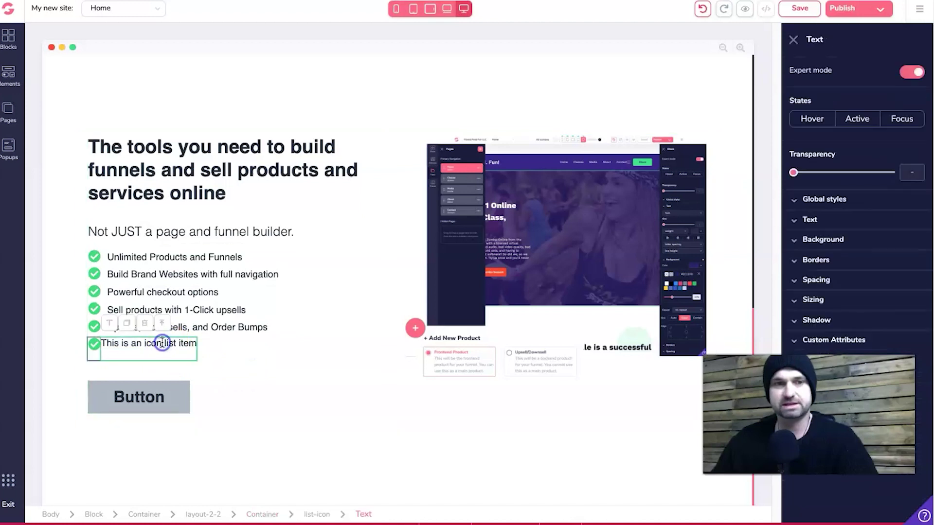
Step: Delete the text element of the sixth list item and select its remaining check-circle icon
{"action": "scroll", "coordinate": [160, 340], "scroll_direction": "down", "scroll_amount": 1}
{"action": "left_click", "coordinate": [155, 322]}
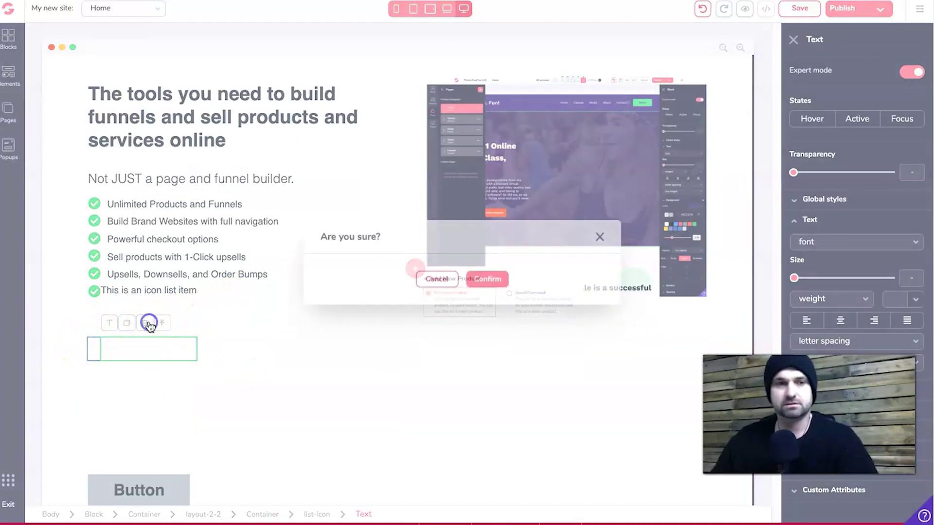
{"action": "left_click", "coordinate": [486, 278]}
{"action": "left_click", "coordinate": [167, 347]}
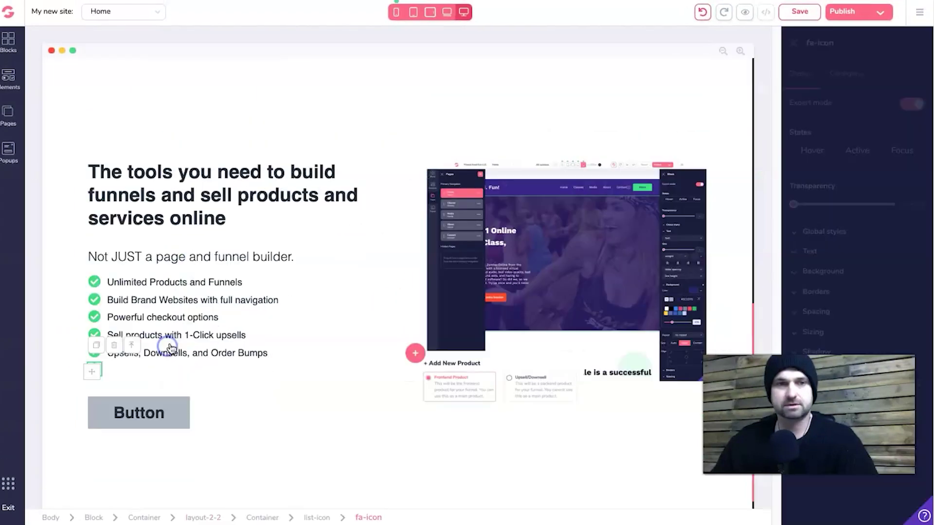
Step: Delete the leftover check-circle icon from the sixth list item, and duplicate the "Upsells, Downsells, and Order Bumps" list item
{"action": "left_click", "coordinate": [114, 345]}
{"action": "left_click", "coordinate": [488, 282]}
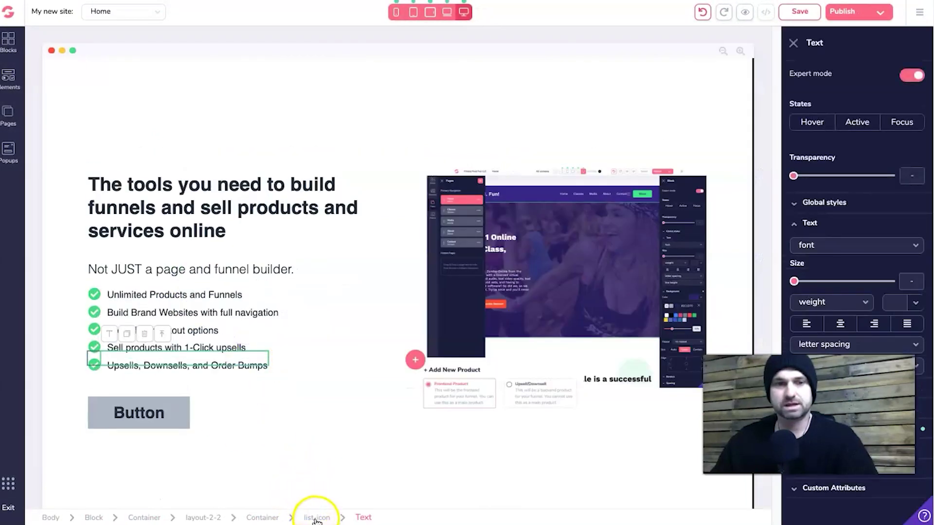
{"action": "left_click", "coordinate": [315, 517]}
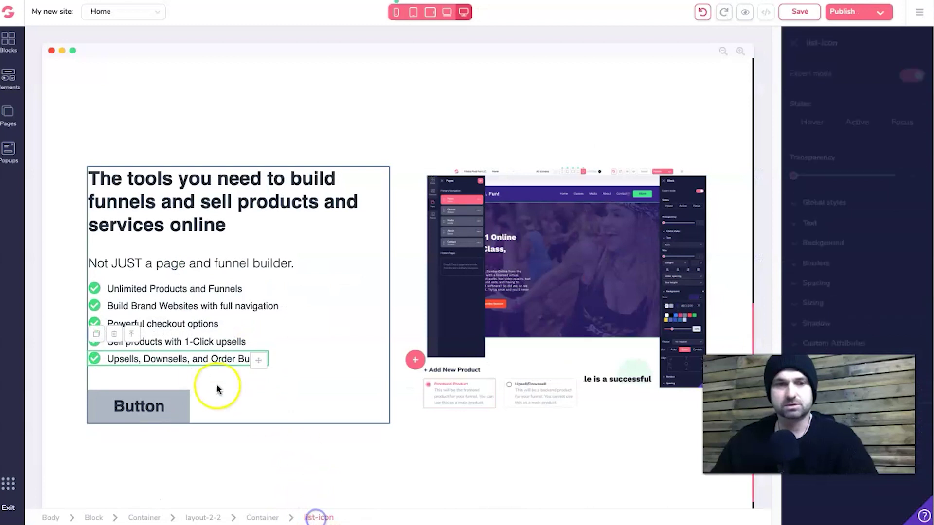
{"action": "left_click", "coordinate": [101, 336]}
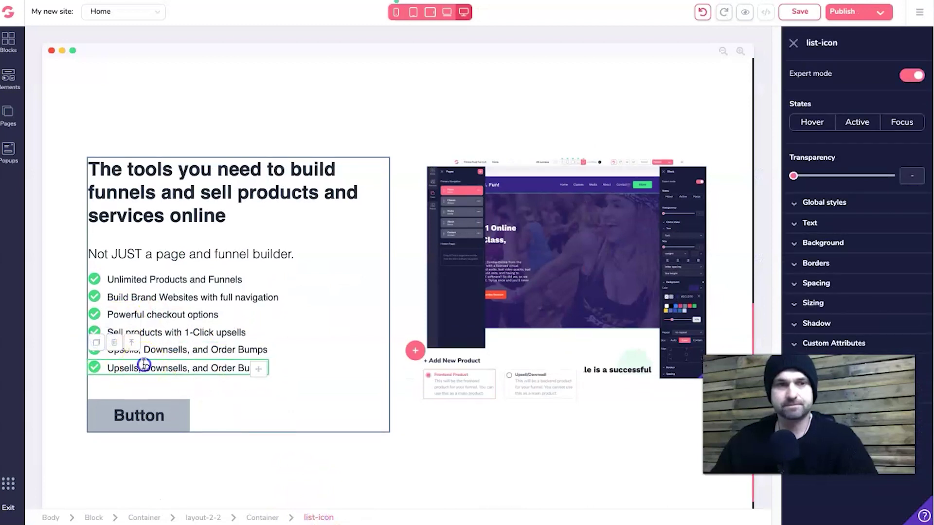
Step: Replace the duplicated sixth list item's text with the copied "The worlds most powerful affiliate program"
{"action": "double_click", "coordinate": [144, 365]}
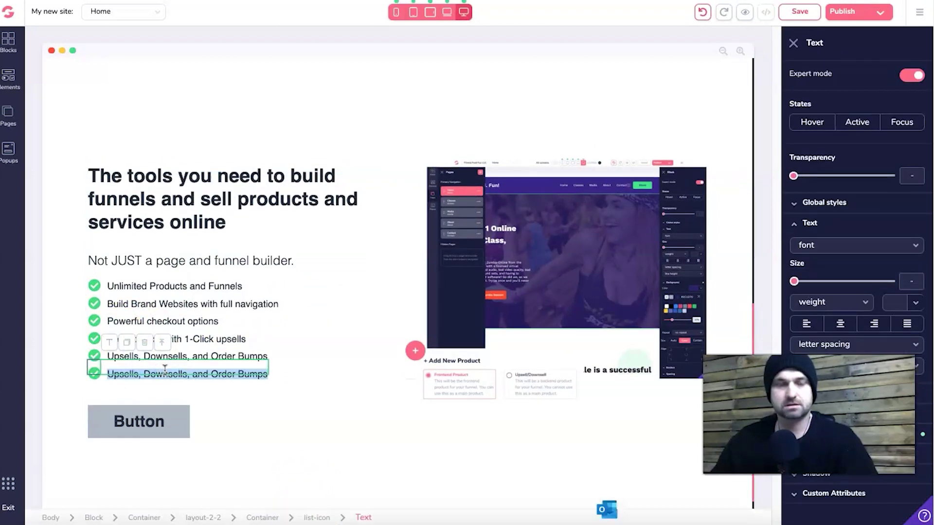
{"action": "key", "text": "ctrl+v"}
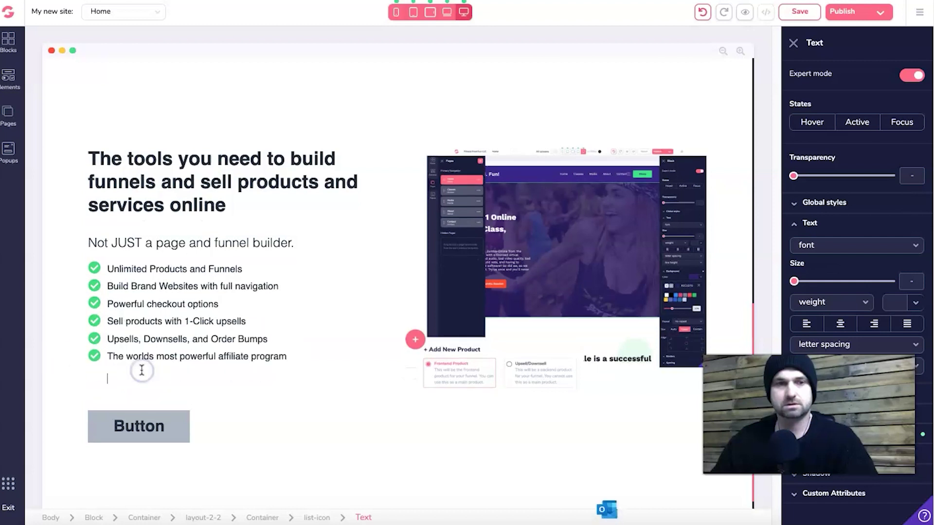
{"action": "left_click", "coordinate": [195, 366]}
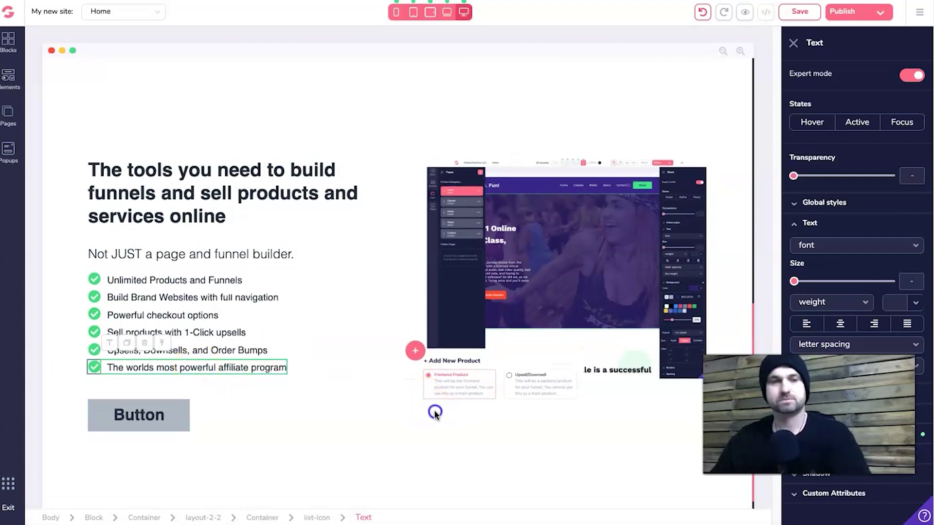
{"action": "left_click", "coordinate": [435, 413]}
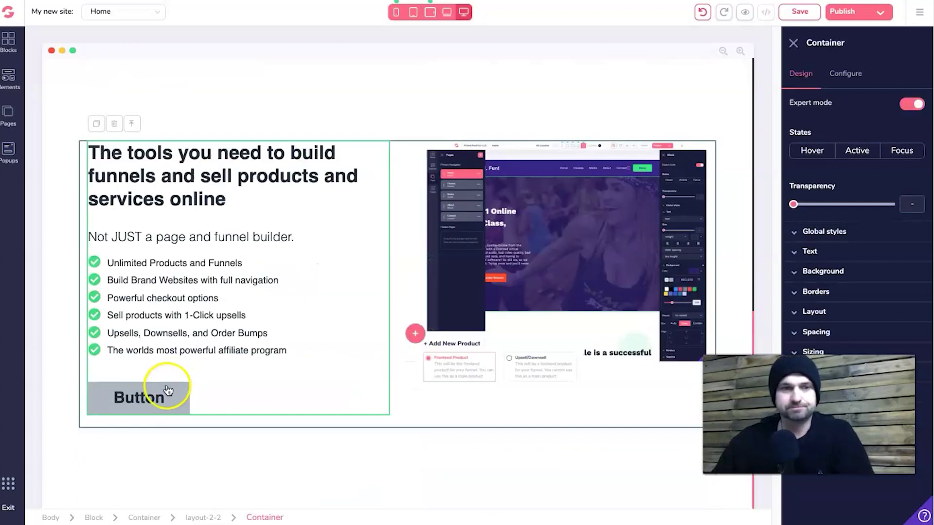
Step: Delete the grey placeholder button below the check-mark list
{"action": "left_click", "coordinate": [156, 402]}
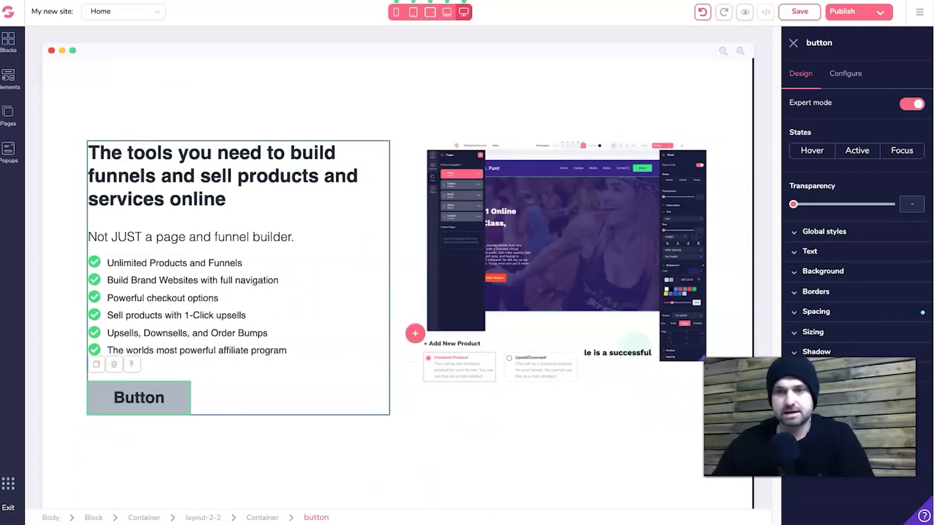
{"action": "left_click", "coordinate": [113, 365]}
{"action": "left_click", "coordinate": [487, 276]}
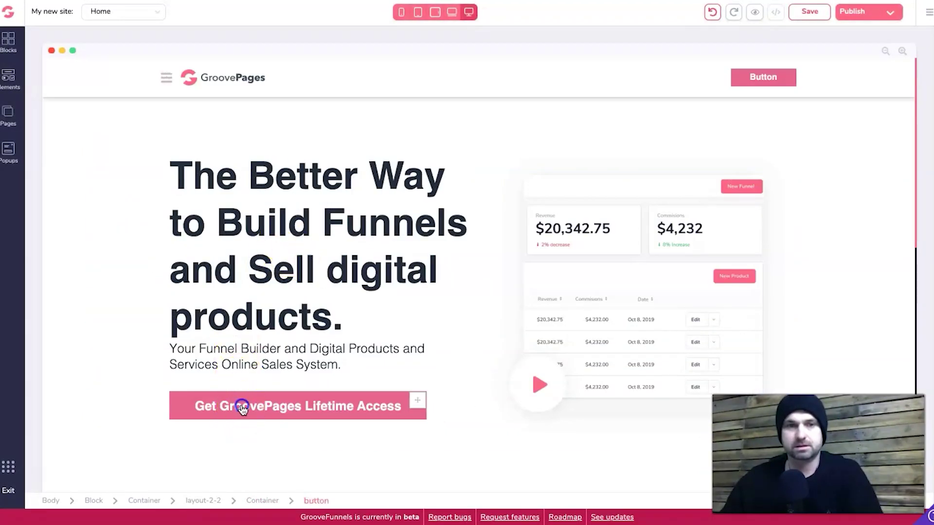
Step: Duplicate the hero section's "Get GroovePages Lifetime Access" button and move the copy below the last item of the check-mark list
{"action": "left_click", "coordinate": [242, 408]}
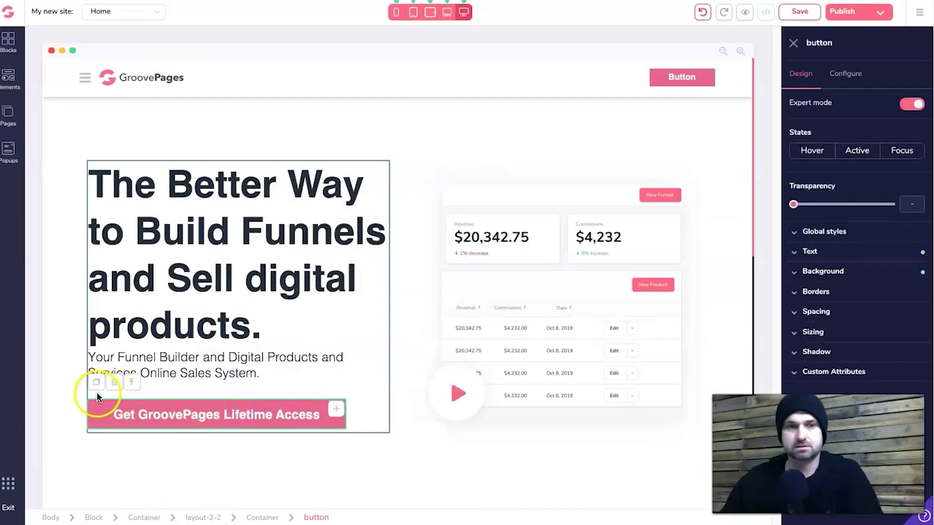
{"action": "left_click", "coordinate": [98, 385]}
{"action": "scroll", "coordinate": [211, 398], "scroll_direction": "down", "scroll_amount": 4}
{"action": "left_click_drag", "start_coordinate": [335, 235], "coordinate": [359, 372]}
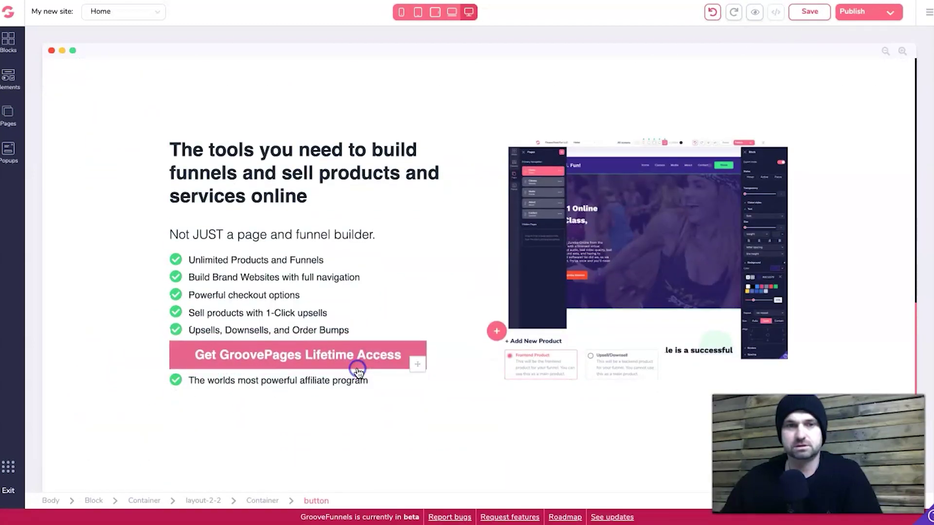
{"action": "left_click_drag", "start_coordinate": [417, 351], "coordinate": [299, 389]}
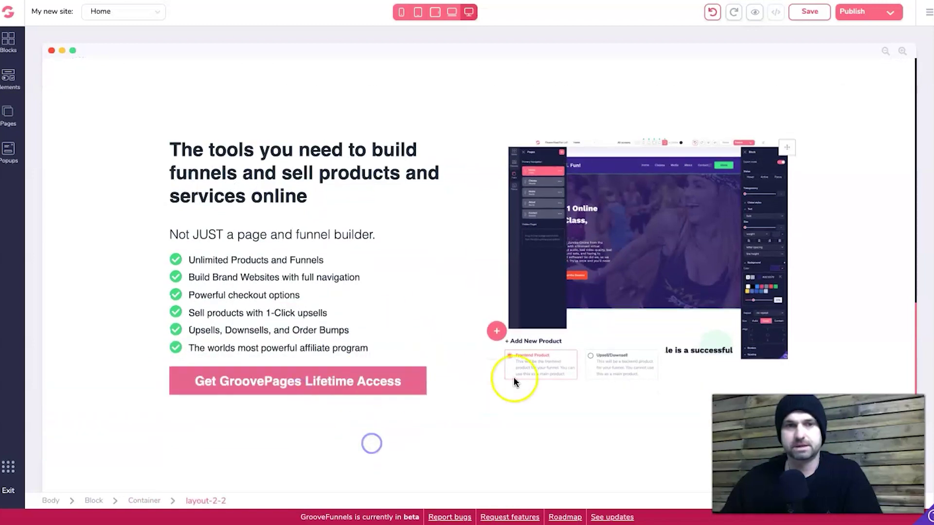
Step: Compare the two-column tools section with the reference page and check which section follows it there
{"action": "scroll", "coordinate": [363, 235], "scroll_direction": "up", "scroll_amount": 3}
{"action": "left_click", "coordinate": [79, 214]}
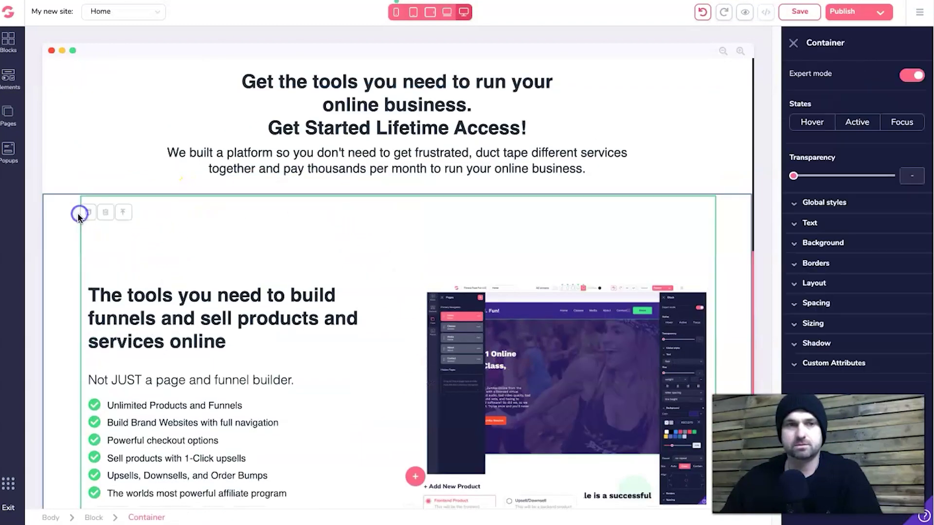
{"action": "left_click", "coordinate": [70, 248]}
{"action": "scroll", "coordinate": [348, 260], "scroll_direction": "down", "scroll_amount": 4}
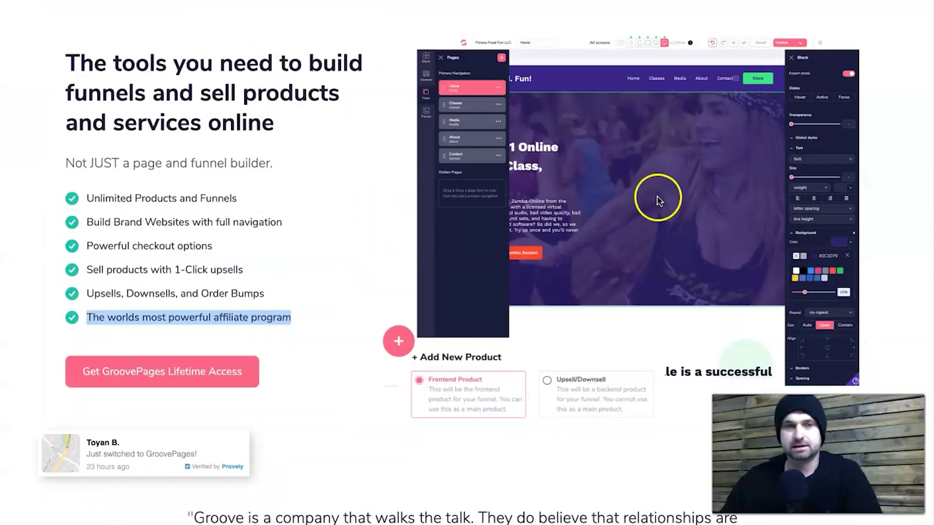
{"action": "scroll", "coordinate": [421, 163], "scroll_direction": "up", "scroll_amount": 10}
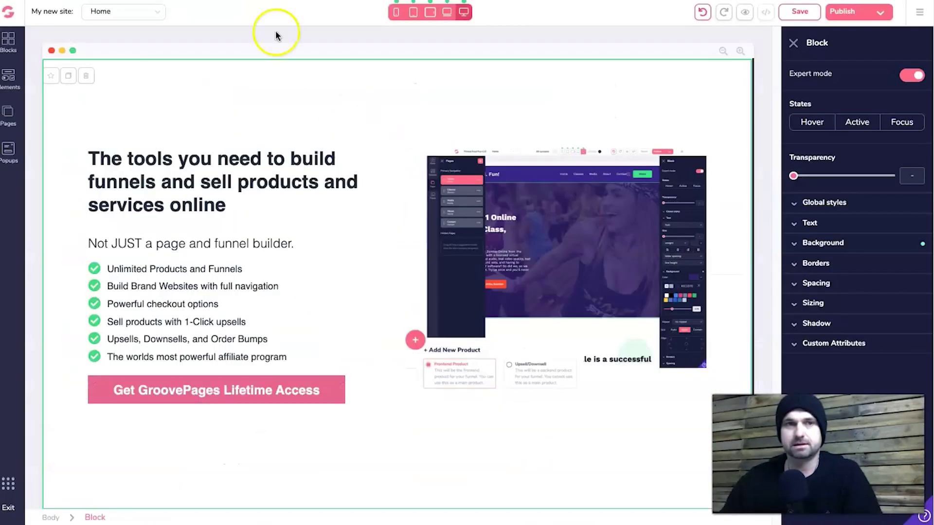
{"action": "scroll", "coordinate": [344, 261], "scroll_direction": "up", "scroll_amount": 5}
{"action": "scroll", "coordinate": [358, 282], "scroll_direction": "down", "scroll_amount": 5}
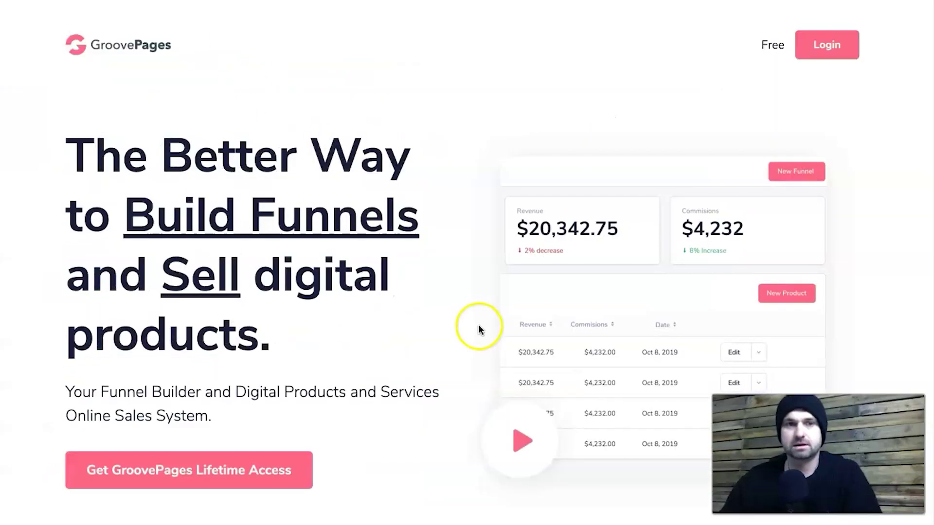
{"action": "scroll", "coordinate": [478, 325], "scroll_direction": "down", "scroll_amount": 12}
{"action": "scroll", "coordinate": [430, 236], "scroll_direction": "up", "scroll_amount": 1}
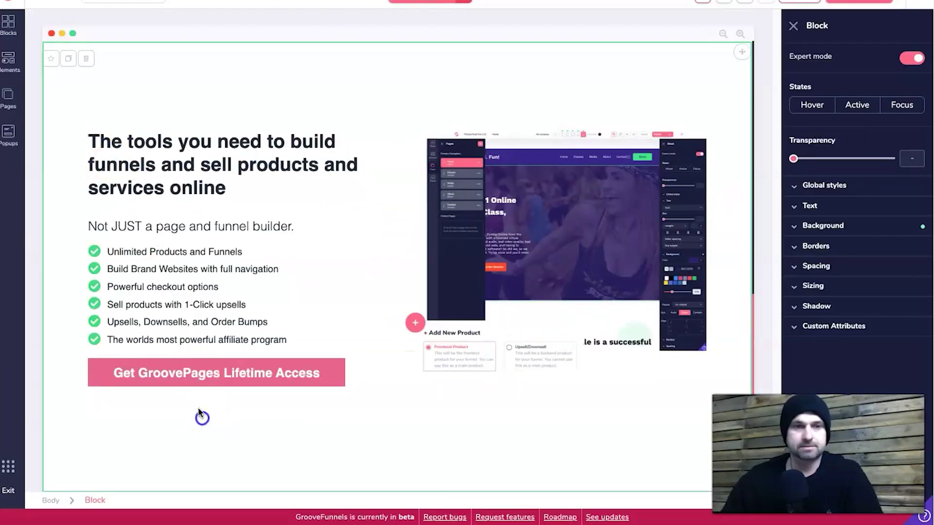
Step: Add the centred testimonial wireframe block with a large quotation mark and avatar below the tools section
{"action": "left_click", "coordinate": [198, 412]}
{"action": "left_click", "coordinate": [10, 39]}
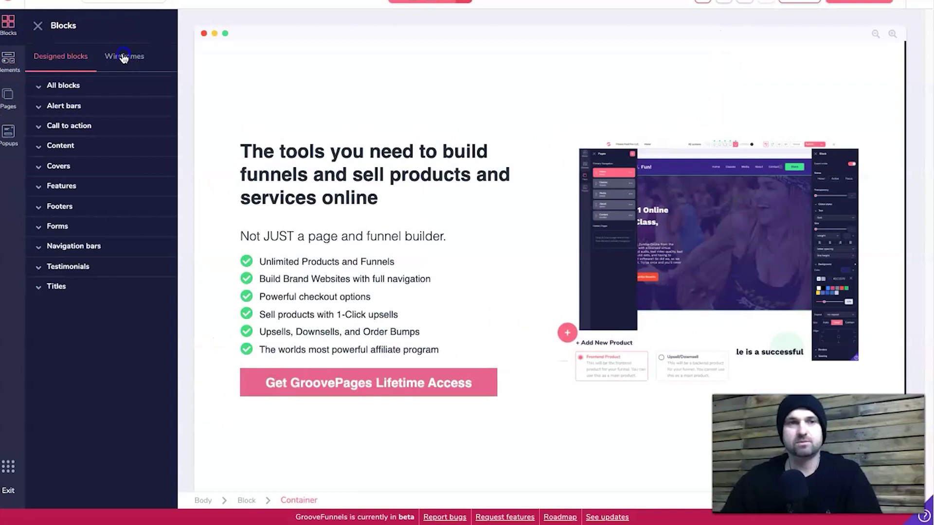
{"action": "left_click", "coordinate": [121, 56]}
{"action": "left_click", "coordinate": [96, 87]}
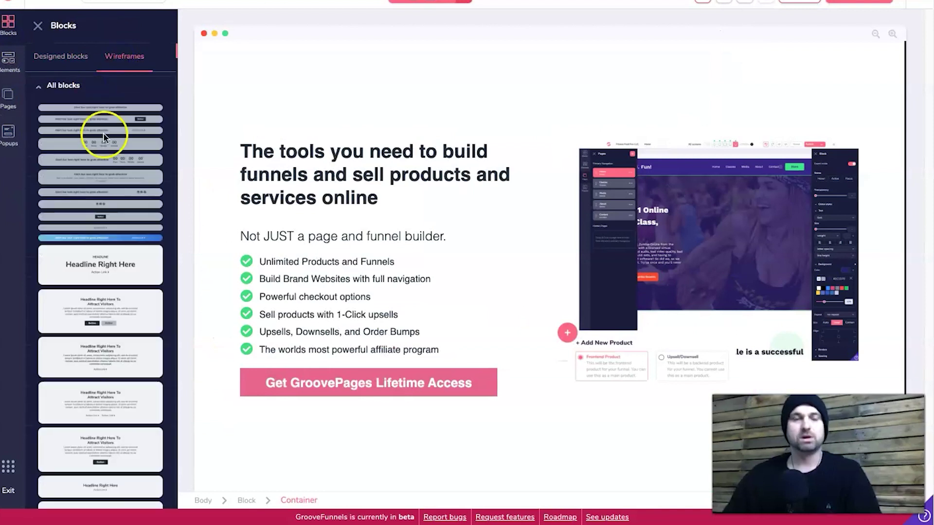
{"action": "scroll", "coordinate": [157, 292], "scroll_direction": "down", "scroll_amount": 15}
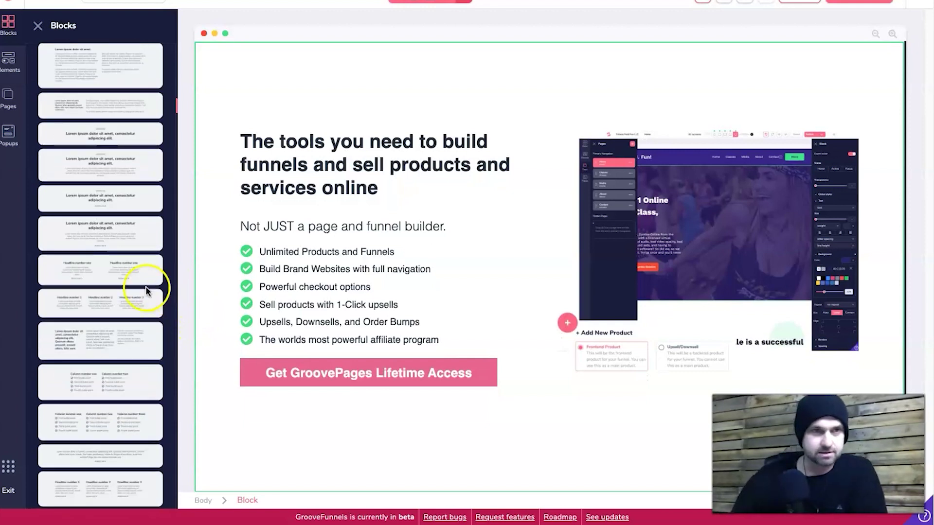
{"action": "scroll", "coordinate": [132, 276], "scroll_direction": "down", "scroll_amount": 5}
{"action": "scroll", "coordinate": [137, 282], "scroll_direction": "down", "scroll_amount": 10}
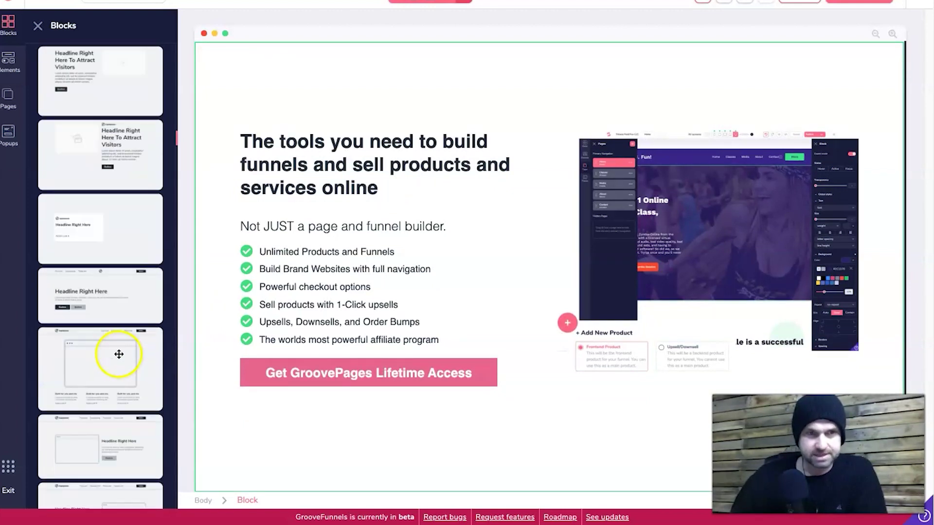
{"action": "scroll", "coordinate": [102, 349], "scroll_direction": "down", "scroll_amount": 15}
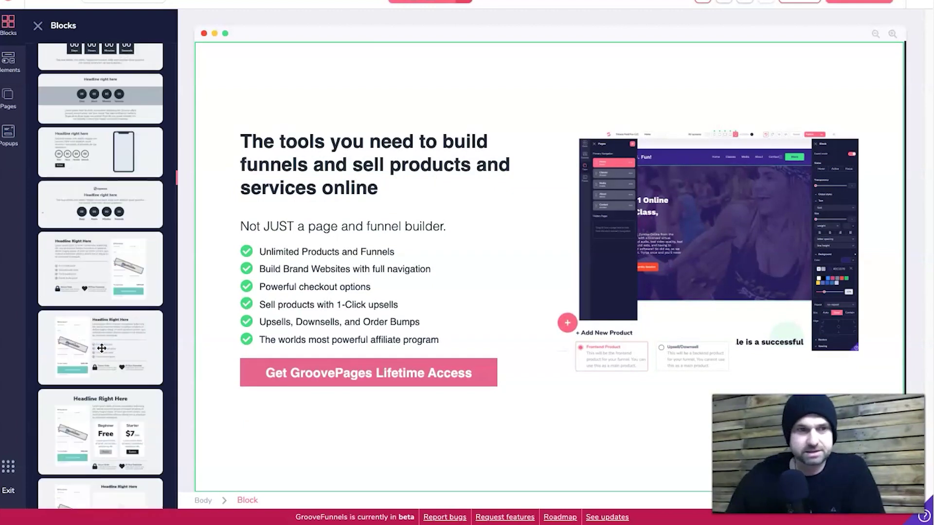
{"action": "scroll", "coordinate": [102, 348], "scroll_direction": "down", "scroll_amount": 15}
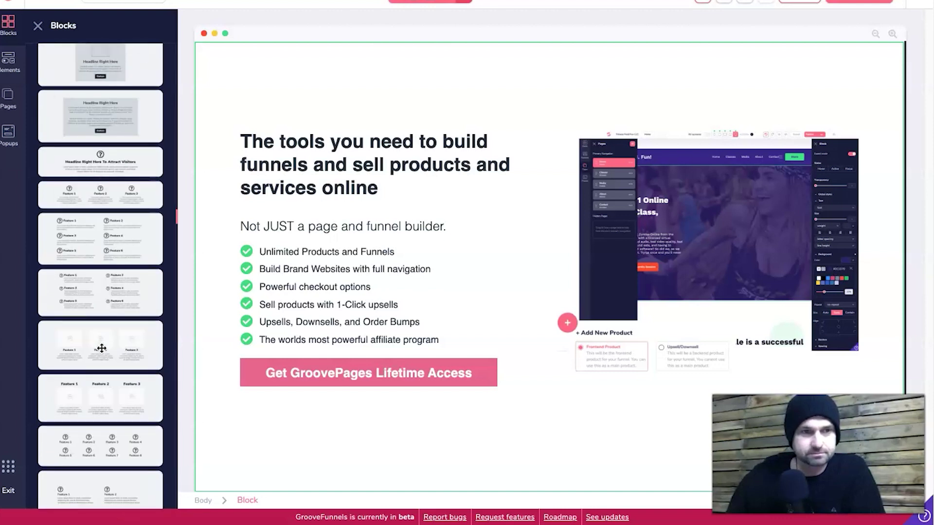
{"action": "scroll", "coordinate": [101, 348], "scroll_direction": "down", "scroll_amount": 15}
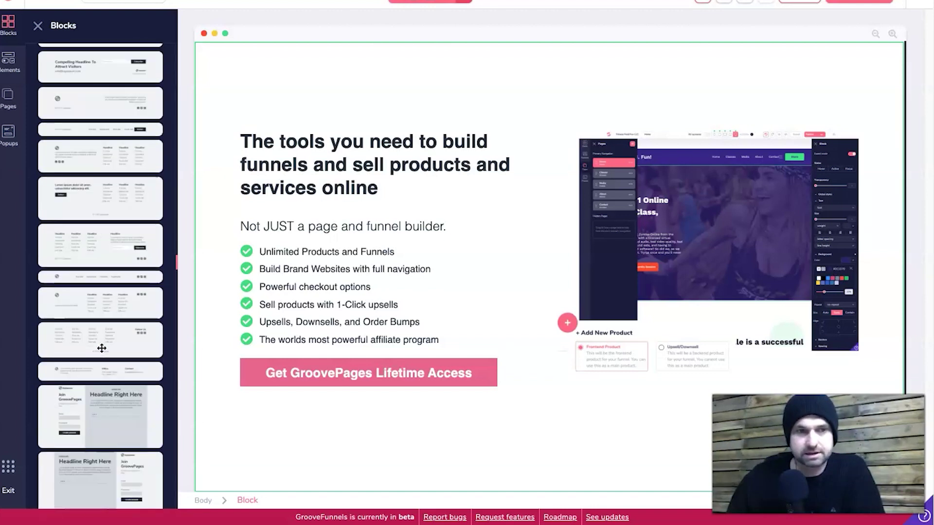
{"action": "scroll", "coordinate": [102, 348], "scroll_direction": "down", "scroll_amount": 15}
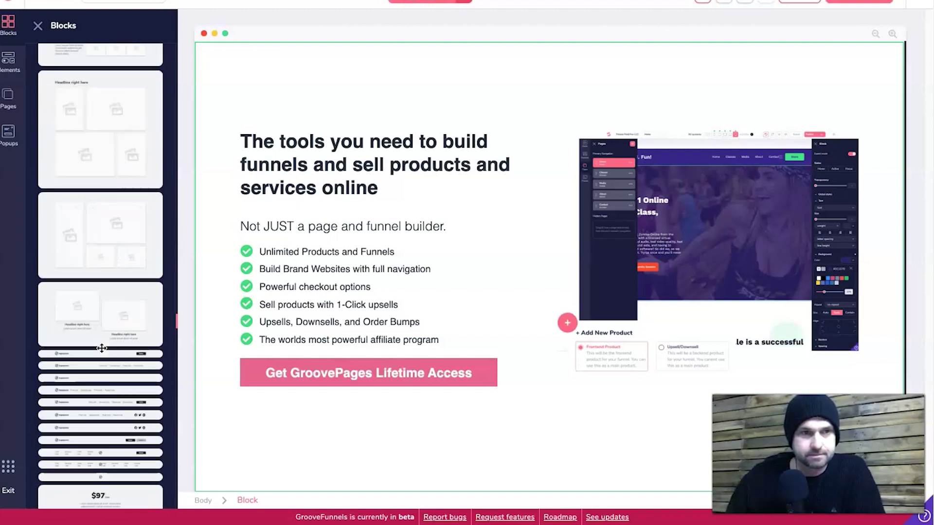
{"action": "scroll", "coordinate": [101, 348], "scroll_direction": "down", "scroll_amount": 15}
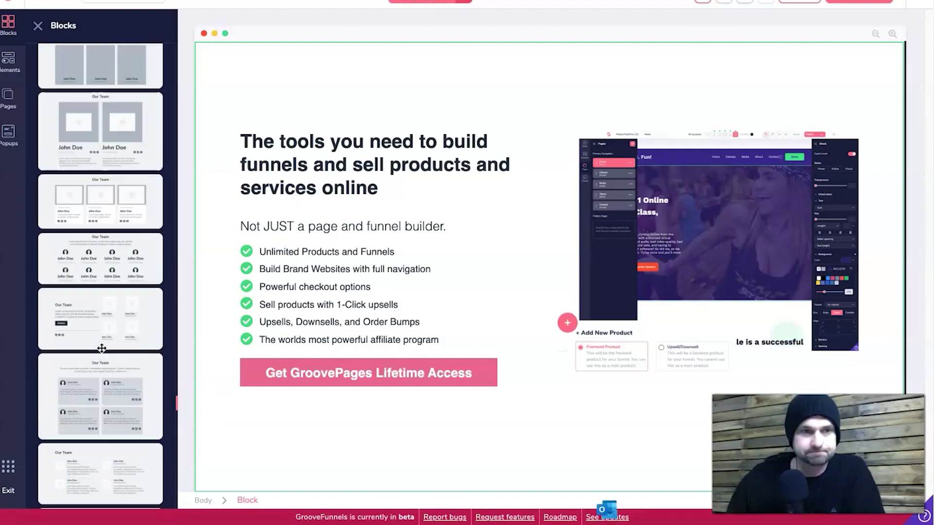
{"action": "scroll", "coordinate": [102, 348], "scroll_direction": "down", "scroll_amount": 15}
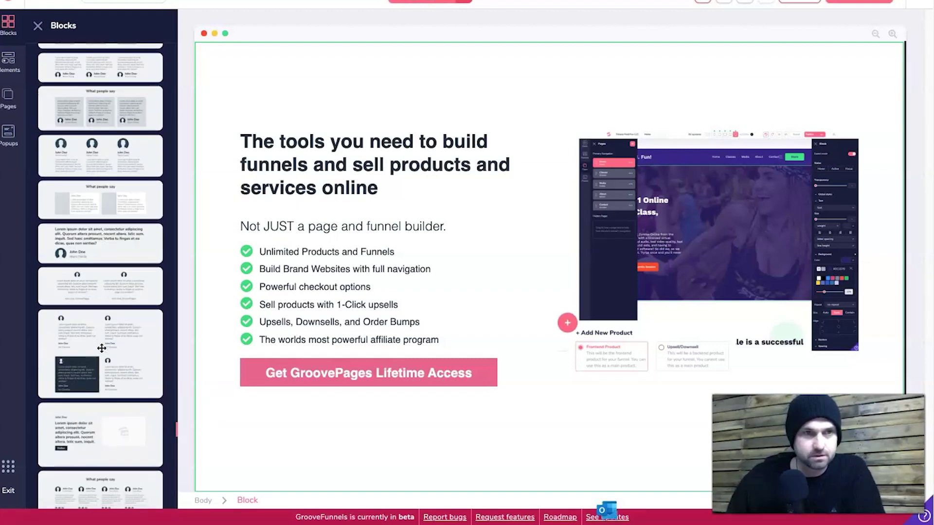
{"action": "scroll", "coordinate": [102, 349], "scroll_direction": "down", "scroll_amount": 3}
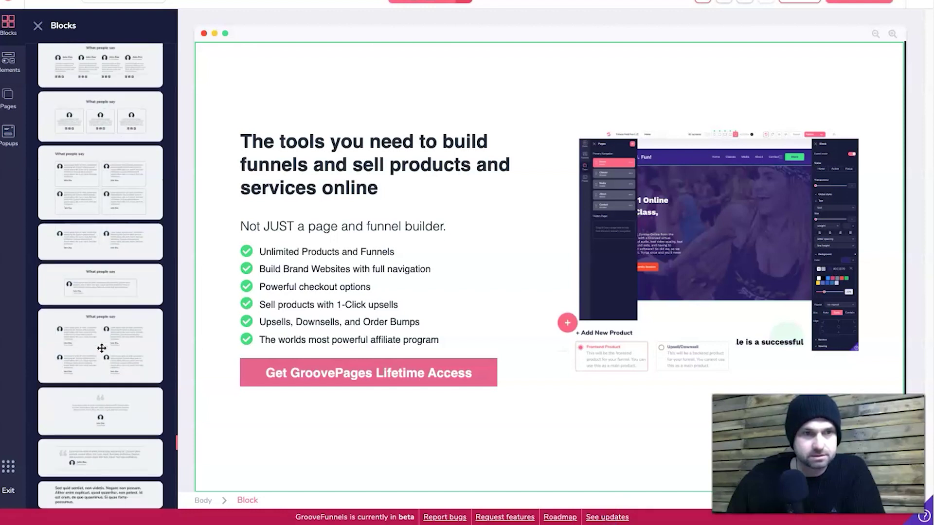
{"action": "scroll", "coordinate": [98, 405], "scroll_direction": "down", "scroll_amount": 4}
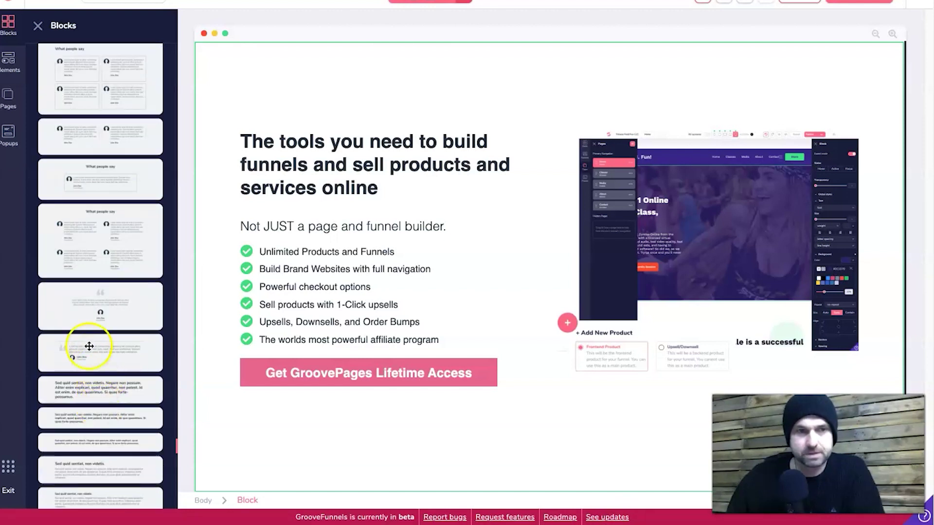
{"action": "left_click_drag", "start_coordinate": [112, 313], "coordinate": [456, 451]}
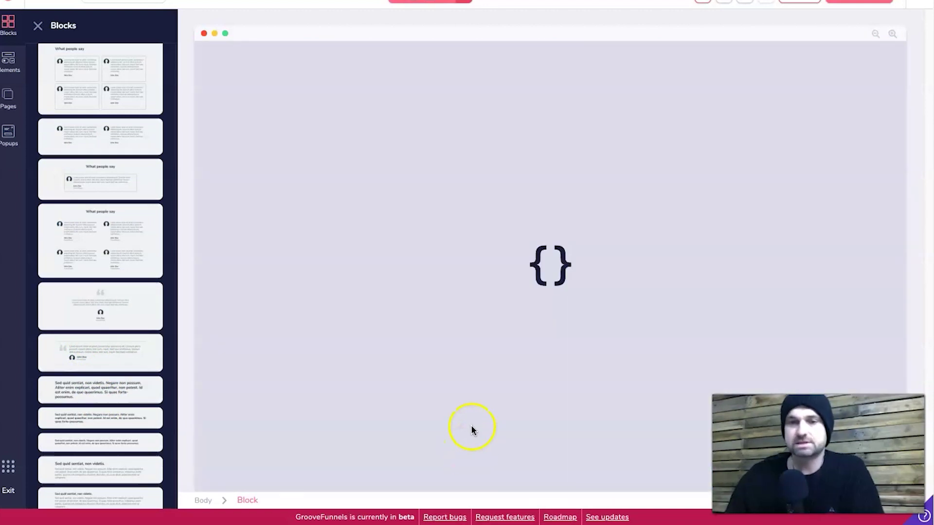
Step: Delete the quotation-mark image from the new testimonial block
{"action": "scroll", "coordinate": [470, 414], "scroll_direction": "down", "scroll_amount": 5}
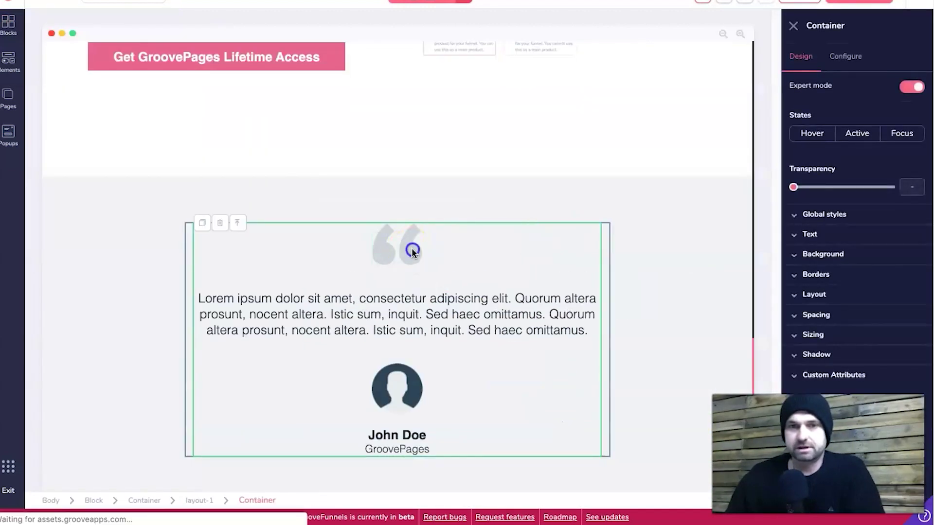
{"action": "left_click", "coordinate": [399, 246]}
{"action": "left_click", "coordinate": [399, 226]}
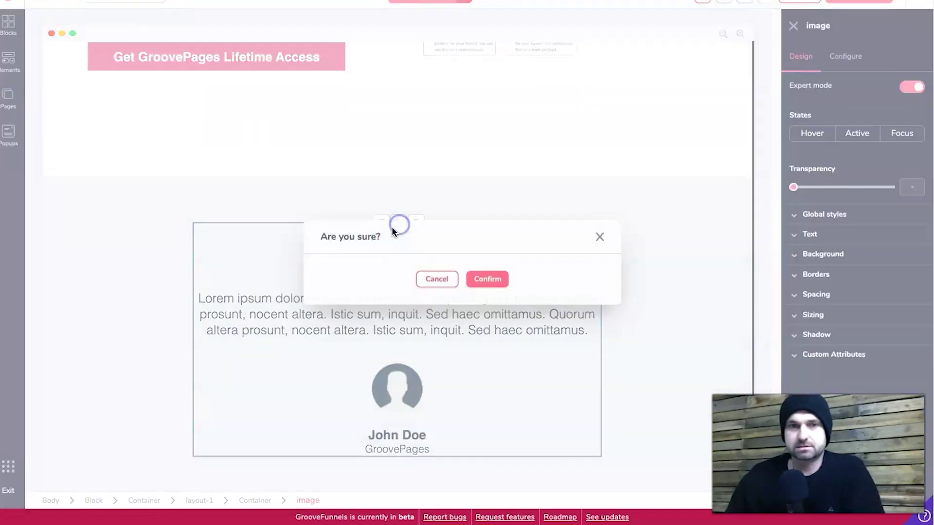
{"action": "left_click", "coordinate": [483, 277]}
Step: Change the background color of the whole testimonial block
{"action": "left_click", "coordinate": [675, 256]}
{"action": "left_click", "coordinate": [700, 277]}
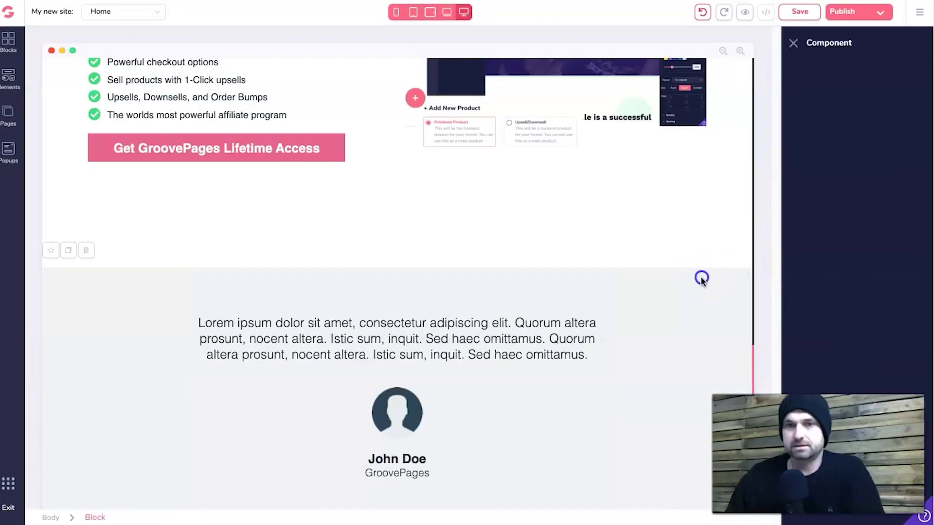
{"action": "left_click", "coordinate": [806, 254]}
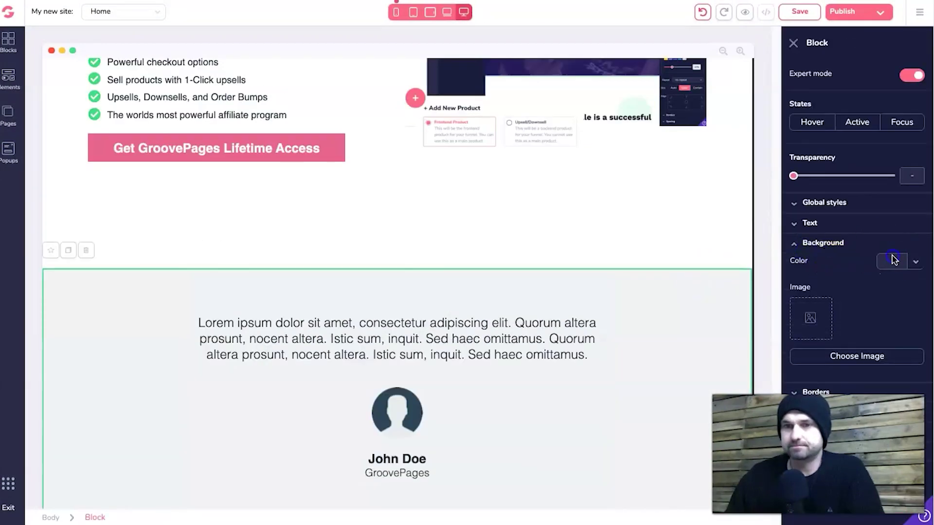
{"action": "left_click", "coordinate": [893, 260]}
{"action": "left_click", "coordinate": [810, 324]}
{"action": "left_click", "coordinate": [479, 163]}
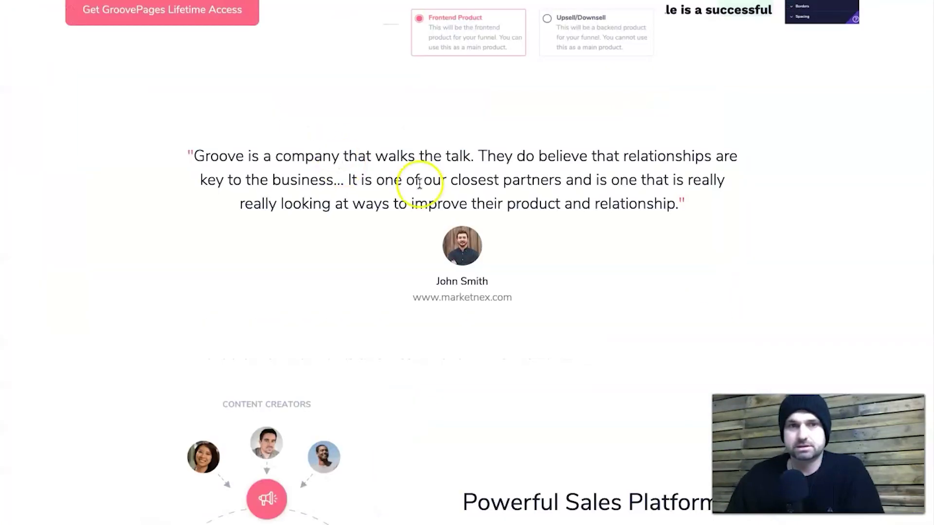
Step: Replace the testimonial block's placeholder quote with the "Groove is a company that walks the talk" quote copied from the reference page
{"action": "triple_click", "coordinate": [419, 184]}
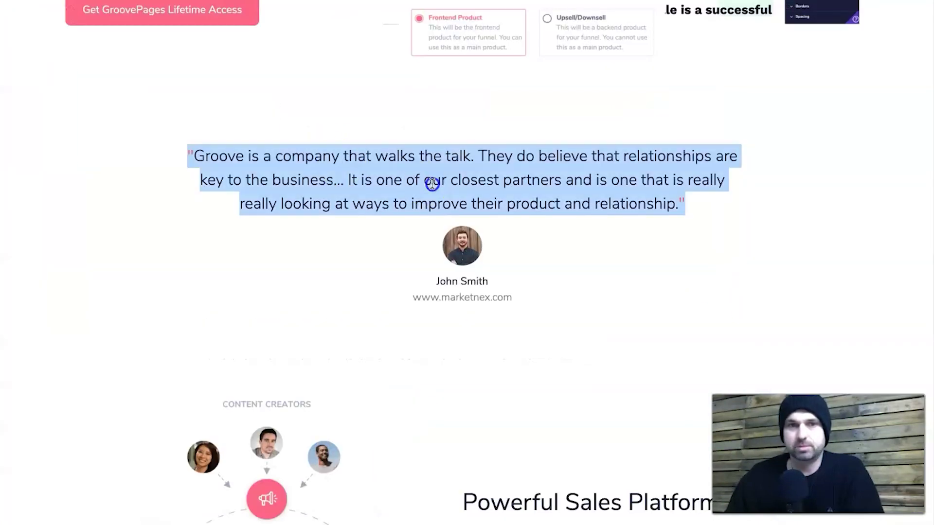
{"action": "right_click", "coordinate": [433, 182]}
{"action": "left_click", "coordinate": [447, 208]}
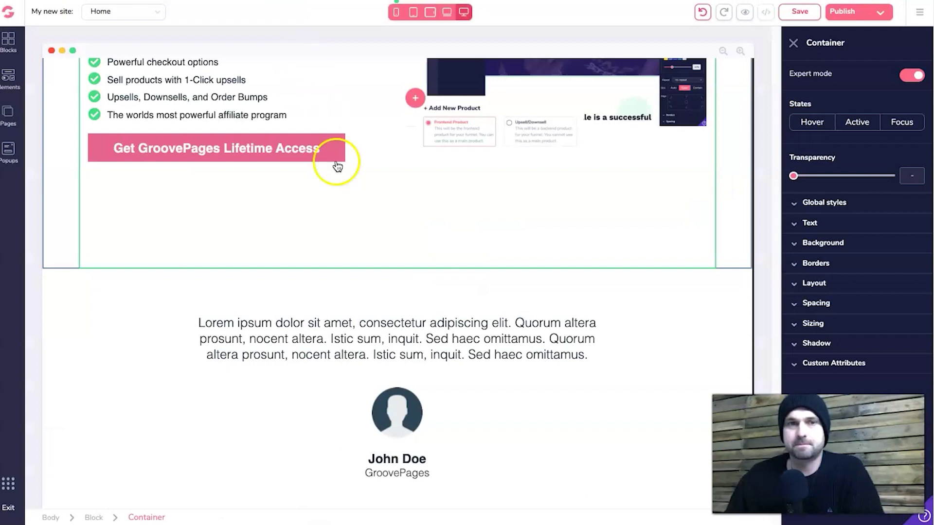
{"action": "triple_click", "coordinate": [388, 330]}
{"action": "right_click", "coordinate": [385, 326]}
{"action": "left_click", "coordinate": [352, 336]}
{"action": "triple_click", "coordinate": [352, 336]}
{"action": "right_click", "coordinate": [358, 338]}
{"action": "left_click", "coordinate": [389, 331]}
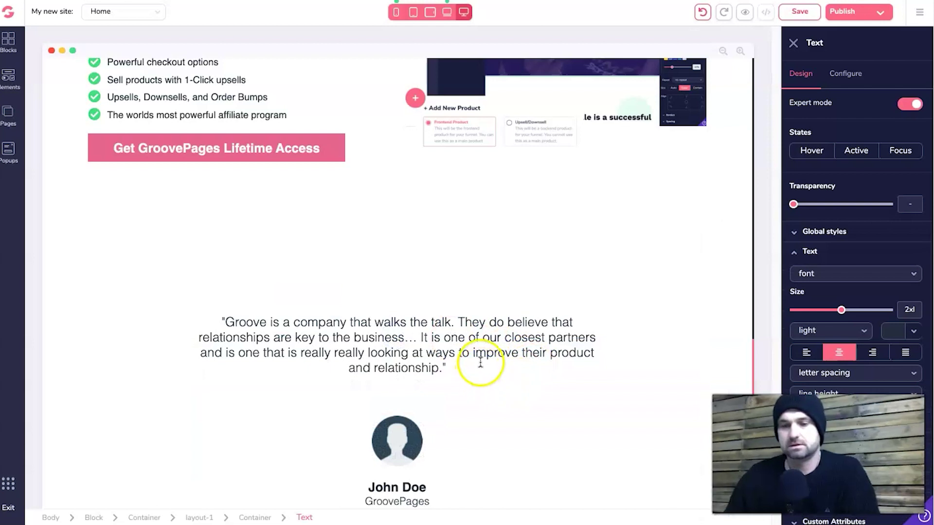
{"action": "key", "text": "BackSpace"}
Step: Set the text size of the whole testimonial quote to xl
{"action": "left_click", "coordinate": [465, 323]}
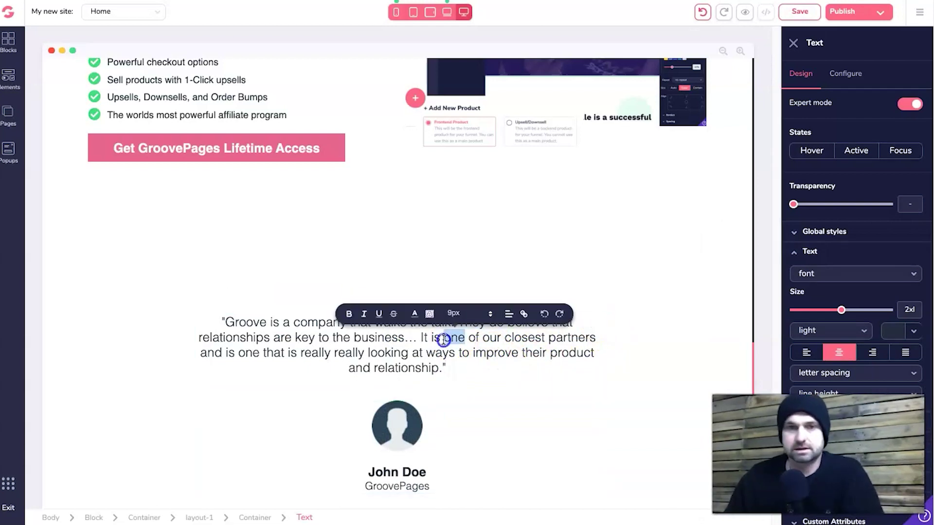
{"action": "triple_click", "coordinate": [445, 336]}
{"action": "scroll", "coordinate": [854, 321], "scroll_direction": "down", "scroll_amount": 1}
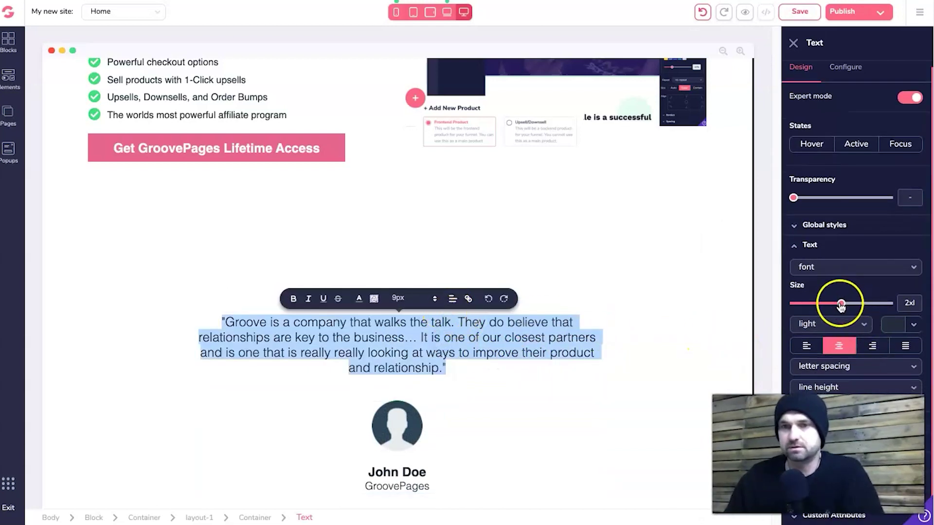
{"action": "left_click_drag", "start_coordinate": [841, 305], "coordinate": [834, 304]}
{"action": "left_click", "coordinate": [479, 347]}
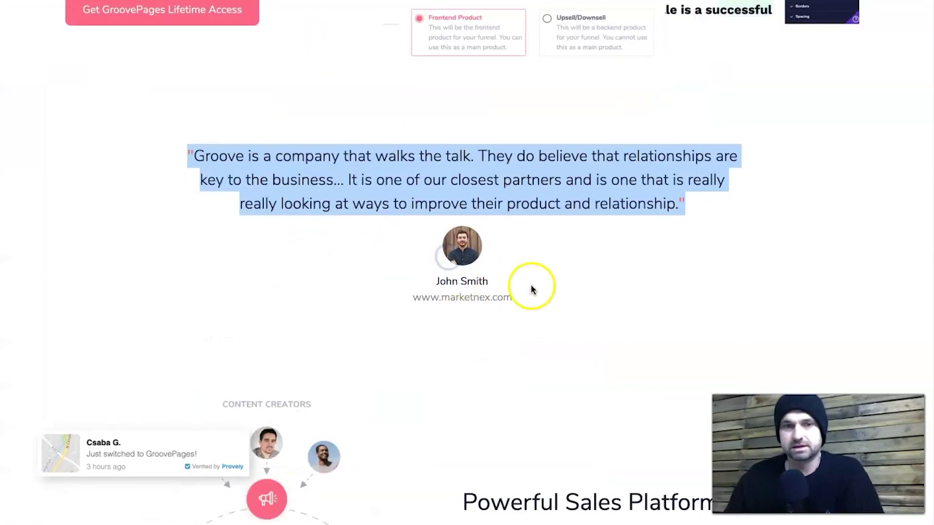
Step: Examine the reference page's remaining testimonial, video and footer sections and check the wireframe blocks for matching layouts
{"action": "left_click", "coordinate": [531, 289]}
{"action": "scroll", "coordinate": [379, 264], "scroll_direction": "down", "scroll_amount": 10}
{"action": "scroll", "coordinate": [368, 277], "scroll_direction": "up", "scroll_amount": 4}
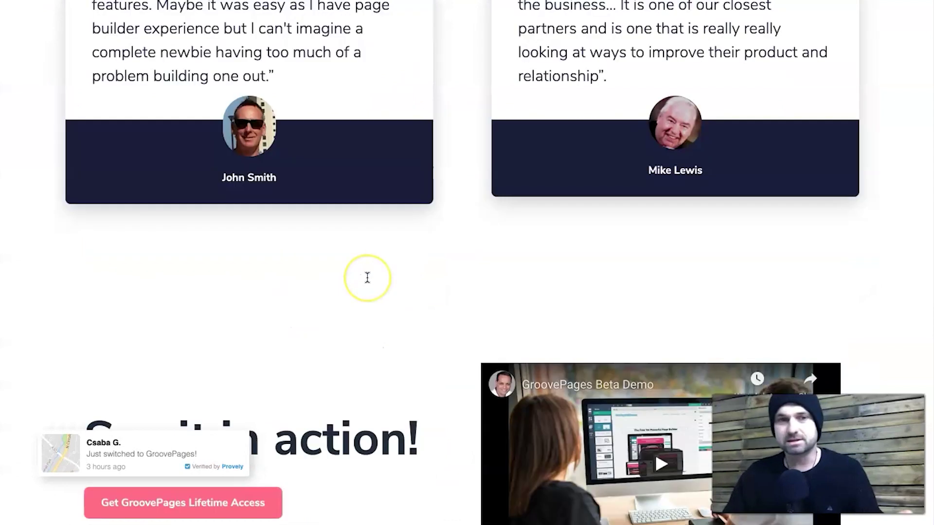
{"action": "scroll", "coordinate": [367, 277], "scroll_direction": "up", "scroll_amount": 5}
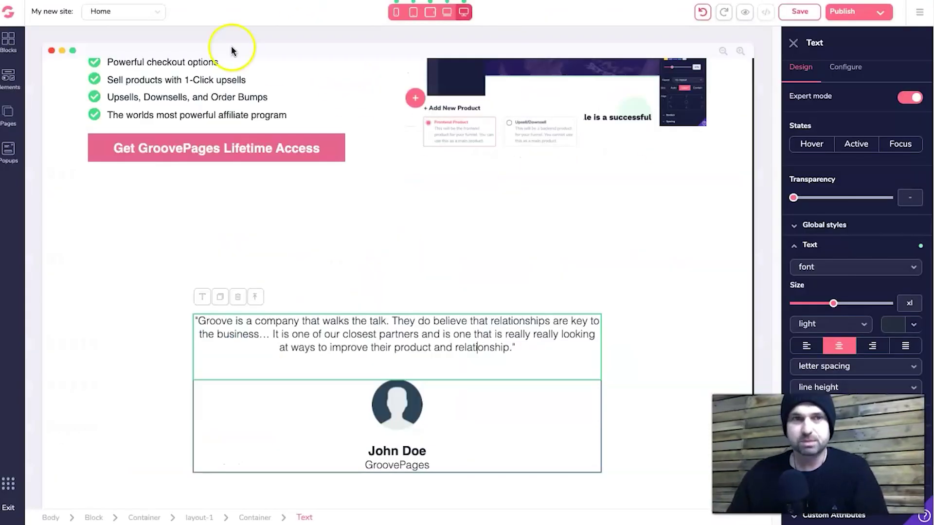
{"action": "left_click", "coordinate": [14, 50]}
{"action": "left_click", "coordinate": [144, 73]}
{"action": "left_click", "coordinate": [95, 105]}
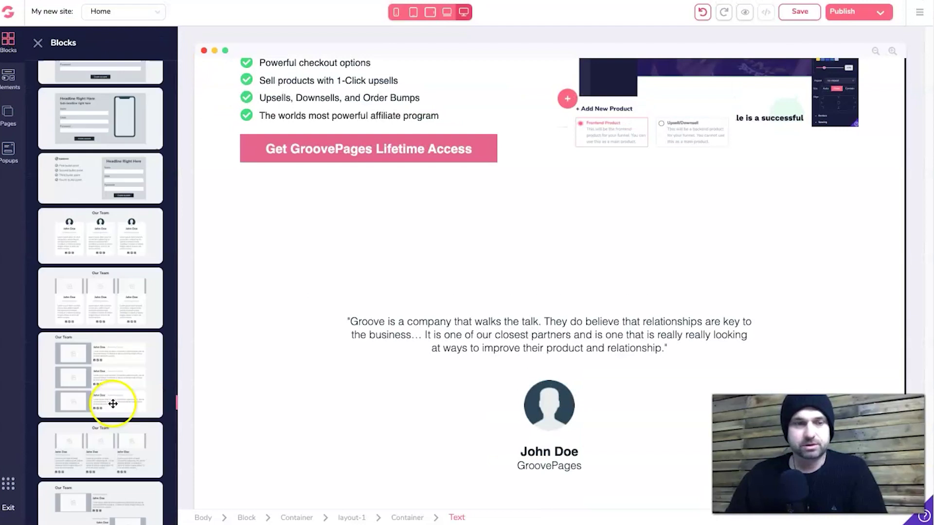
{"action": "scroll", "coordinate": [78, 238], "scroll_direction": "down", "scroll_amount": 3}
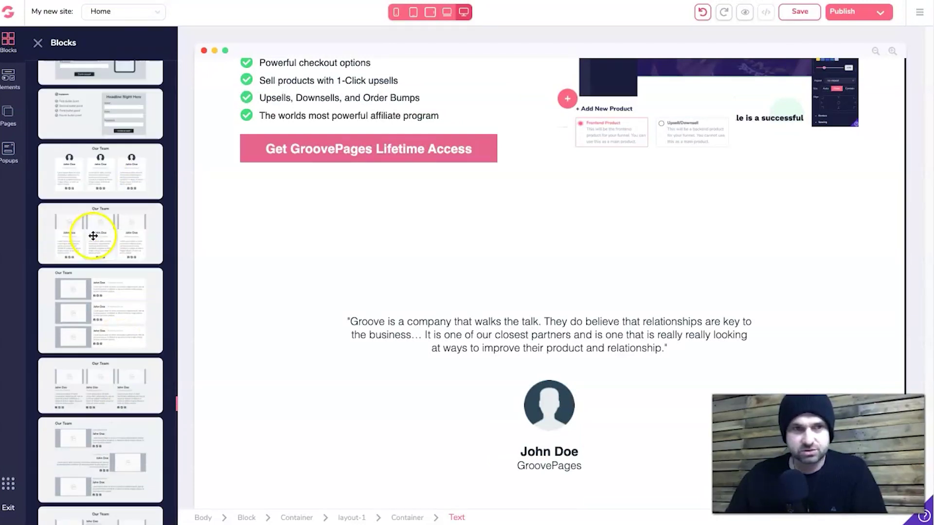
{"action": "scroll", "coordinate": [87, 355], "scroll_direction": "down", "scroll_amount": 5}
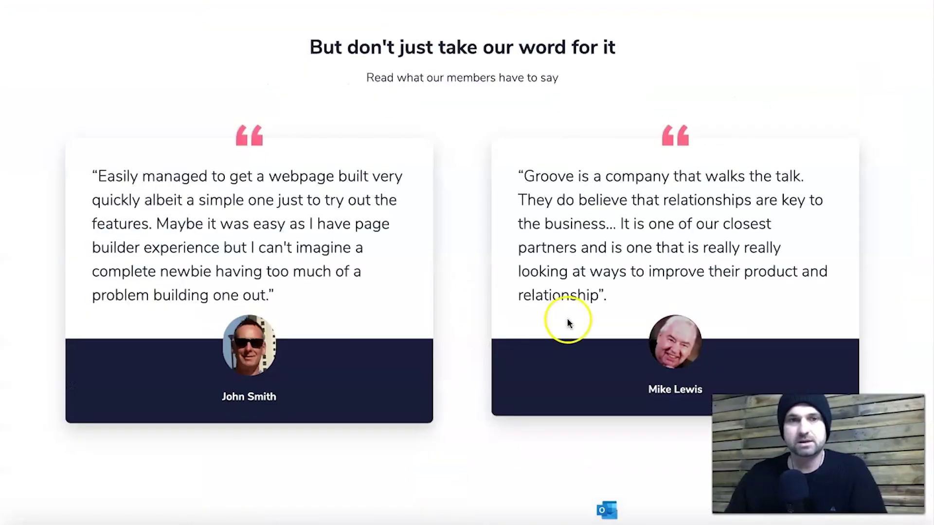
{"action": "scroll", "coordinate": [567, 316], "scroll_direction": "down", "scroll_amount": 5}
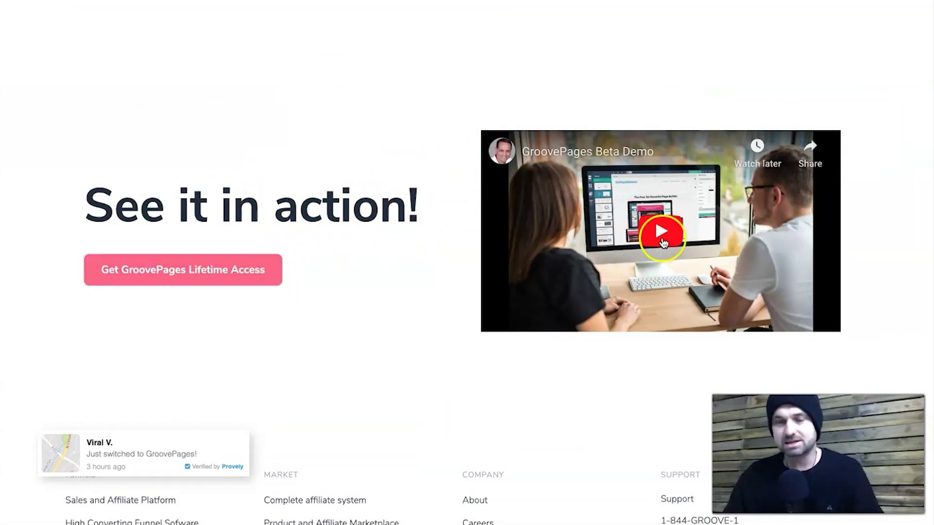
{"action": "scroll", "coordinate": [469, 233], "scroll_direction": "down", "scroll_amount": 4}
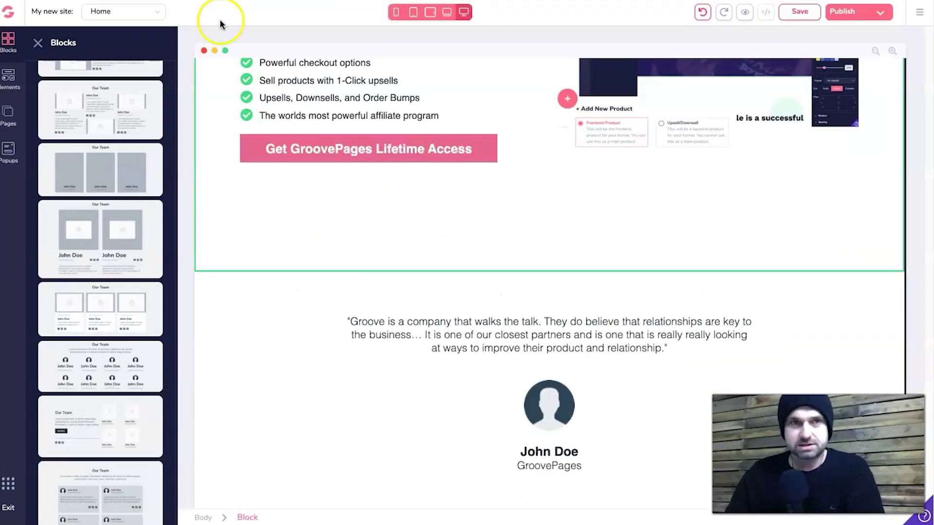
Step: Look through the full list of wireframe blocks, from the team layouts to the empty column grids, for a suitable next section
{"action": "scroll", "coordinate": [125, 327], "scroll_direction": "down", "scroll_amount": 10}
{"action": "scroll", "coordinate": [125, 338], "scroll_direction": "down", "scroll_amount": 15}
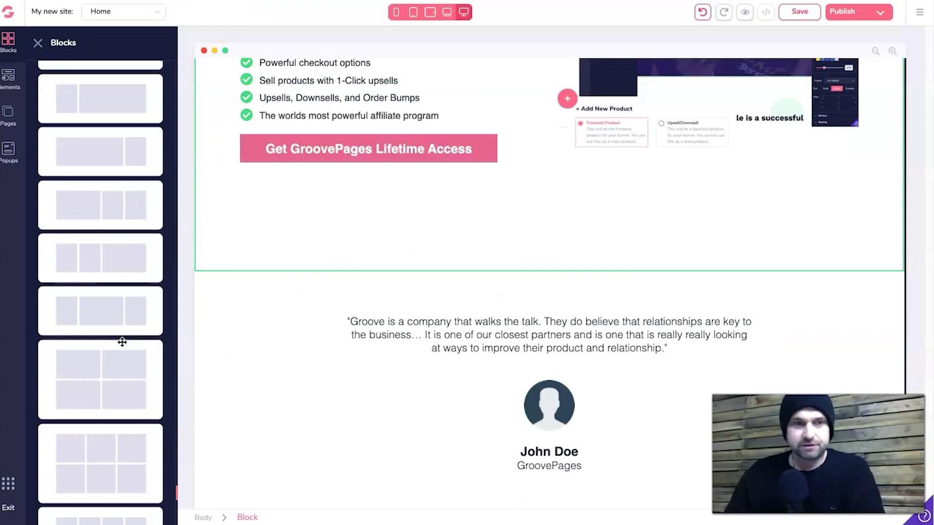
{"action": "scroll", "coordinate": [123, 342], "scroll_direction": "down", "scroll_amount": 5}
{"action": "scroll", "coordinate": [68, 244], "scroll_direction": "up", "scroll_amount": 15}
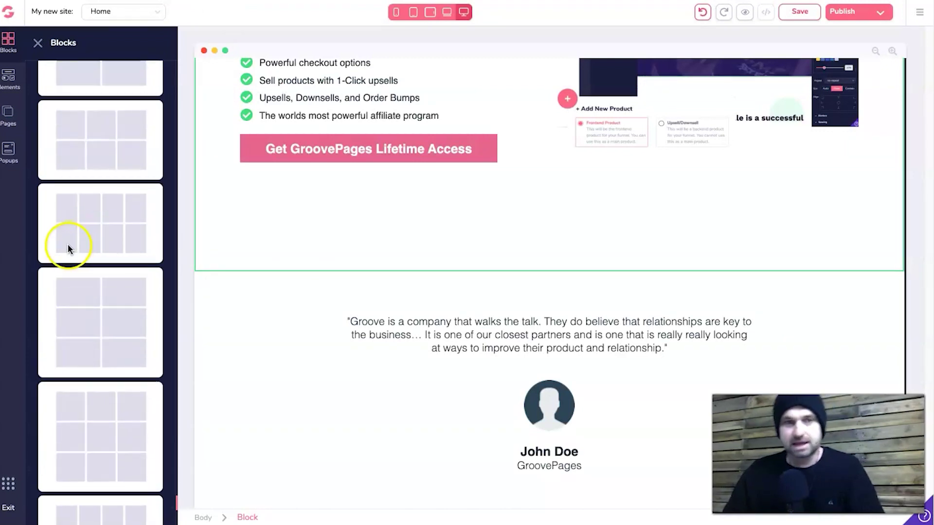
{"action": "scroll", "coordinate": [70, 245], "scroll_direction": "up", "scroll_amount": 10}
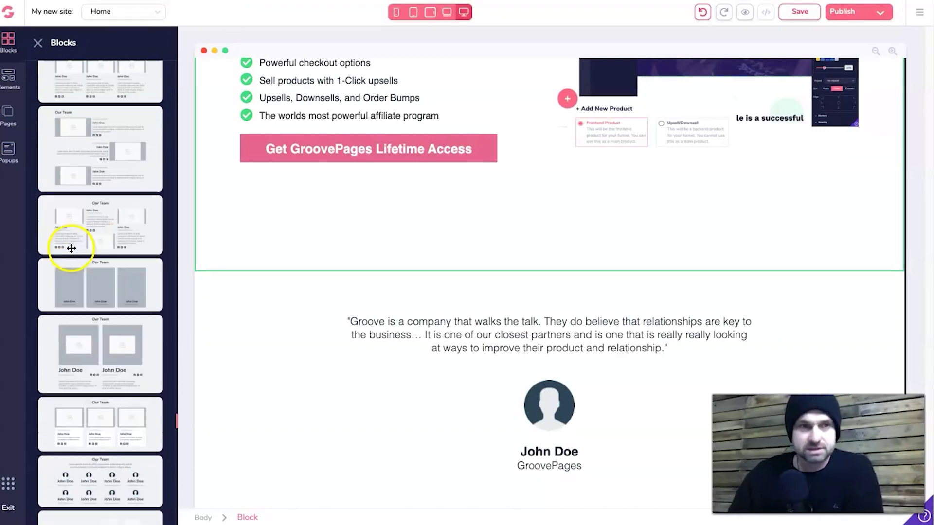
{"action": "scroll", "coordinate": [71, 248], "scroll_direction": "up", "scroll_amount": 10}
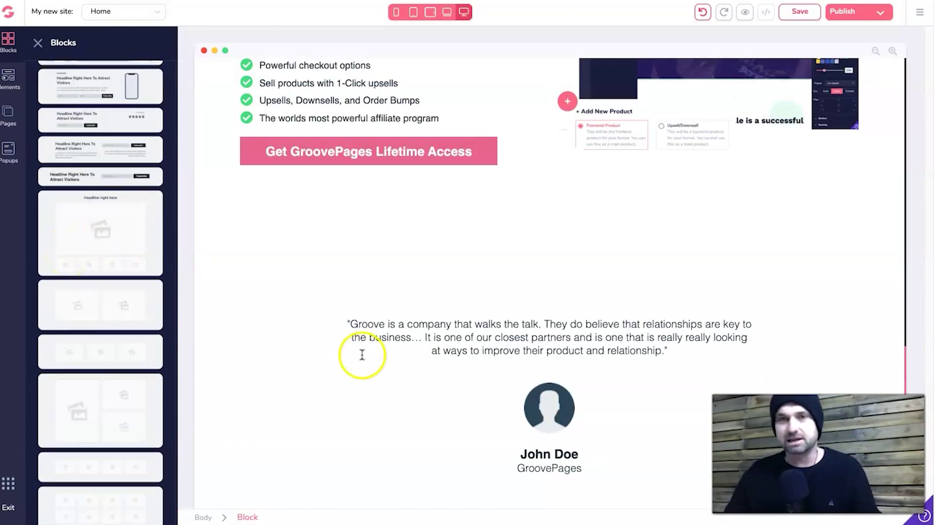
Step: Save the home page
{"action": "scroll", "coordinate": [253, 260], "scroll_direction": "up", "scroll_amount": 15}
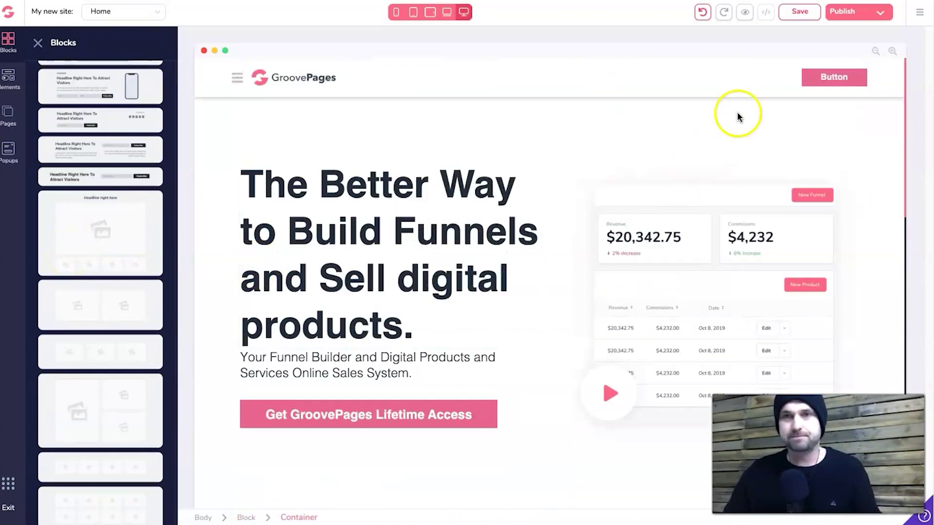
{"action": "left_click", "coordinate": [800, 14]}
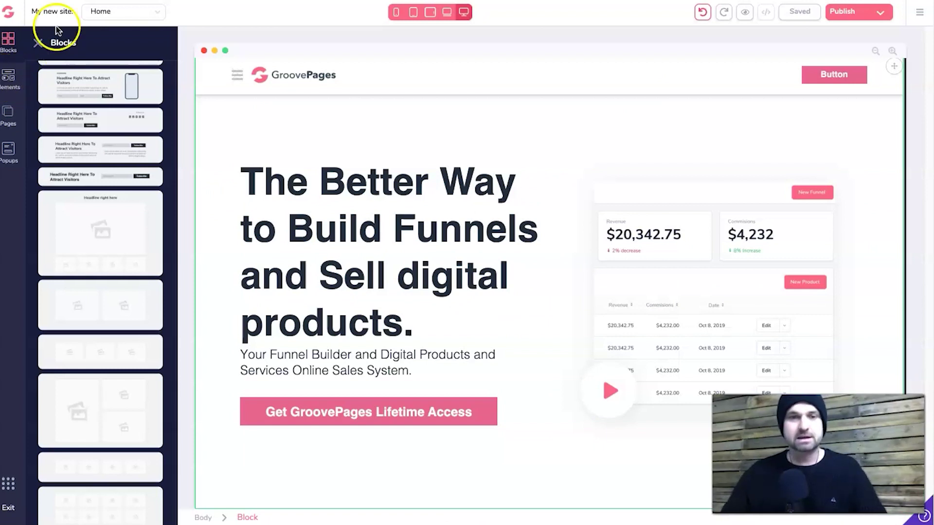
Step: Add the checkout wireframe block with headline and bullet points beside a payment form below the testimonial block
{"action": "scroll", "coordinate": [442, 286], "scroll_direction": "down", "scroll_amount": 10}
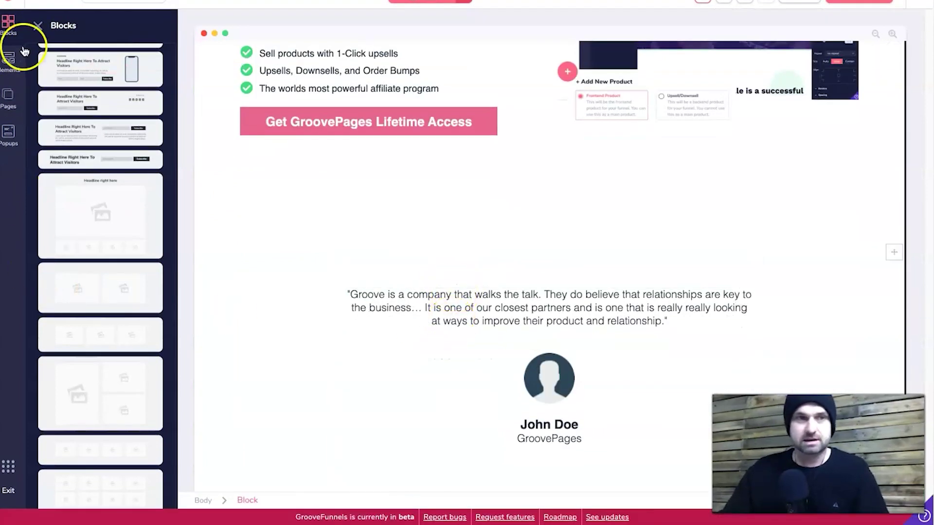
{"action": "left_click", "coordinate": [38, 25]}
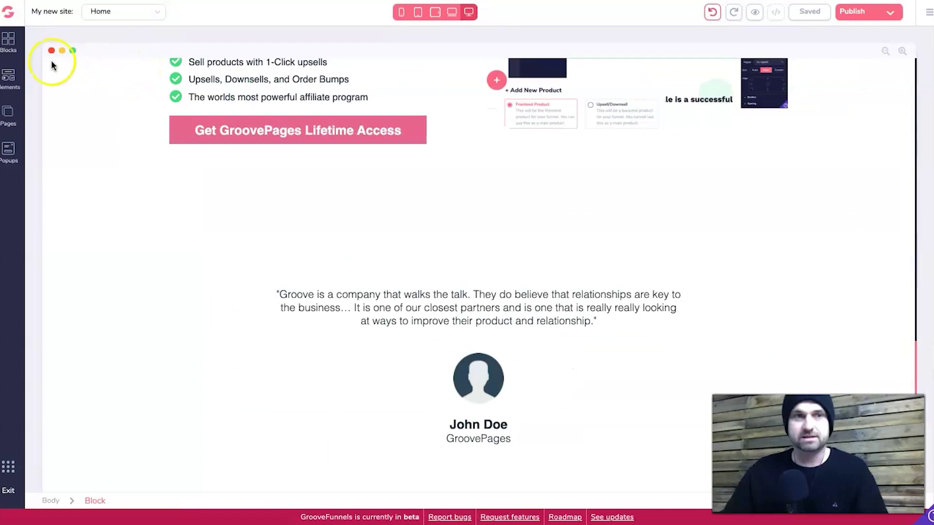
{"action": "left_click", "coordinate": [8, 41]}
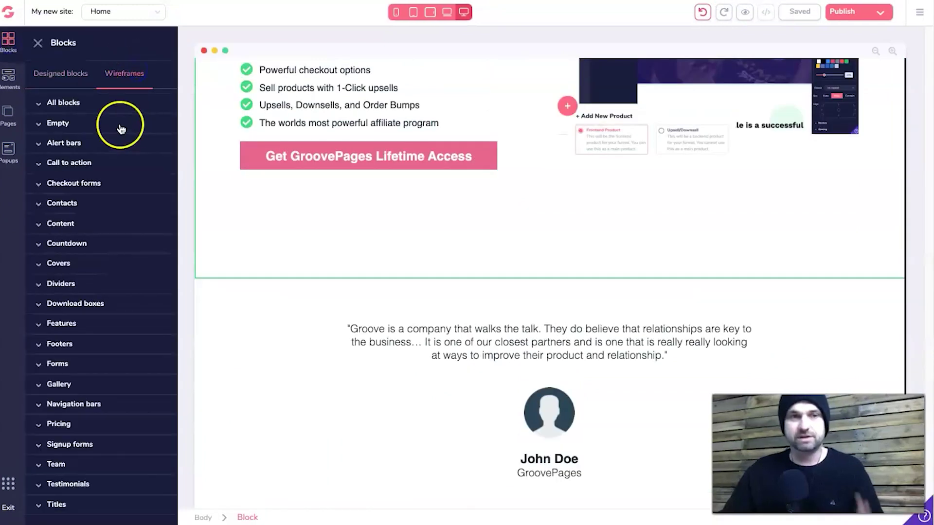
{"action": "left_click", "coordinate": [95, 104]}
{"action": "scroll", "coordinate": [107, 262], "scroll_direction": "down", "scroll_amount": 10}
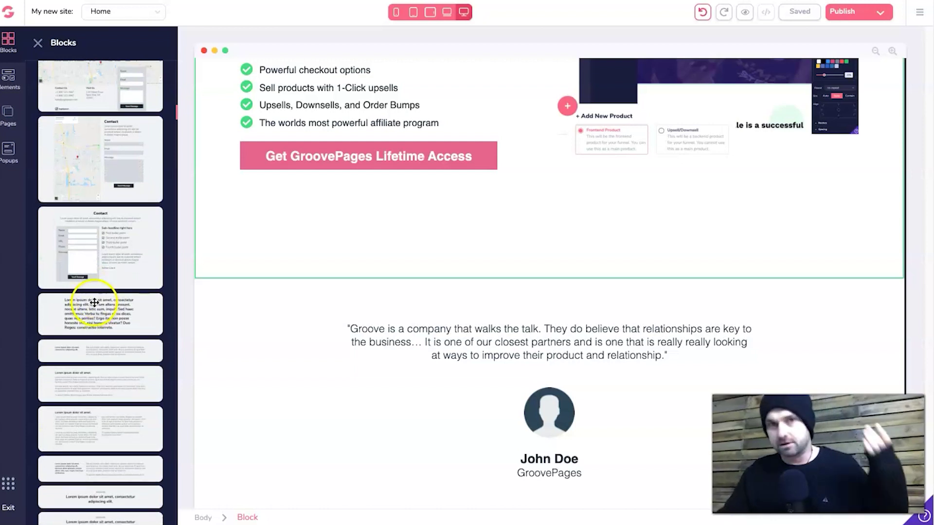
{"action": "scroll", "coordinate": [96, 301], "scroll_direction": "down", "scroll_amount": 1}
{"action": "scroll", "coordinate": [100, 289], "scroll_direction": "down", "scroll_amount": 1}
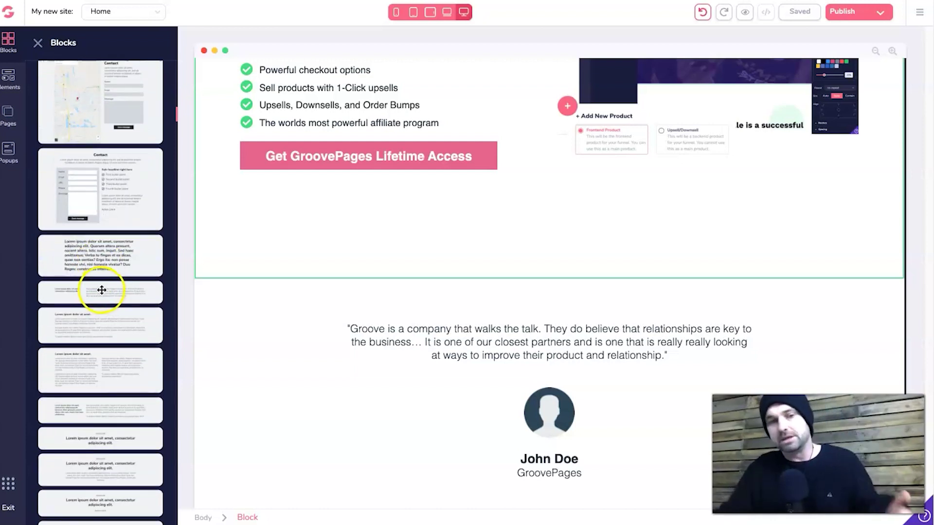
{"action": "scroll", "coordinate": [100, 295], "scroll_direction": "down", "scroll_amount": 1}
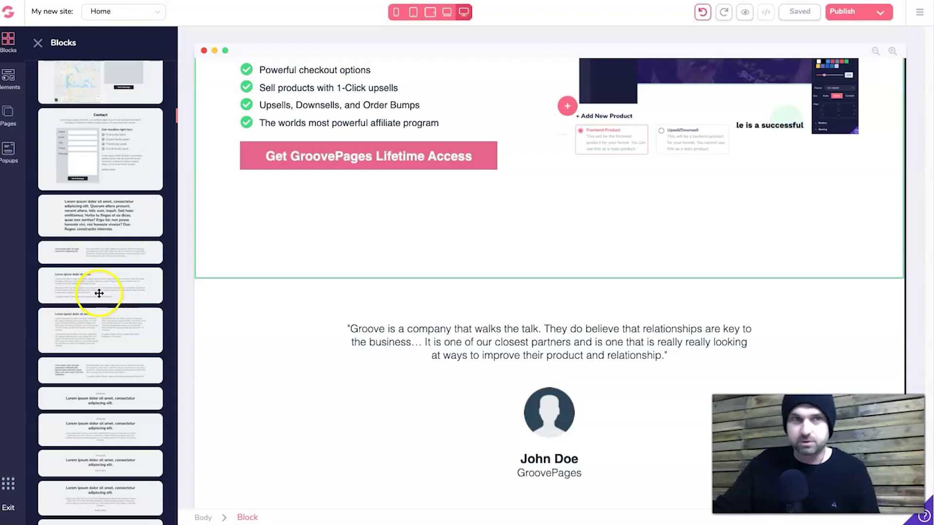
{"action": "scroll", "coordinate": [199, 334], "scroll_direction": "down", "scroll_amount": 1}
{"action": "scroll", "coordinate": [179, 337], "scroll_direction": "down", "scroll_amount": 1}
{"action": "scroll", "coordinate": [120, 340], "scroll_direction": "down", "scroll_amount": 5}
{"action": "scroll", "coordinate": [120, 340], "scroll_direction": "down", "scroll_amount": 10}
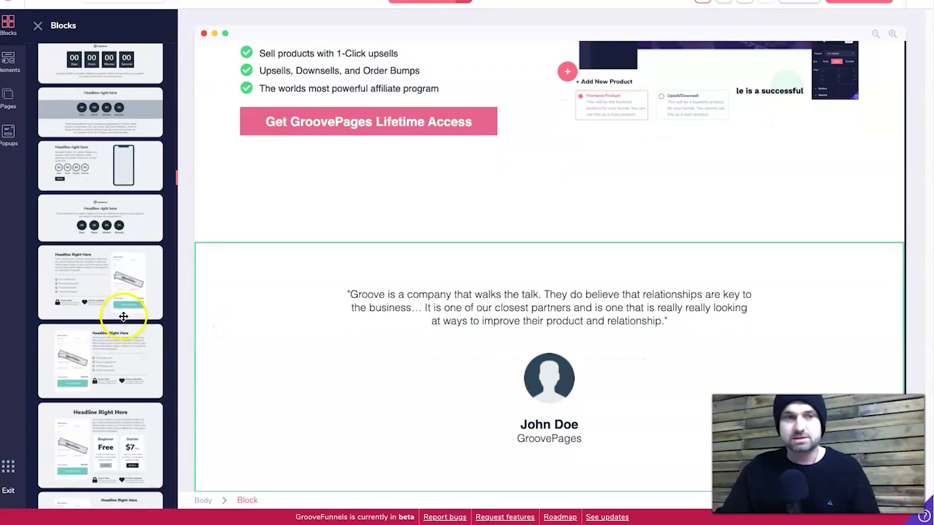
{"action": "left_click_drag", "start_coordinate": [90, 282], "coordinate": [427, 448]}
{"action": "scroll", "coordinate": [502, 372], "scroll_direction": "down", "scroll_amount": 8}
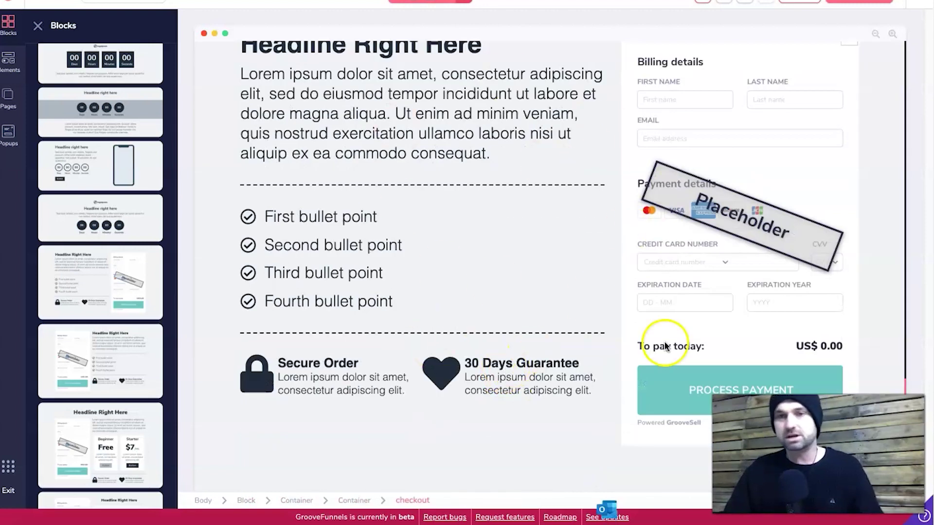
{"action": "scroll", "coordinate": [652, 233], "scroll_direction": "up", "scroll_amount": 2}
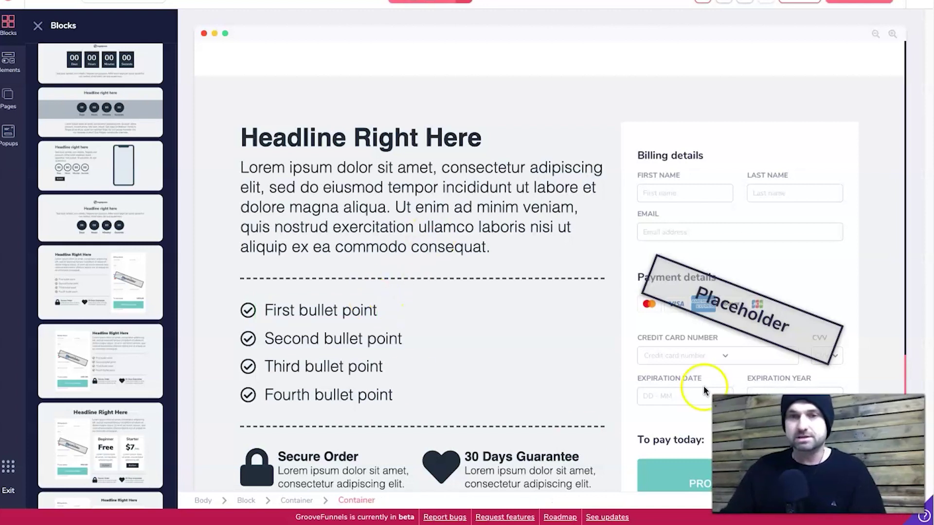
Step: Set the background color of the whole checkout block to white
{"action": "left_click", "coordinate": [763, 88]}
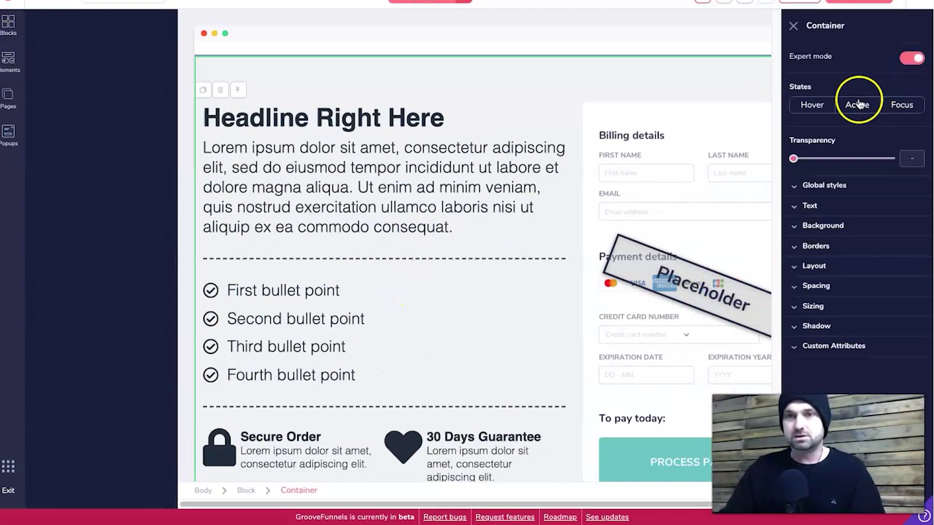
{"action": "left_click", "coordinate": [747, 138]}
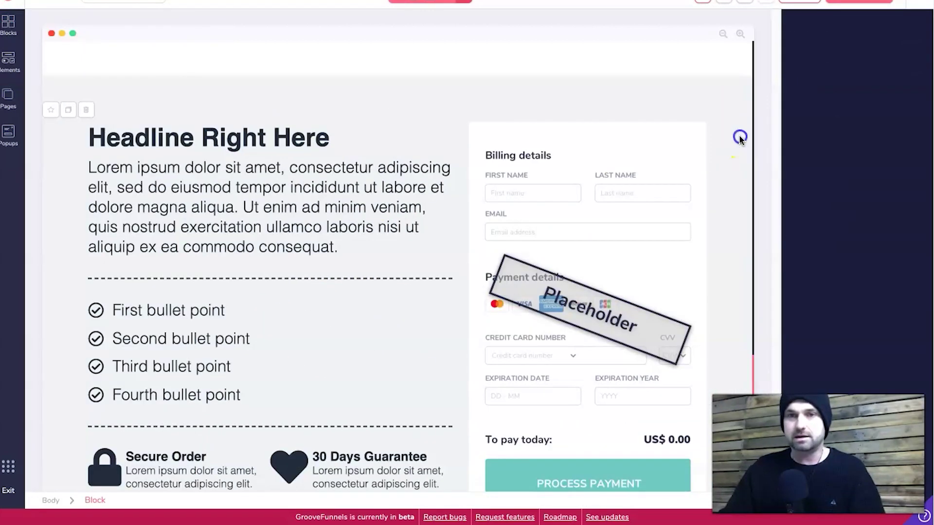
{"action": "left_click", "coordinate": [818, 226]}
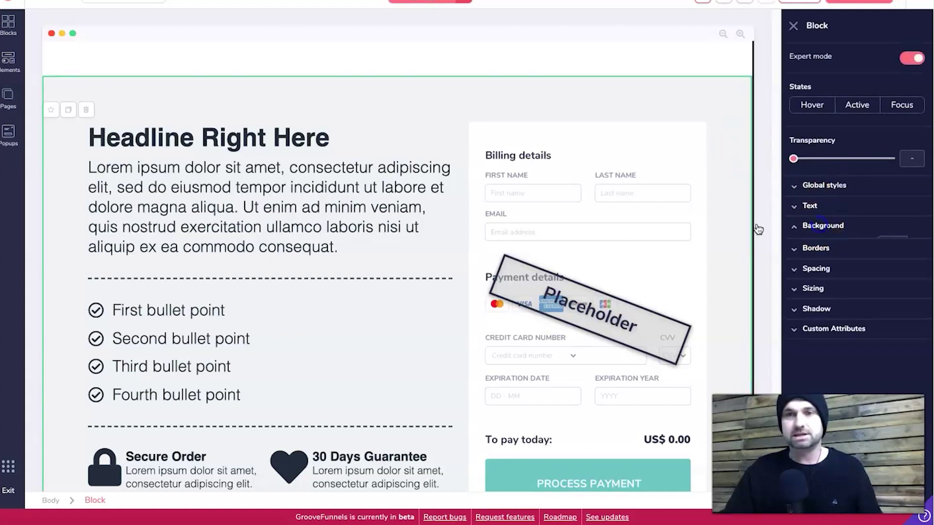
{"action": "left_click", "coordinate": [899, 246]}
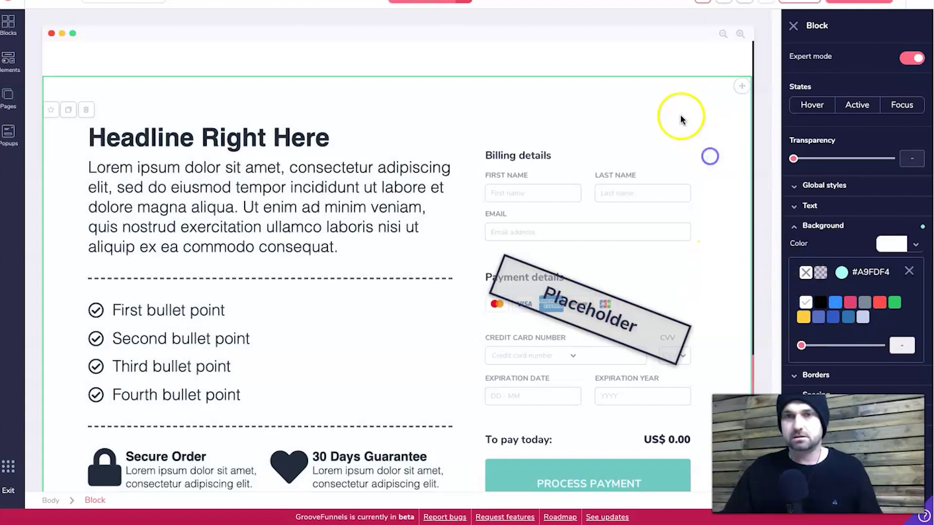
{"action": "left_click", "coordinate": [585, 84]}
{"action": "left_click", "coordinate": [727, 148]}
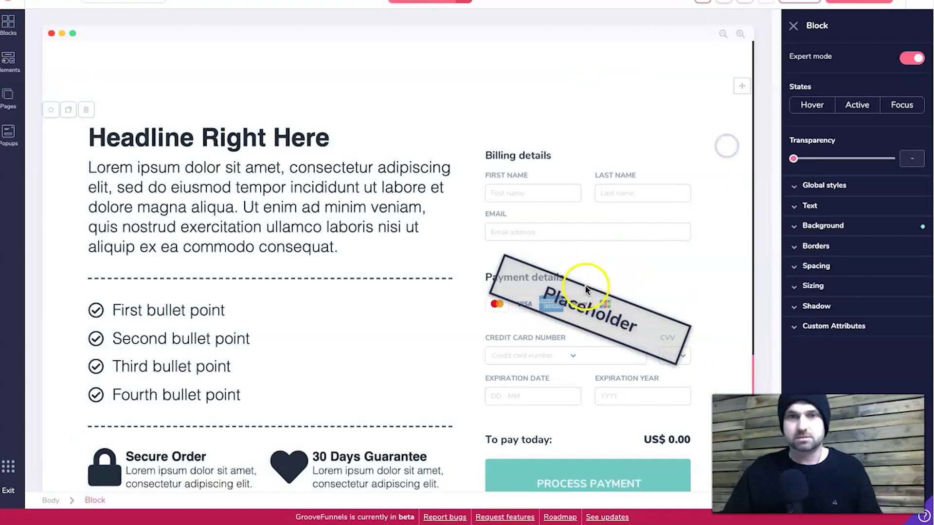
{"action": "left_click", "coordinate": [639, 163]}
{"action": "left_click", "coordinate": [836, 252]}
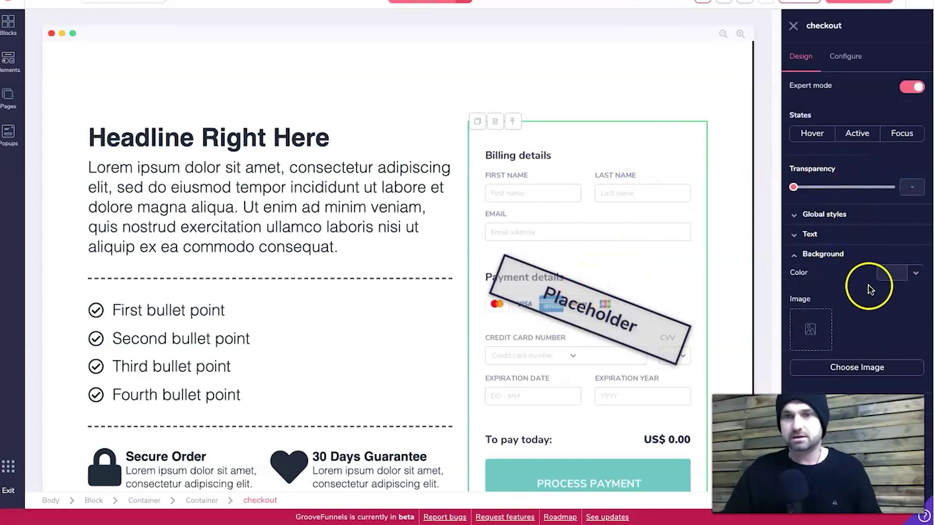
{"action": "left_click", "coordinate": [888, 274]}
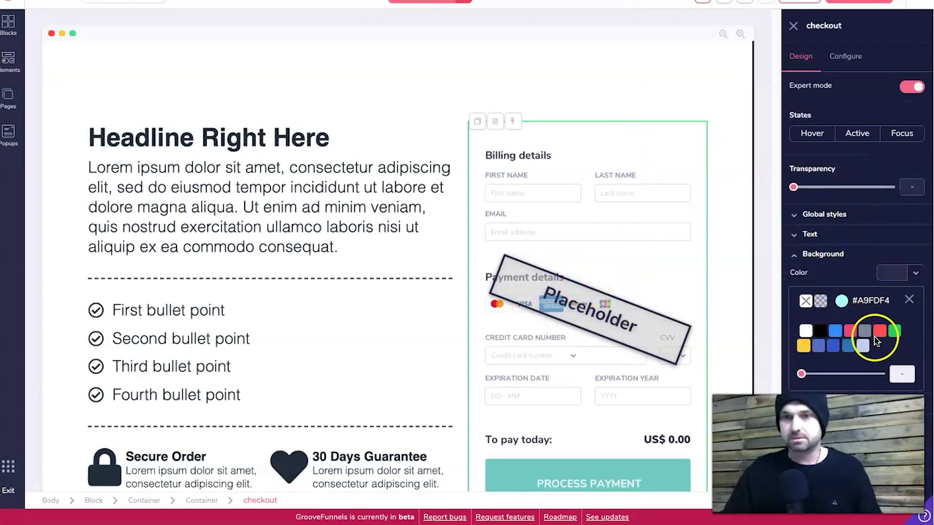
{"action": "left_click", "coordinate": [863, 364]}
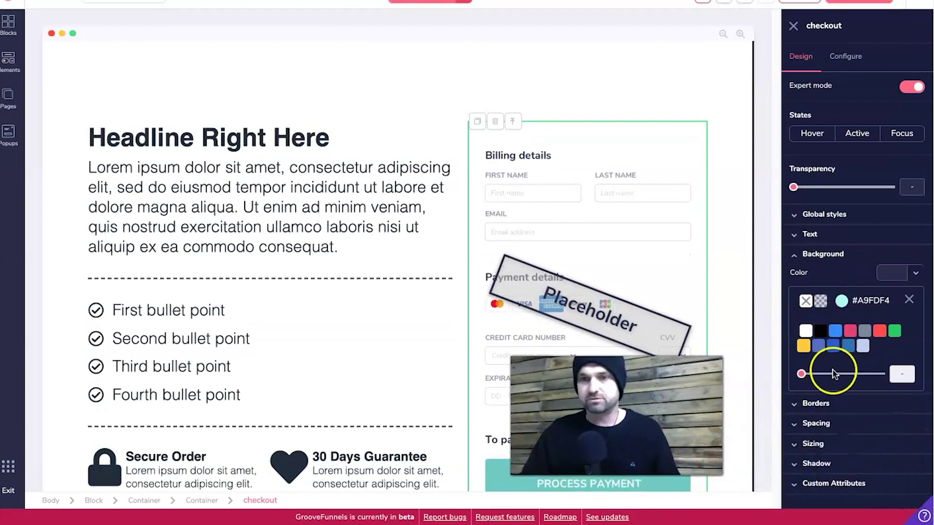
{"action": "left_click", "coordinate": [865, 331]}
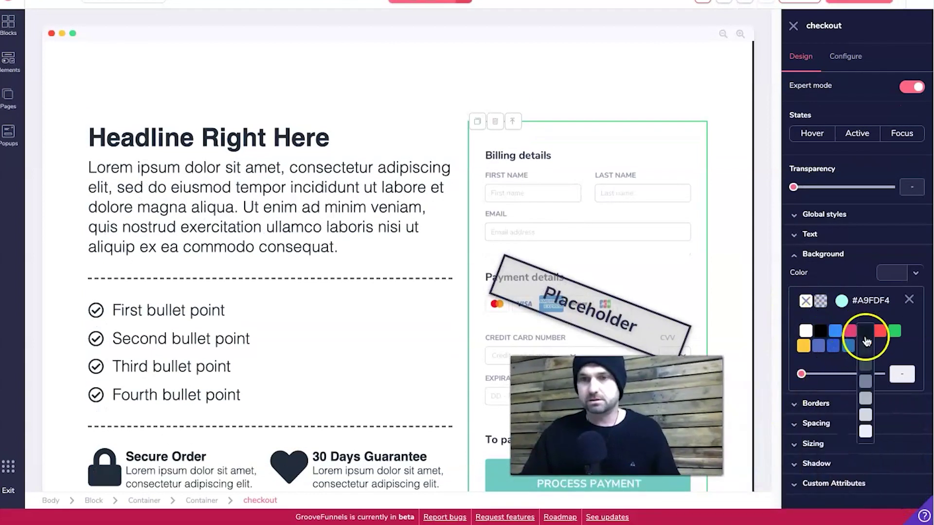
{"action": "left_click", "coordinate": [715, 209]}
{"action": "scroll", "coordinate": [346, 202], "scroll_direction": "down", "scroll_amount": 2}
{"action": "scroll", "coordinate": [346, 202], "scroll_direction": "up", "scroll_amount": 15}
{"action": "scroll", "coordinate": [340, 182], "scroll_direction": "down", "scroll_amount": 15}
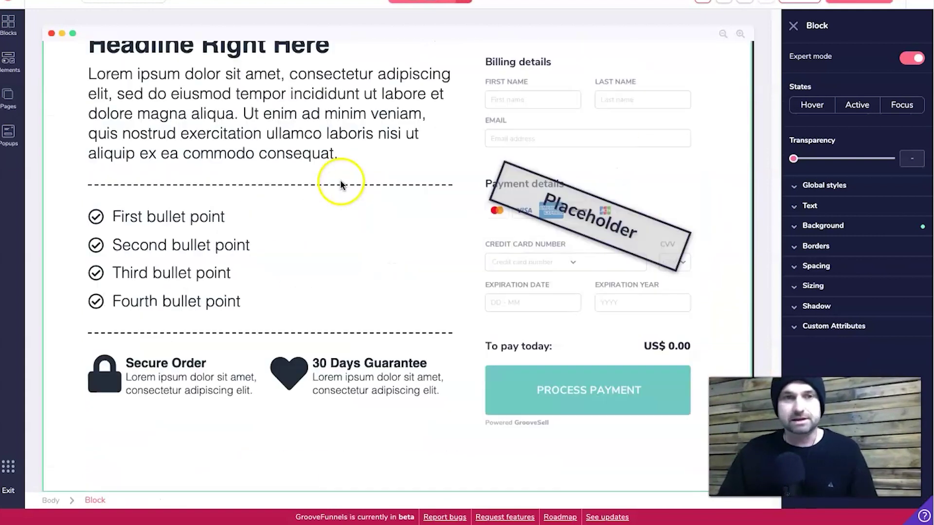
Step: Duplicate the Home page in the site's primary navigation
{"action": "left_click", "coordinate": [7, 97]}
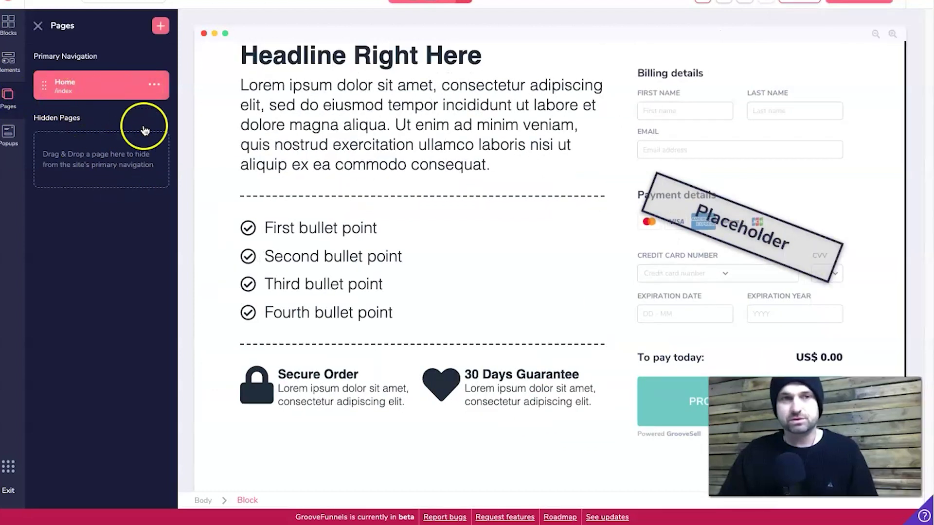
{"action": "scroll", "coordinate": [513, 271], "scroll_direction": "up", "scroll_amount": 15}
{"action": "left_click", "coordinate": [514, 273]}
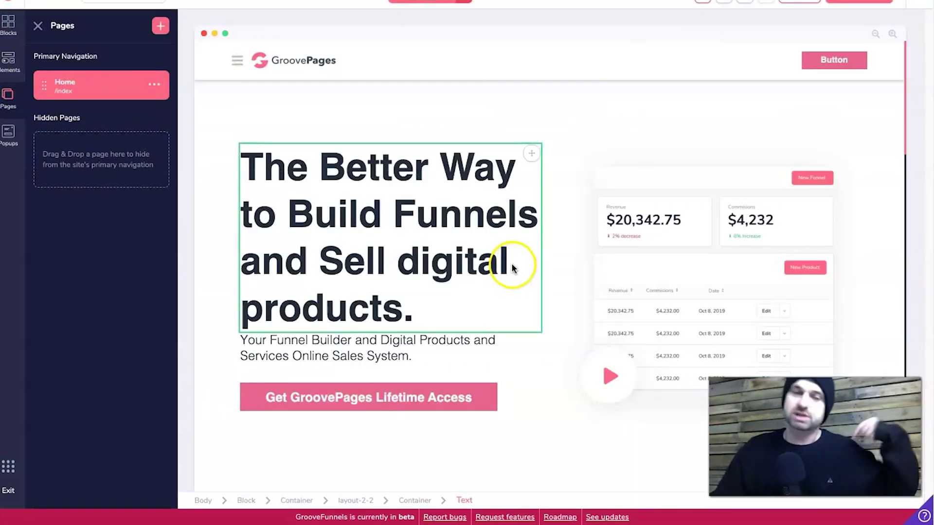
{"action": "left_click", "coordinate": [125, 16]}
{"action": "left_click", "coordinate": [154, 84]}
{"action": "left_click", "coordinate": [50, 148]}
{"action": "left_click", "coordinate": [18, 123]}
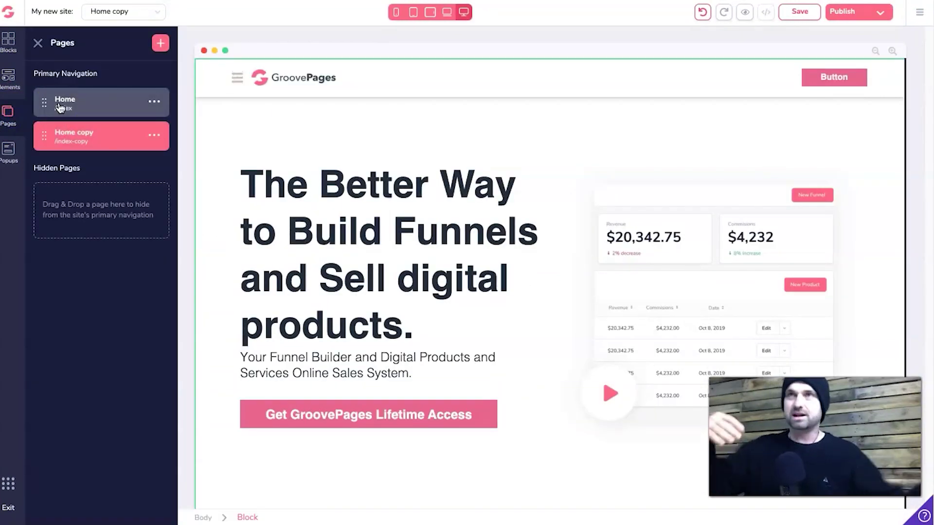
Step: Examine the link target options of the hero's Get GroovePages Lifetime Access button on the Home copy page
{"action": "left_click", "coordinate": [255, 230]}
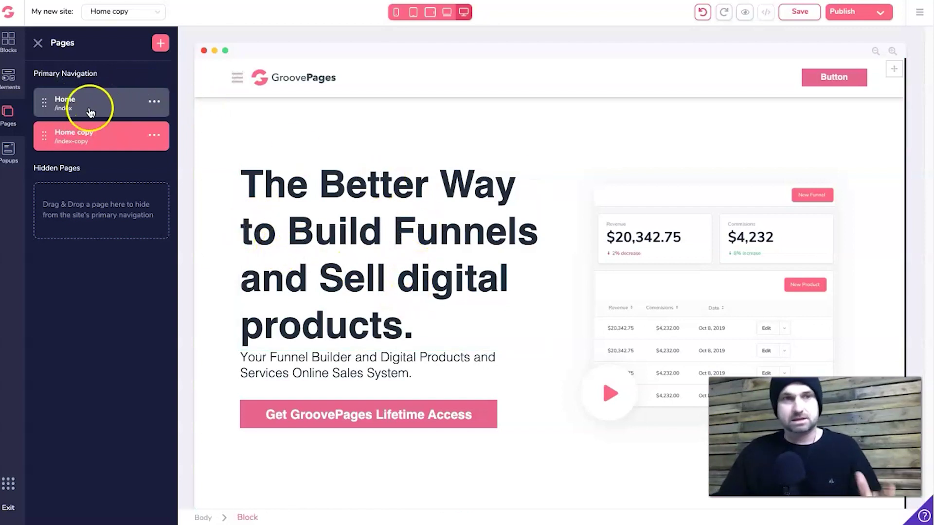
{"action": "scroll", "coordinate": [370, 314], "scroll_direction": "down", "scroll_amount": 1}
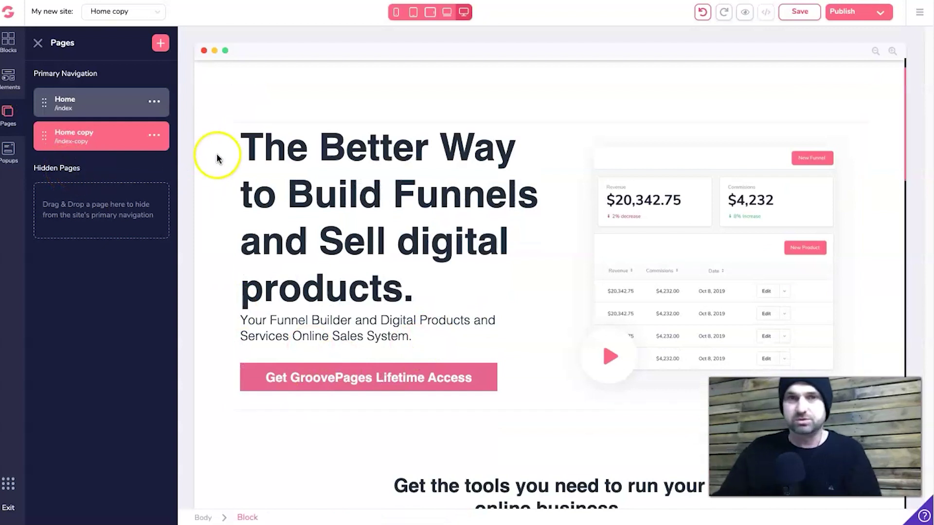
{"action": "scroll", "coordinate": [621, 231], "scroll_direction": "down", "scroll_amount": 10}
{"action": "scroll", "coordinate": [628, 234], "scroll_direction": "up", "scroll_amount": 12}
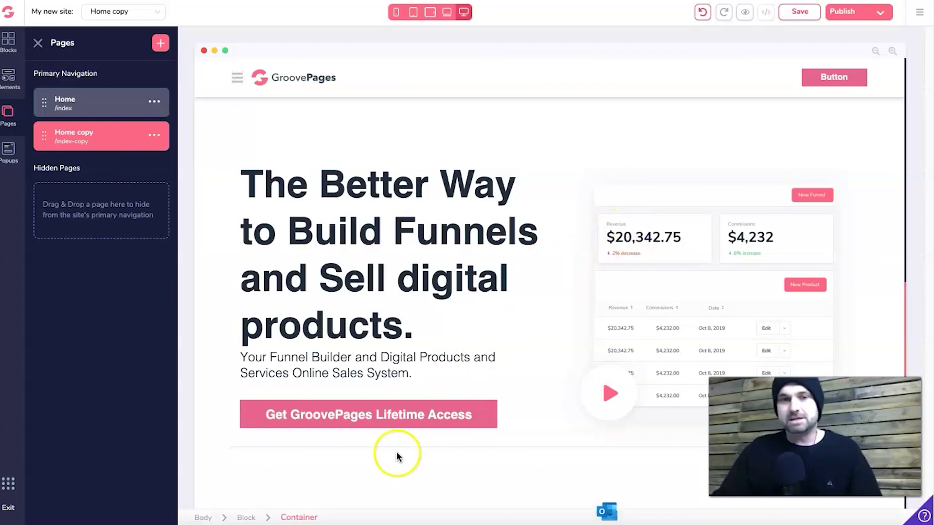
{"action": "left_click", "coordinate": [384, 416]}
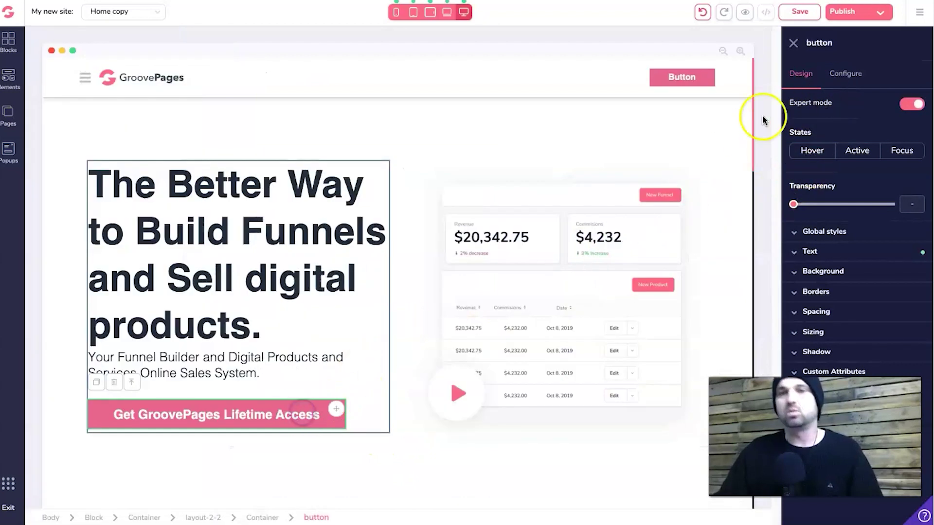
{"action": "left_click", "coordinate": [846, 73]}
{"action": "left_click", "coordinate": [827, 169]}
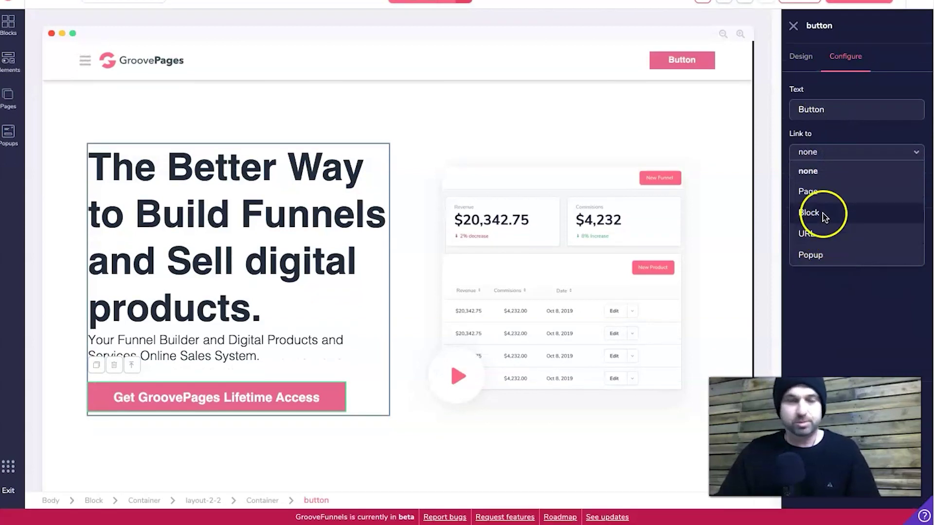
{"action": "left_click", "coordinate": [276, 96]}
{"action": "left_click", "coordinate": [743, 140]}
{"action": "left_click", "coordinate": [767, 139]}
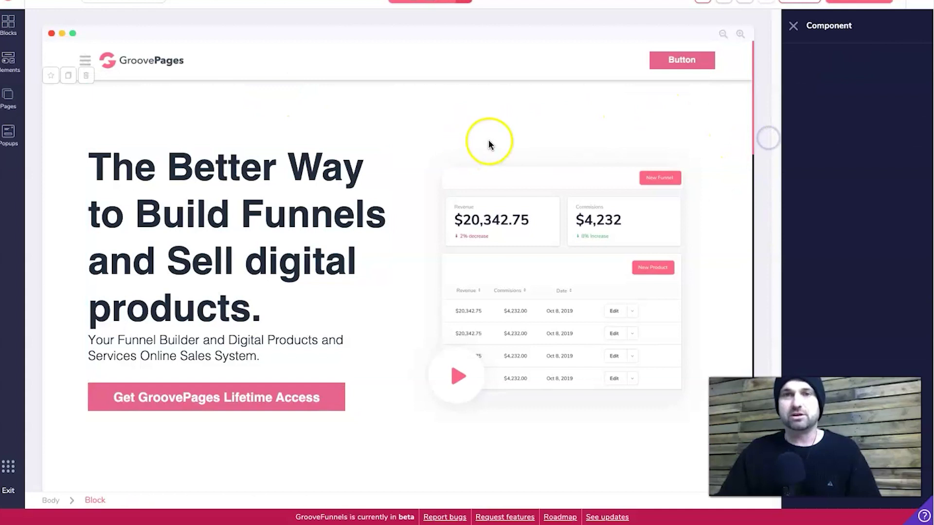
{"action": "left_click", "coordinate": [793, 27]}
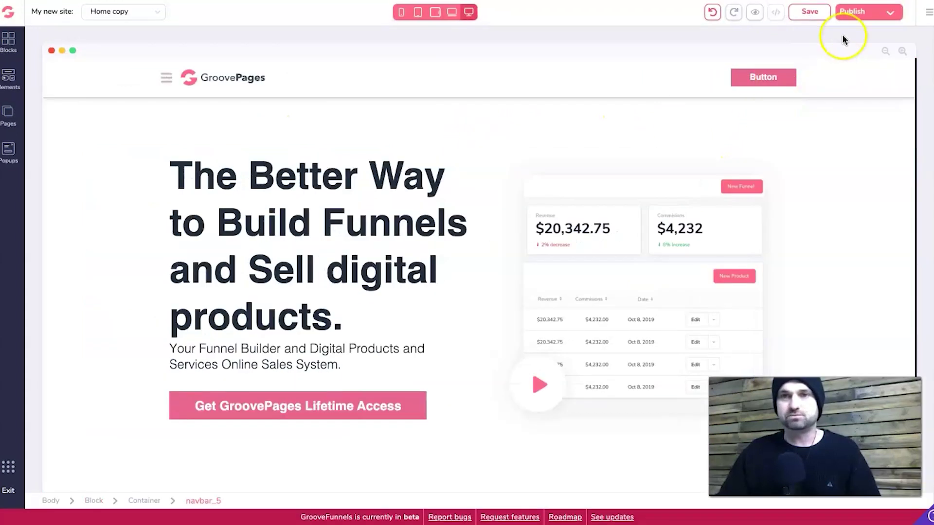
Step: Open the publish settings and set the GroovePages subdomain to blimitz
{"action": "left_click", "coordinate": [871, 12]}
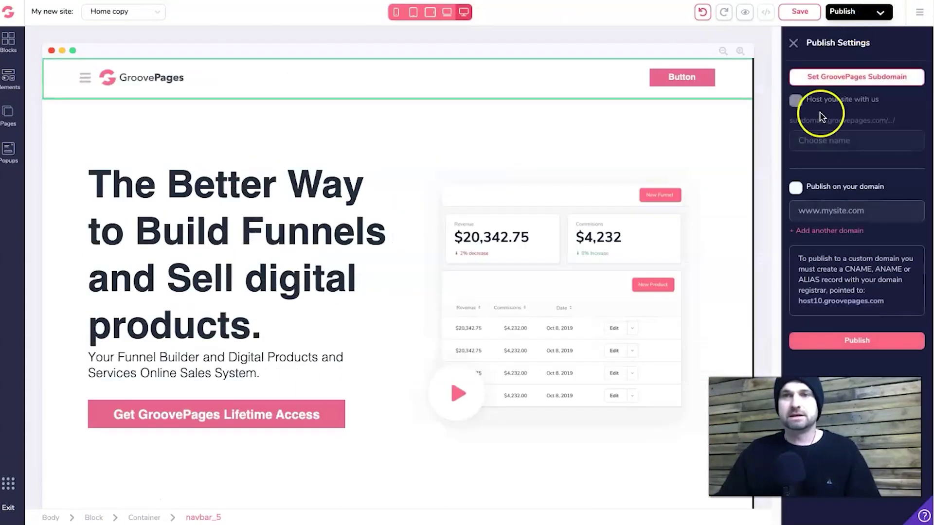
{"action": "left_click", "coordinate": [797, 100]}
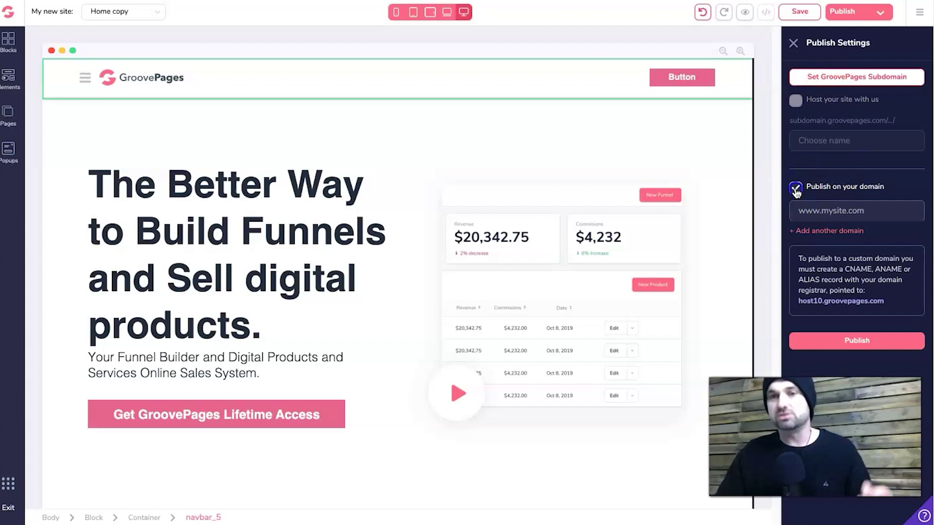
{"action": "scroll", "coordinate": [822, 308], "scroll_direction": "down", "scroll_amount": 1}
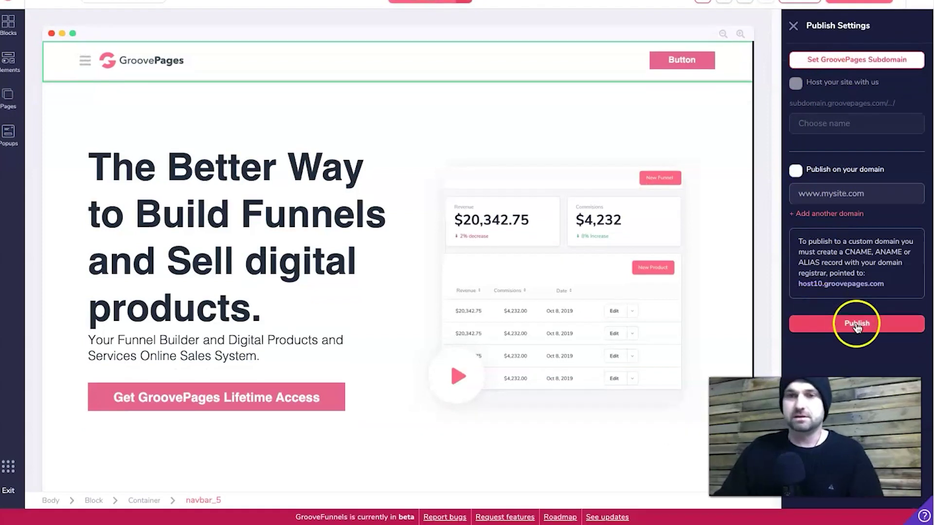
{"action": "scroll", "coordinate": [871, 331], "scroll_direction": "up", "scroll_amount": 1}
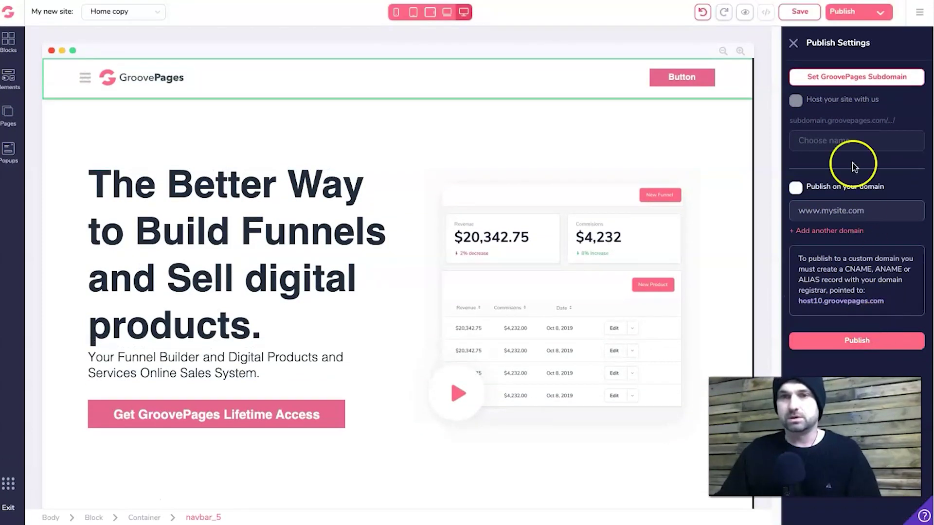
{"action": "left_click", "coordinate": [853, 78]}
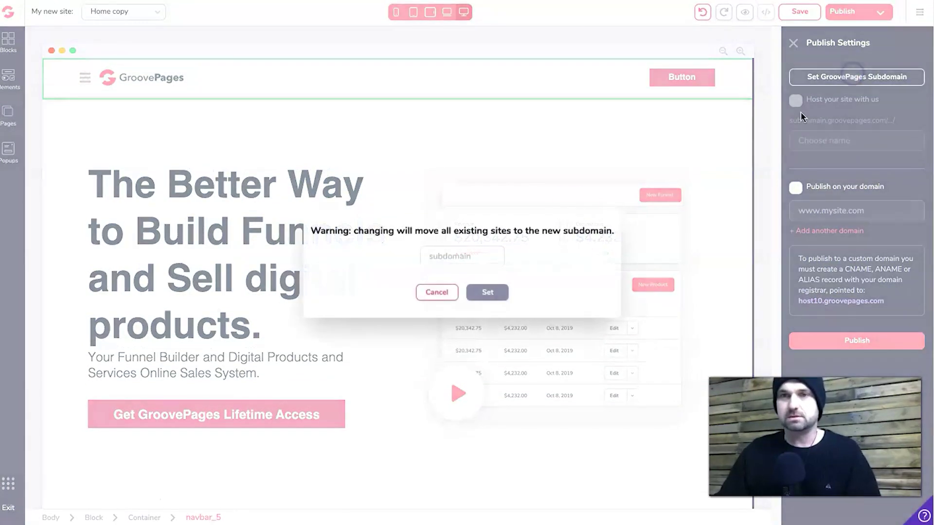
{"action": "left_click", "coordinate": [457, 256]}
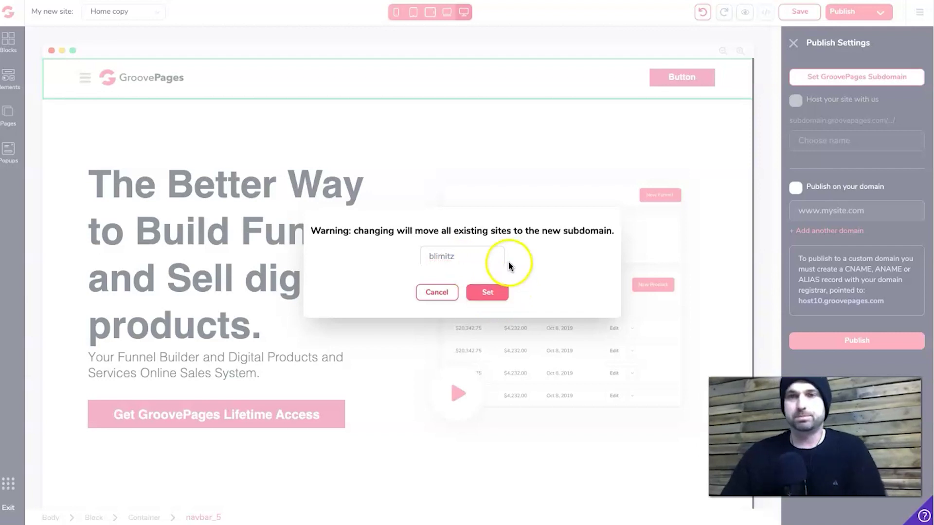
{"action": "left_click", "coordinate": [493, 291]}
Step: Enable hosting with GroovePages, name the site groovepages and publish it
{"action": "left_click", "coordinate": [797, 101]}
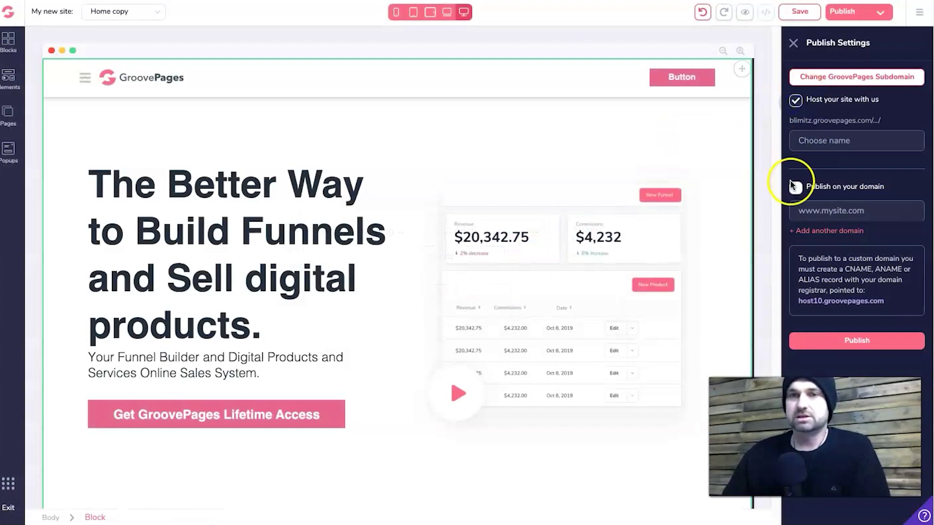
{"action": "left_click", "coordinate": [830, 142]}
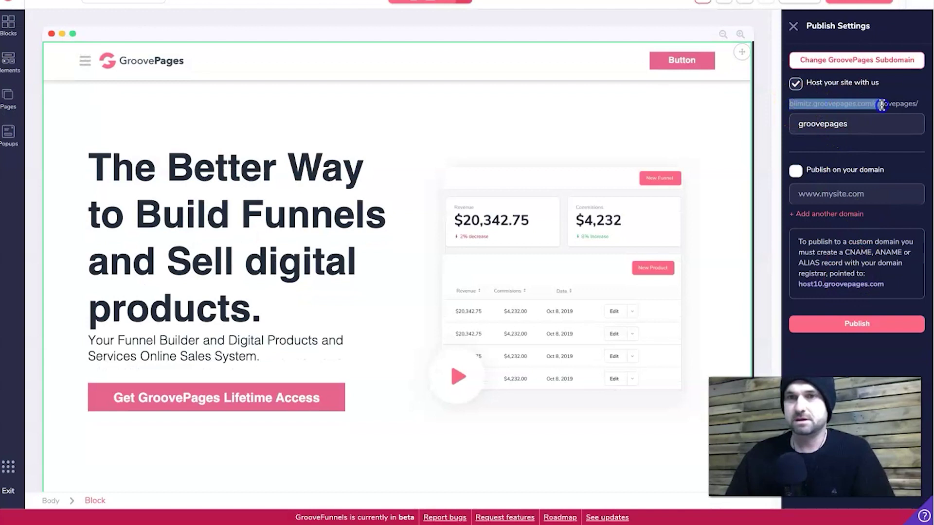
{"action": "right_click", "coordinate": [904, 101]}
{"action": "left_click", "coordinate": [816, 131]}
{"action": "left_click", "coordinate": [848, 326]}
{"action": "left_click", "coordinate": [601, 204]}
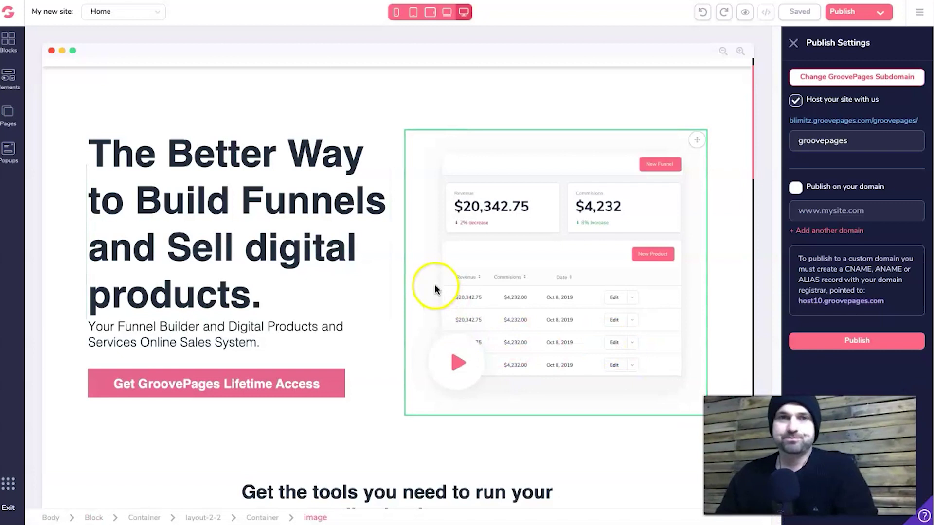
Step: Check the Home page in each device view from phone to desktop, including the hero headline's text settings
{"action": "left_click", "coordinate": [461, 49]}
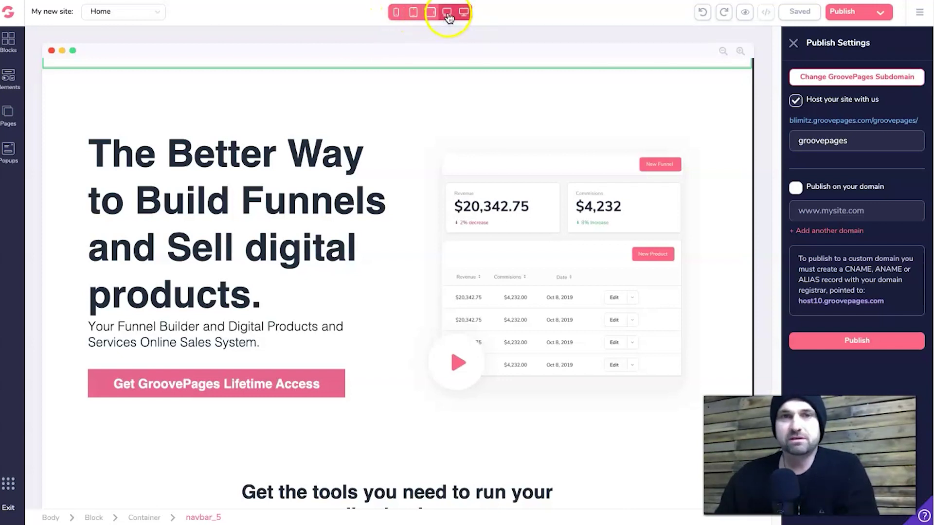
{"action": "left_click", "coordinate": [396, 15]}
{"action": "left_click", "coordinate": [374, 187]}
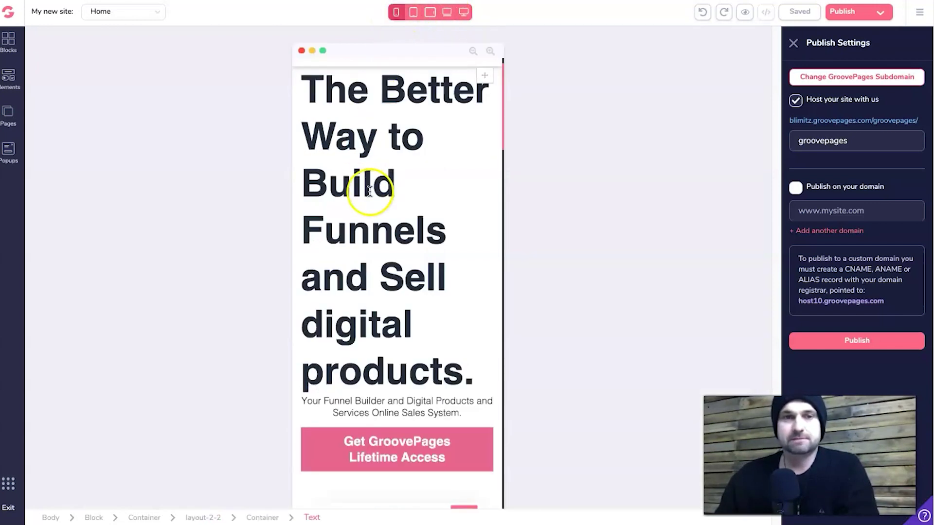
{"action": "left_click", "coordinate": [376, 187]}
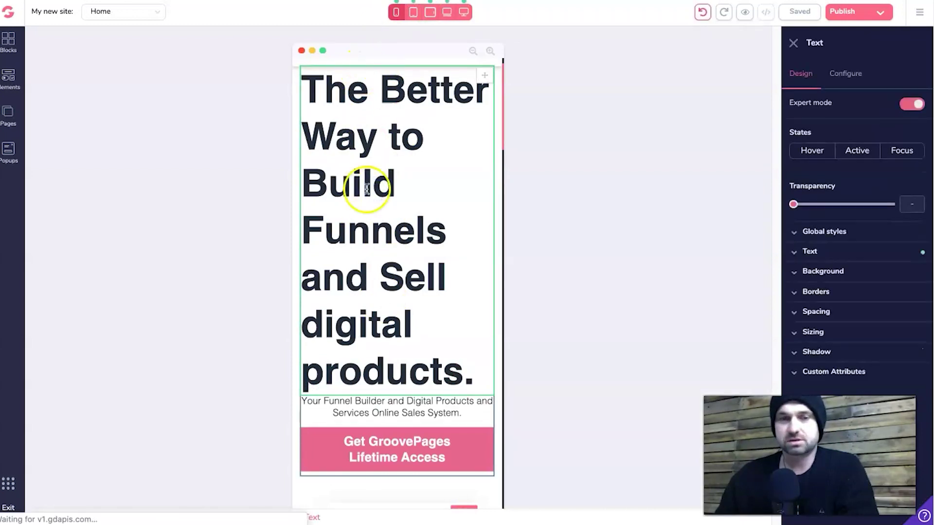
{"action": "left_click", "coordinate": [414, 10]}
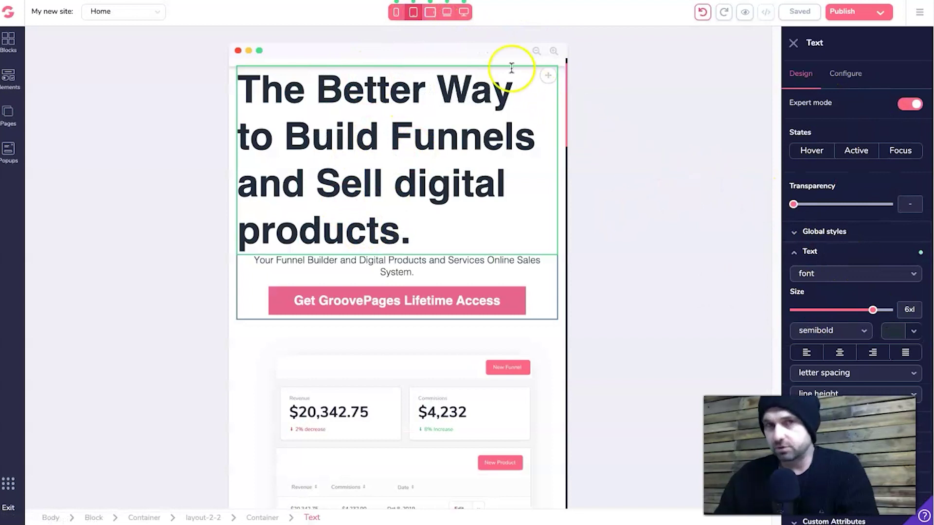
{"action": "scroll", "coordinate": [840, 340], "scroll_direction": "down", "scroll_amount": 1}
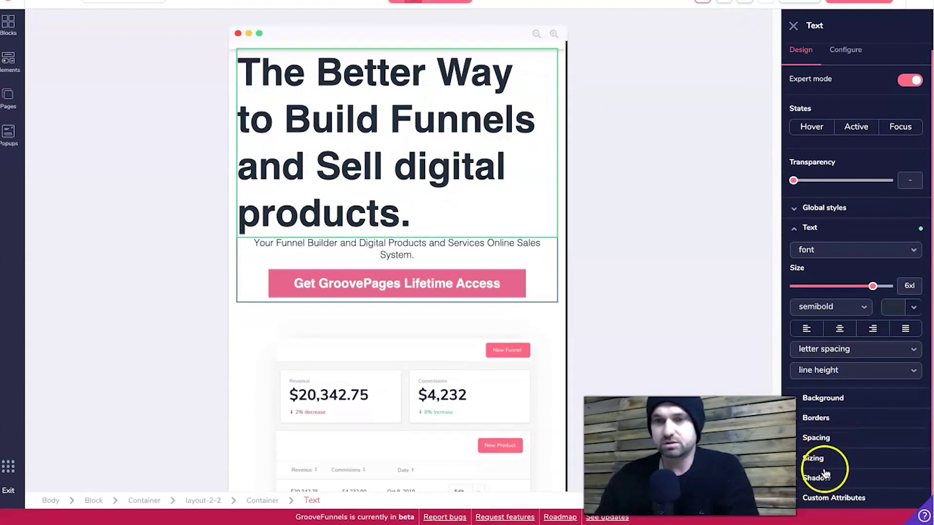
{"action": "scroll", "coordinate": [837, 424], "scroll_direction": "up", "scroll_amount": 1}
{"action": "scroll", "coordinate": [533, 188], "scroll_direction": "up", "scroll_amount": 1}
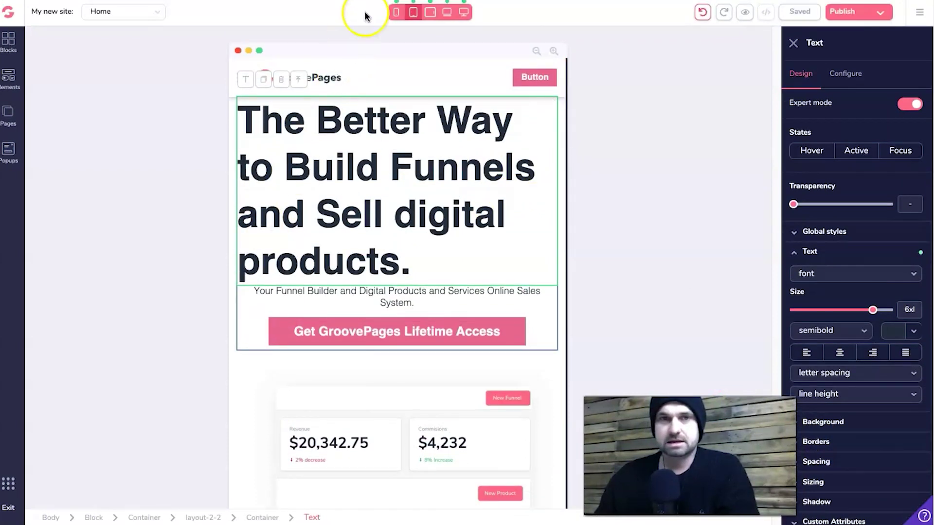
{"action": "left_click", "coordinate": [430, 12]}
{"action": "left_click", "coordinate": [447, 12]}
{"action": "left_click", "coordinate": [464, 13]}
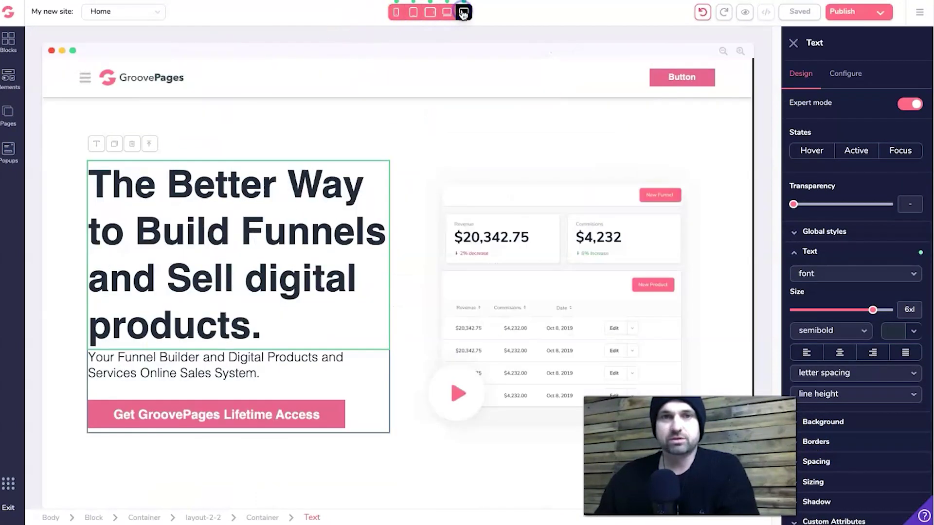
Step: Save the Home page and open its preview
{"action": "left_click", "coordinate": [395, 116]}
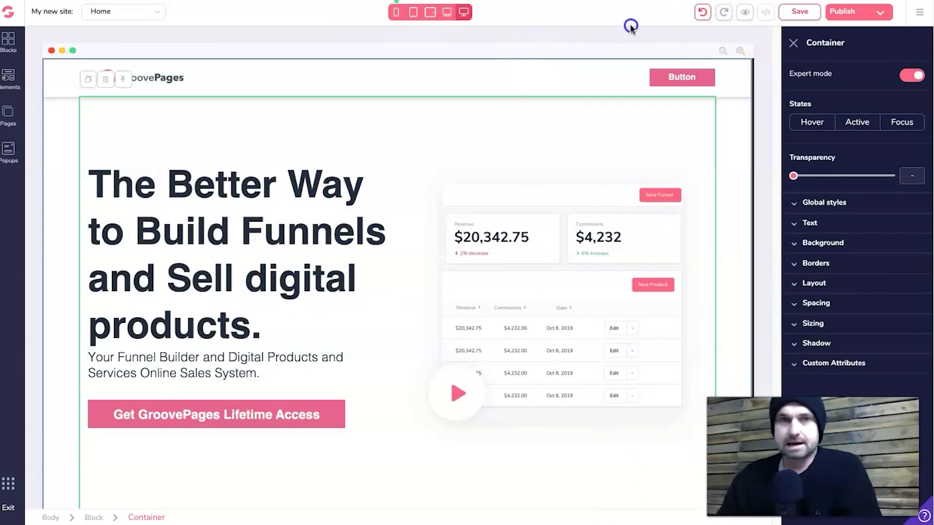
{"action": "scroll", "coordinate": [504, 282], "scroll_direction": "down", "scroll_amount": 10}
{"action": "scroll", "coordinate": [548, 83], "scroll_direction": "up", "scroll_amount": 10}
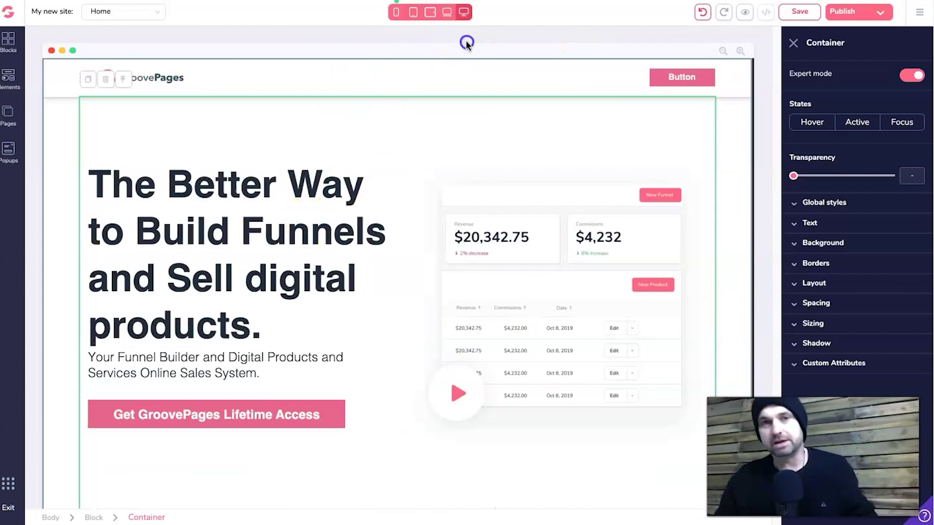
{"action": "left_click", "coordinate": [322, 86]}
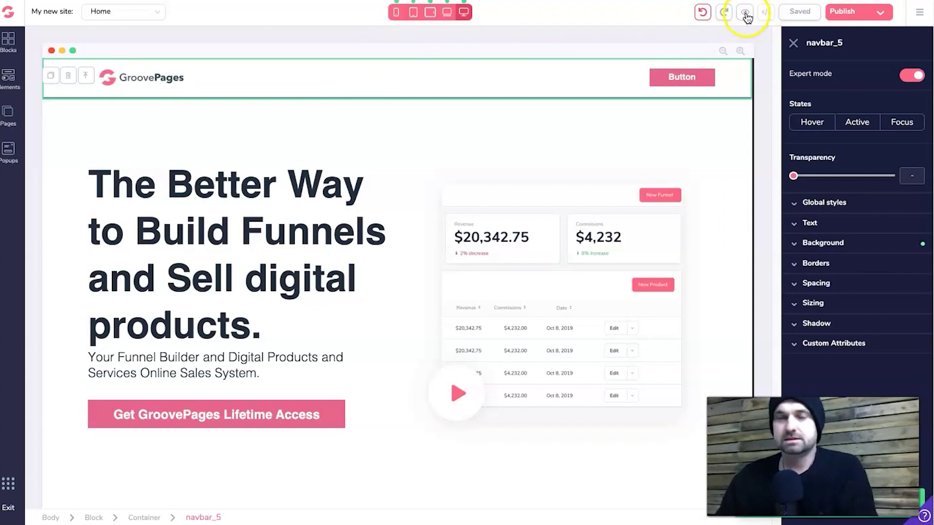
{"action": "left_click", "coordinate": [745, 13]}
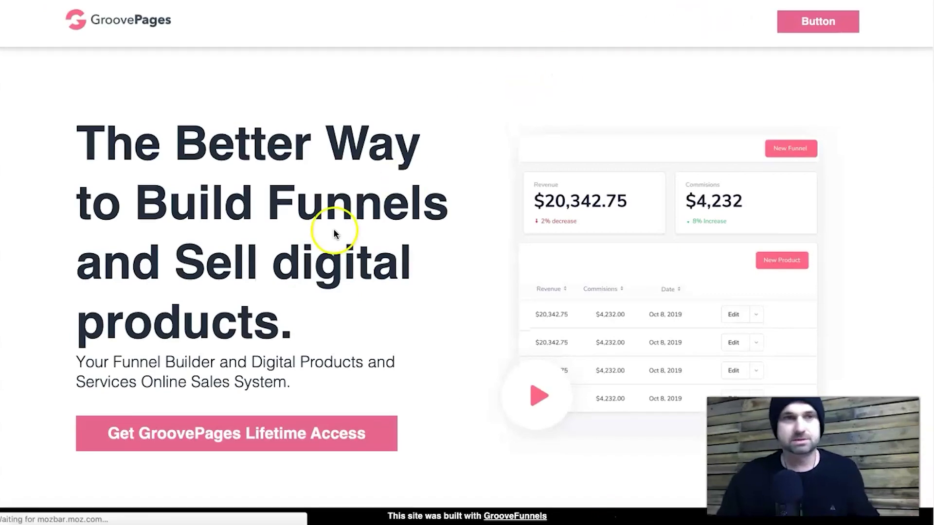
Step: Look through the Home page preview from the hero section down to the order form and back up
{"action": "scroll", "coordinate": [365, 235], "scroll_direction": "down", "scroll_amount": 5}
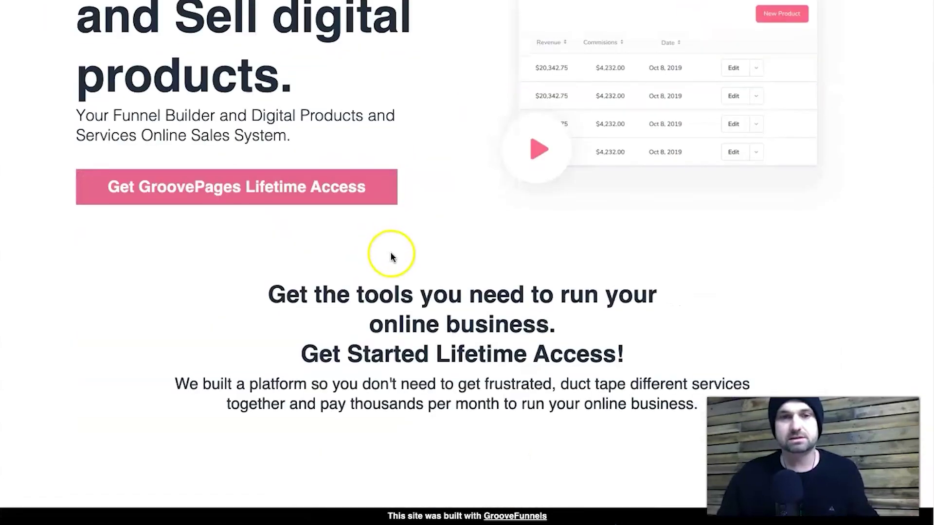
{"action": "scroll", "coordinate": [392, 257], "scroll_direction": "down", "scroll_amount": 15}
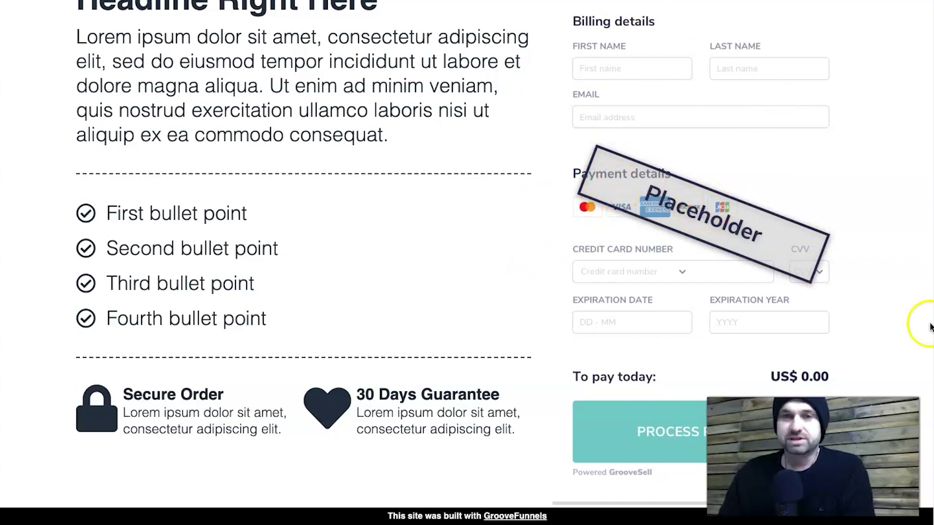
{"action": "scroll", "coordinate": [647, 306], "scroll_direction": "up", "scroll_amount": 5}
{"action": "scroll", "coordinate": [646, 305], "scroll_direction": "up", "scroll_amount": 15}
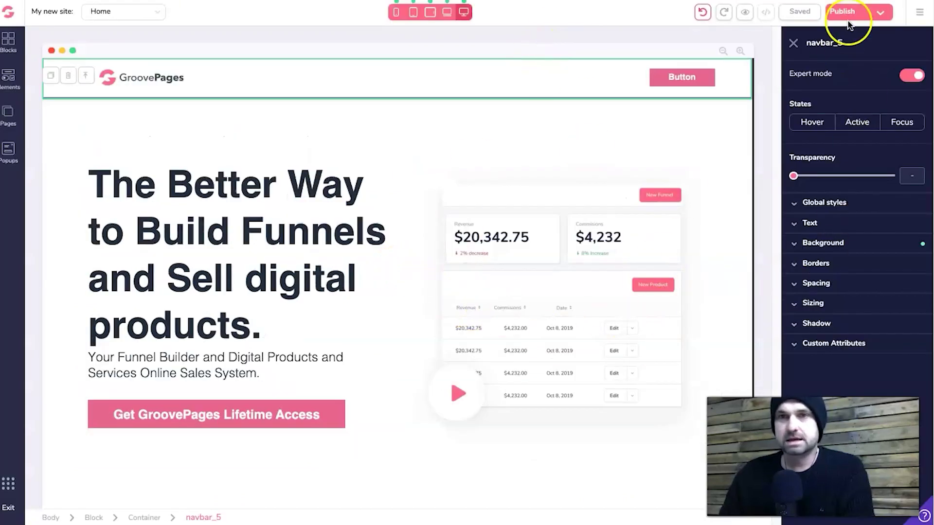
Step: Open the published site's link from the publish settings, check its hero section and call-to-action button, and return to the editor
{"action": "left_click", "coordinate": [793, 43]}
{"action": "left_click", "coordinate": [894, 16]}
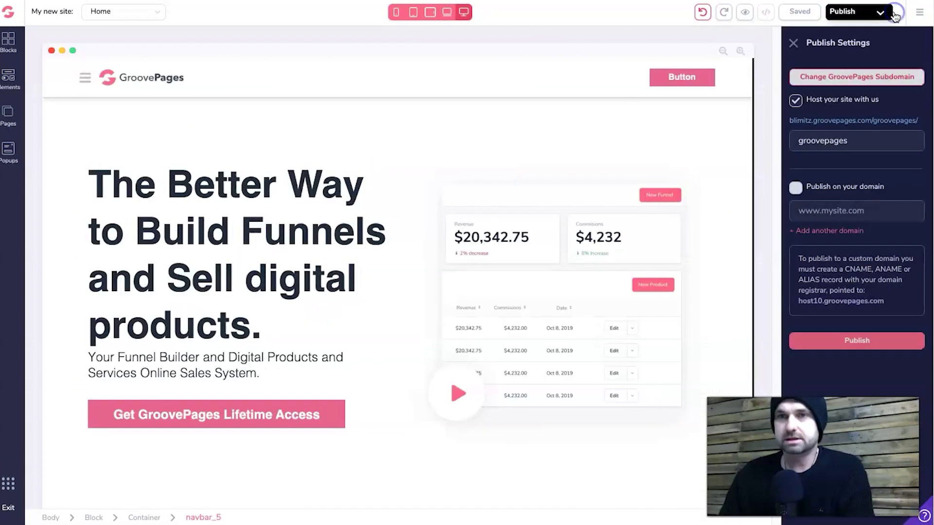
{"action": "left_click", "coordinate": [848, 122]}
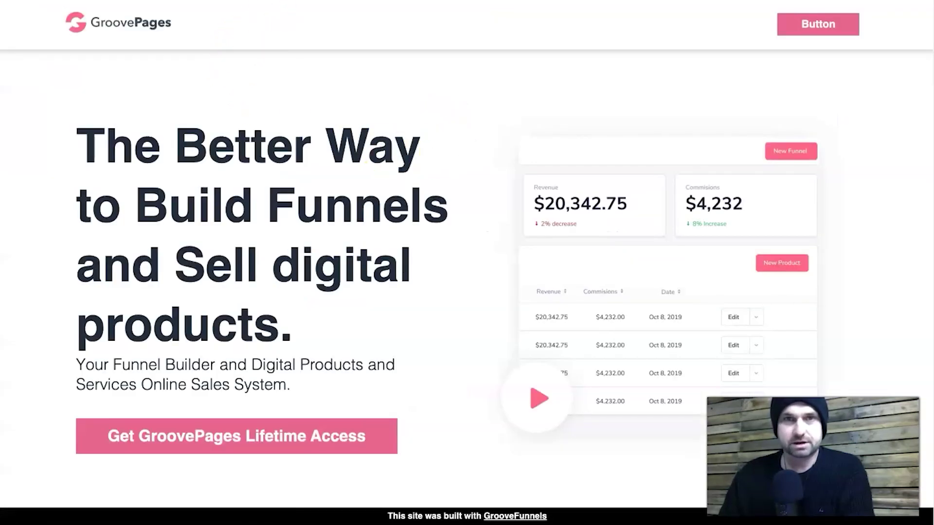
{"action": "left_click", "coordinate": [277, 12]}
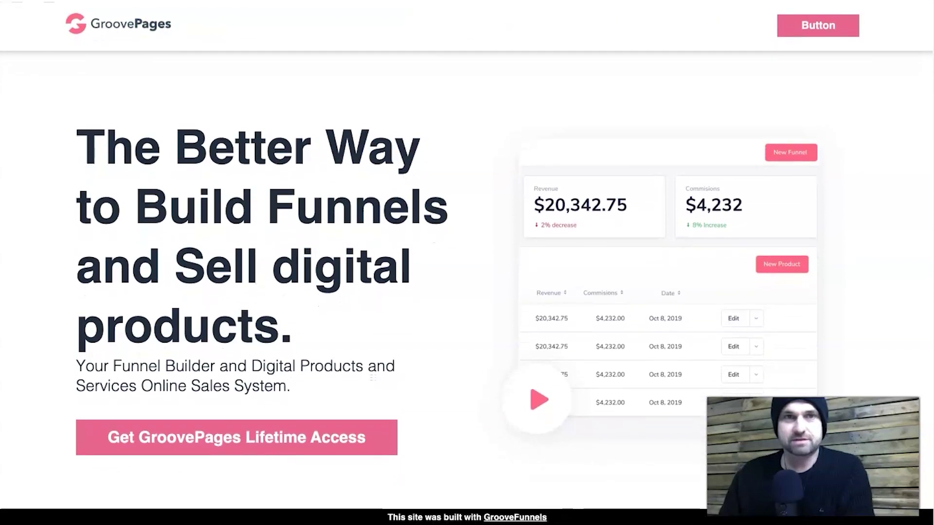
{"action": "left_click", "coordinate": [510, 479]}
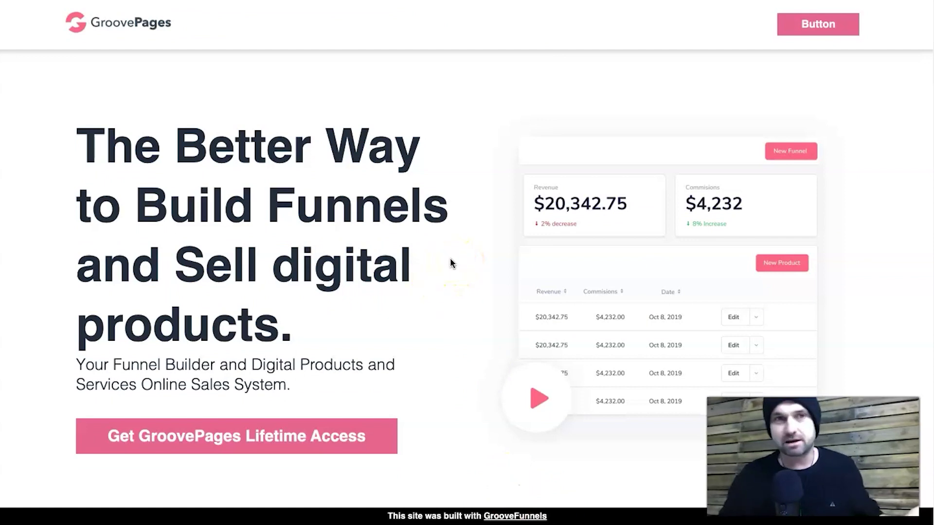
{"action": "scroll", "coordinate": [392, 338], "scroll_direction": "down", "scroll_amount": 2}
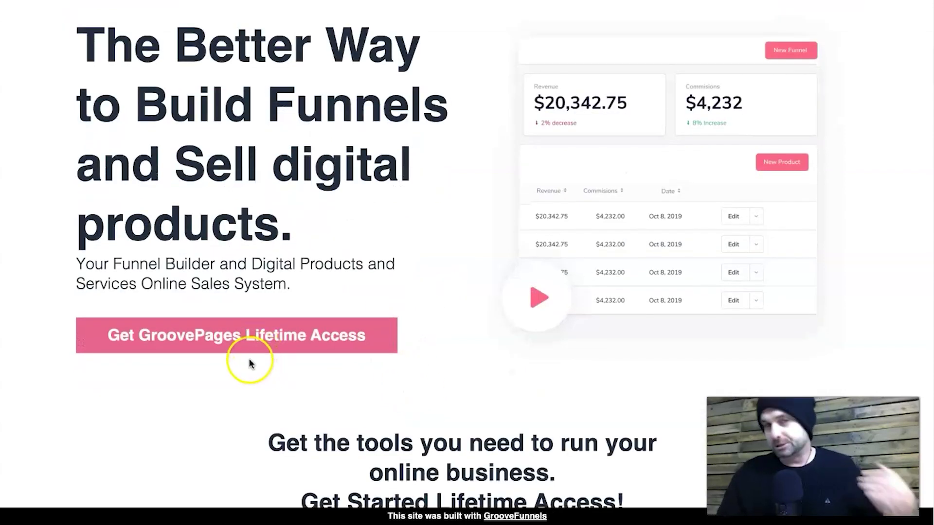
{"action": "left_click", "coordinate": [262, 337]}
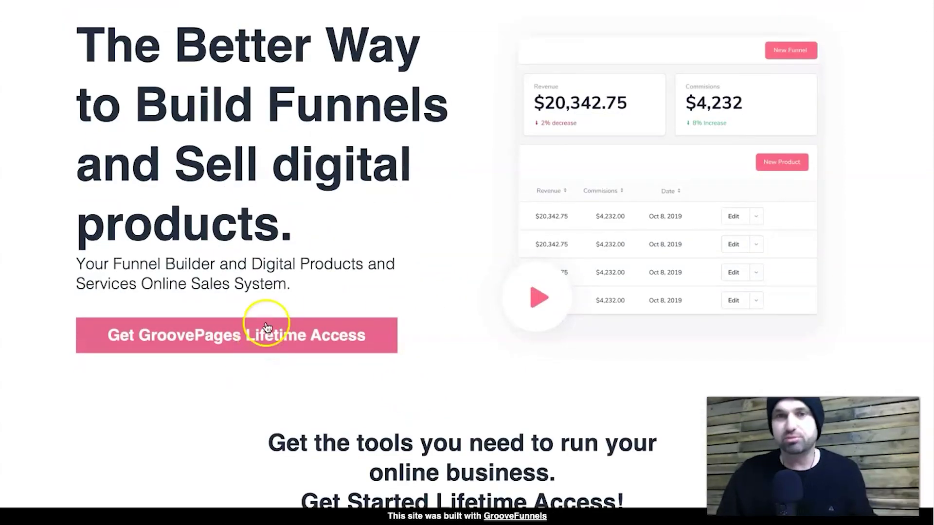
{"action": "key", "text": "Home"}
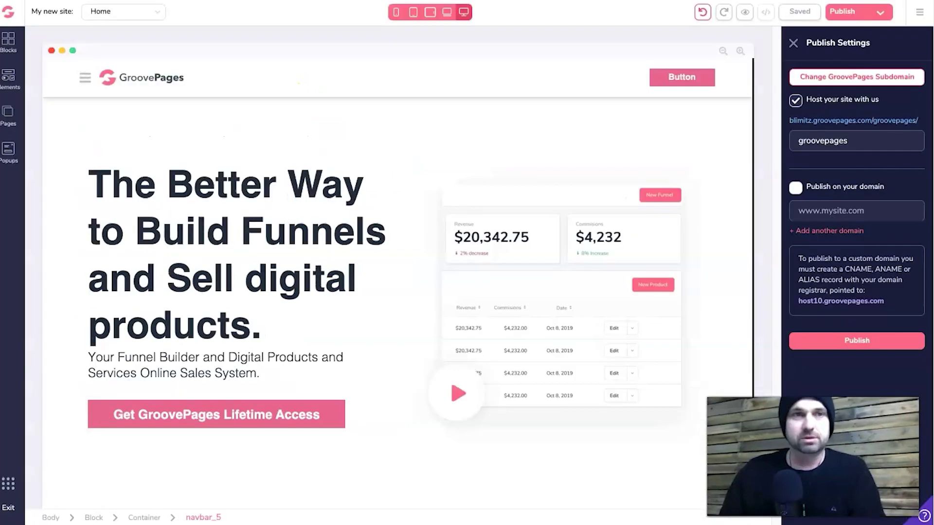
{"action": "left_click", "coordinate": [288, 52]}
{"action": "left_click", "coordinate": [794, 43]}
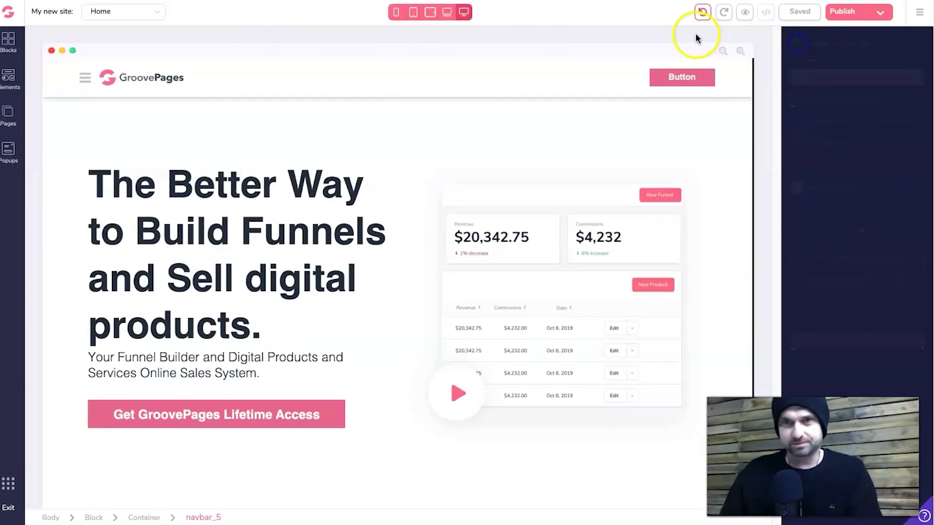
{"action": "left_click", "coordinate": [162, 80]}
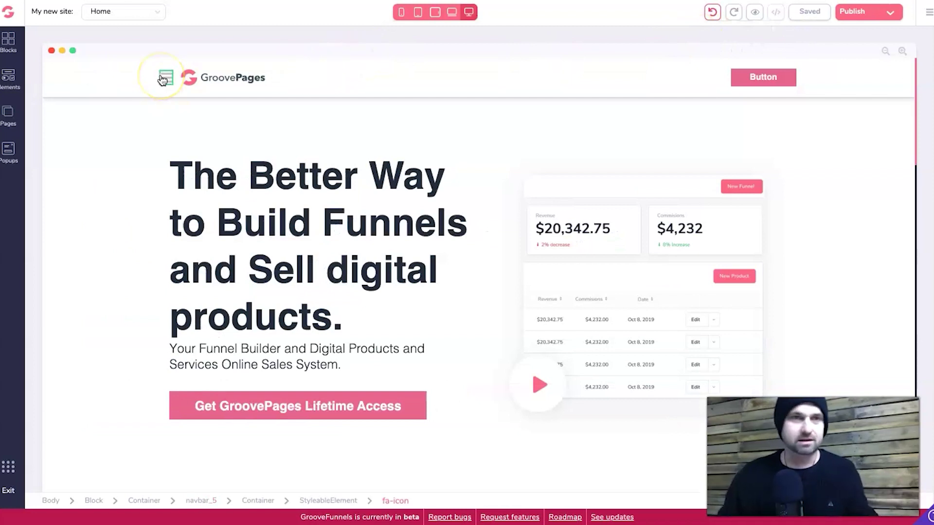
{"action": "left_click", "coordinate": [181, 60]}
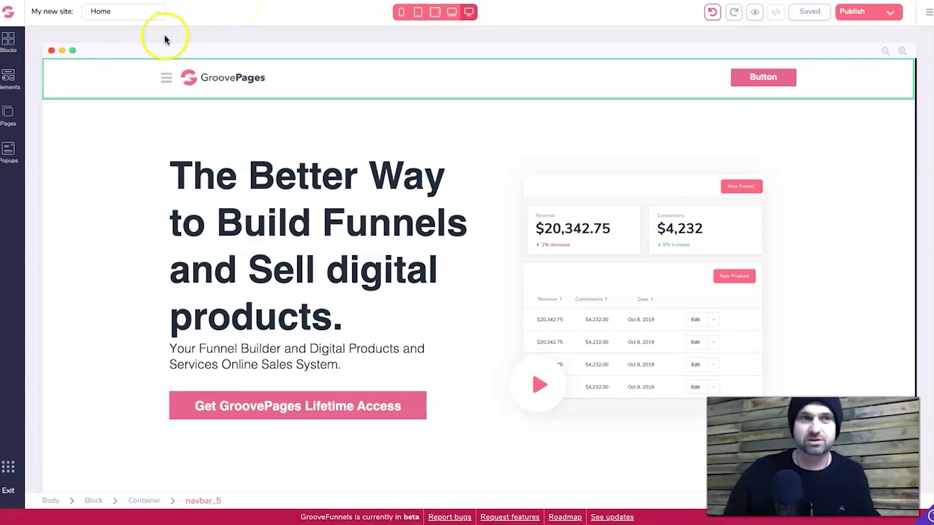
{"action": "left_click", "coordinate": [17, 42]}
{"action": "left_click", "coordinate": [154, 80]}
Step: Clone the Home page in the site's page list and switch back to the original Home page
{"action": "left_click", "coordinate": [9, 112]}
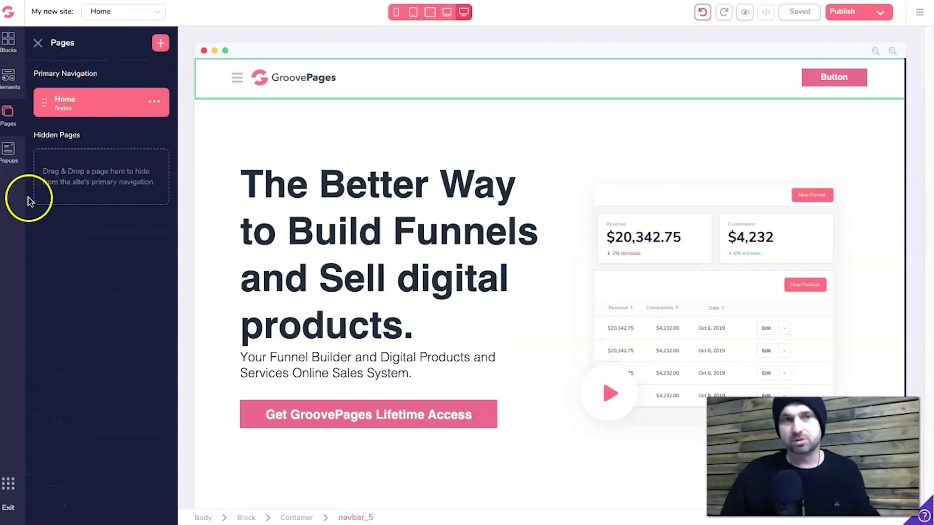
{"action": "left_click", "coordinate": [154, 101]}
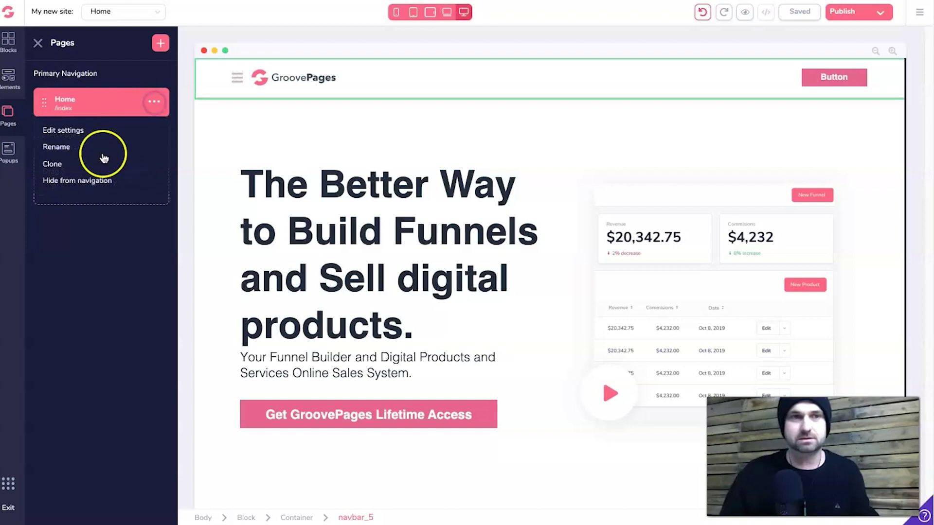
{"action": "left_click", "coordinate": [48, 165]}
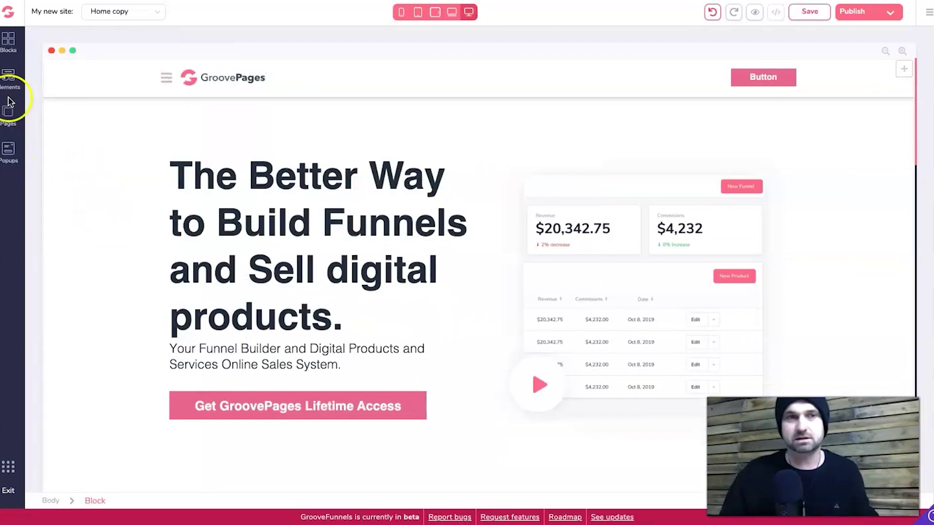
{"action": "left_click", "coordinate": [9, 114]}
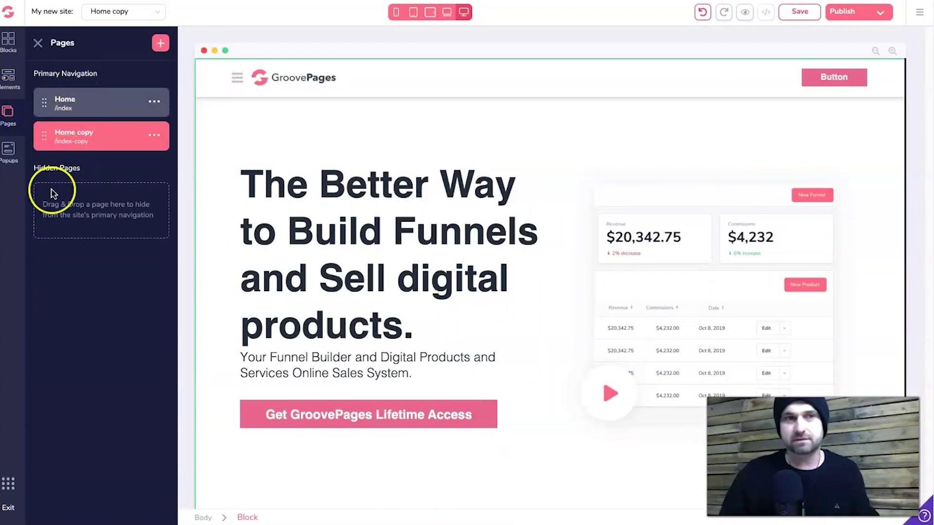
{"action": "left_click", "coordinate": [531, 89]}
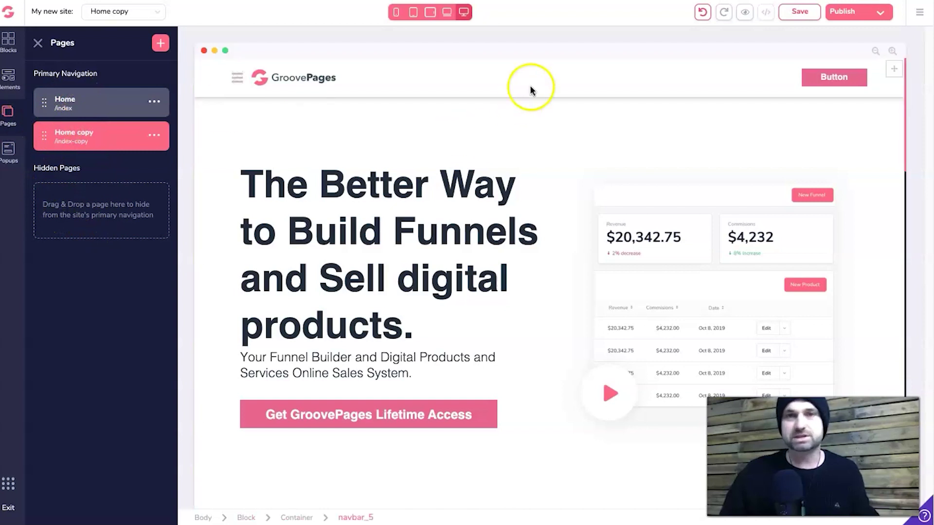
{"action": "left_click", "coordinate": [94, 101]}
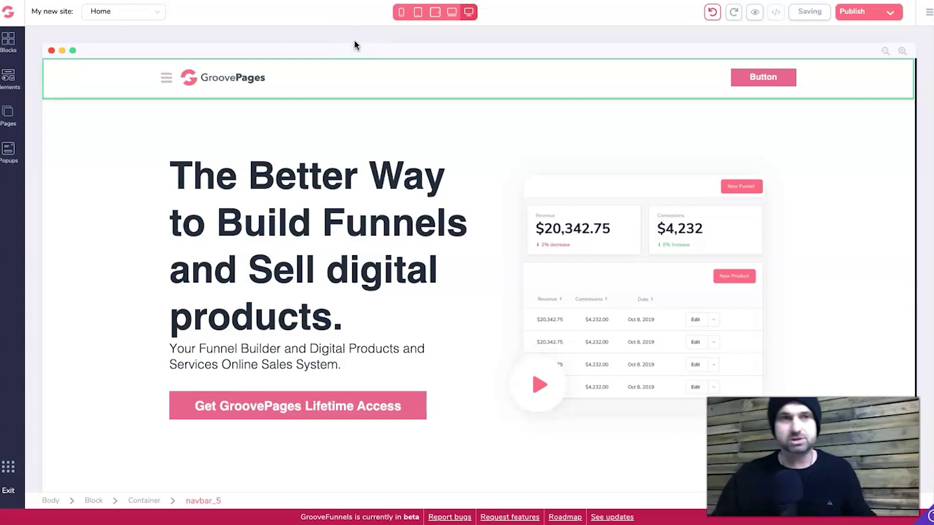
{"action": "left_click", "coordinate": [372, 133]}
{"action": "left_click", "coordinate": [542, 61]}
Step: Open the site settings and set the business or website name to Free Ebook
{"action": "left_click", "coordinate": [929, 12]}
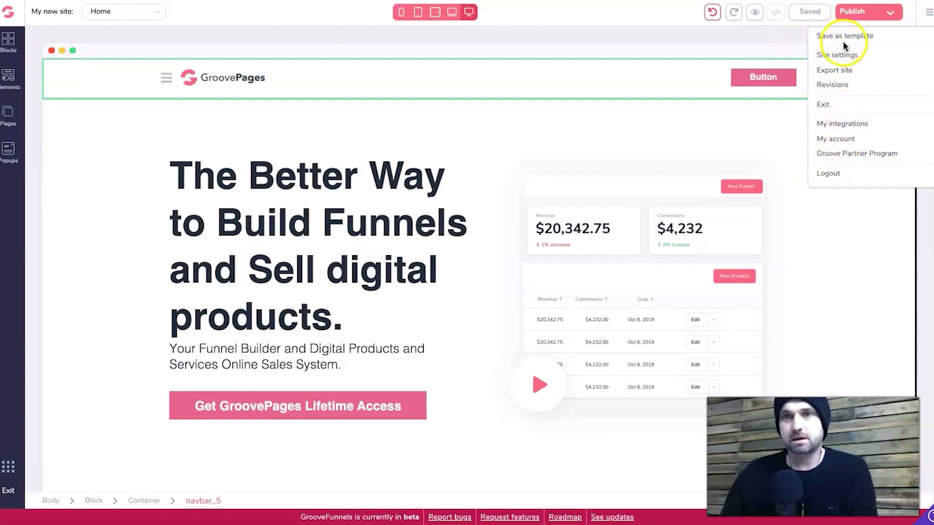
{"action": "left_click", "coordinate": [847, 56]}
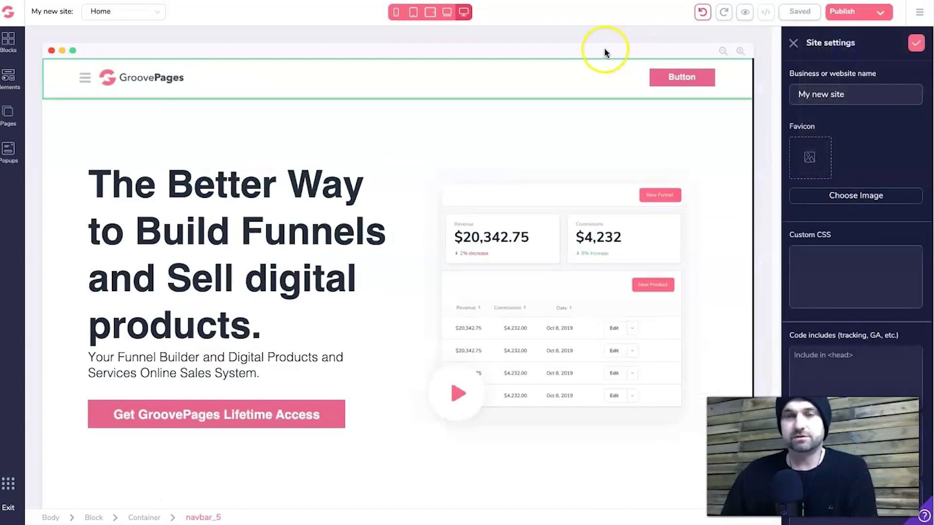
{"action": "left_click", "coordinate": [818, 94]}
{"action": "triple_click", "coordinate": [824, 90]}
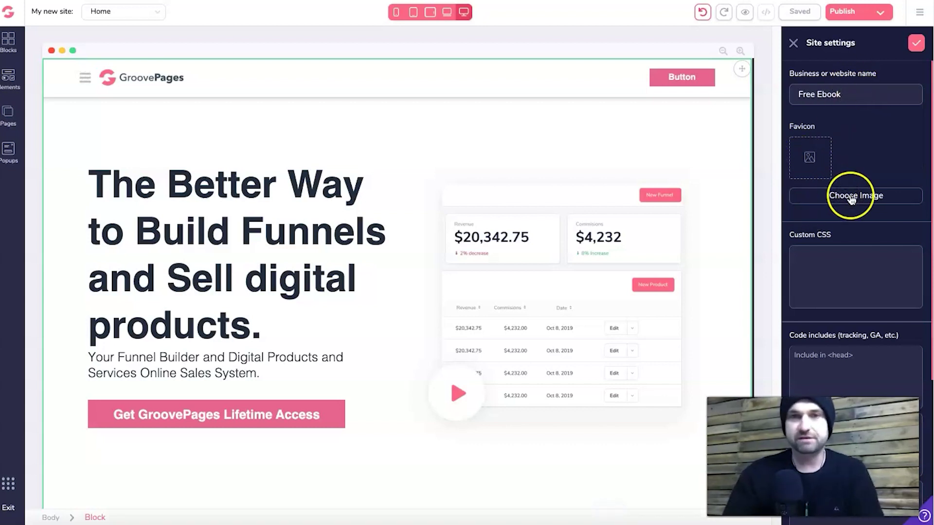
Step: Review the site settings for custom CSS, head and body code includes, and Open Graph social sharing
{"action": "scroll", "coordinate": [842, 261], "scroll_direction": "down", "scroll_amount": 1}
{"action": "left_click", "coordinate": [829, 237]}
{"action": "scroll", "coordinate": [838, 297], "scroll_direction": "down", "scroll_amount": 3}
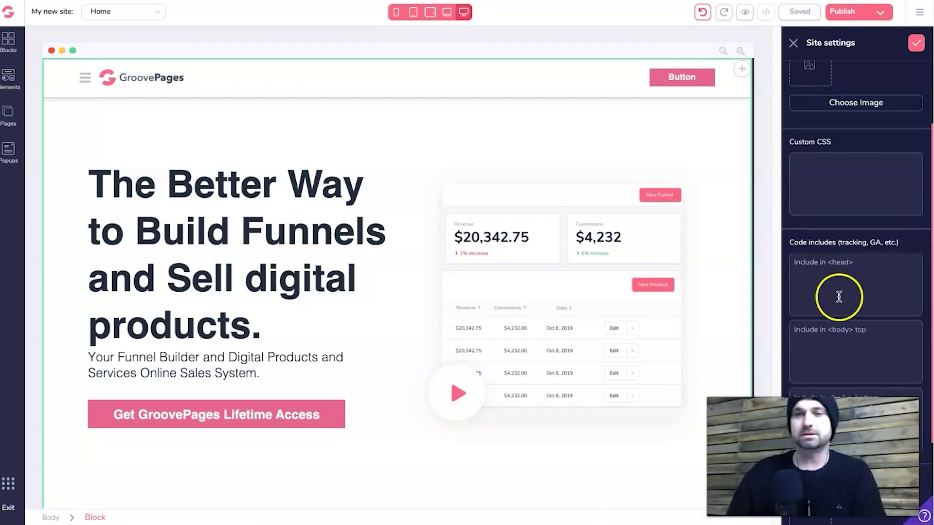
{"action": "scroll", "coordinate": [828, 267], "scroll_direction": "down", "scroll_amount": 2}
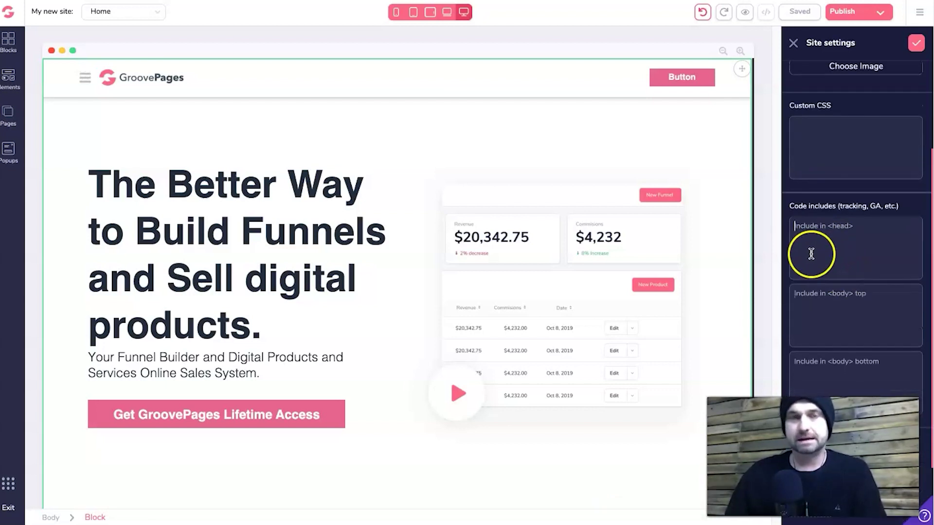
{"action": "scroll", "coordinate": [837, 222], "scroll_direction": "down", "scroll_amount": 3}
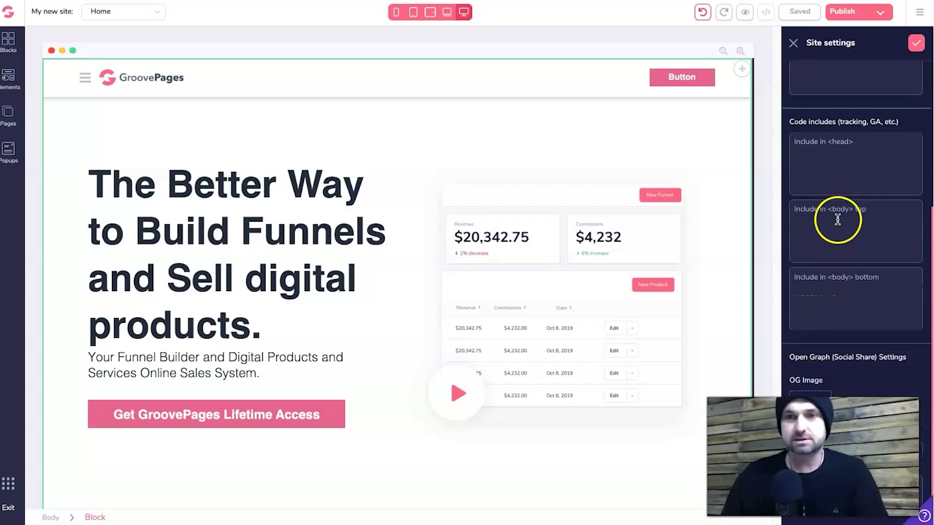
{"action": "scroll", "coordinate": [845, 360], "scroll_direction": "up", "scroll_amount": 8}
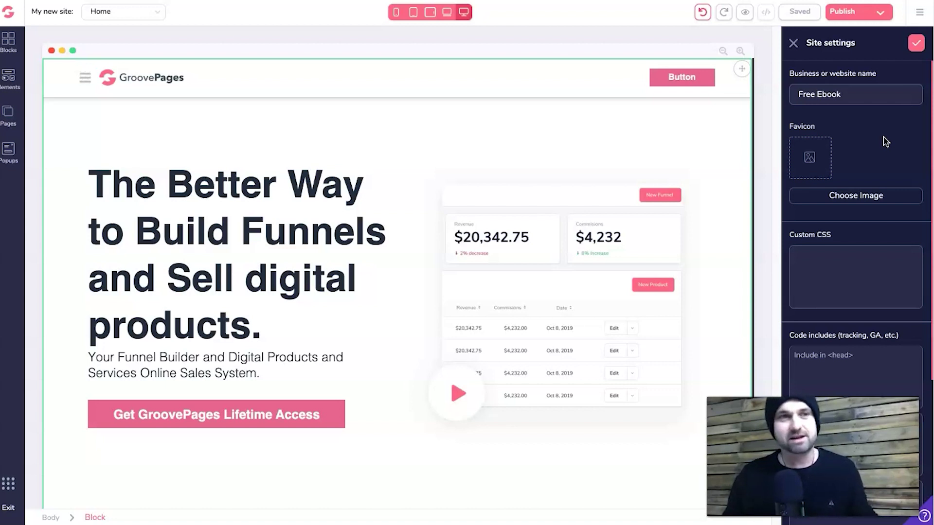
Step: Start a new standard popup for the Home page using the centered newsletter template with an email field
{"action": "left_click", "coordinate": [225, 79]}
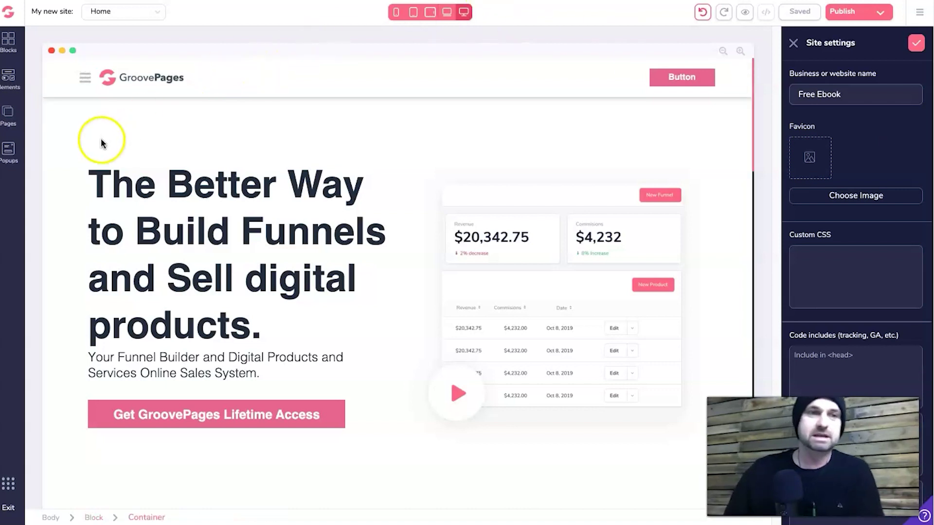
{"action": "left_click", "coordinate": [8, 151]}
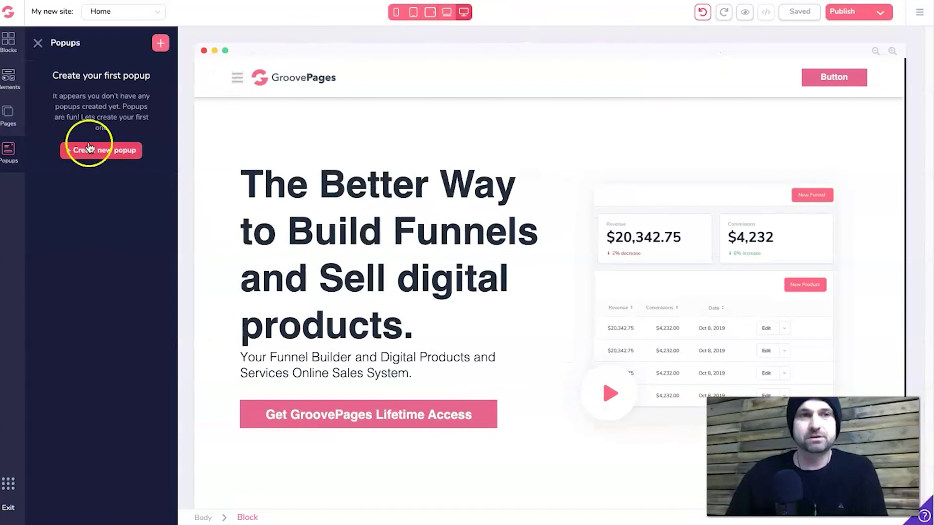
{"action": "left_click", "coordinate": [87, 150]}
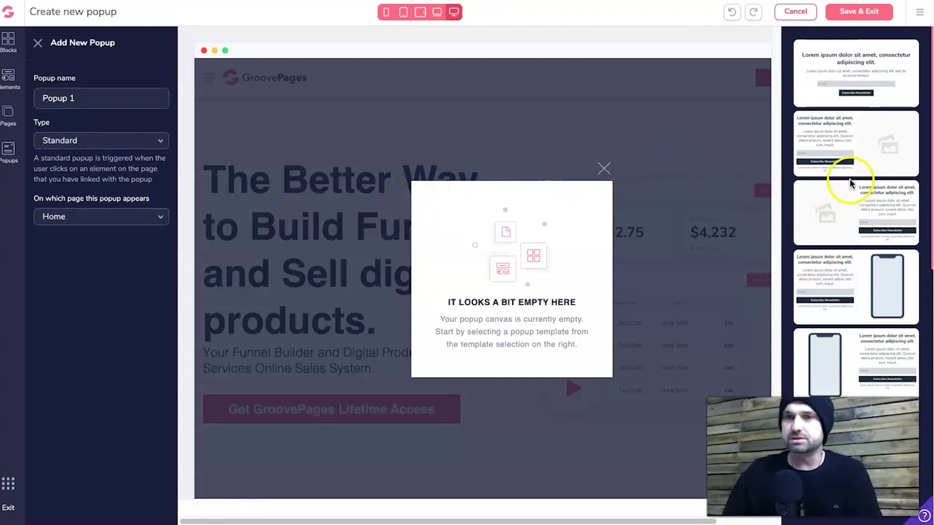
{"action": "scroll", "coordinate": [845, 186], "scroll_direction": "down", "scroll_amount": 10}
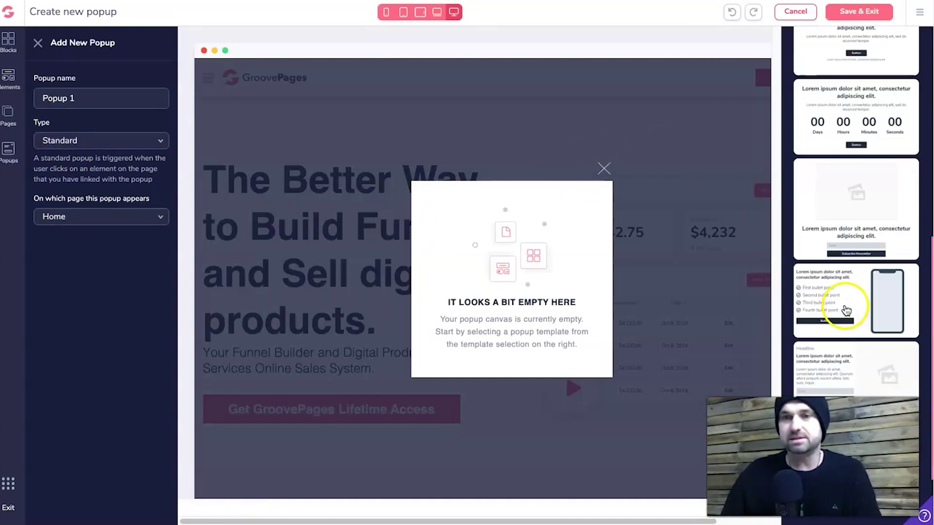
{"action": "scroll", "coordinate": [849, 228], "scroll_direction": "down", "scroll_amount": 1}
{"action": "scroll", "coordinate": [841, 271], "scroll_direction": "down", "scroll_amount": 5}
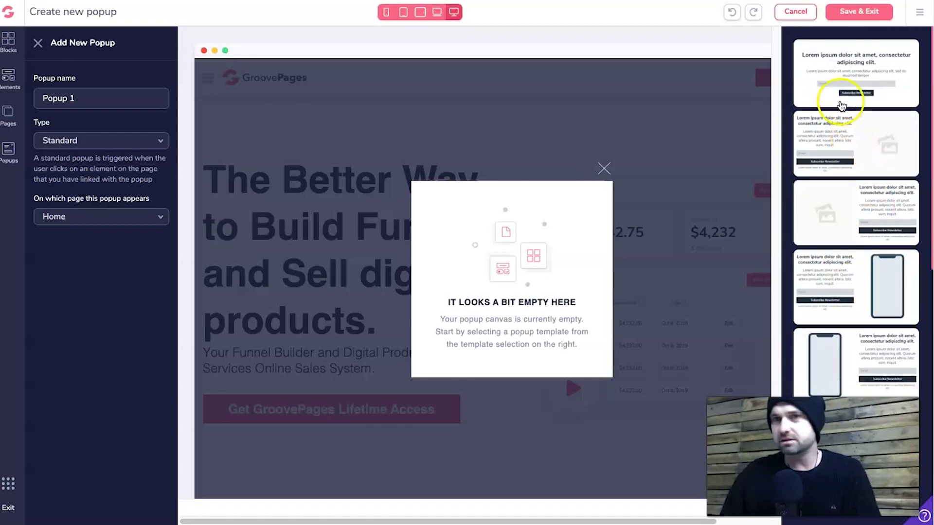
{"action": "left_click", "coordinate": [846, 90]}
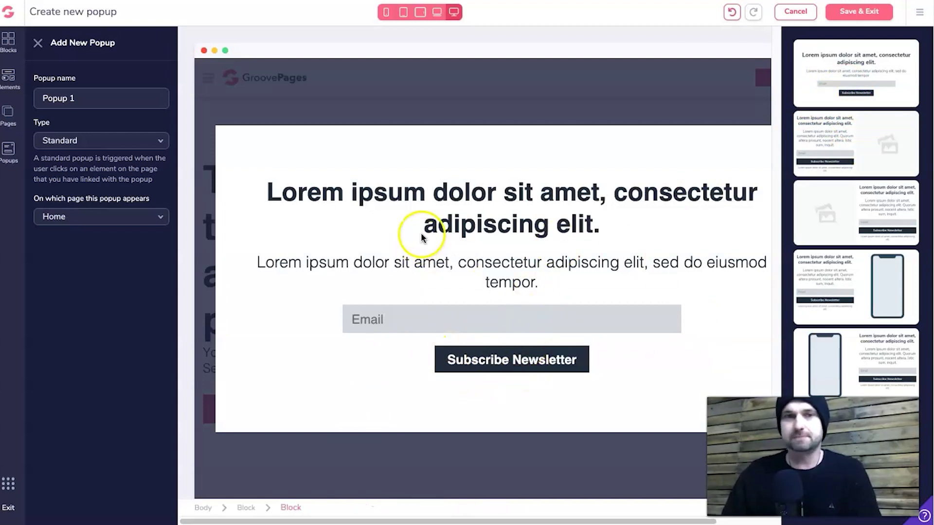
Step: Replace the popup's placeholder heading with "Join the Newsletter"
{"action": "double_click", "coordinate": [447, 204]}
{"action": "left_click", "coordinate": [447, 204]}
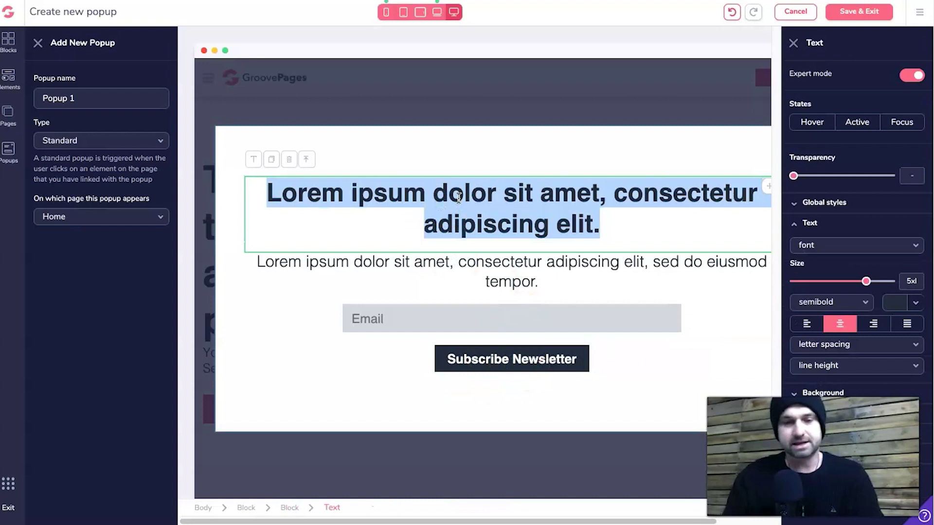
{"action": "double_click", "coordinate": [457, 197]}
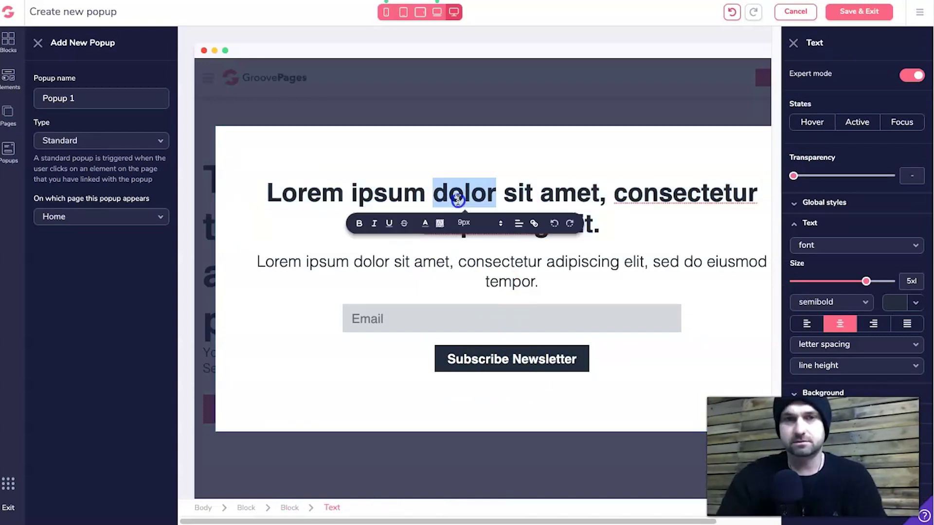
{"action": "left_click", "coordinate": [458, 197]}
{"action": "type", "text": "This is some"}
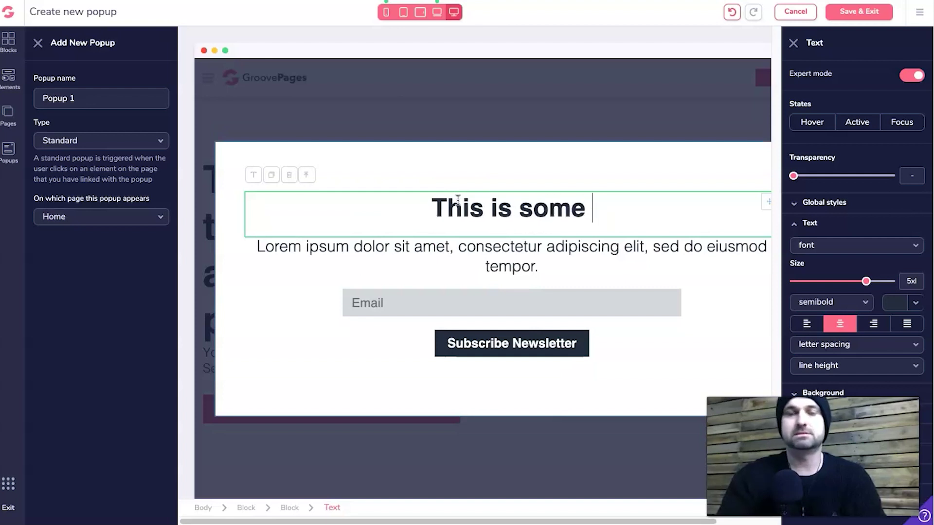
{"action": "left_click", "coordinate": [458, 200]}
{"action": "type", "text": "Join the Newsletter"}
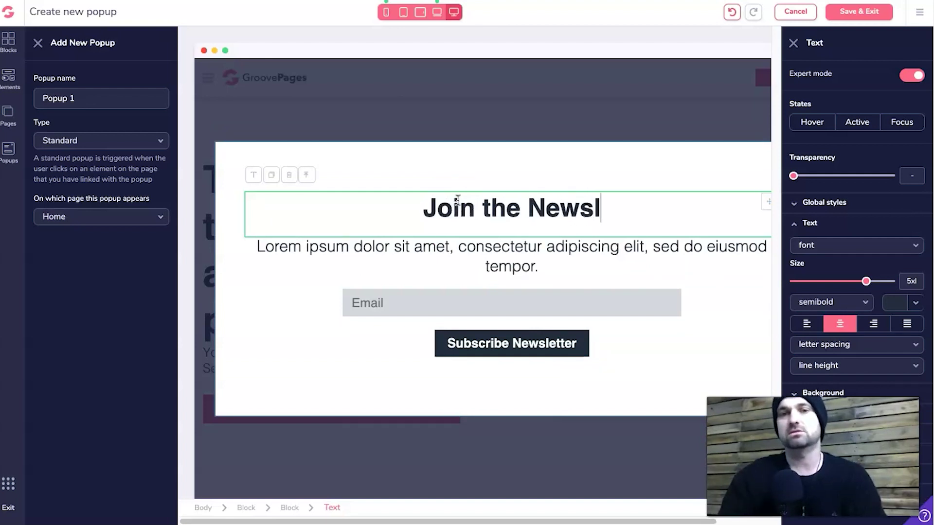
Step: Replace the popup's placeholder subtext with "Enter Your Name and Email To Get Sent the Information"
{"action": "left_click", "coordinate": [512, 250]}
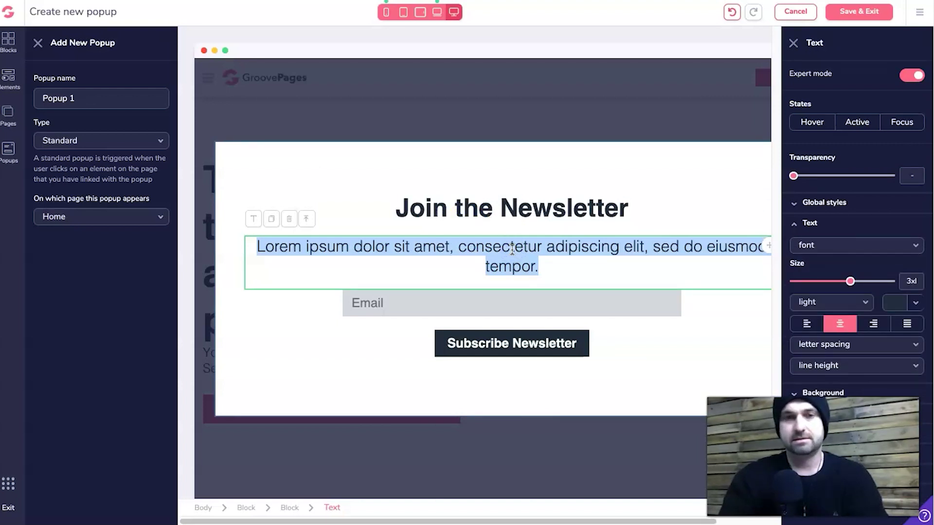
{"action": "key", "text": "BackSpace"}
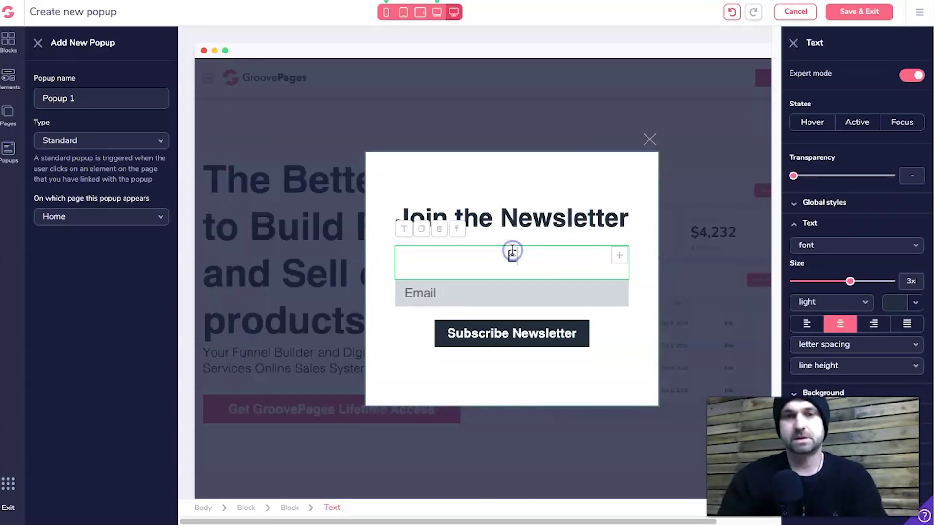
{"action": "type", "text": "Enter Your Name and"}
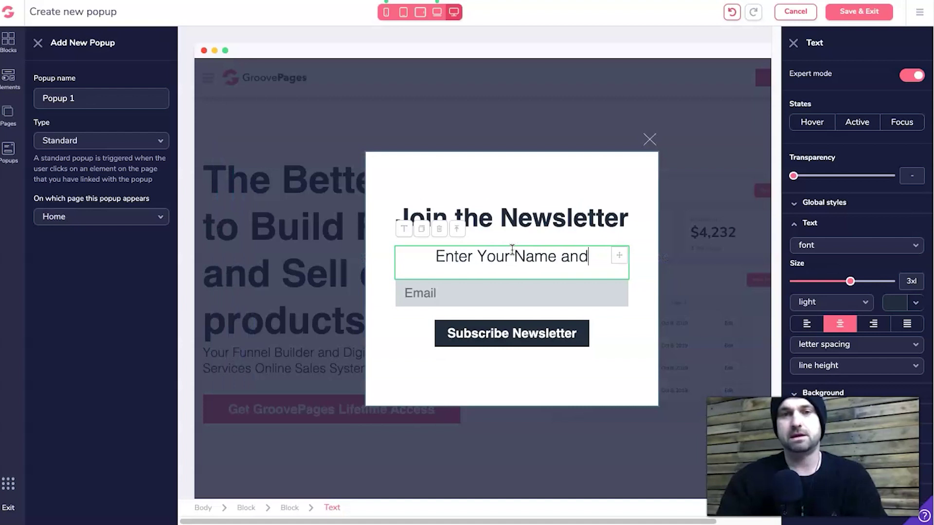
{"action": "type", "text": " Email To"}
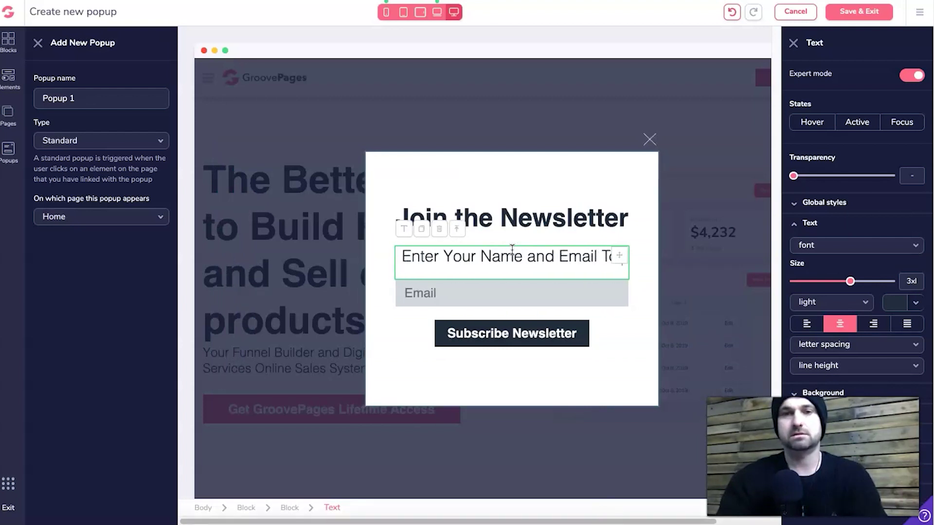
{"action": "type", "text": " Get S"}
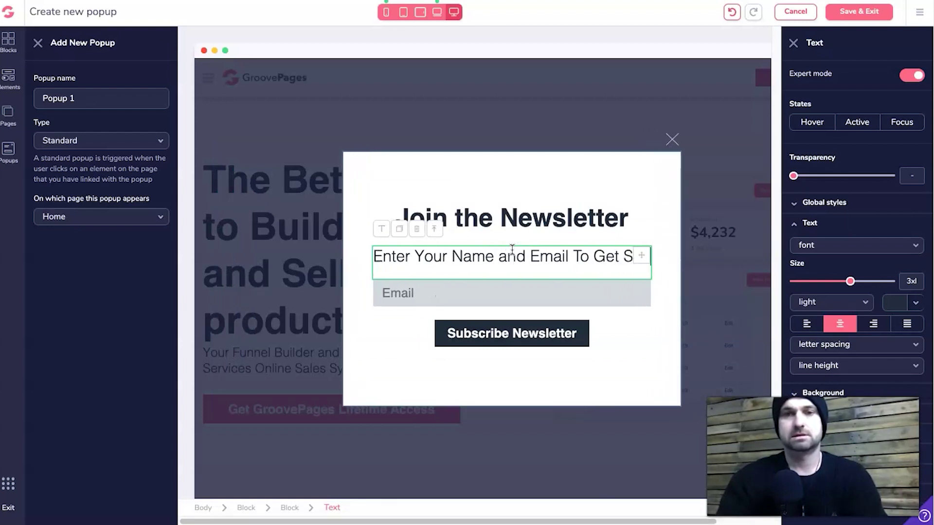
{"action": "type", "text": "ent the Information"}
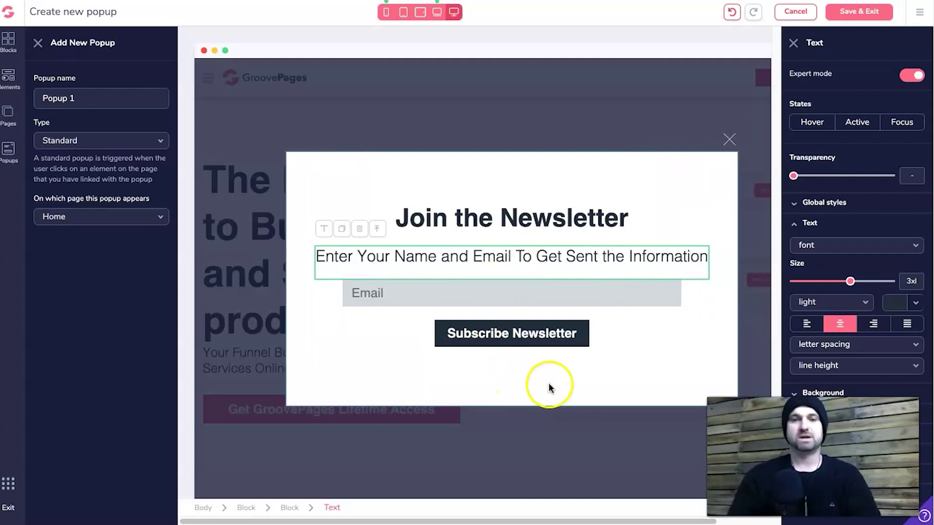
{"action": "left_click", "coordinate": [555, 388]}
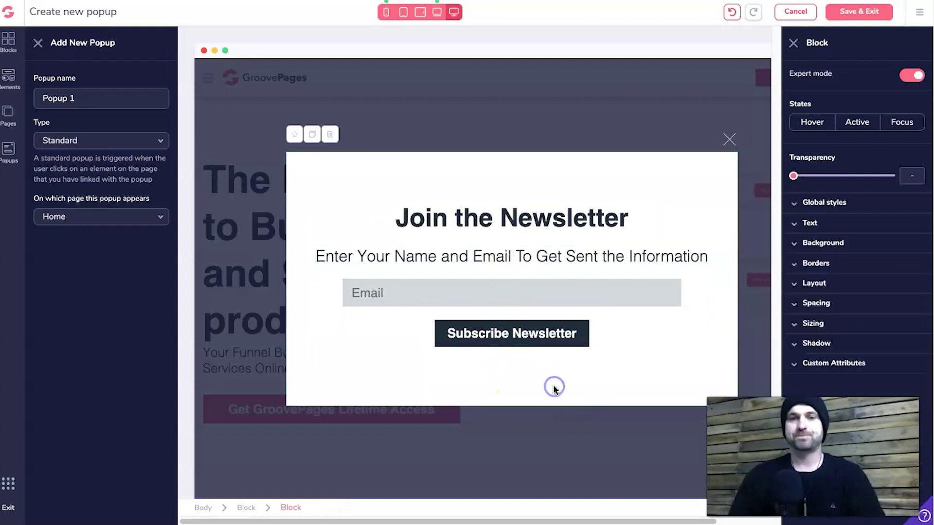
Step: Save the newsletter popup, return to the Home page editor and save the page
{"action": "left_click", "coordinate": [502, 330]}
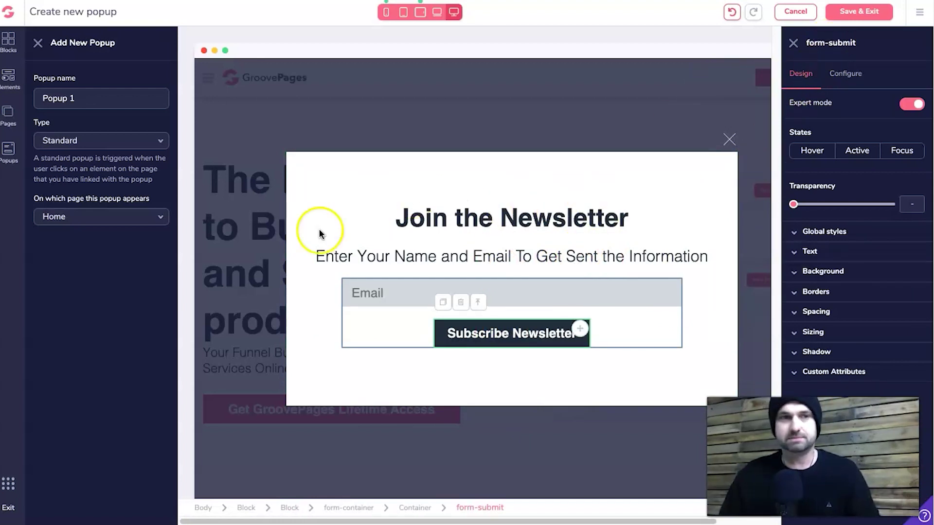
{"action": "left_click", "coordinate": [694, 201]}
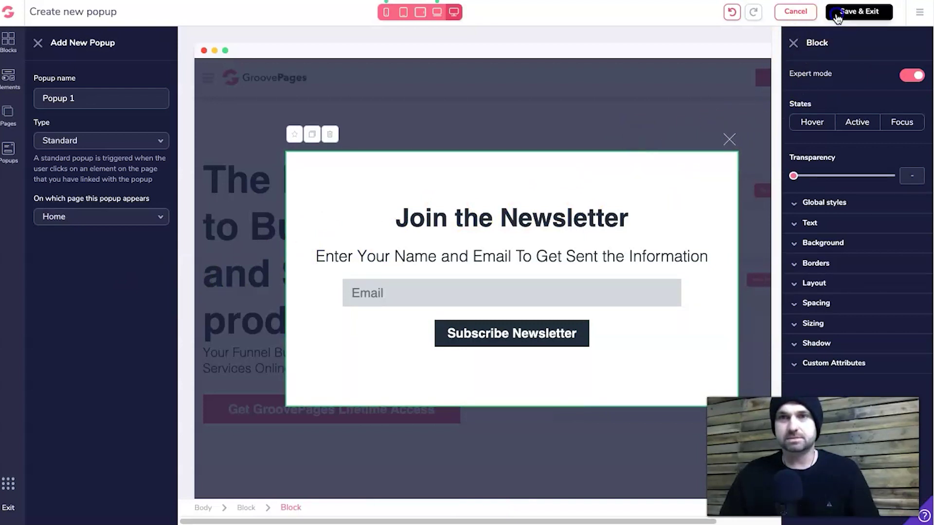
{"action": "left_click", "coordinate": [795, 12]}
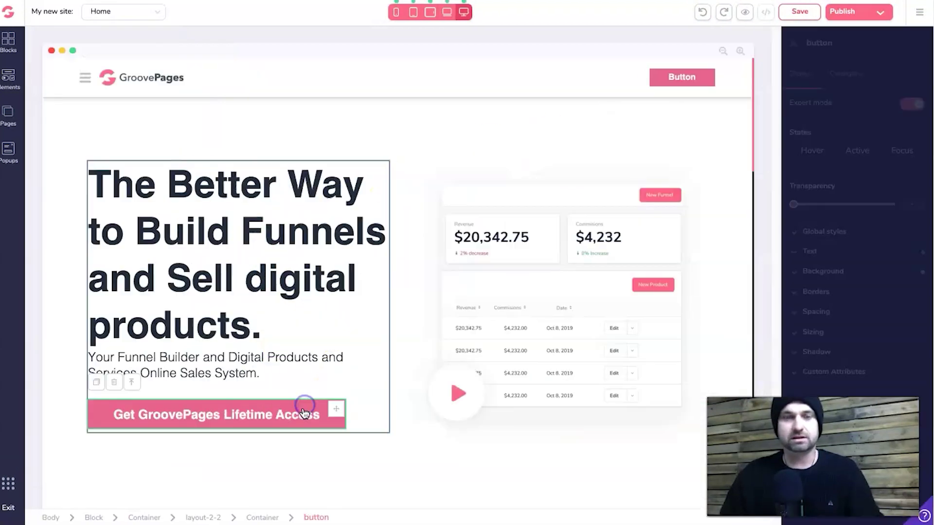
Step: Link the hero section's "Get GroovePages Lifetime Access" button to Popup 1 and apply the update
{"action": "left_click", "coordinate": [270, 396]}
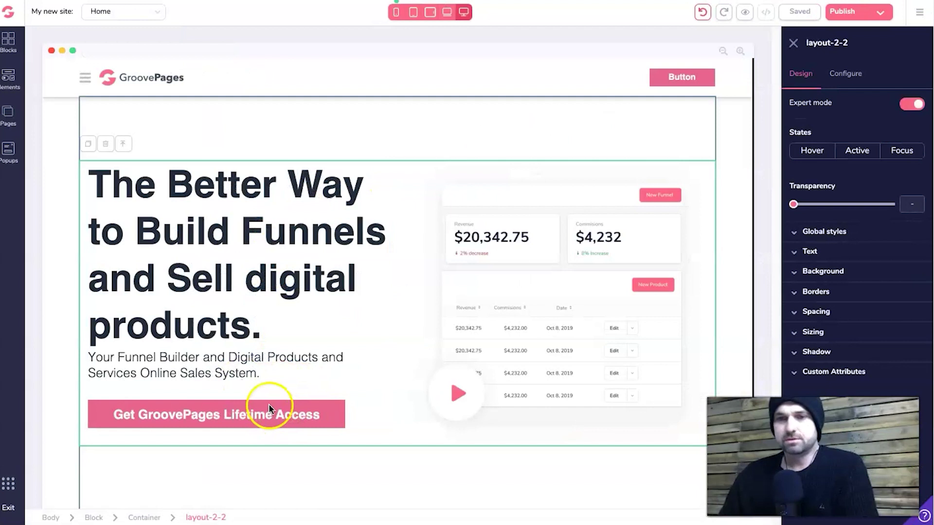
{"action": "left_click", "coordinate": [240, 419]}
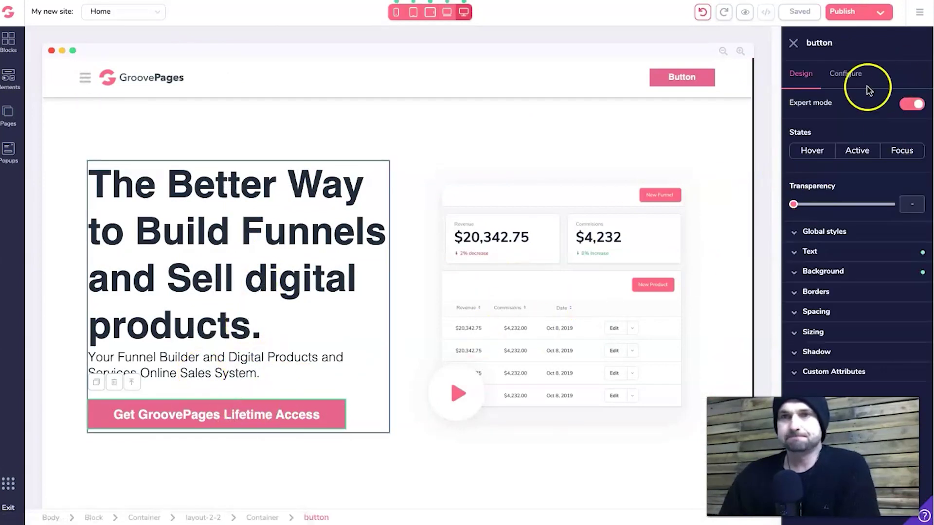
{"action": "left_click", "coordinate": [849, 76]}
{"action": "left_click", "coordinate": [830, 170]}
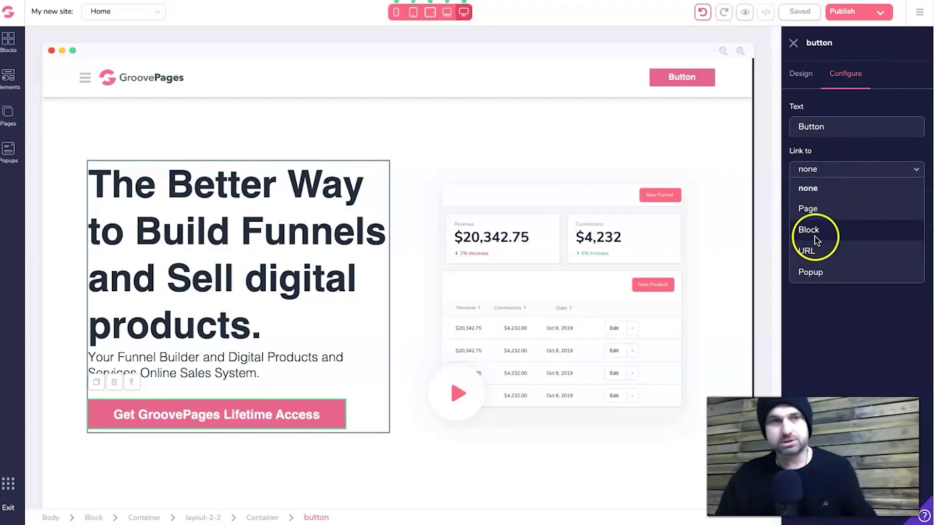
{"action": "left_click", "coordinate": [824, 271]}
{"action": "left_click", "coordinate": [809, 211]}
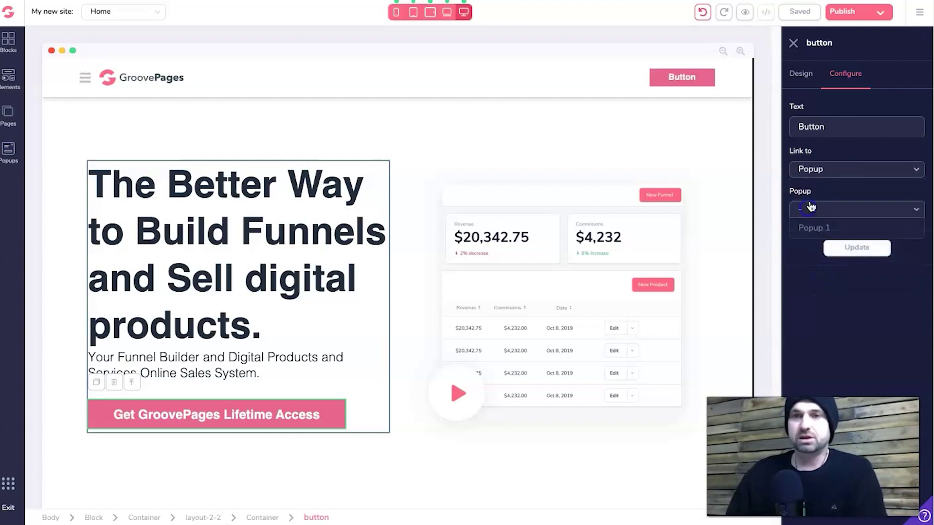
{"action": "left_click", "coordinate": [800, 229]}
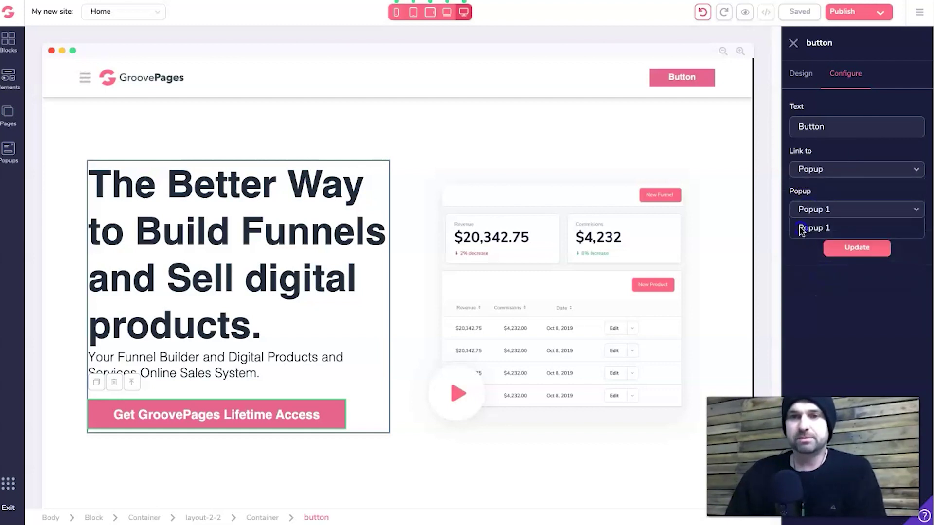
{"action": "left_click", "coordinate": [846, 249]}
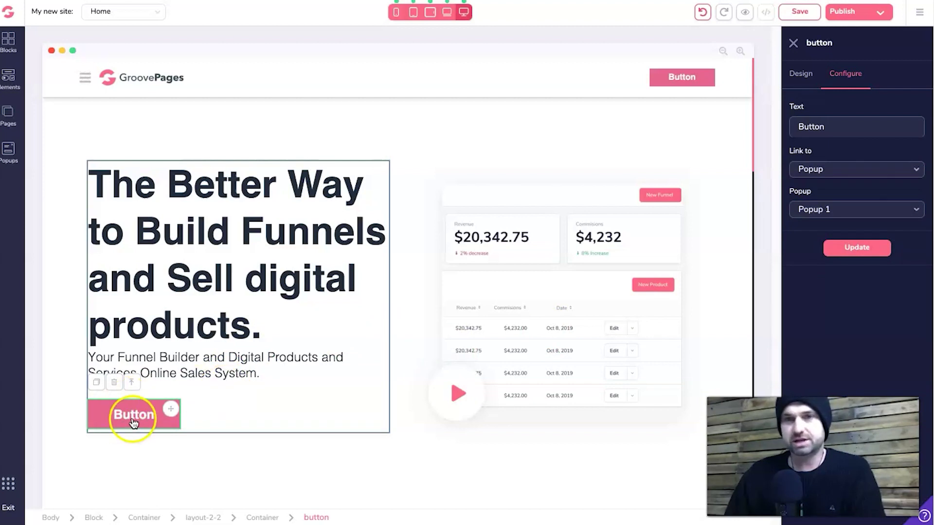
Step: Set the hero button's text to "Get Lifetime Access to GroovePages" and apply the update
{"action": "double_click", "coordinate": [852, 130]}
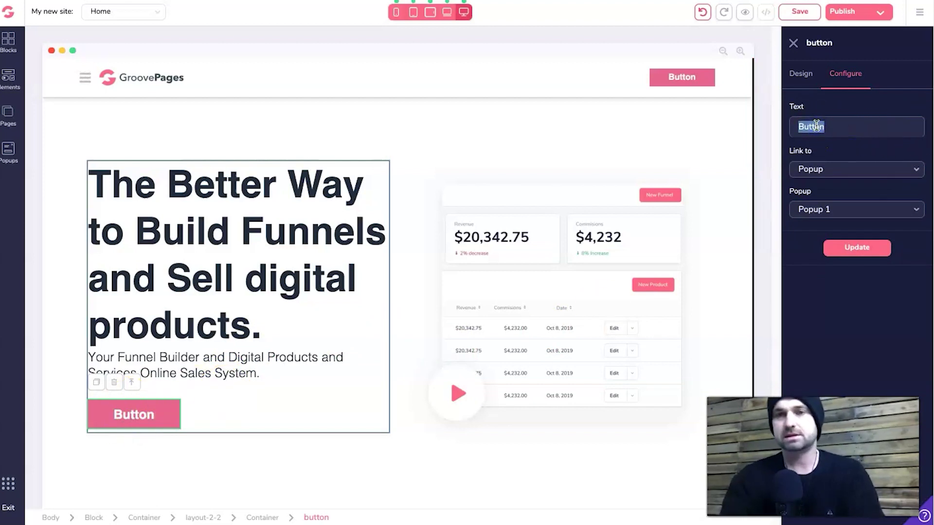
{"action": "type", "text": "Get"}
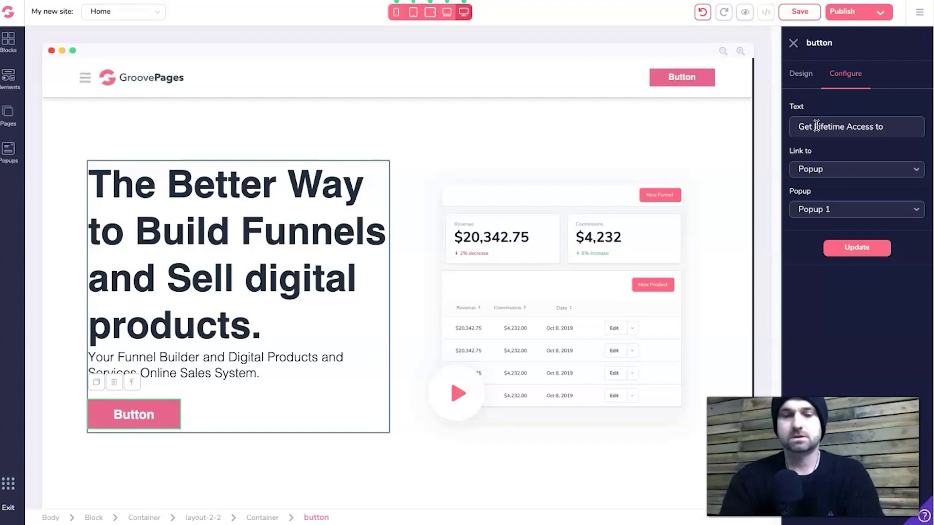
{"action": "type", "text": "Lifetime Access to Groove"}
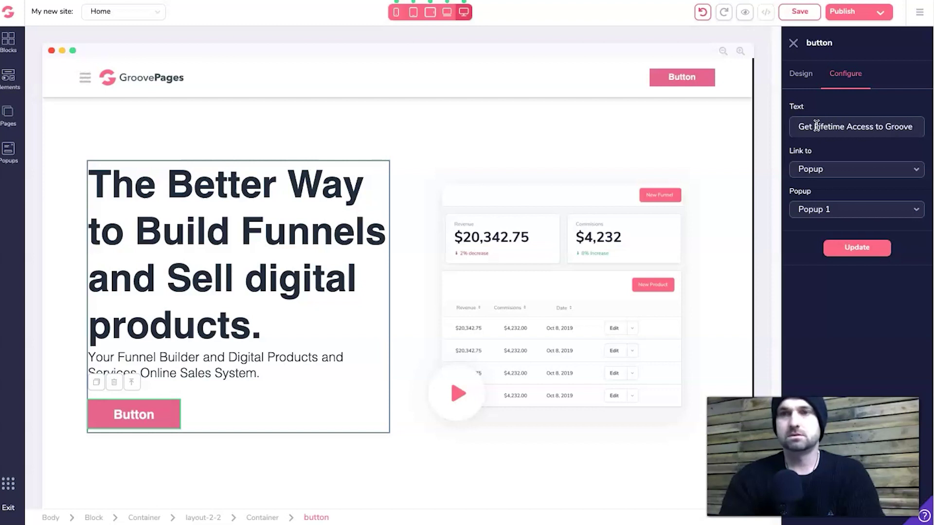
{"action": "type", "text": "Pages"}
{"action": "left_click", "coordinate": [870, 251]}
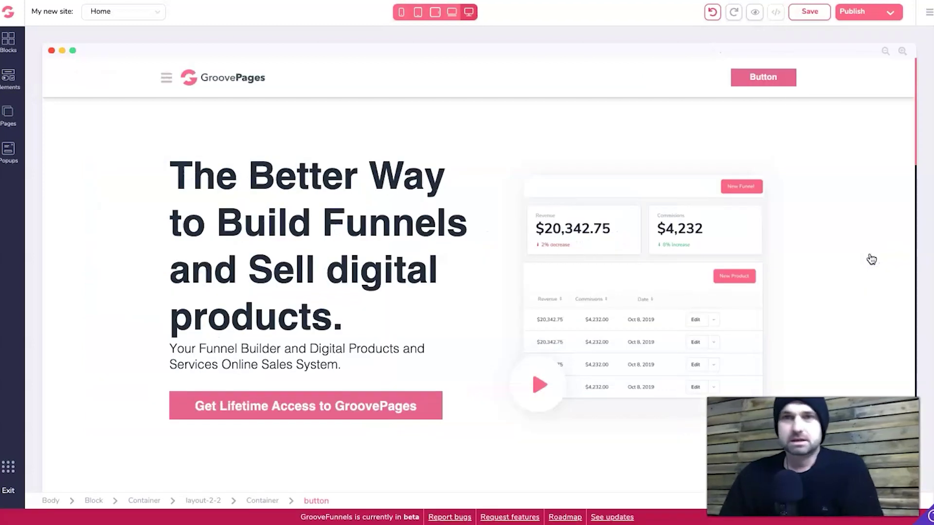
{"action": "left_click", "coordinate": [334, 226]}
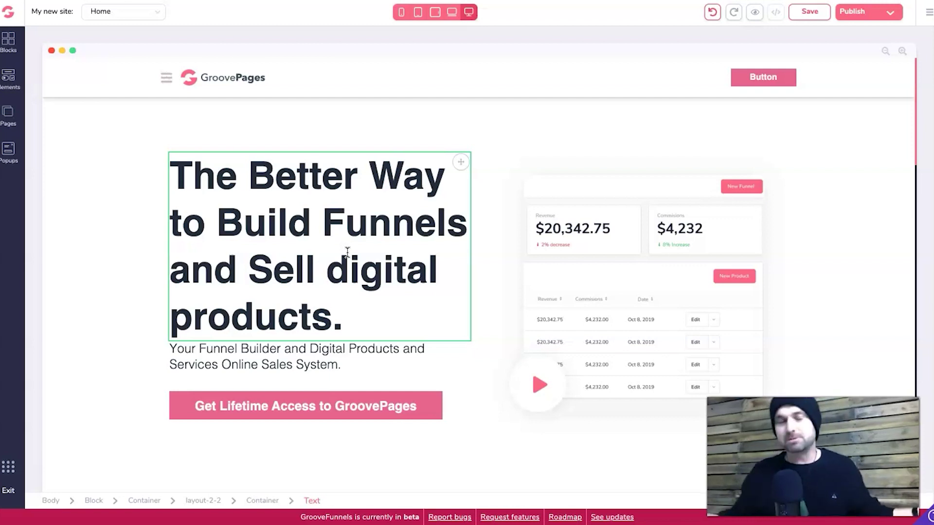
{"action": "left_click", "coordinate": [755, 127]}
{"action": "left_click", "coordinate": [830, 149]}
{"action": "left_click", "coordinate": [828, 145]}
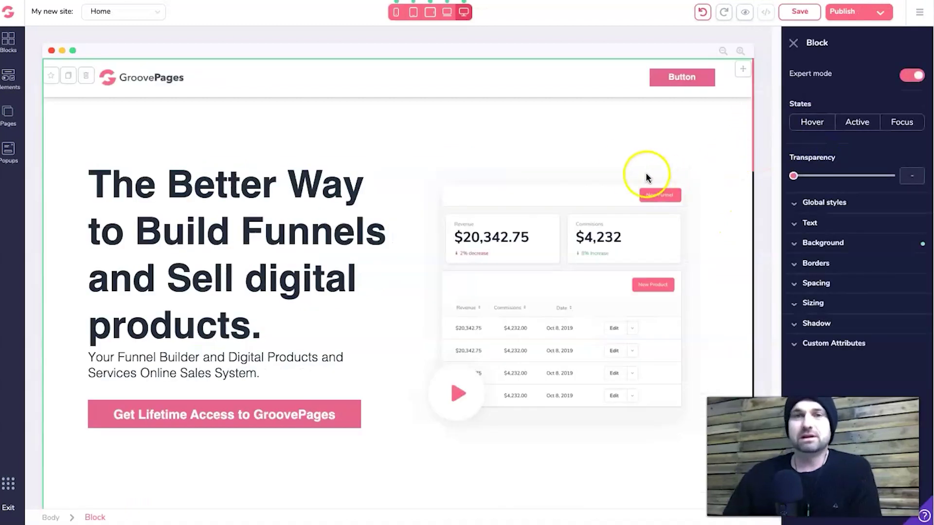